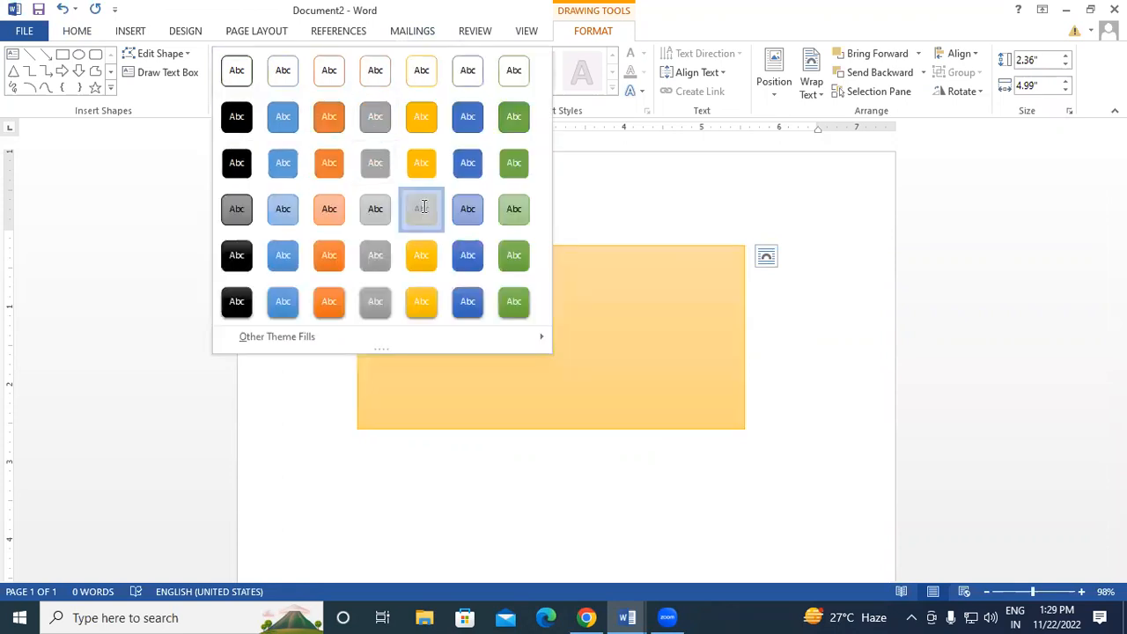
Apply the light gold gradient shape style to the rectangle, then change it to the blue gradient style.
{"action": "left_click", "coordinate": [423, 207]}
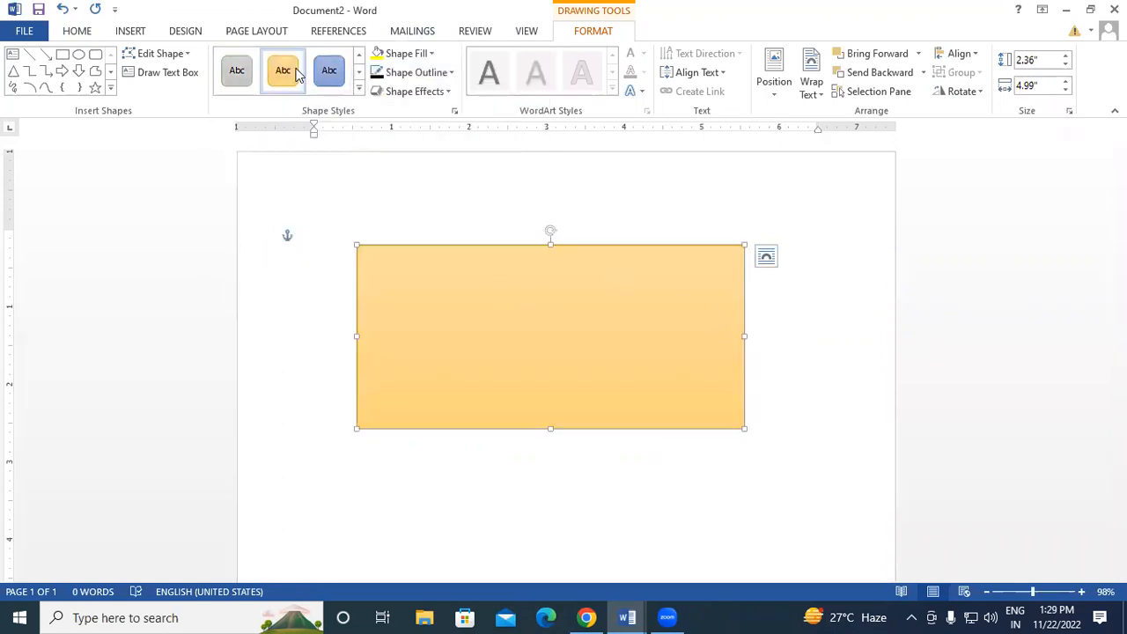
{"action": "left_click", "coordinate": [331, 81]}
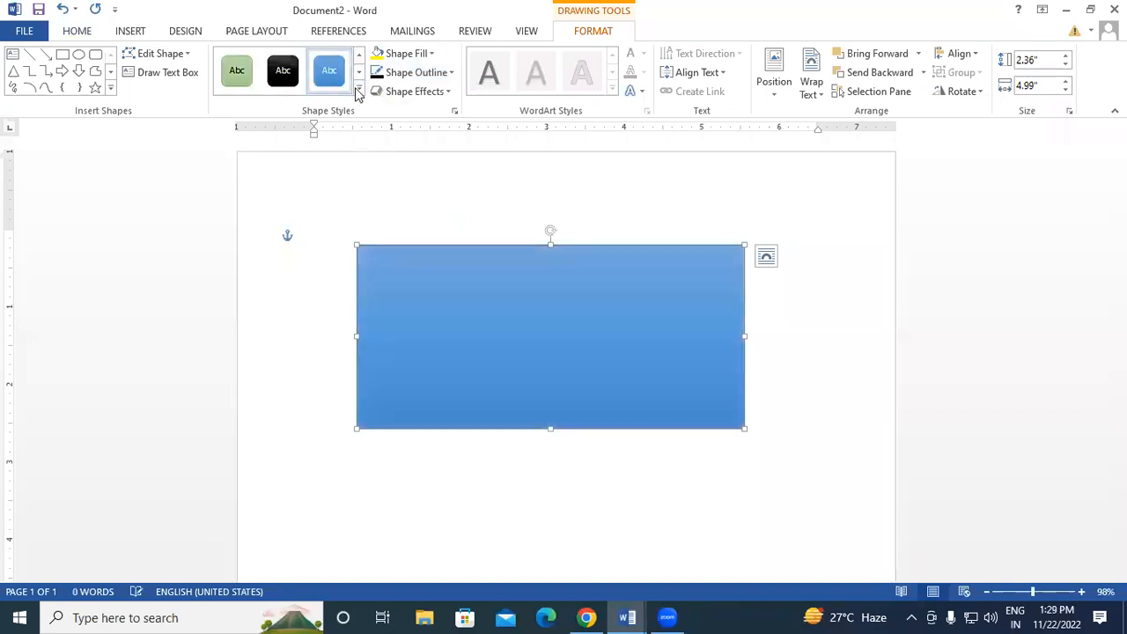
{"action": "left_click", "coordinate": [359, 89]}
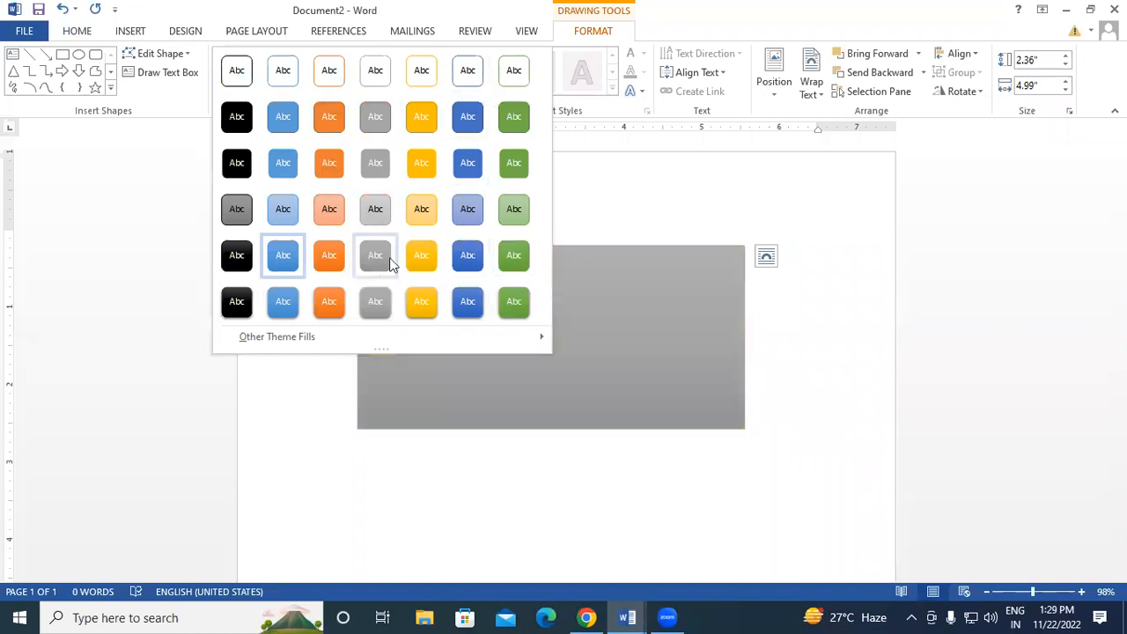
{"action": "left_click", "coordinate": [603, 37]}
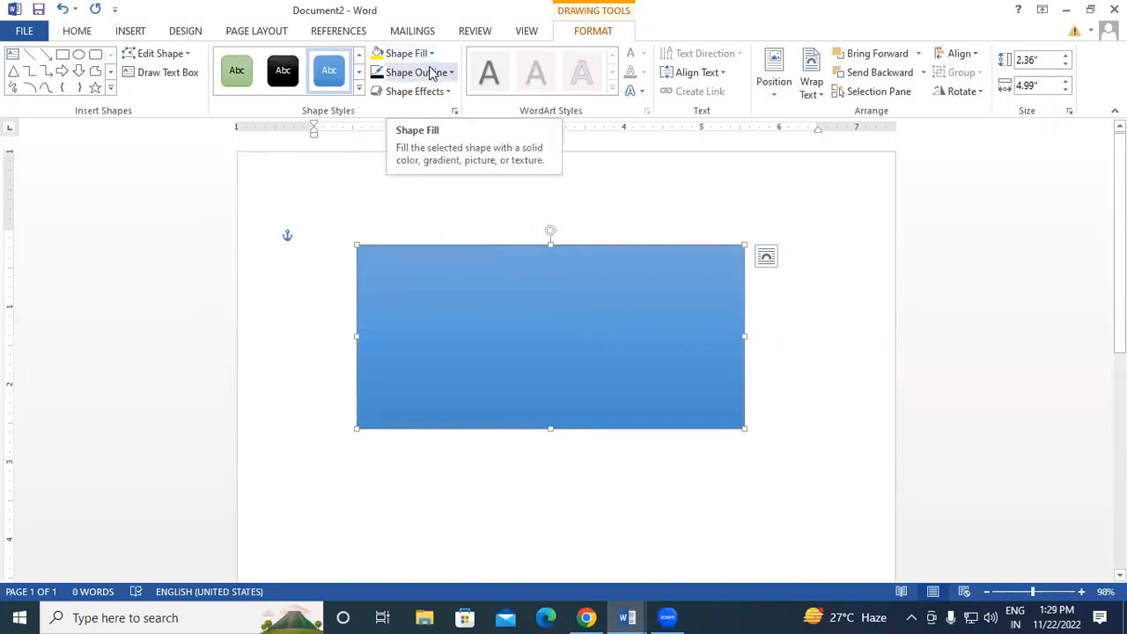
Fill the blue rectangle with the standard yellow color.
{"action": "left_click", "coordinate": [436, 95]}
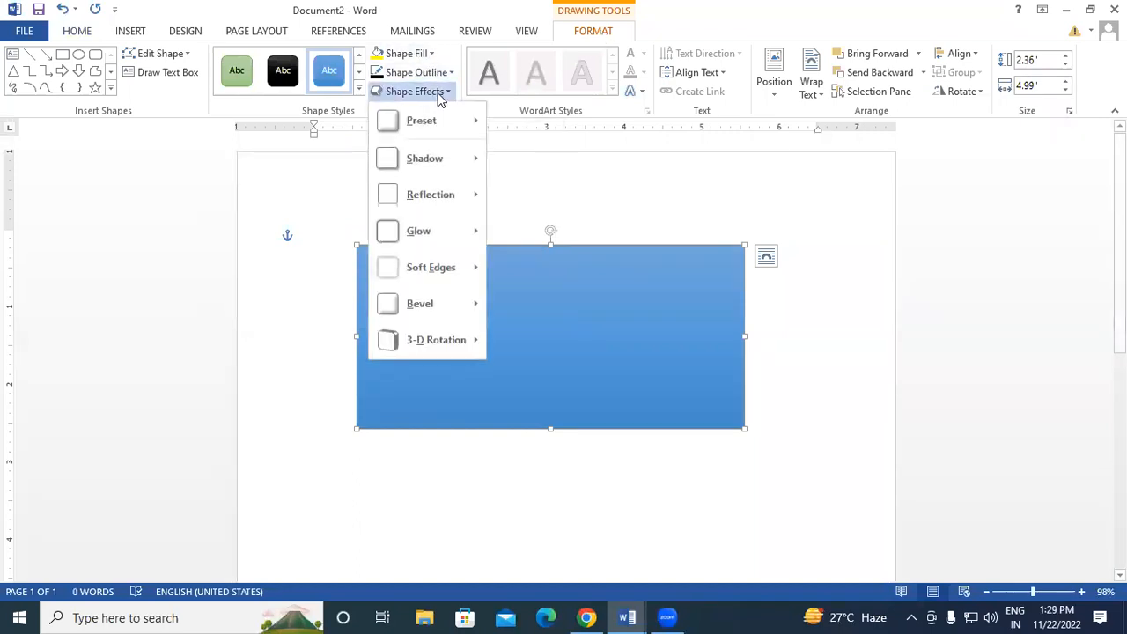
{"action": "left_click", "coordinate": [585, 315]}
{"action": "left_click", "coordinate": [407, 54]}
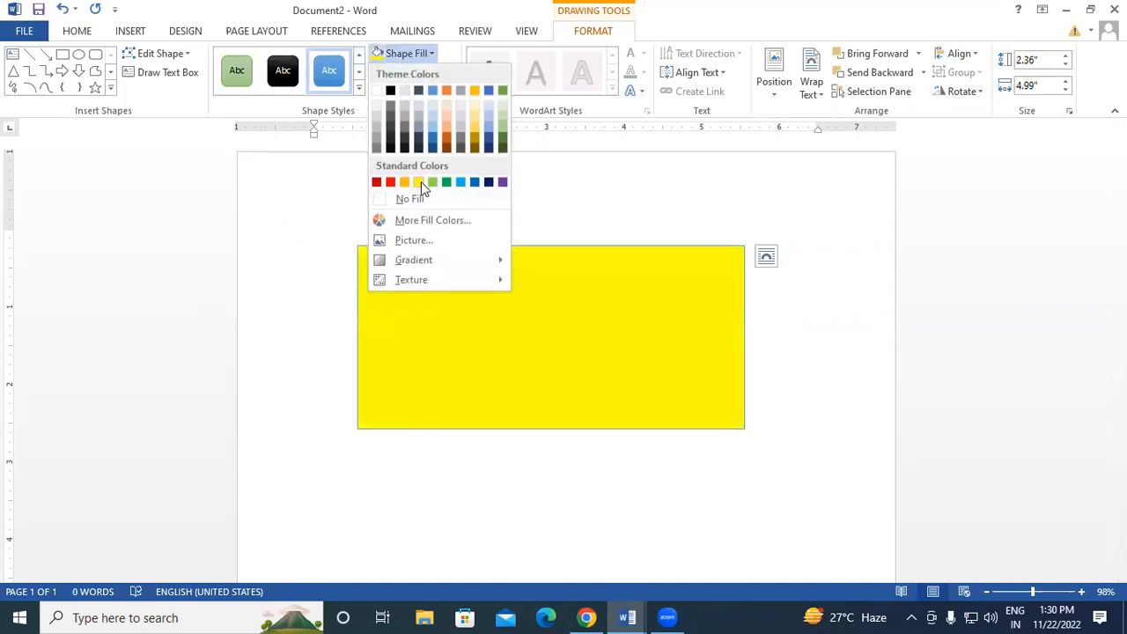
{"action": "left_click", "coordinate": [419, 181]}
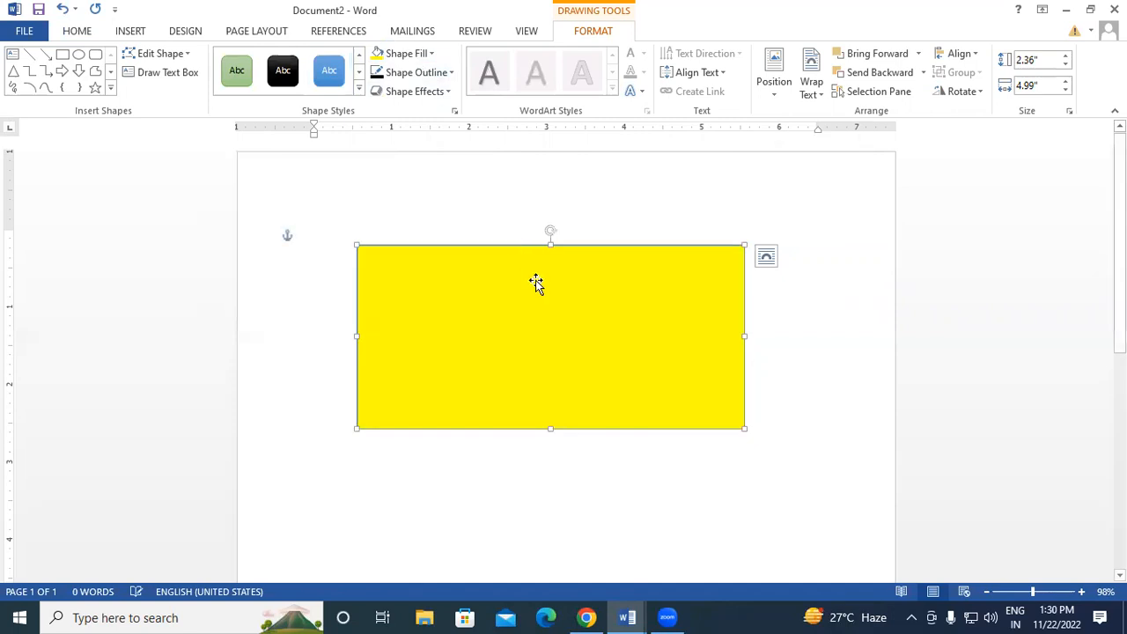
Apply the light gold gradient shape style to the rectangle and add an inner shadow along its upper and right edges.
{"action": "left_click", "coordinate": [359, 88]}
{"action": "left_click", "coordinate": [421, 217]}
{"action": "left_click", "coordinate": [441, 91]}
{"action": "mouse_move", "coordinate": [458, 163]}
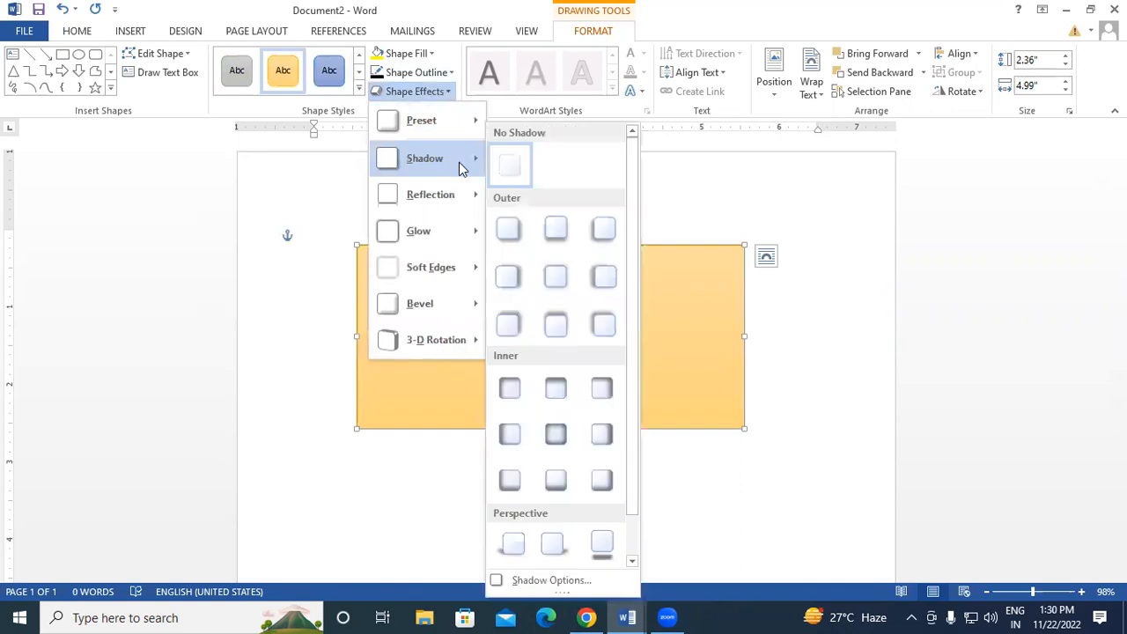
{"action": "left_click", "coordinate": [602, 394]}
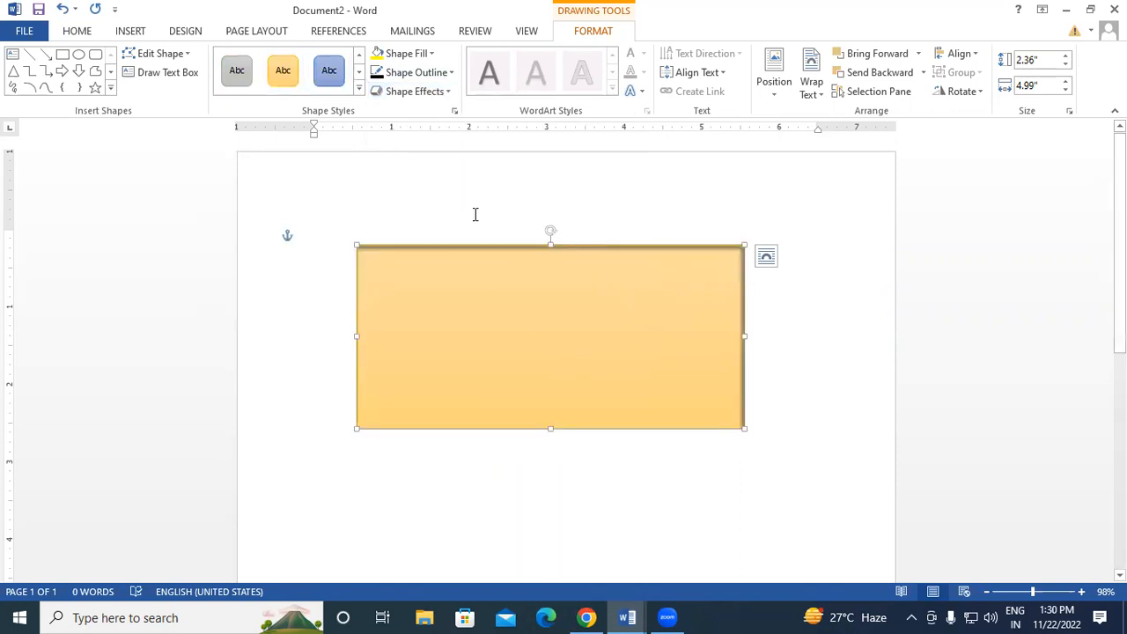
Apply the solid gold shape style with an outline to the rectangle and add a bevel effect.
{"action": "left_click", "coordinate": [358, 72]}
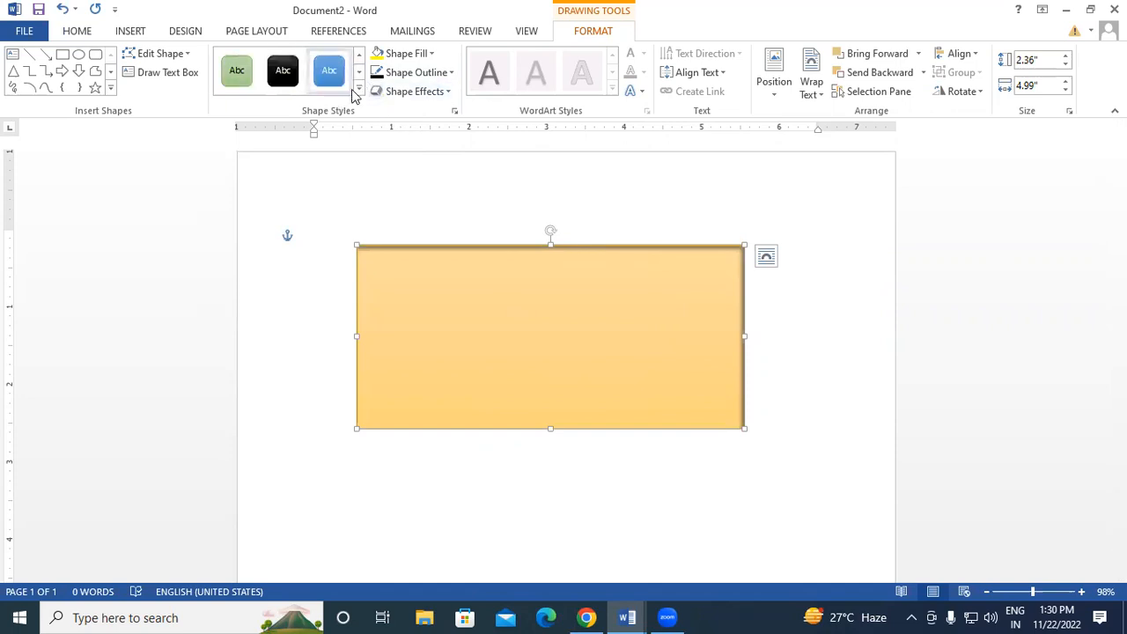
{"action": "left_click", "coordinate": [356, 89]}
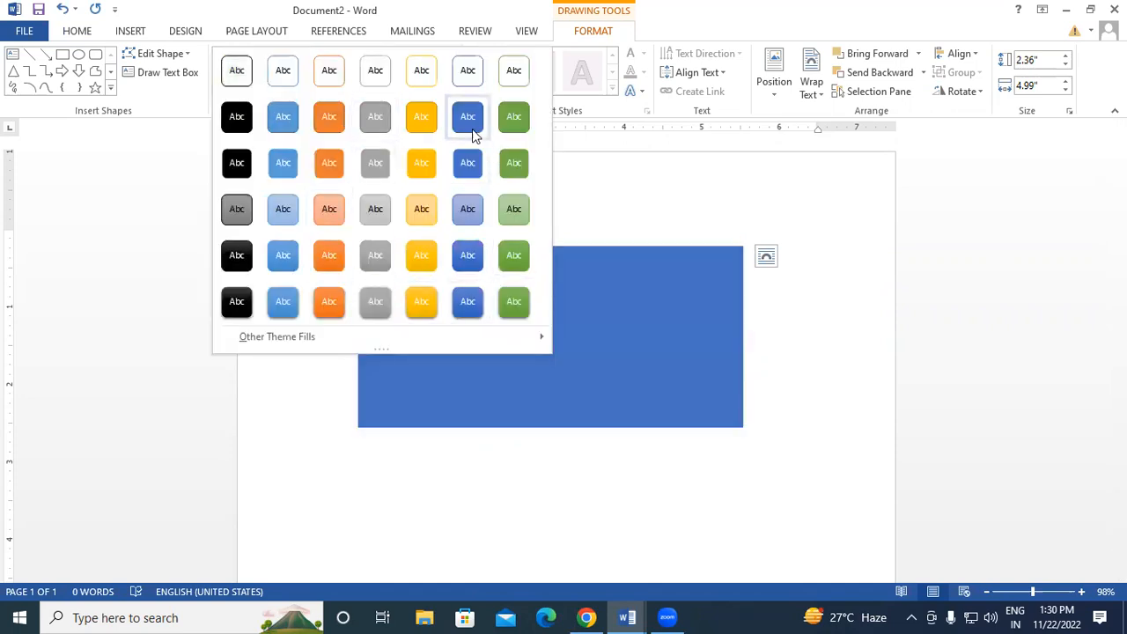
{"action": "left_click", "coordinate": [423, 122]}
{"action": "left_click", "coordinate": [412, 91]}
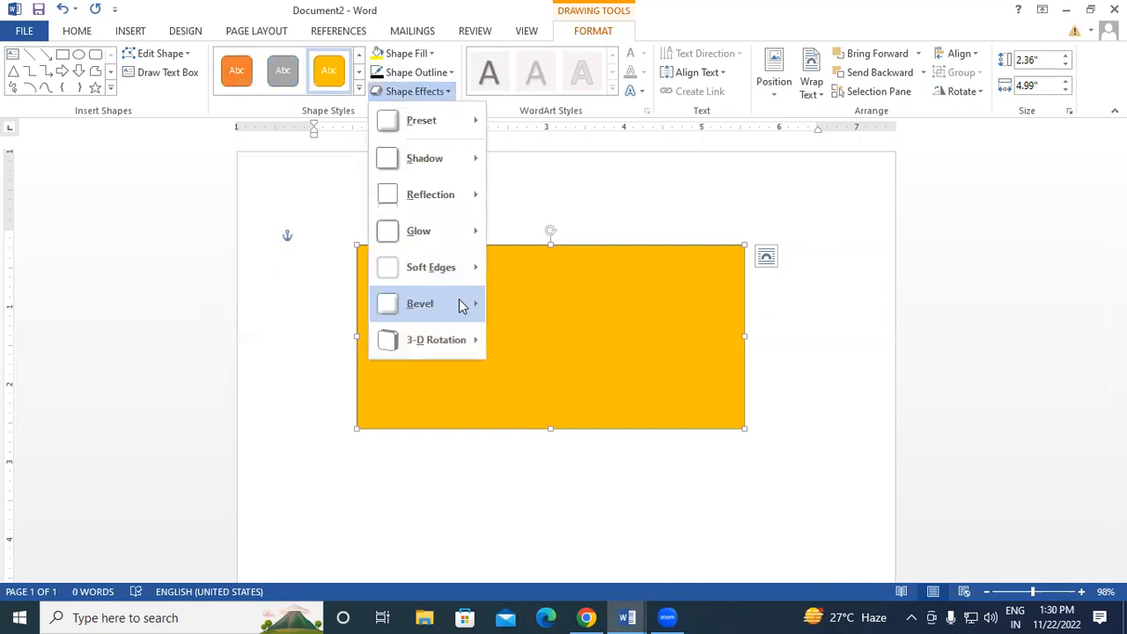
{"action": "mouse_move", "coordinate": [459, 304]}
{"action": "left_click", "coordinate": [612, 401]}
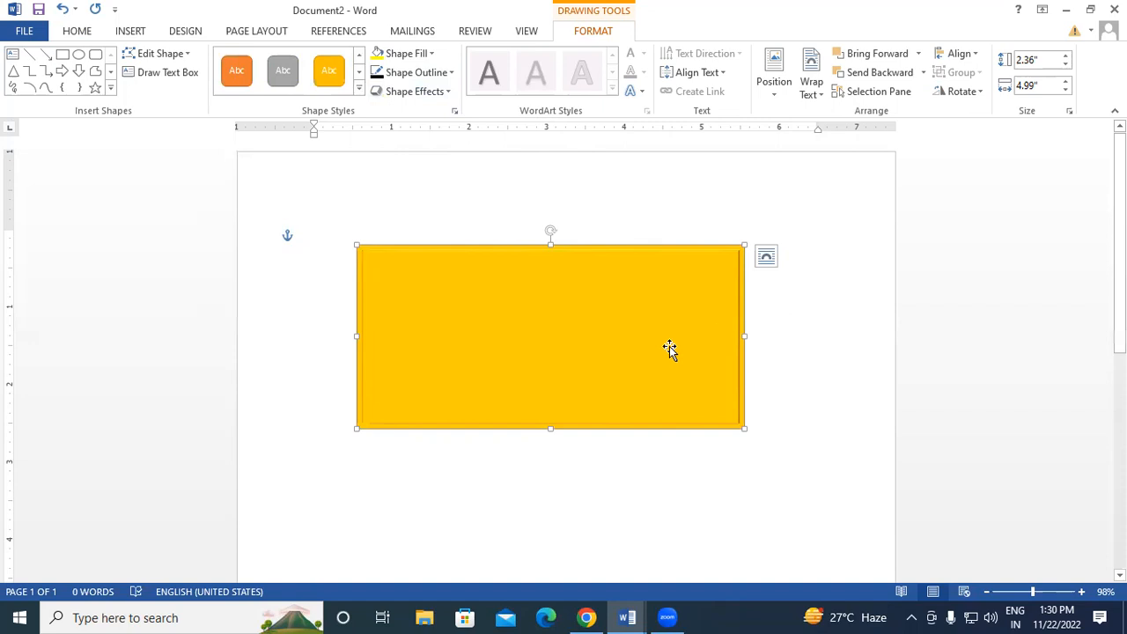
Recolor the beveled rectangle's fill to standard yellow.
{"action": "left_click", "coordinate": [784, 385]}
{"action": "left_click", "coordinate": [512, 316]}
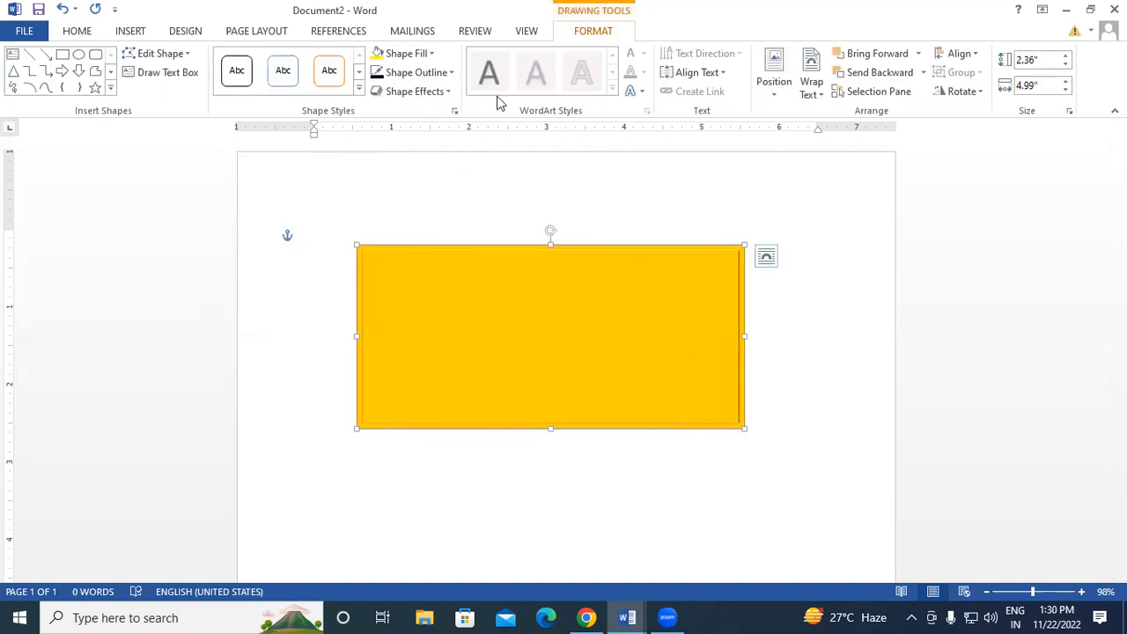
{"action": "left_click", "coordinate": [409, 55]}
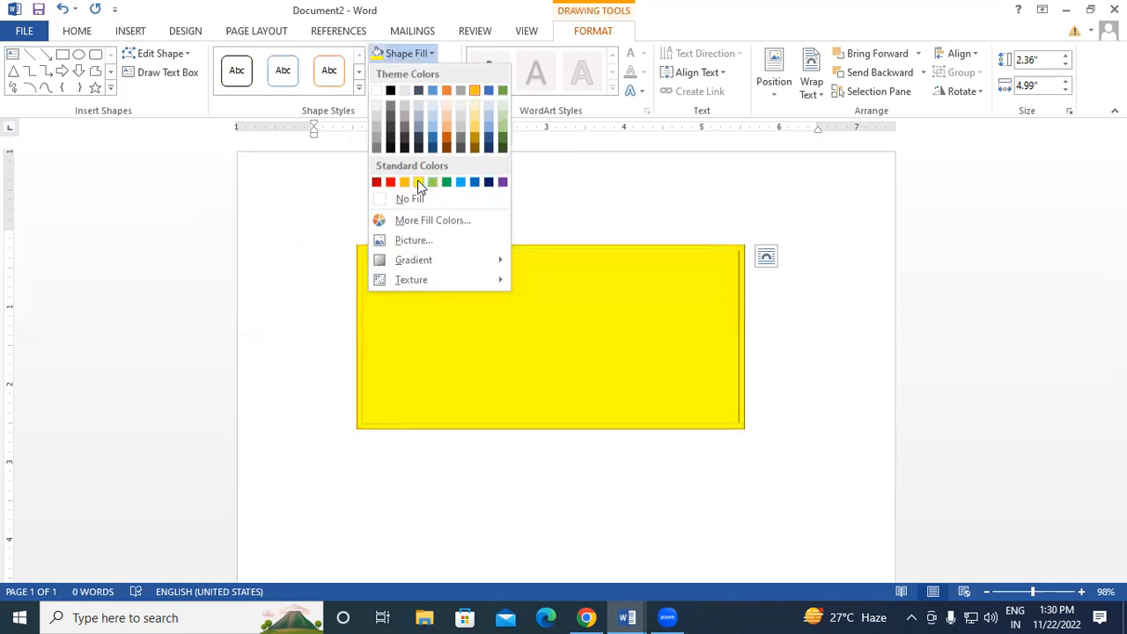
{"action": "left_click", "coordinate": [419, 181]}
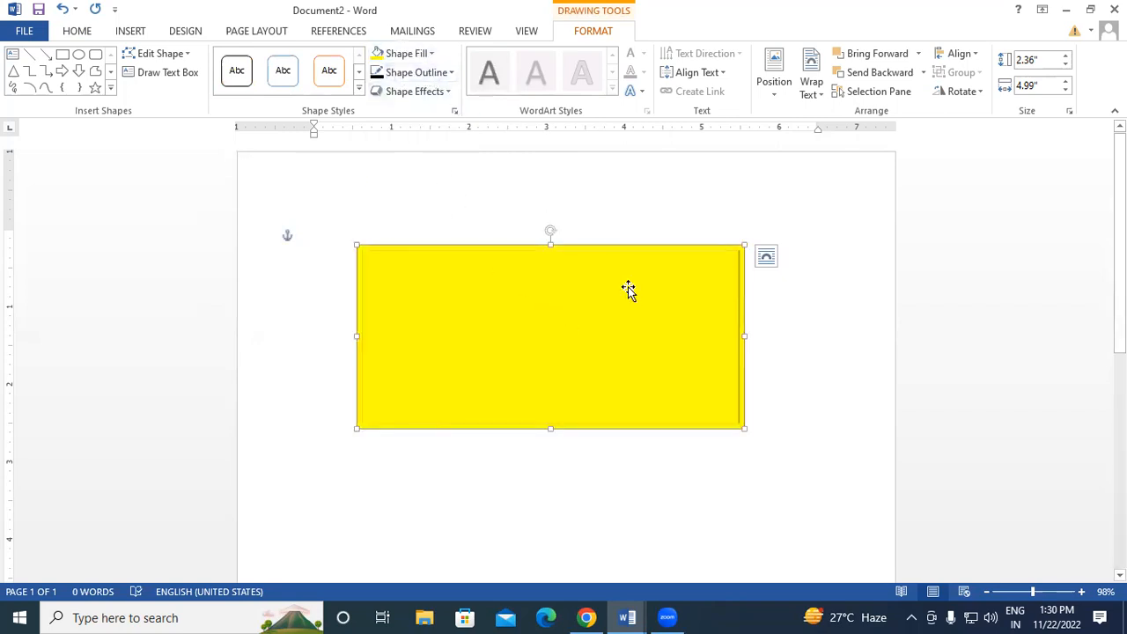
Undo the rectangle's recent fill, bevel, shadow and style changes back to the blue gradient style.
{"action": "key", "text": "ctrl+z"}
{"action": "key", "text": "ctrl+z"}
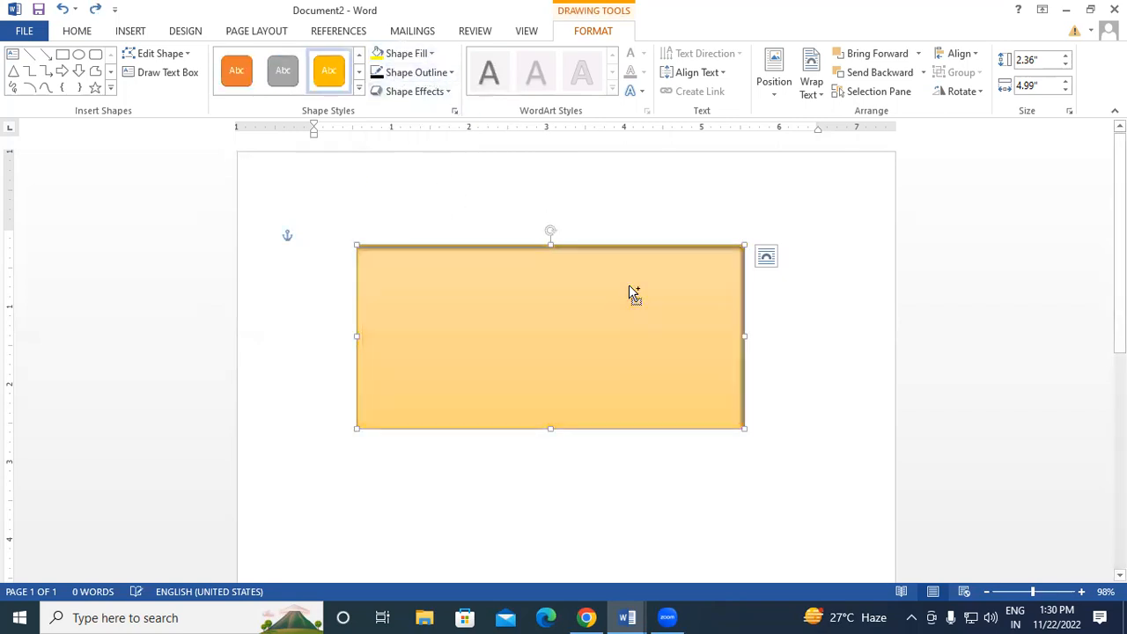
{"action": "key", "text": "ctrl+z"}
{"action": "key", "text": "ctrl+z"}
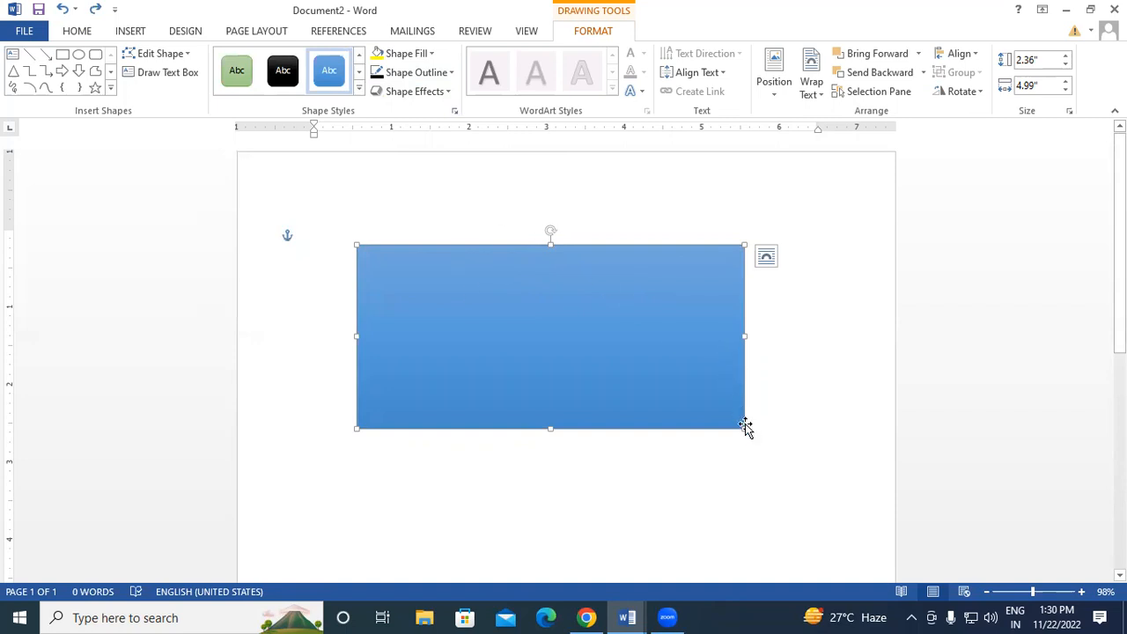
Resize the rectangle to about 6.35" wide and 0.57" high and enter the text "Gayatri Institute of Technology" in it.
{"action": "left_click_drag", "start_coordinate": [742, 334], "coordinate": [850, 316]}
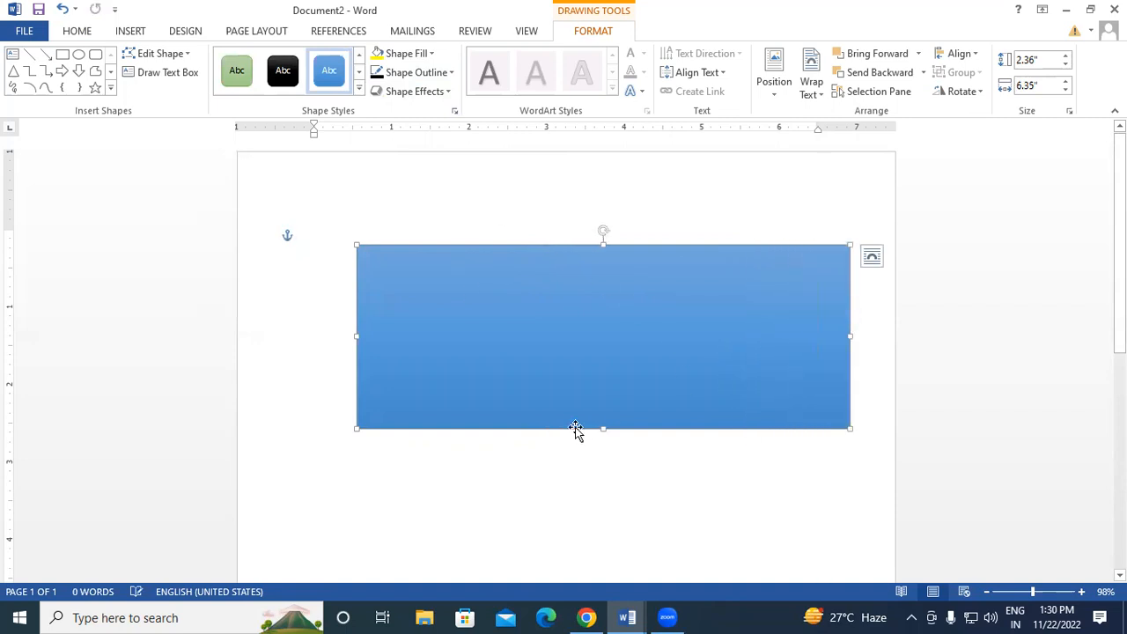
{"action": "left_click_drag", "start_coordinate": [602, 427], "coordinate": [602, 290]}
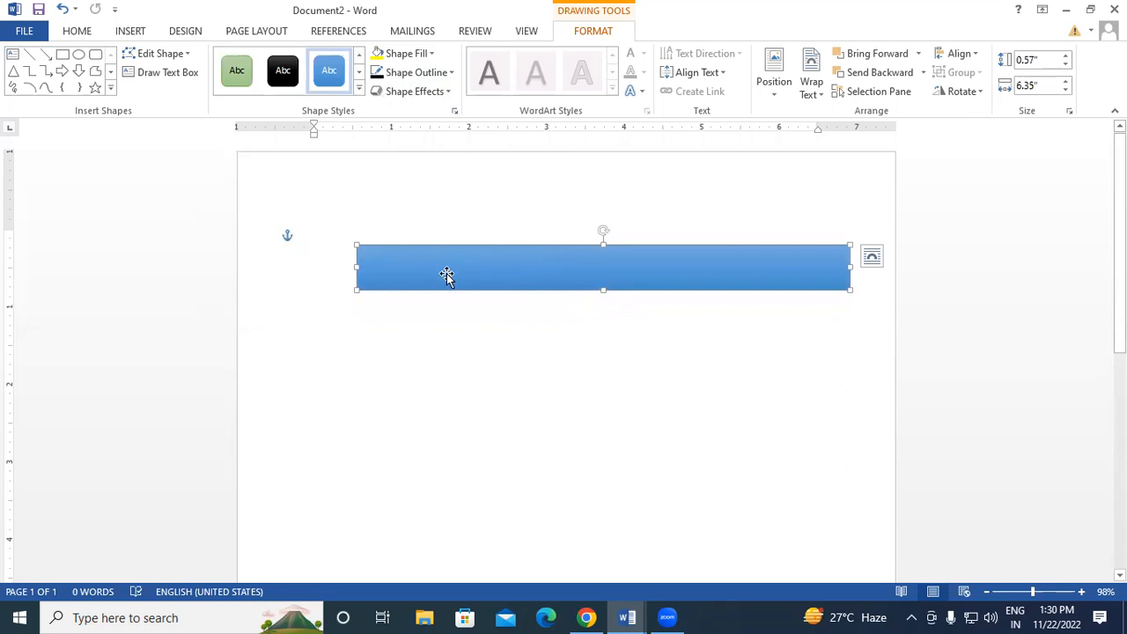
{"action": "type", "text": "Gayatri inst Intst"}
{"action": "key", "text": "BackSpace"}
{"action": "key", "text": "BackSpace"}
{"action": "key", "text": "BackSpace"}
{"action": "type", "text": "st"}
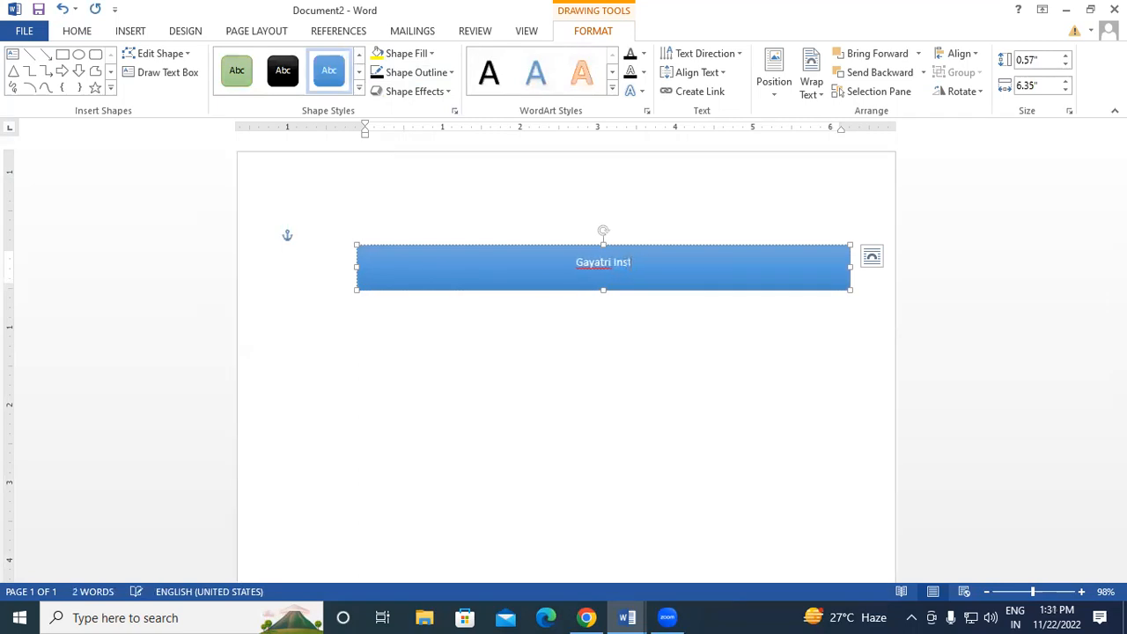
{"action": "type", "text": "itute of Technology"}
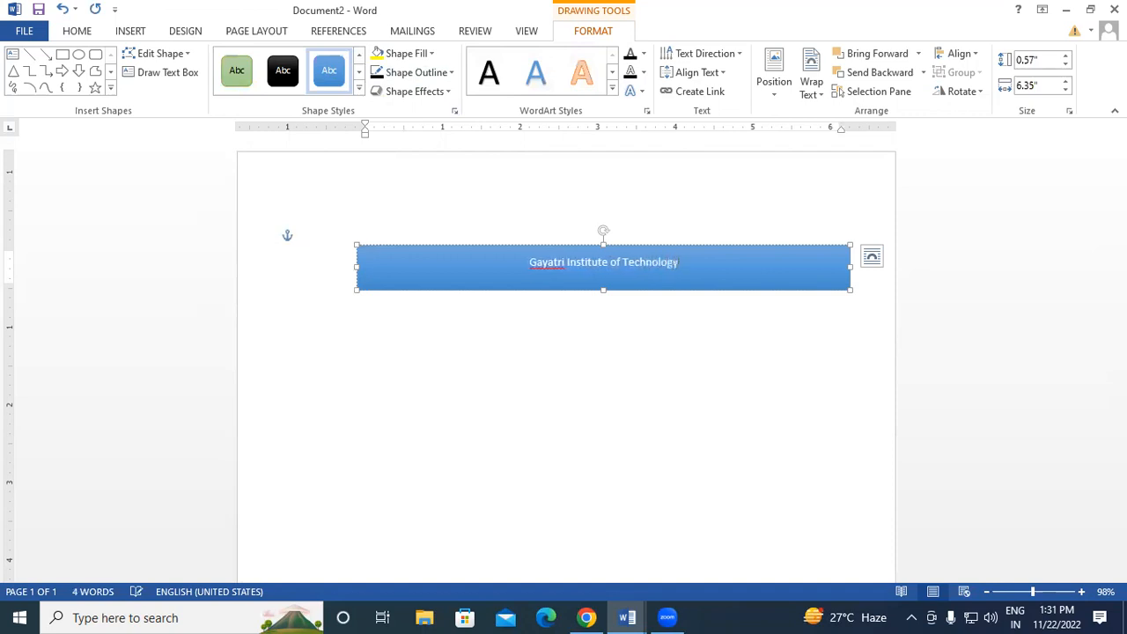
Increase the font size of the whole title text in the rectangle to 26.
{"action": "left_click_drag", "start_coordinate": [527, 265], "coordinate": [735, 270]}
{"action": "left_click", "coordinate": [92, 33]}
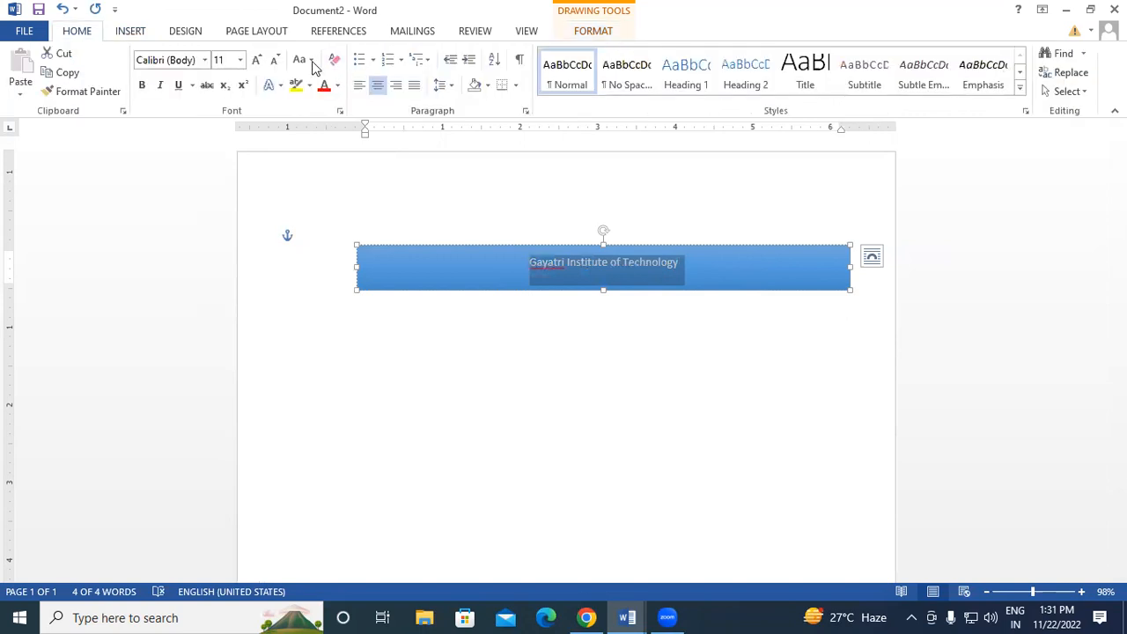
{"action": "left_click", "coordinate": [256, 60]}
{"action": "left_click", "coordinate": [256, 60]}
{"action": "left_click", "coordinate": [256, 60]}
{"action": "left_click", "coordinate": [256, 60]}
{"action": "left_click", "coordinate": [257, 60]}
{"action": "left_click", "coordinate": [256, 60]}
{"action": "left_click", "coordinate": [256, 60]}
{"action": "left_click", "coordinate": [256, 60]}
Ignore all spelling flags for the word "Gayatri" in the title.
{"action": "left_click", "coordinate": [482, 274]}
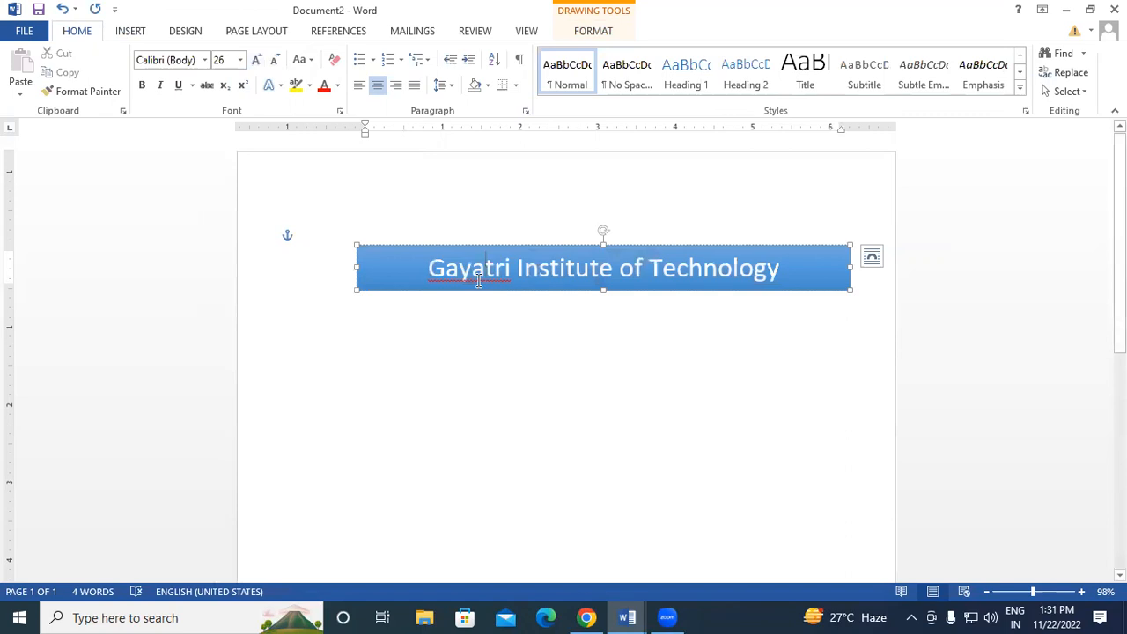
{"action": "right_click", "coordinate": [478, 278]}
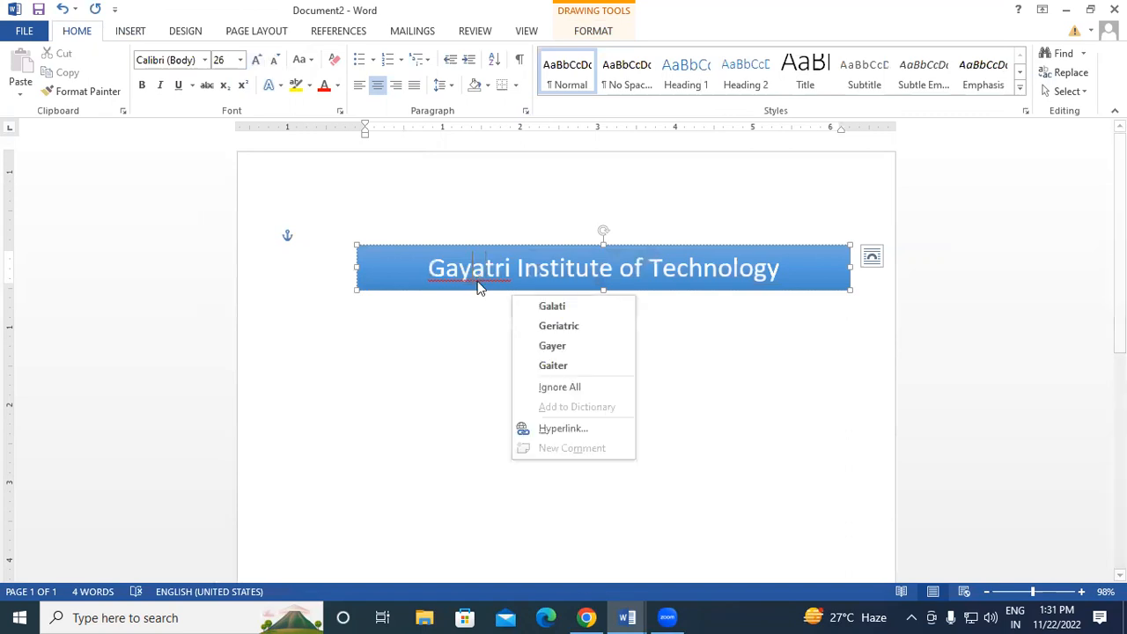
{"action": "left_click", "coordinate": [552, 388]}
Move the title box to the top of the page and widen it to about 8.05" so it spans the page.
{"action": "left_click_drag", "start_coordinate": [575, 288], "coordinate": [522, 211]}
{"action": "left_click_drag", "start_coordinate": [309, 182], "coordinate": [266, 184]}
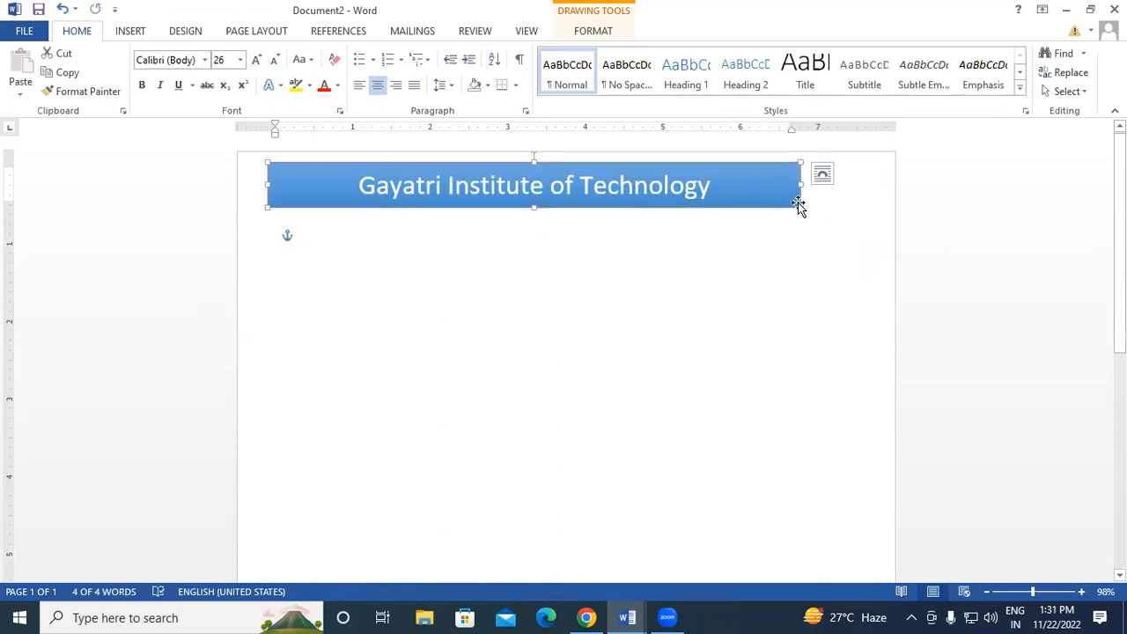
{"action": "left_click_drag", "start_coordinate": [799, 182], "coordinate": [893, 184]}
{"action": "mouse_move", "coordinate": [657, 212]}
{"action": "left_mouse_down"}
{"action": "mouse_move", "coordinate": [637, 201]}
{"action": "mouse_move", "coordinate": [642, 211]}
{"action": "left_mouse_up"}
{"action": "left_click", "coordinate": [652, 259]}
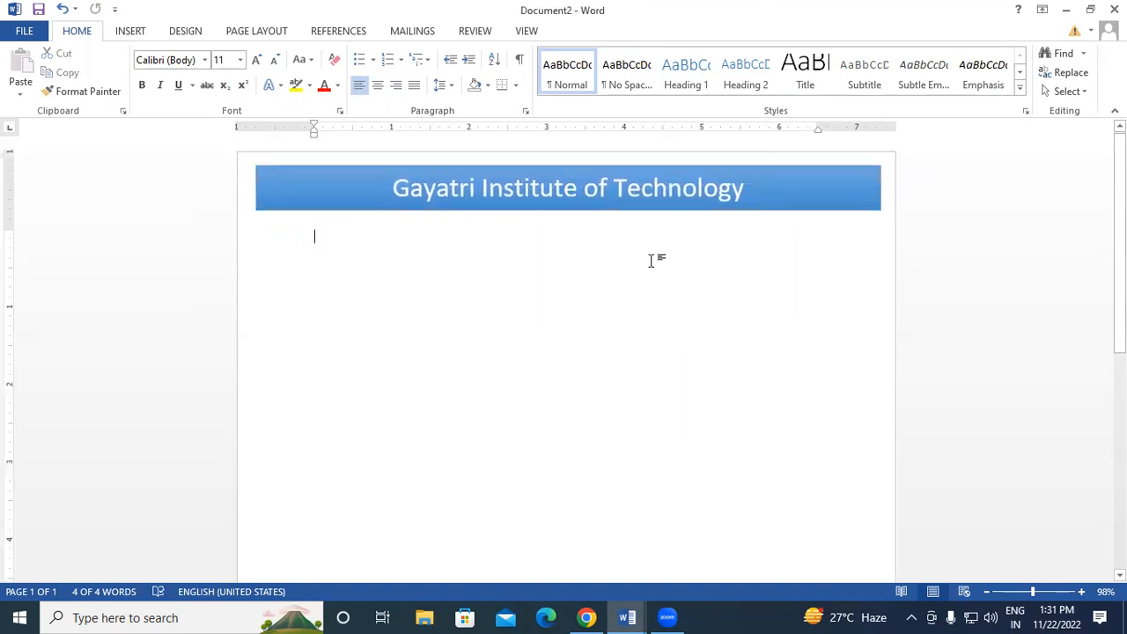
Try the gold gradient shape style and then the black gradient shape style on the title box.
{"action": "left_click", "coordinate": [647, 212]}
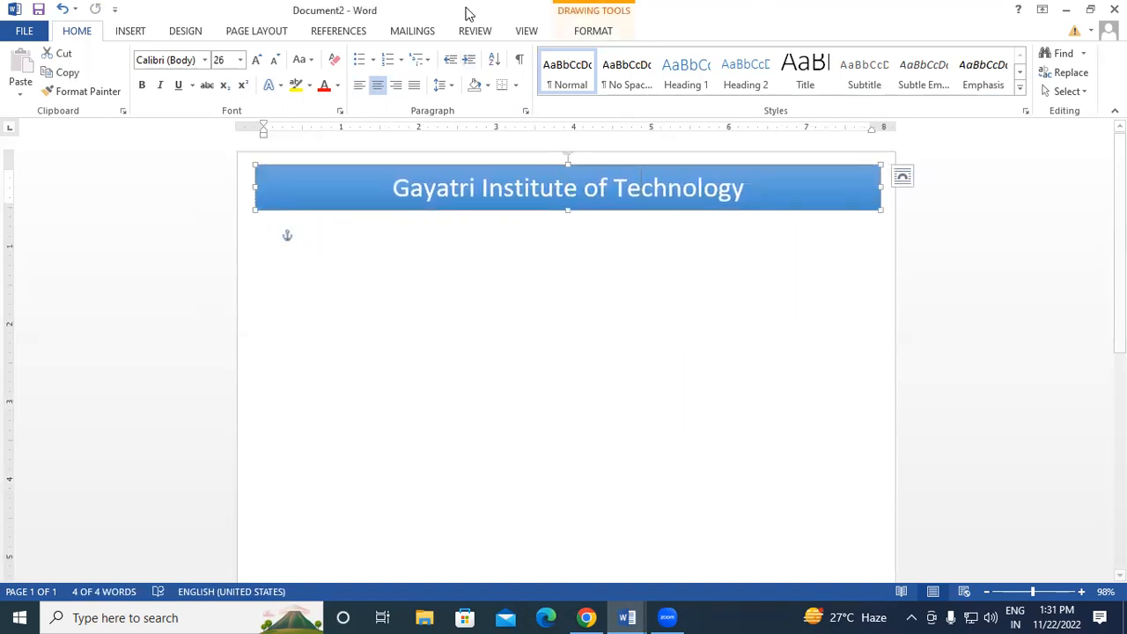
{"action": "left_click", "coordinate": [593, 31]}
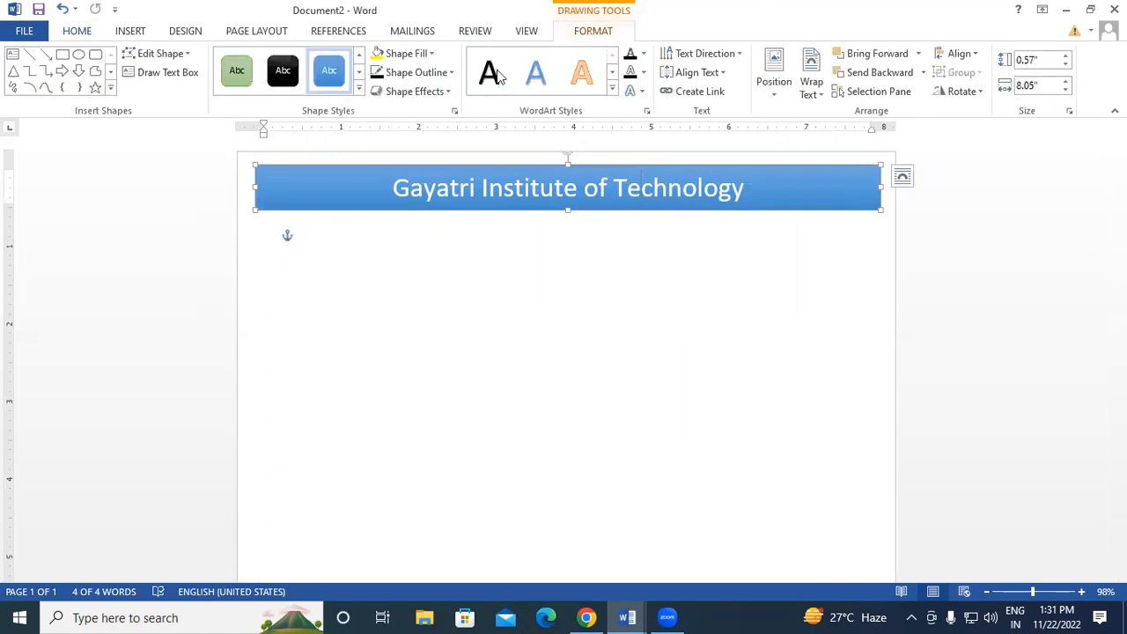
{"action": "left_click", "coordinate": [358, 73]}
{"action": "left_click", "coordinate": [334, 79]}
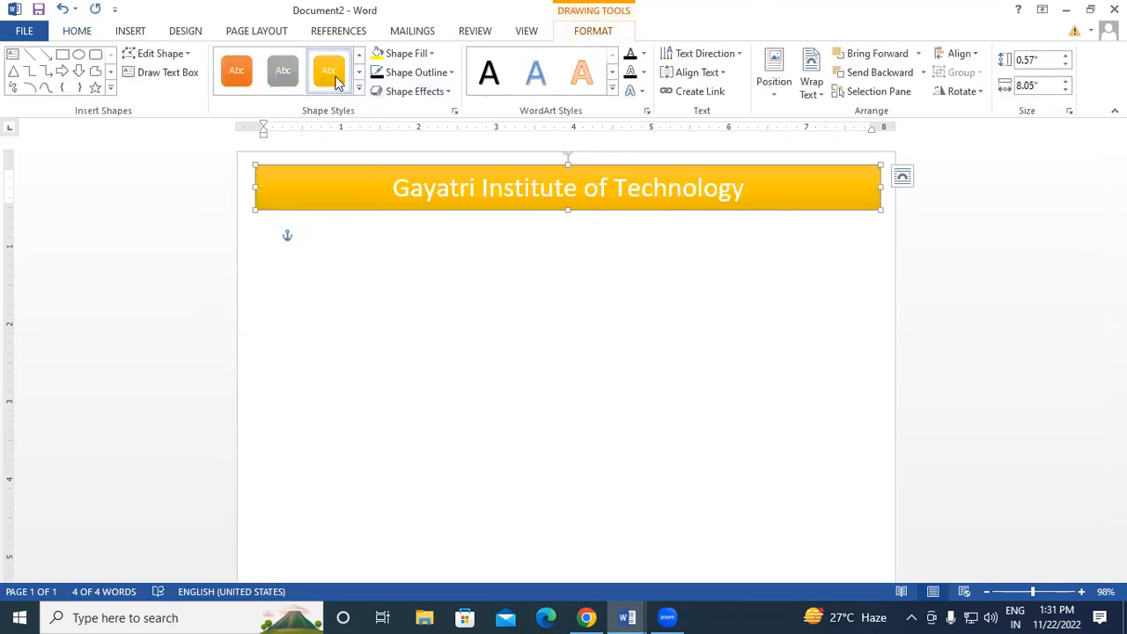
{"action": "left_click", "coordinate": [359, 72]}
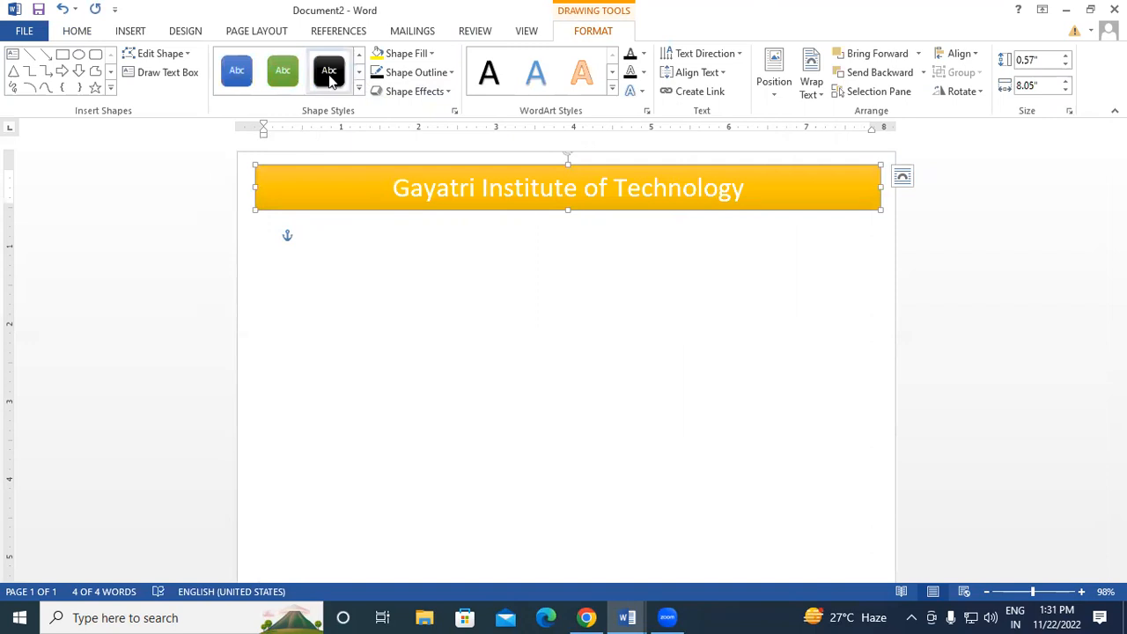
{"action": "left_click", "coordinate": [330, 77]}
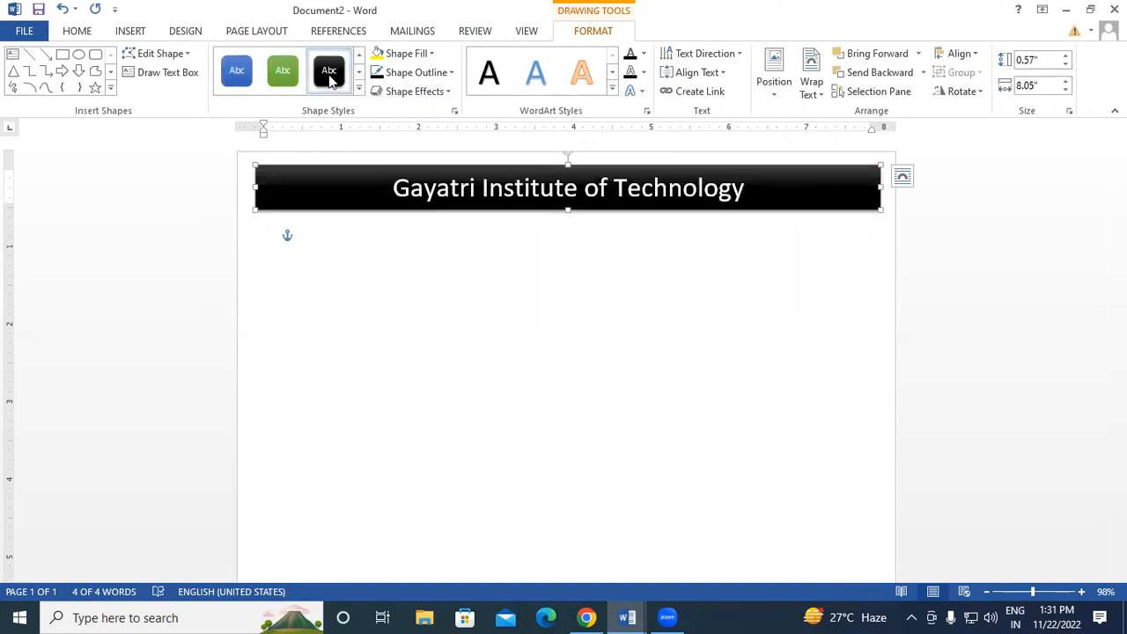
Try the green shape style on the title box and settle on the orange gradient style with a shadow.
{"action": "left_click", "coordinate": [283, 78]}
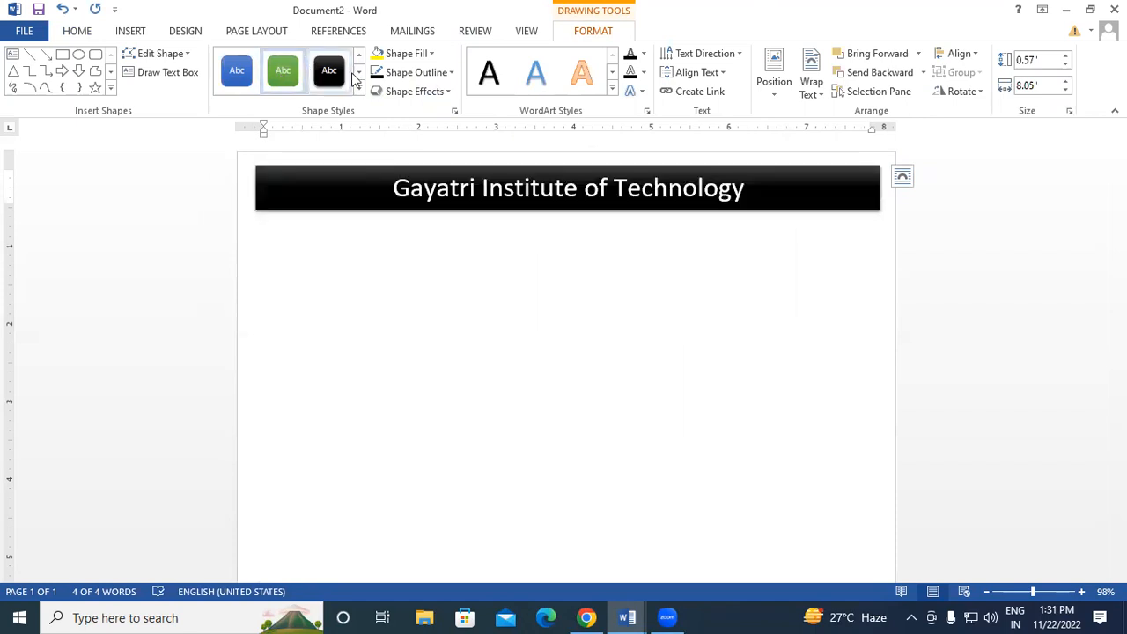
{"action": "left_click", "coordinate": [358, 72]}
{"action": "left_click", "coordinate": [286, 74]}
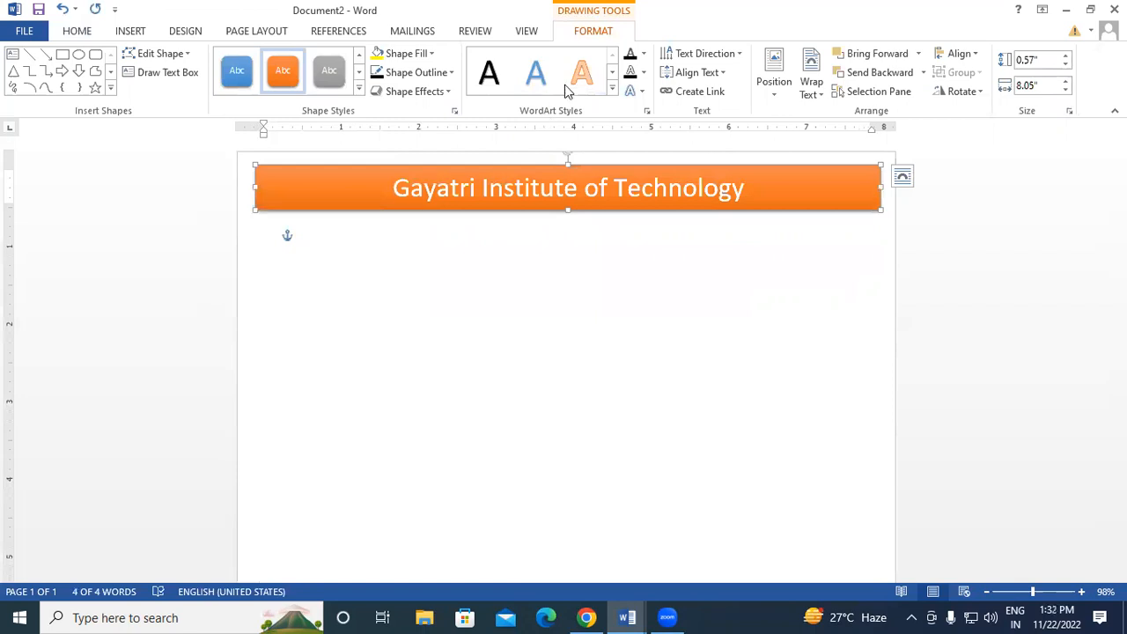
Browse the WordArt styles and apply the black style with a light outline and hard shadow to the title.
{"action": "left_click", "coordinate": [612, 74]}
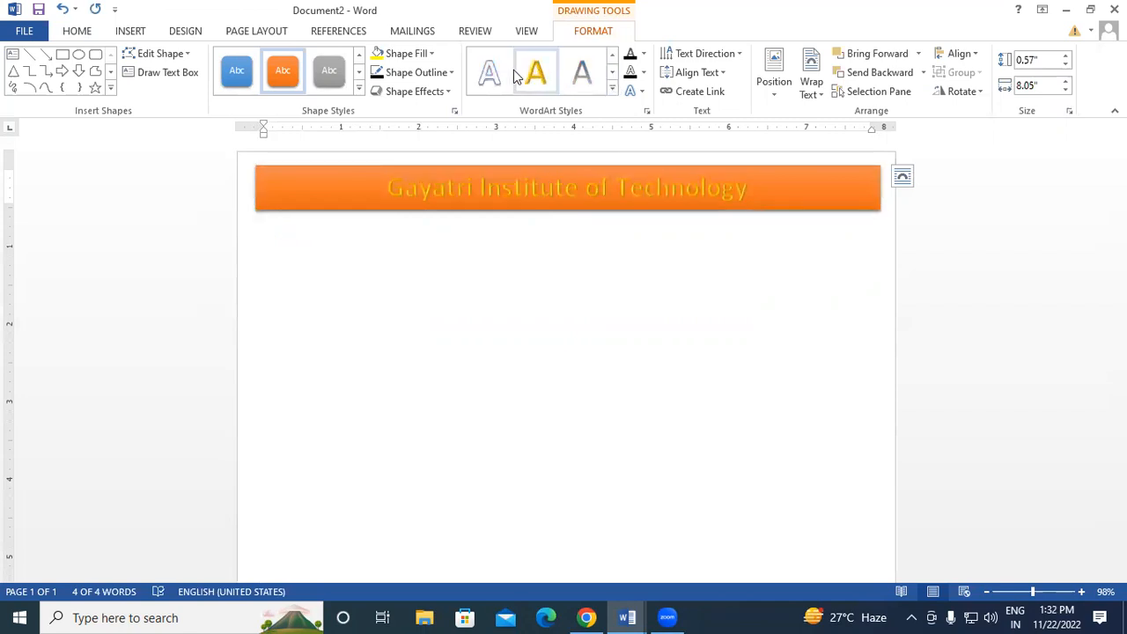
{"action": "left_click", "coordinate": [613, 75]}
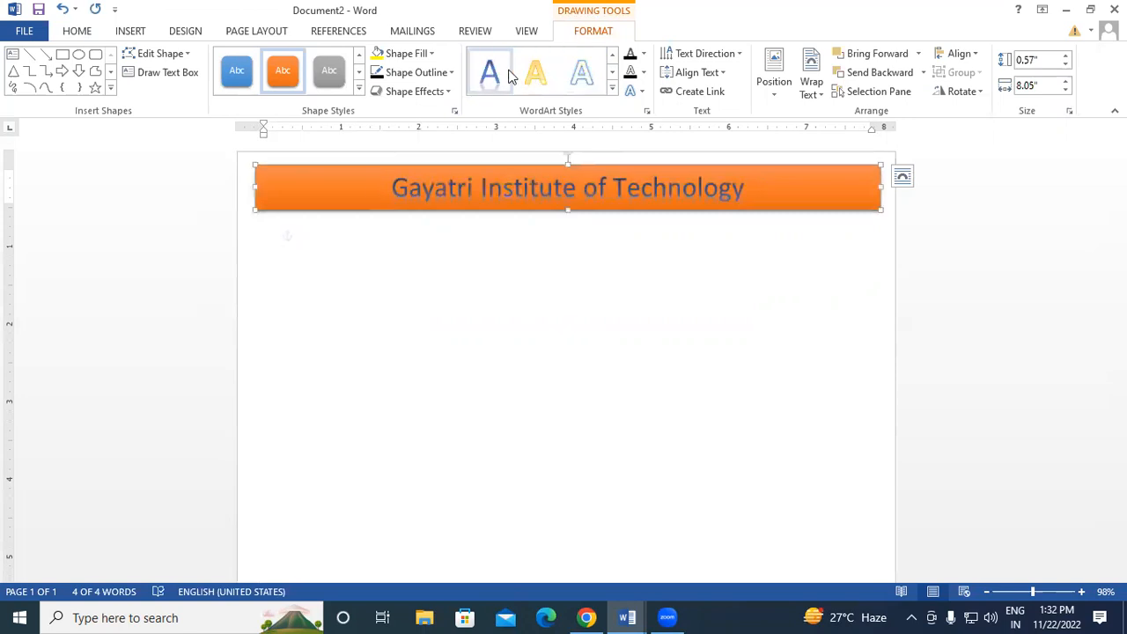
{"action": "left_click", "coordinate": [612, 74]}
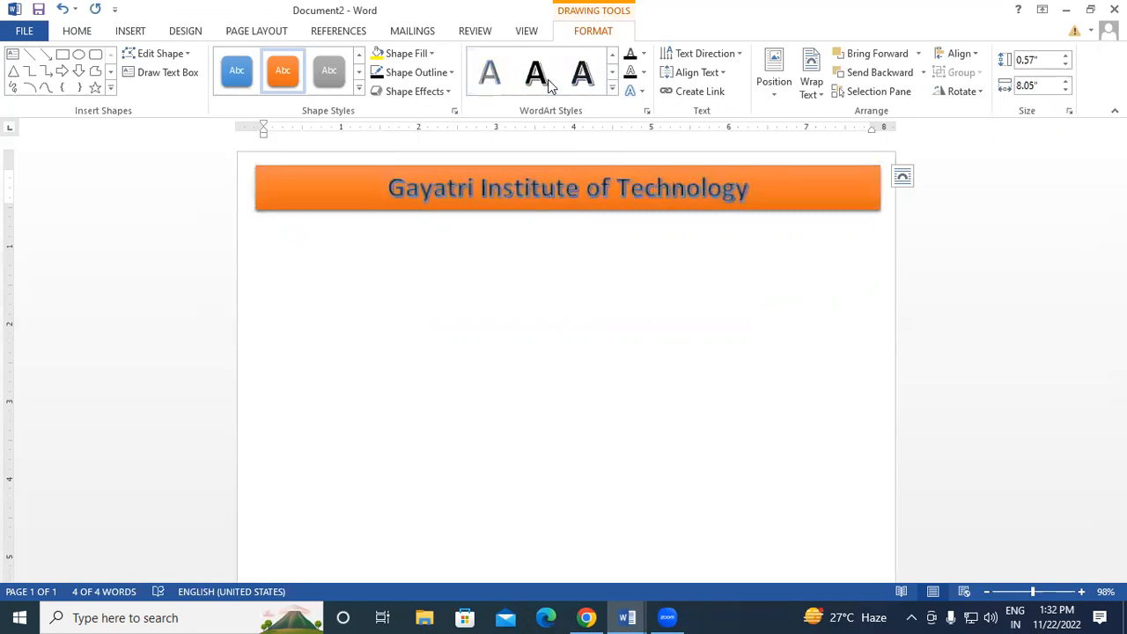
{"action": "left_click", "coordinate": [613, 76]}
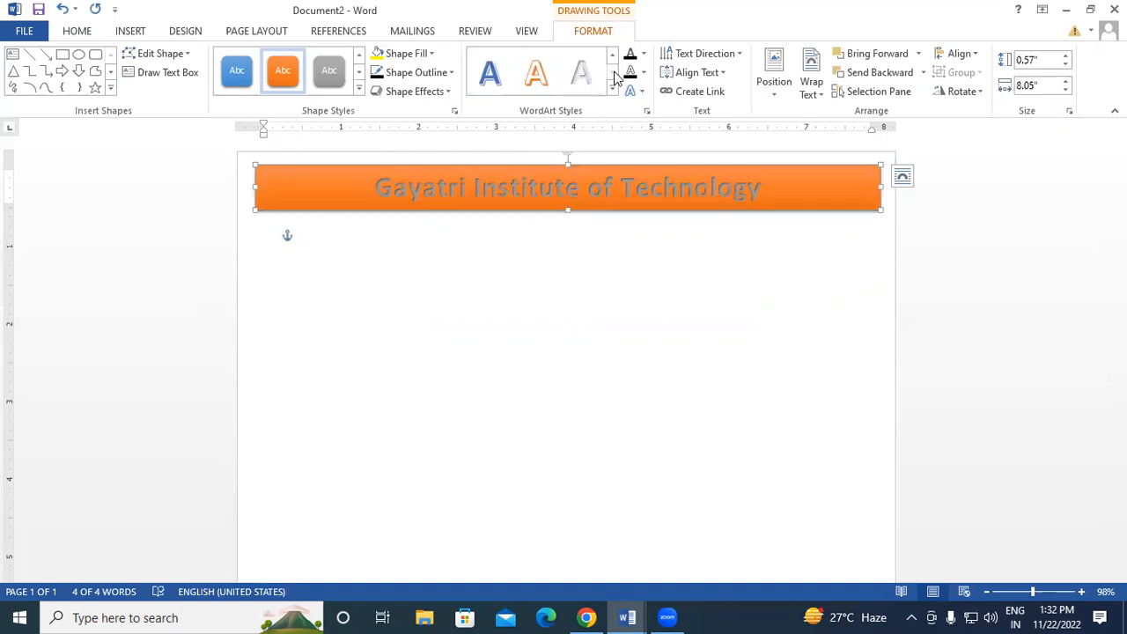
{"action": "left_click", "coordinate": [612, 90]}
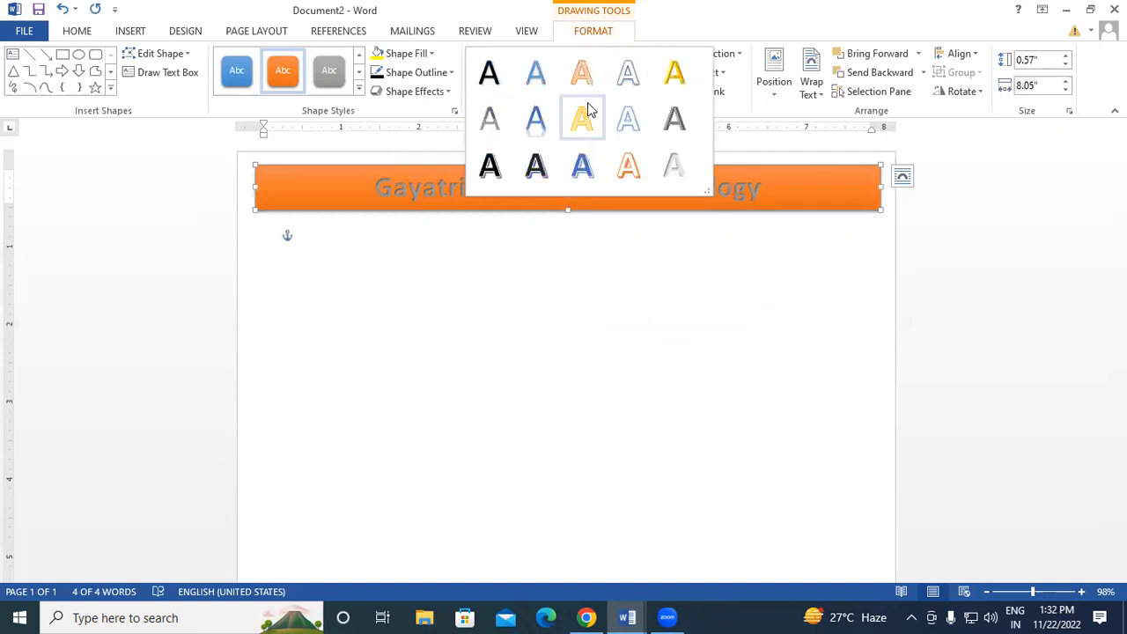
{"action": "left_click", "coordinate": [535, 168]}
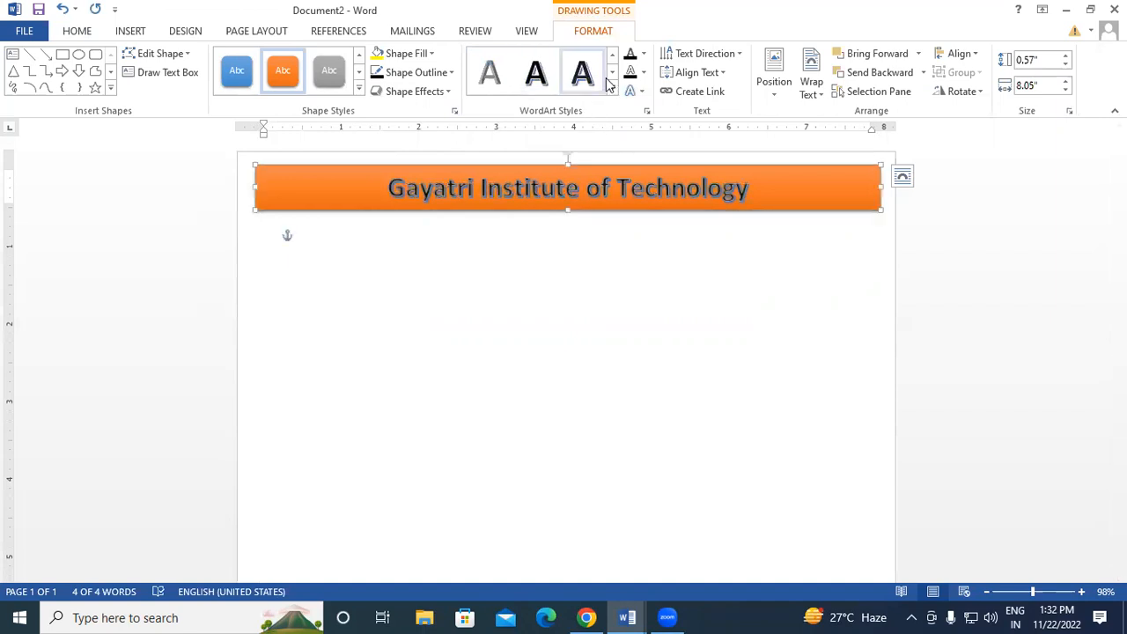
Remove the fill from the title text and increase its font size.
{"action": "left_click", "coordinate": [645, 54]}
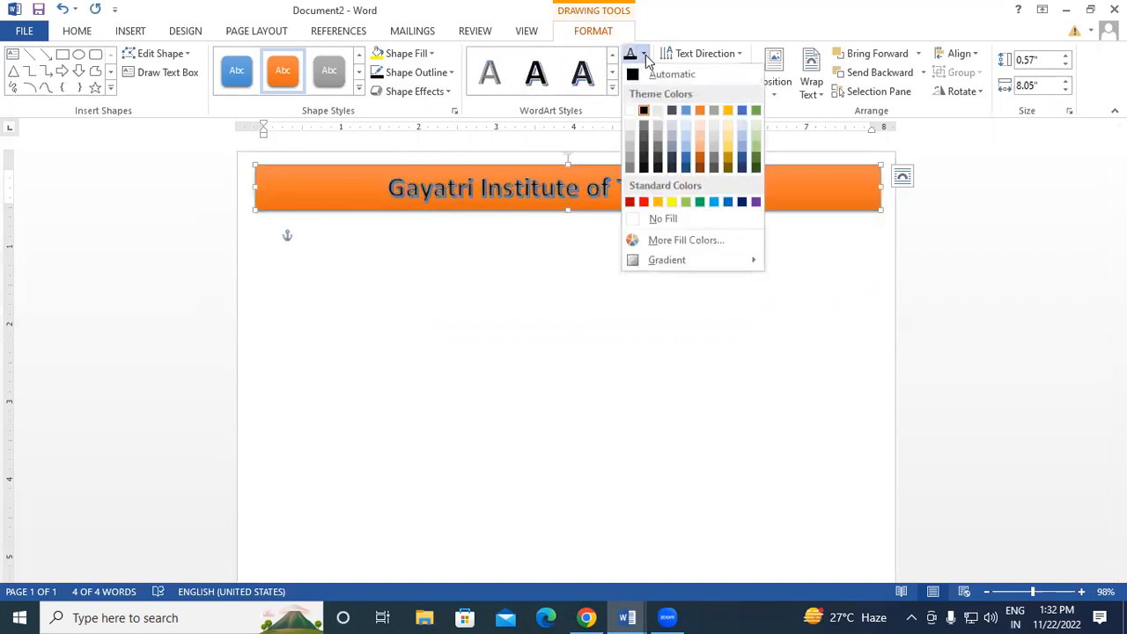
{"action": "left_click", "coordinate": [678, 220]}
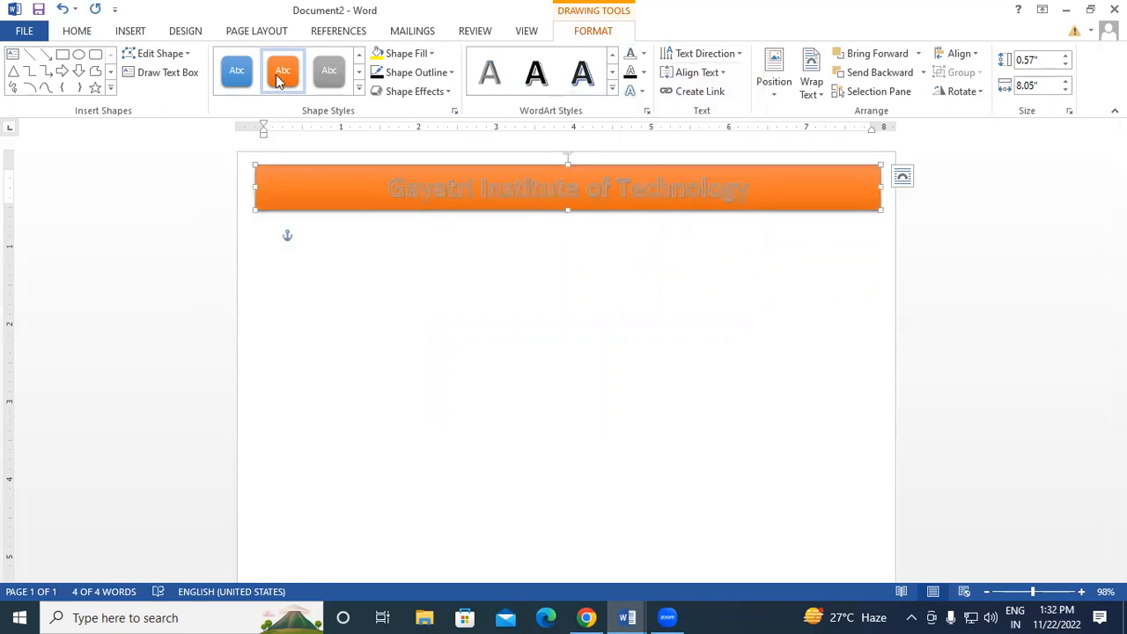
{"action": "left_click", "coordinate": [77, 32]}
{"action": "left_click", "coordinate": [256, 64]}
{"action": "left_click", "coordinate": [592, 34]}
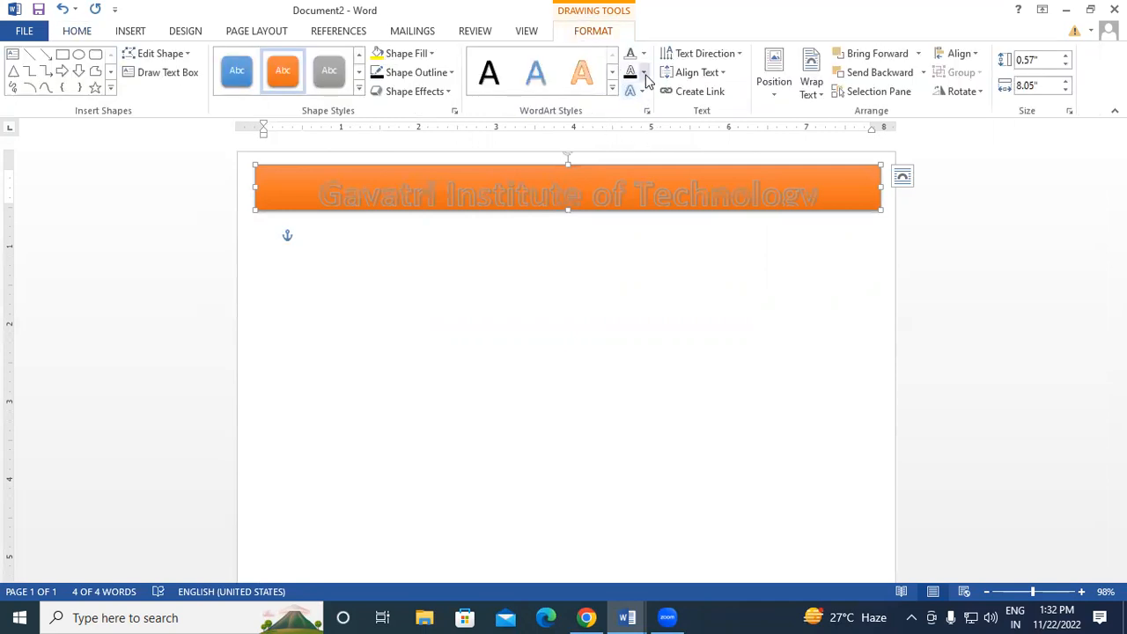
{"action": "left_click", "coordinate": [646, 78]}
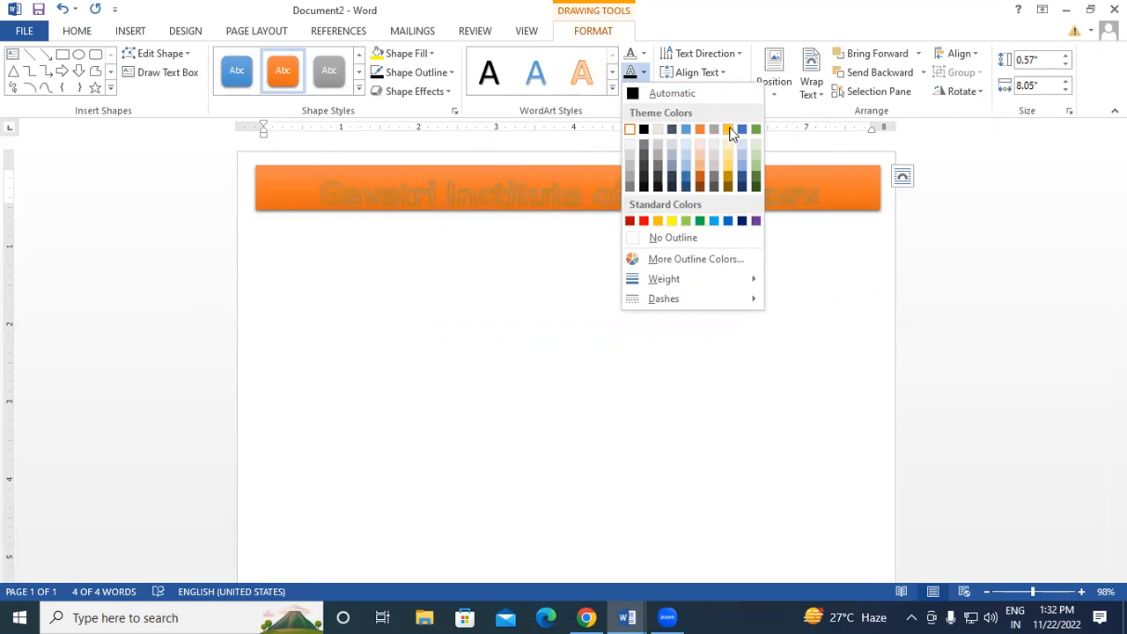
{"action": "left_click", "coordinate": [477, 195]}
{"action": "left_click", "coordinate": [457, 196]}
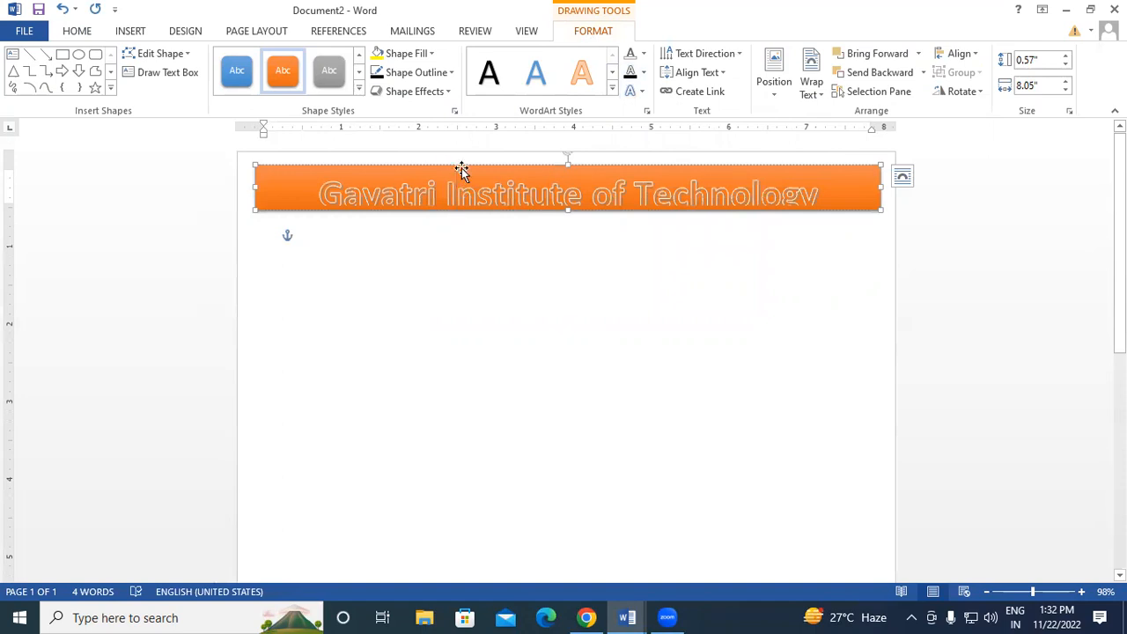
Apply the solid black shape style to the title box and heighten it to about 0.81".
{"action": "left_click", "coordinate": [465, 164]}
{"action": "left_click", "coordinate": [360, 88]}
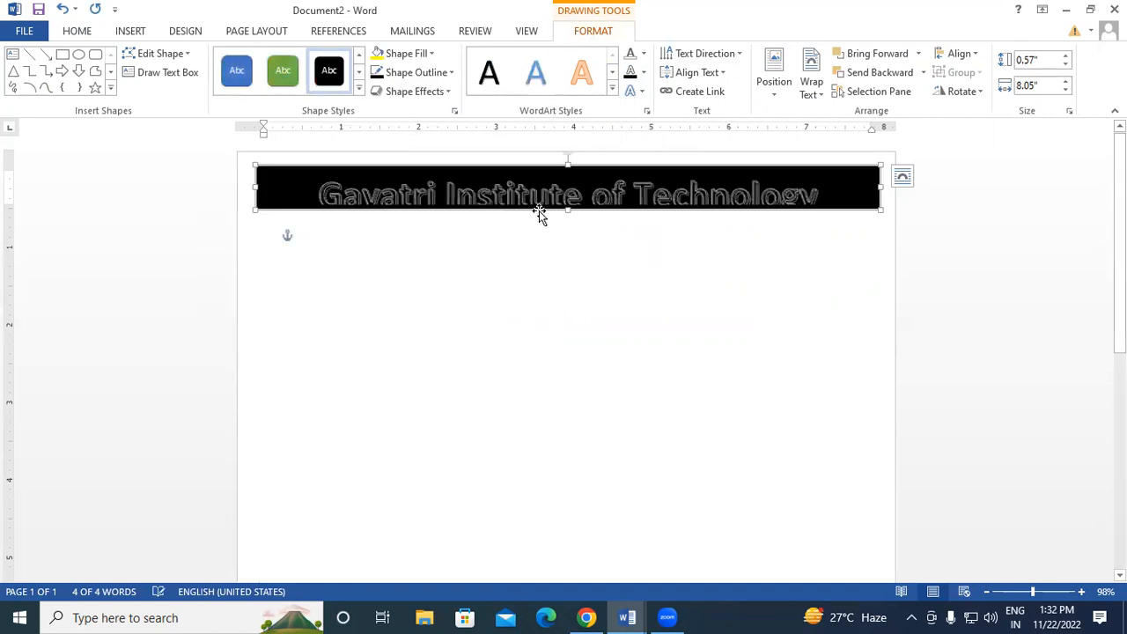
{"action": "left_click", "coordinate": [569, 214]}
{"action": "left_click", "coordinate": [569, 211]}
{"action": "left_click_drag", "start_coordinate": [569, 212], "coordinate": [574, 229]}
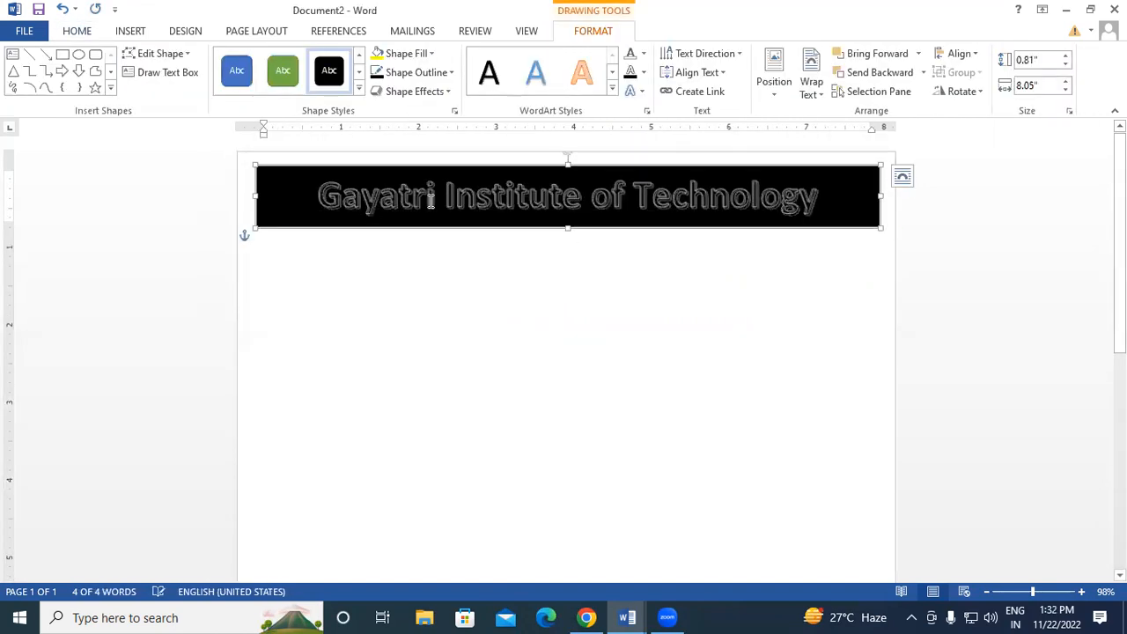
Fill all of the title text with the orange theme color.
{"action": "left_click", "coordinate": [724, 206]}
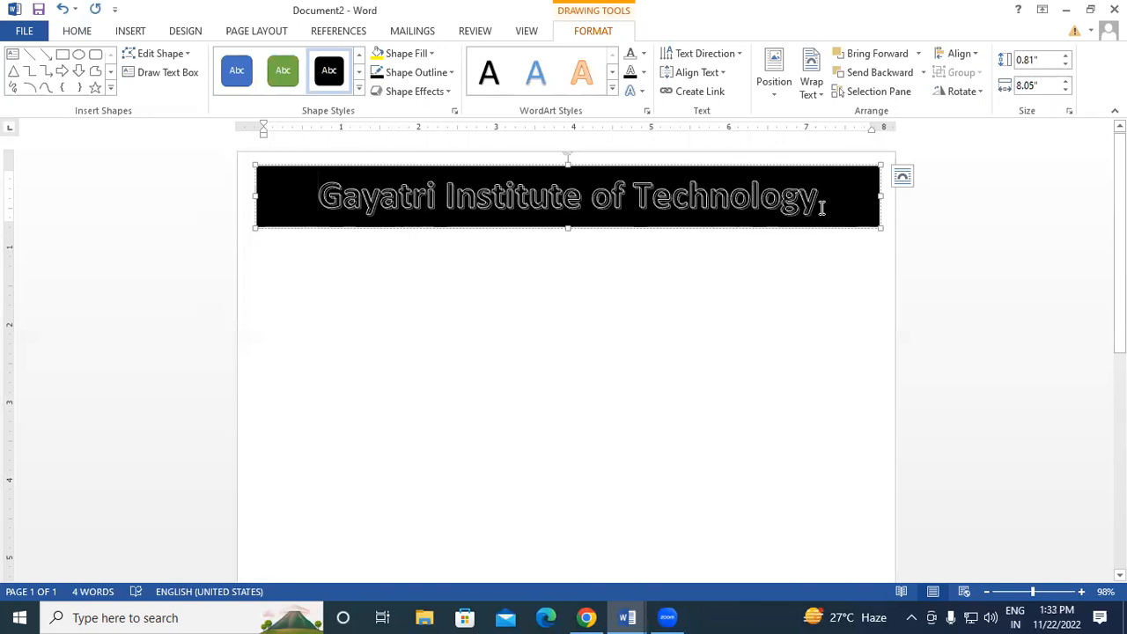
{"action": "key", "text": "ctrl+a"}
{"action": "left_click", "coordinate": [644, 55]}
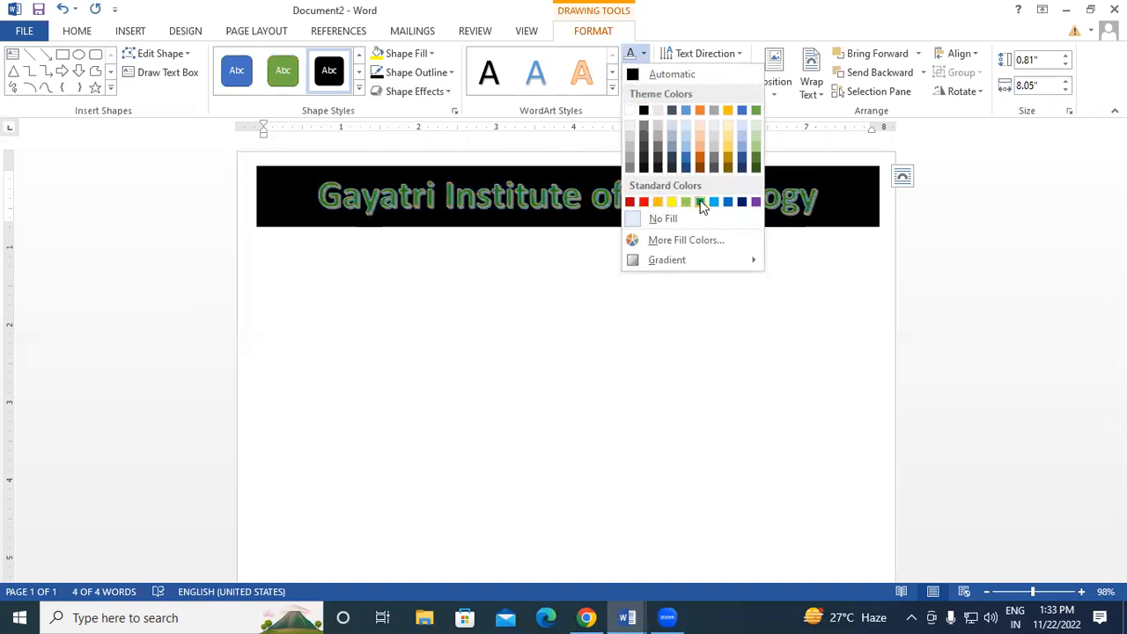
{"action": "left_click", "coordinate": [701, 112]}
Fill the title box with the standard yellow color.
{"action": "left_click", "coordinate": [407, 52]}
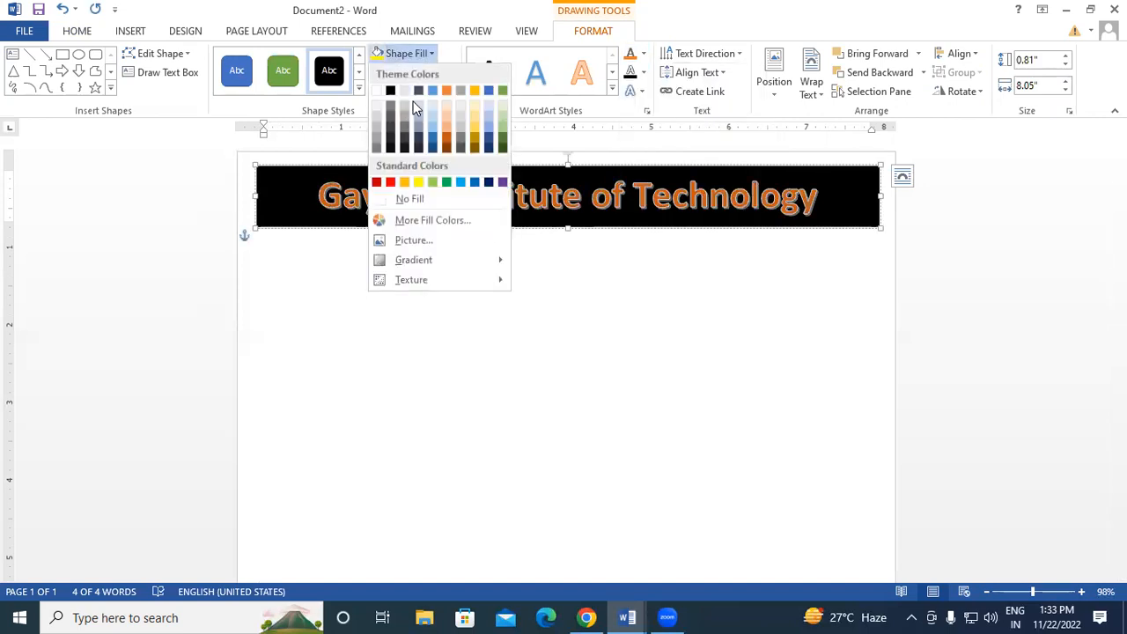
{"action": "left_click", "coordinate": [423, 182]}
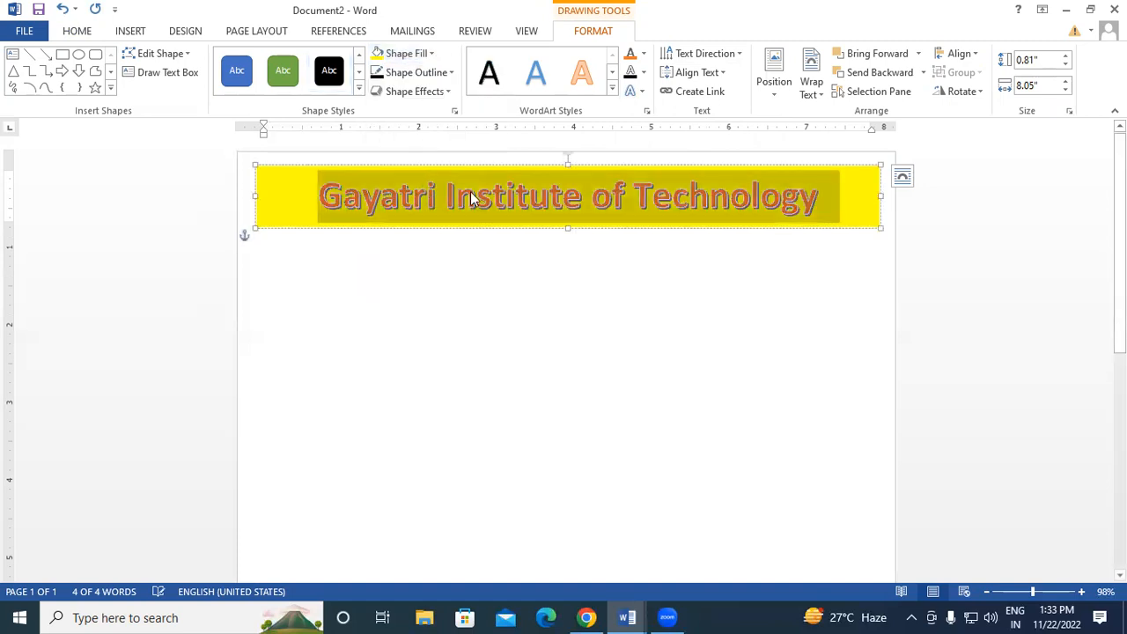
{"action": "left_click", "coordinate": [863, 198]}
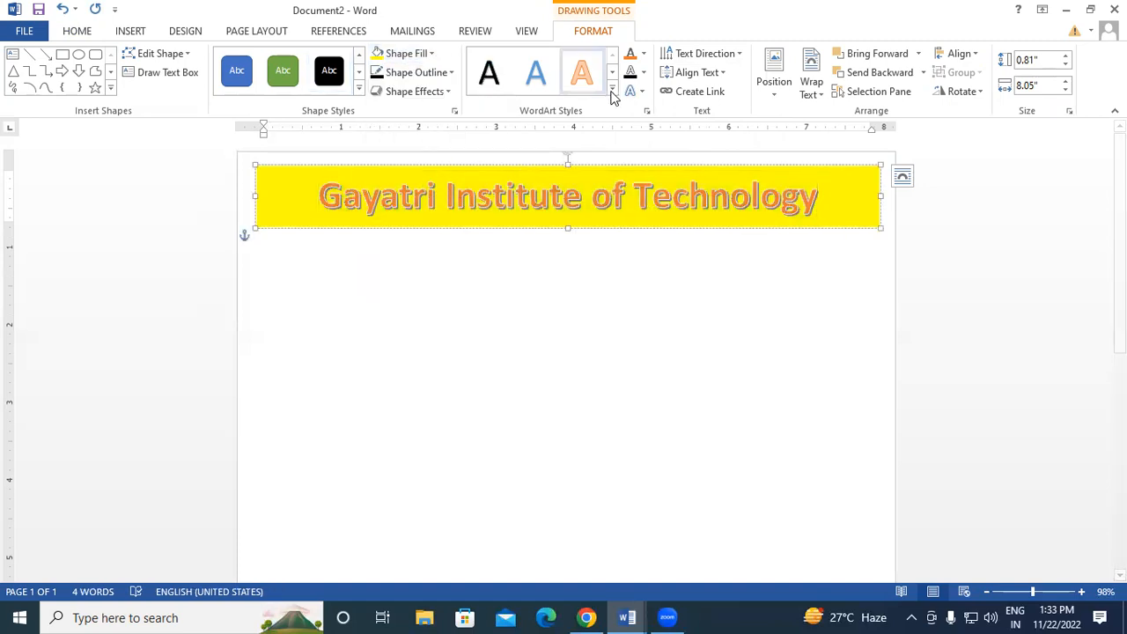
Preview the shadow, reflection, bevel, 3-D rotation and transform text effects on the title.
{"action": "left_click", "coordinate": [639, 93]}
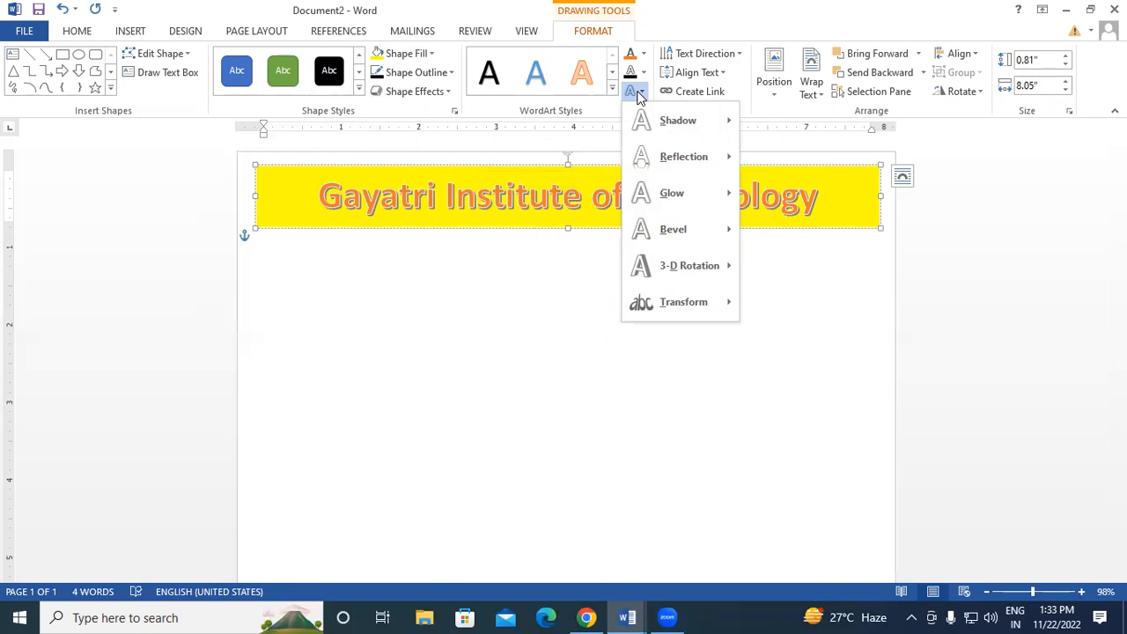
{"action": "mouse_move", "coordinate": [700, 126]}
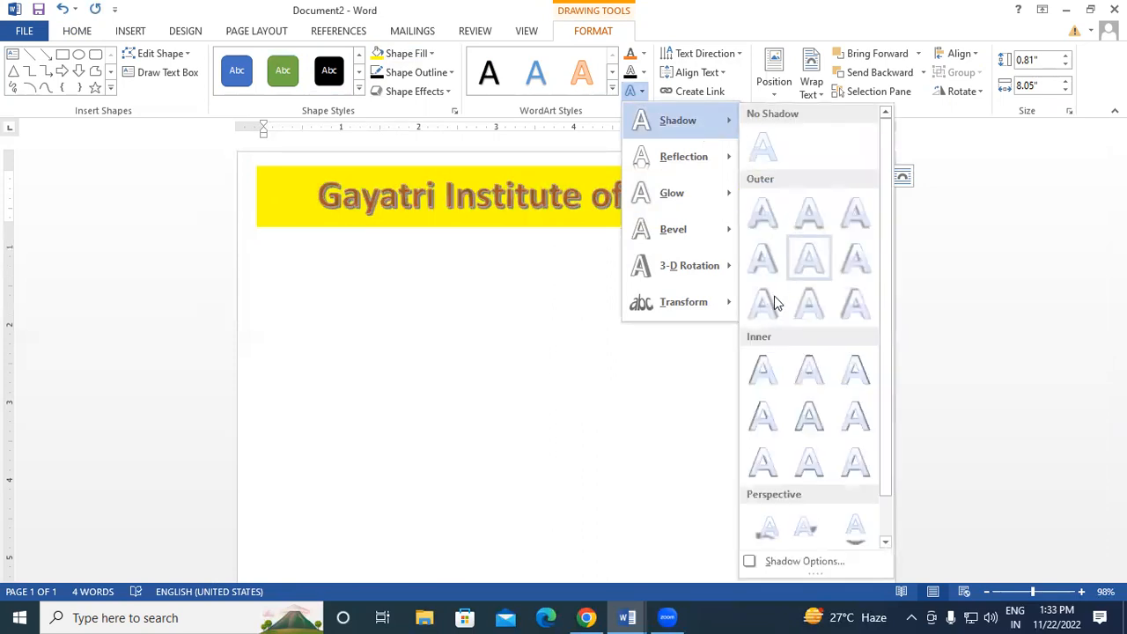
{"action": "mouse_move", "coordinate": [697, 162]}
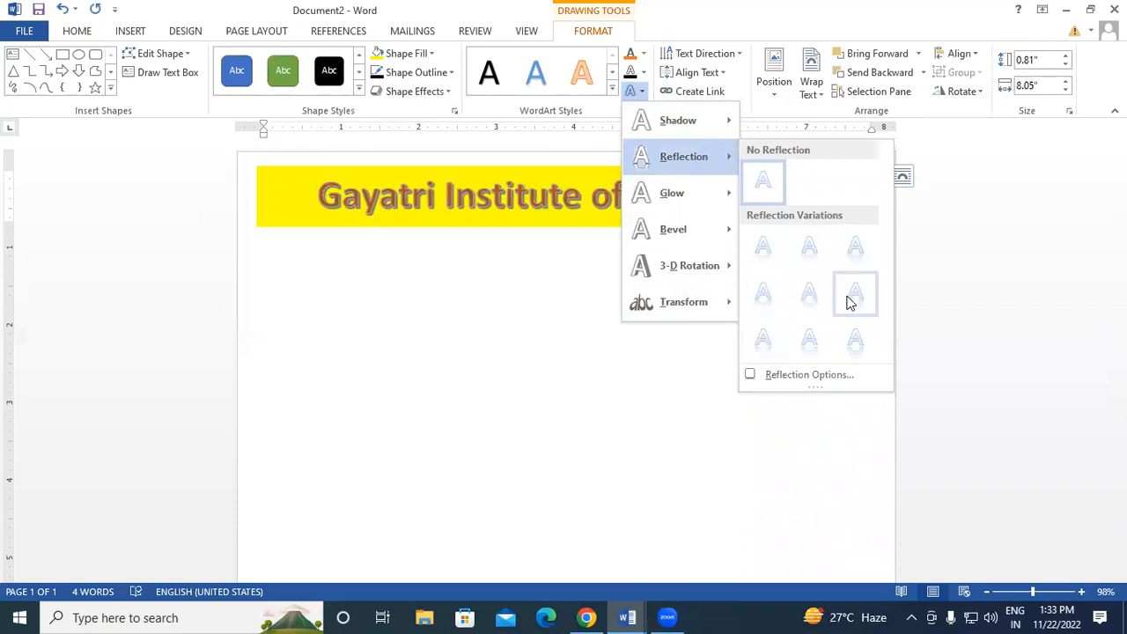
{"action": "mouse_move", "coordinate": [707, 232]}
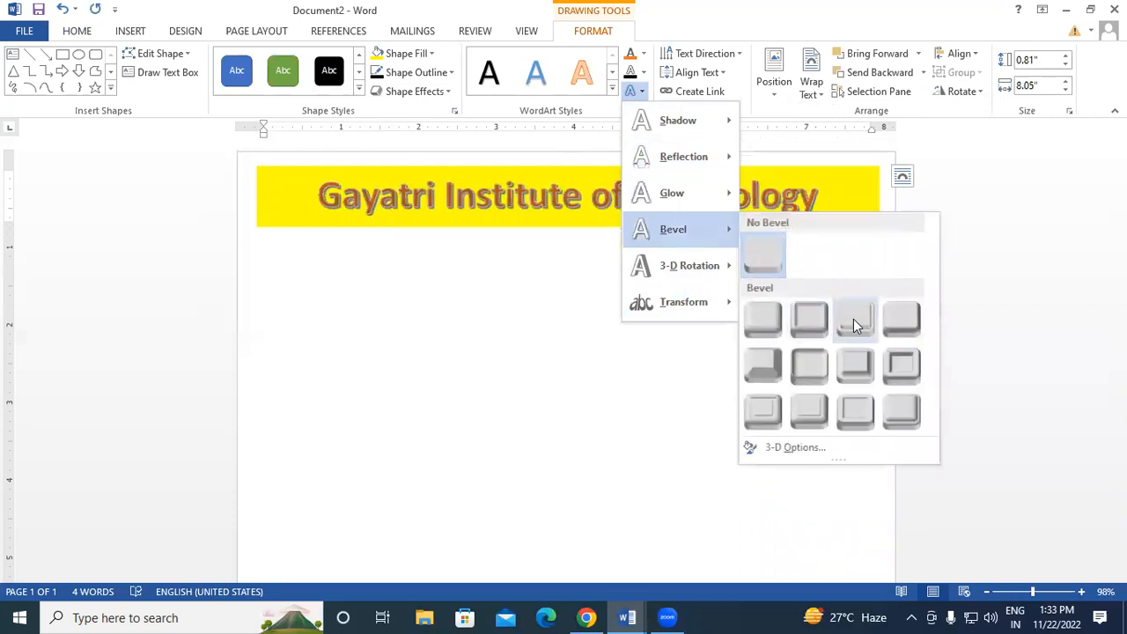
{"action": "mouse_move", "coordinate": [696, 265]}
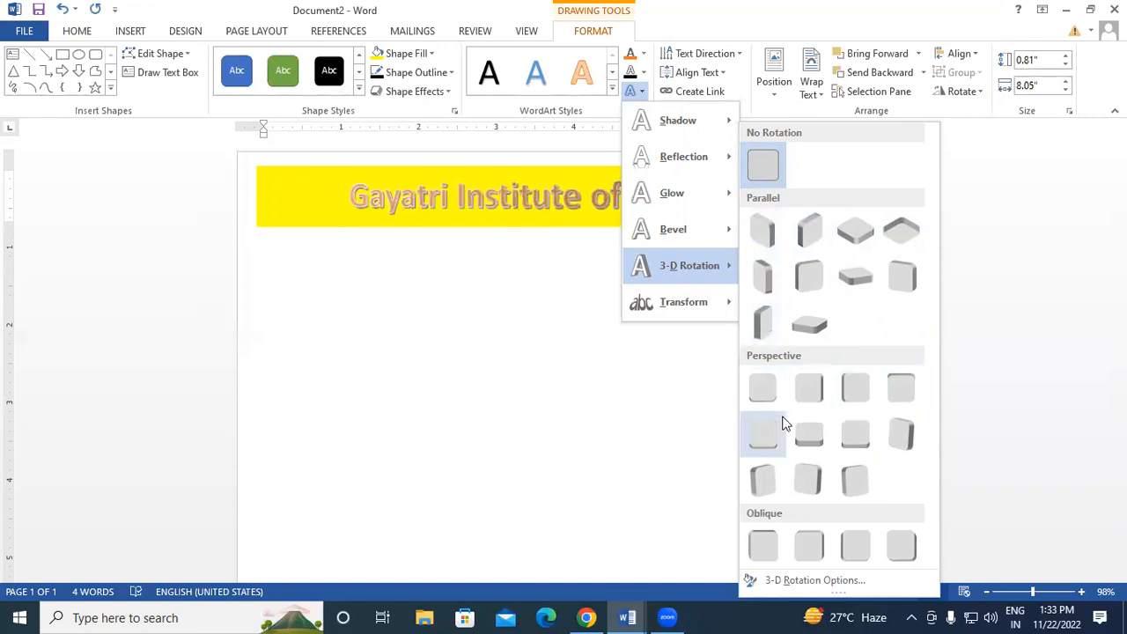
{"action": "mouse_move", "coordinate": [680, 303]}
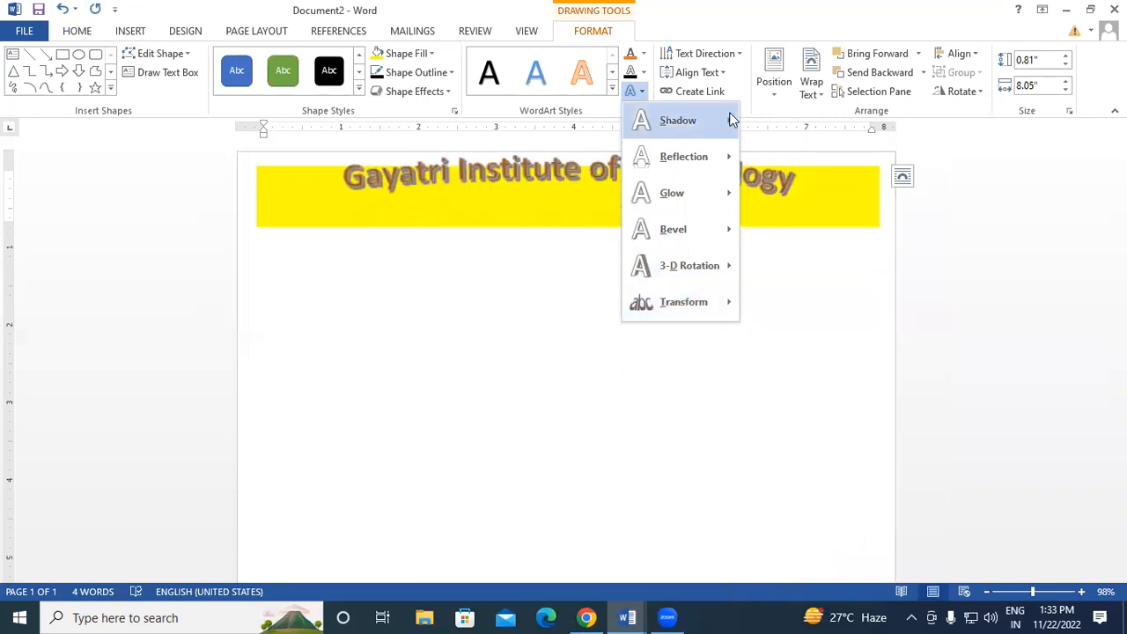
{"action": "left_click", "coordinate": [767, 156]}
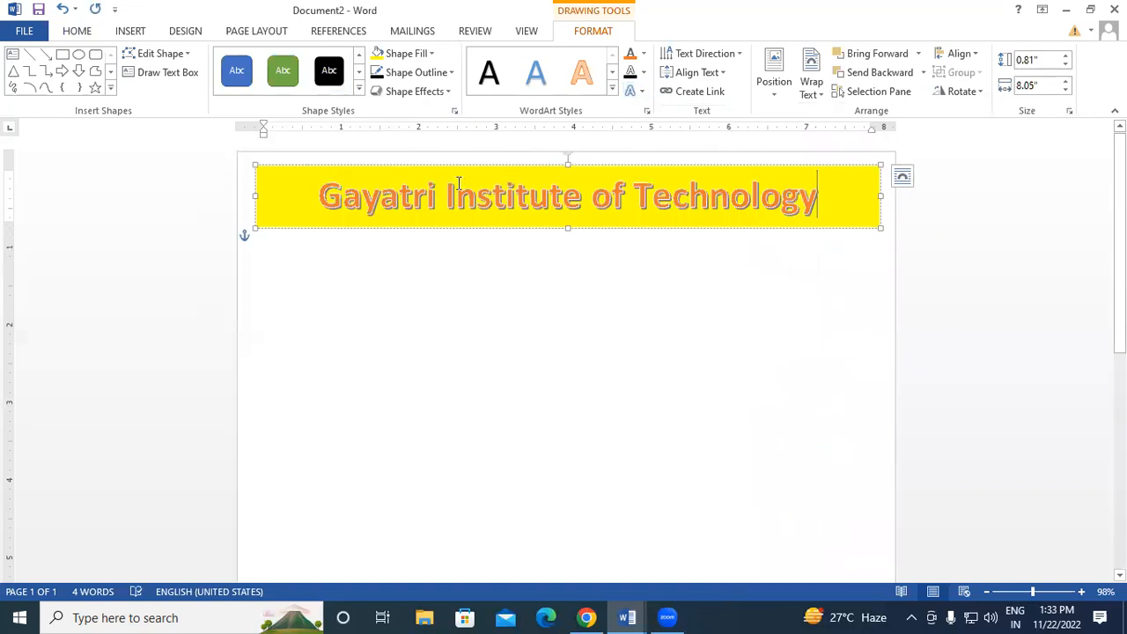
{"action": "left_click", "coordinate": [635, 91]}
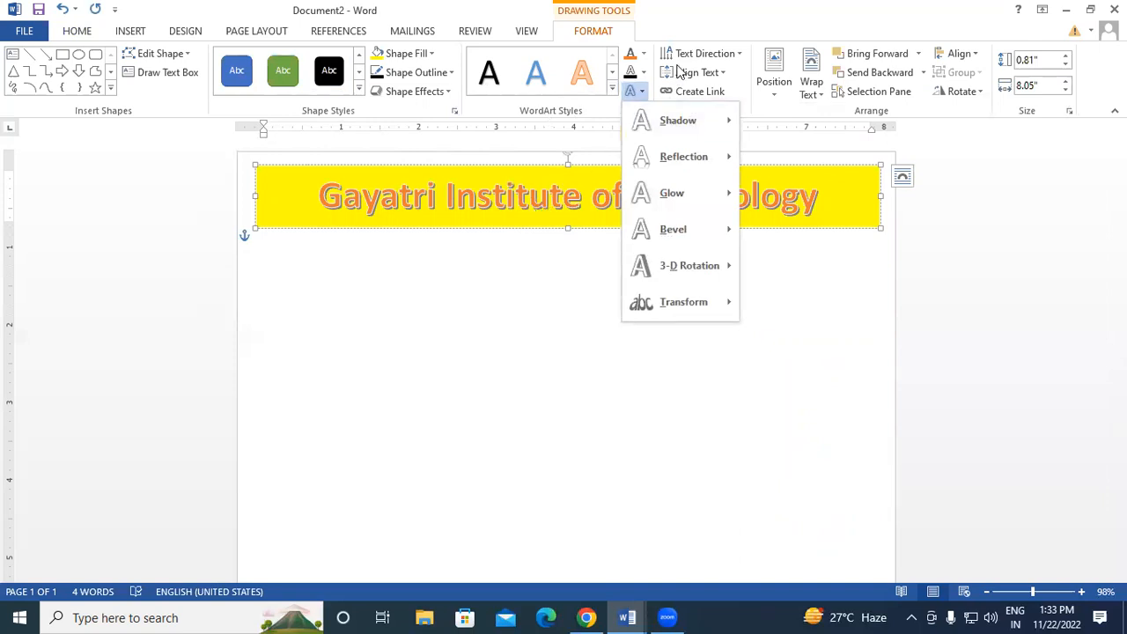
{"action": "key", "text": "Escape"}
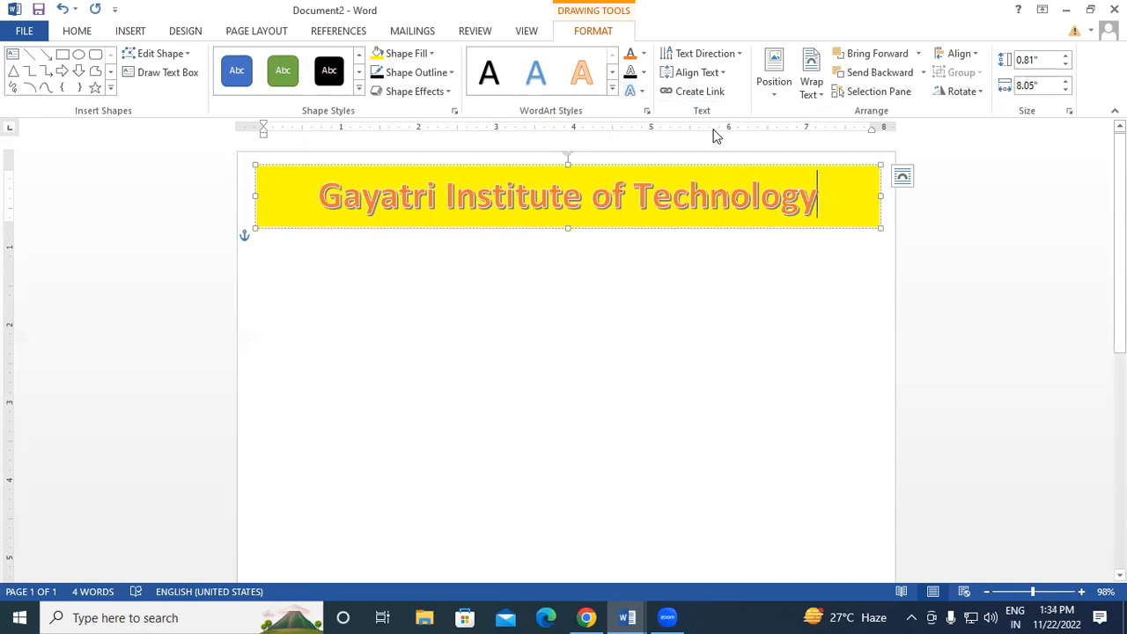
Try rotating all title text by 90° and 270°, and return the text direction to horizontal.
{"action": "left_click", "coordinate": [722, 55]}
{"action": "left_click", "coordinate": [709, 136]}
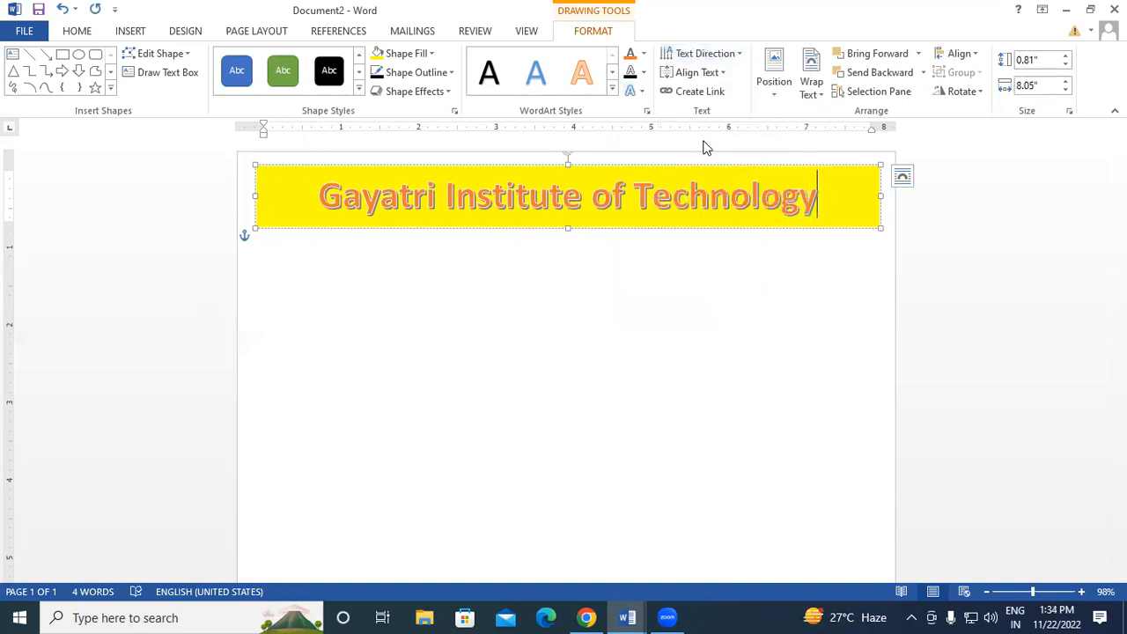
{"action": "left_click", "coordinate": [723, 57]}
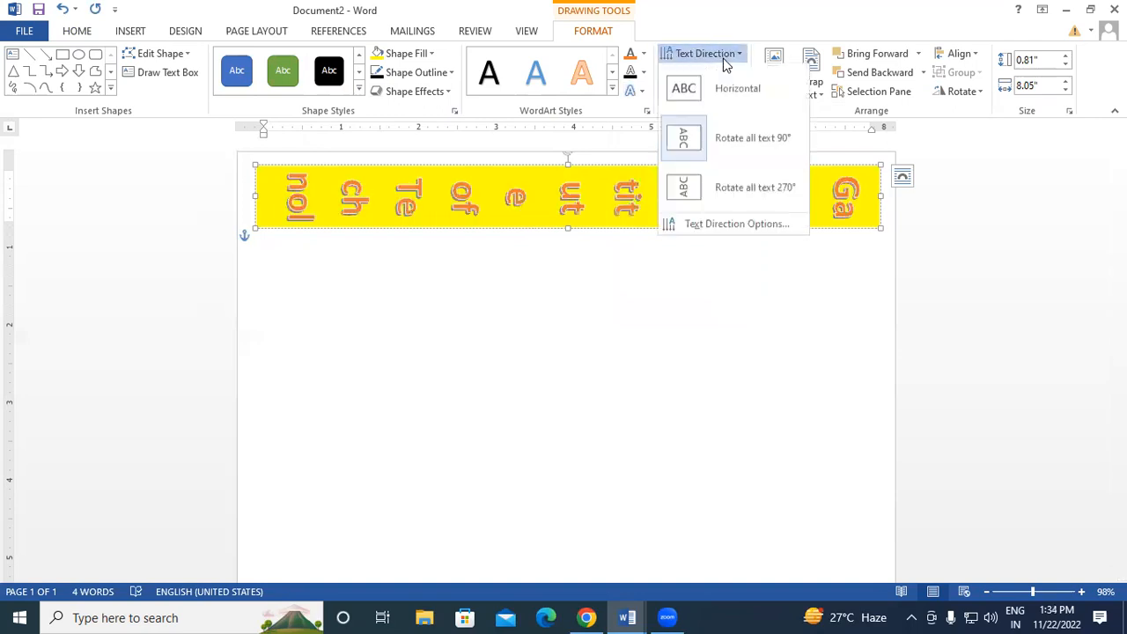
{"action": "left_click", "coordinate": [730, 178]}
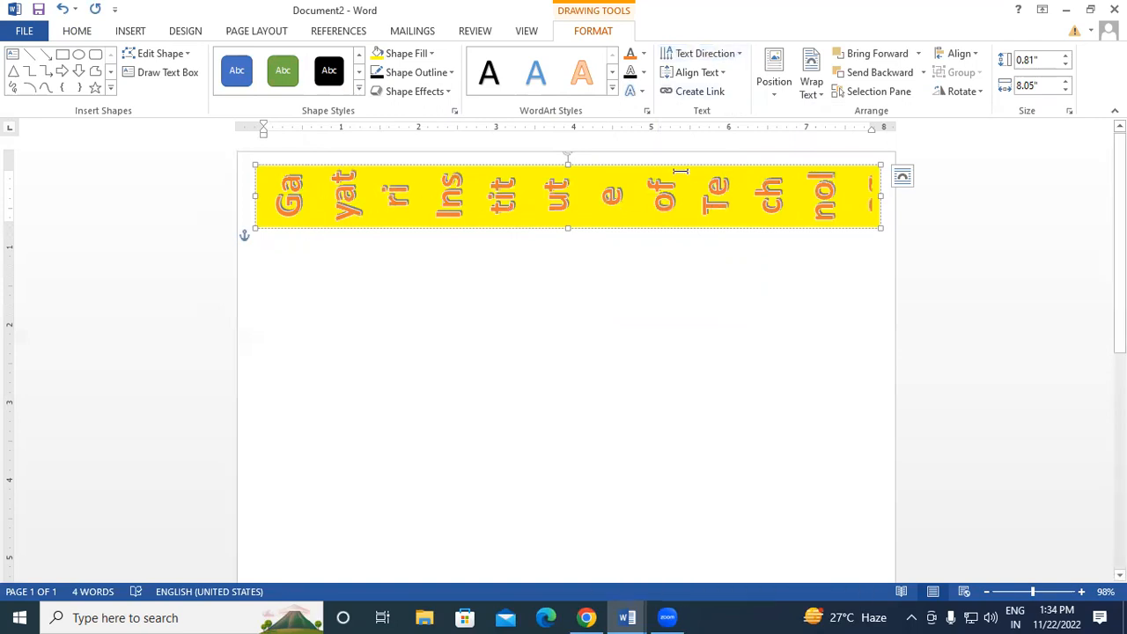
{"action": "left_click", "coordinate": [721, 60]}
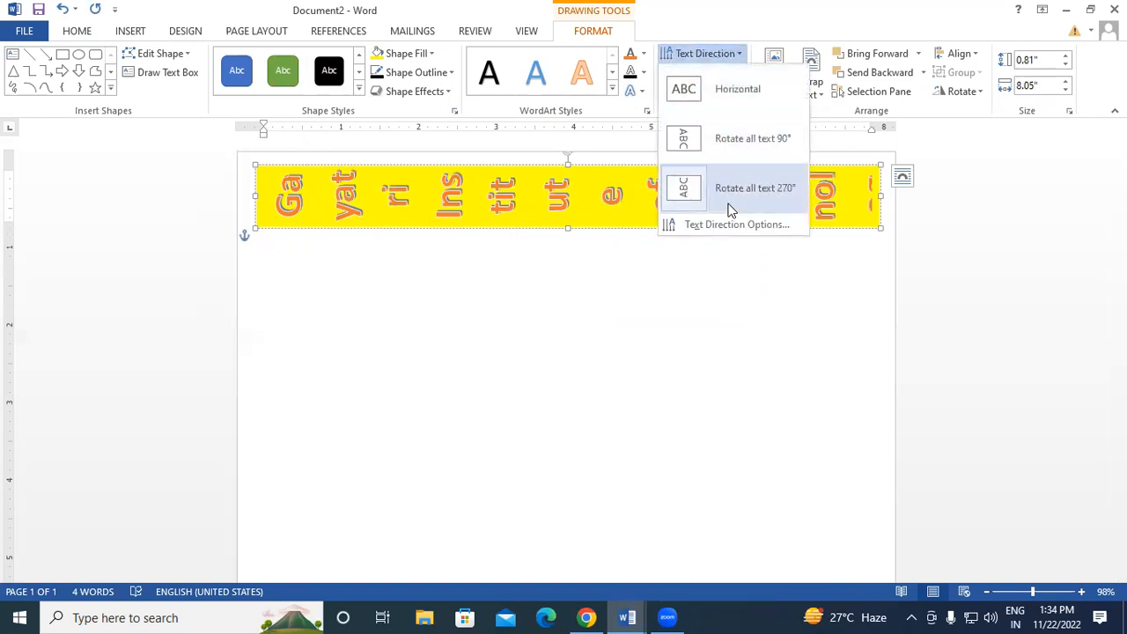
{"action": "left_click", "coordinate": [721, 98]}
{"action": "left_click", "coordinate": [724, 55]}
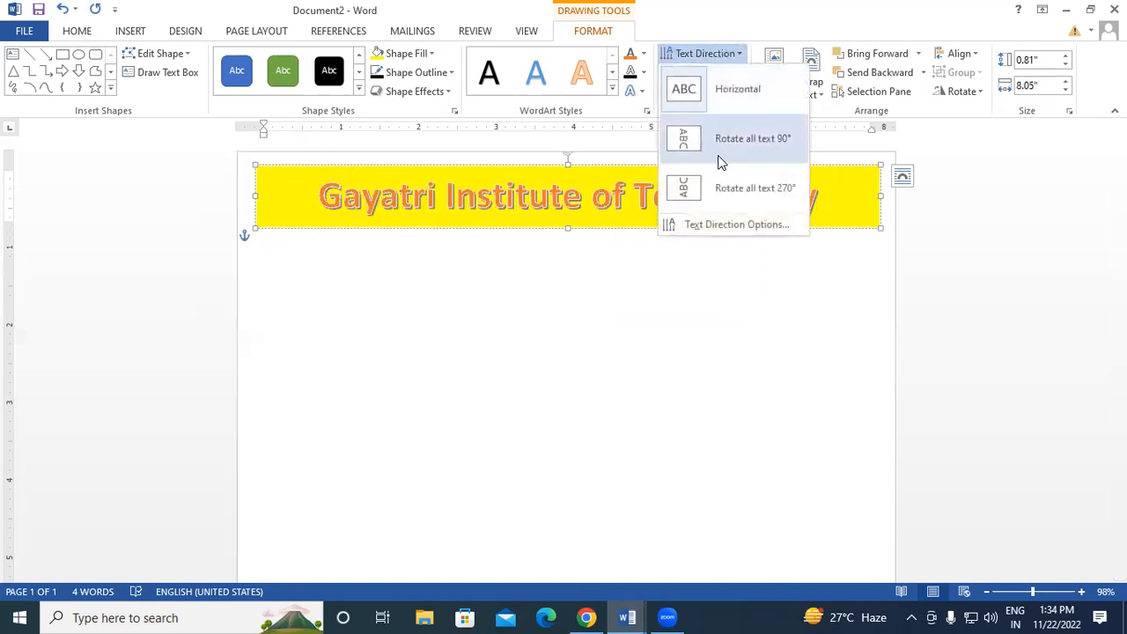
{"action": "left_click", "coordinate": [737, 189]}
{"action": "left_click", "coordinate": [726, 55]}
{"action": "left_click", "coordinate": [710, 87]}
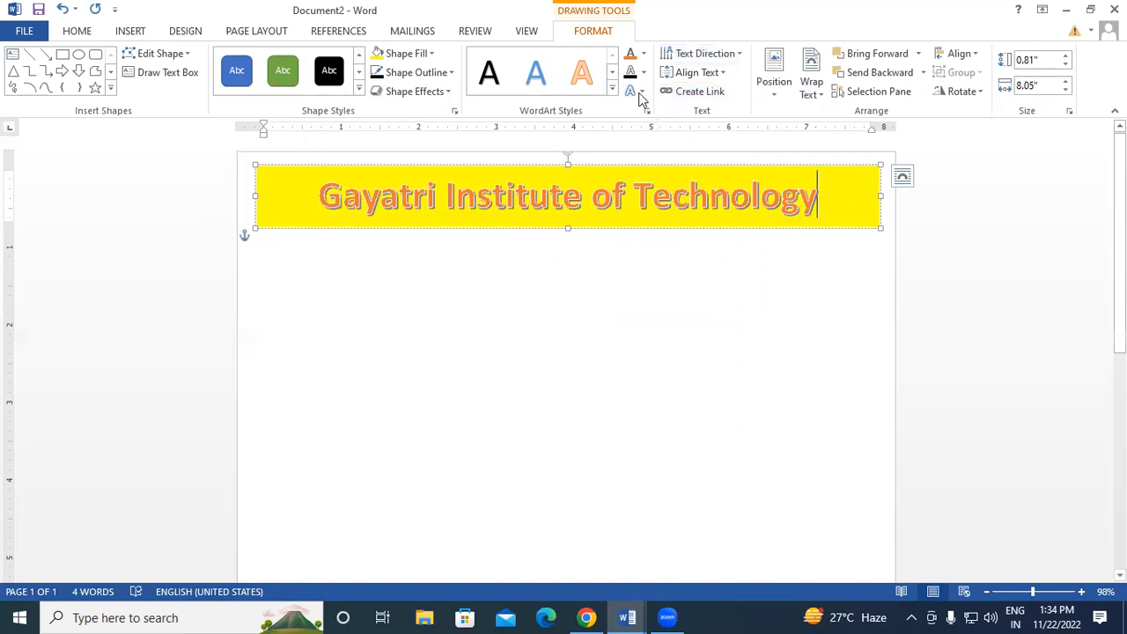
Set the title text's vertical alignment to the bottom and heighten the box to about 1.8".
{"action": "left_click", "coordinate": [708, 75]}
{"action": "left_click", "coordinate": [719, 113]}
{"action": "left_click", "coordinate": [713, 78]}
{"action": "left_click", "coordinate": [719, 167]}
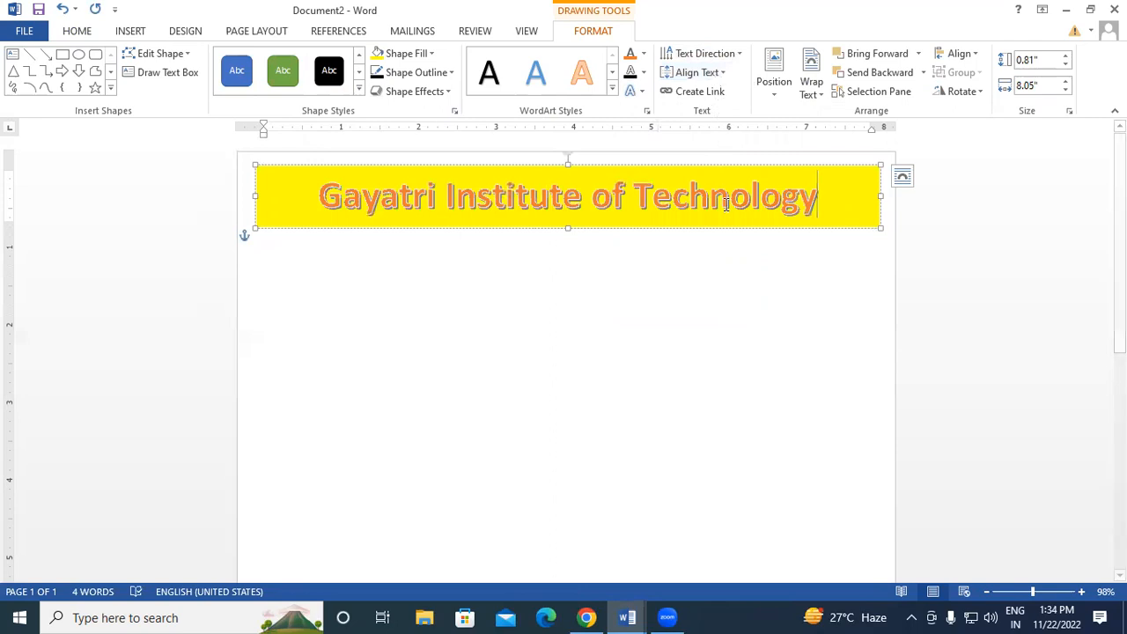
{"action": "left_click_drag", "start_coordinate": [568, 227], "coordinate": [584, 304]}
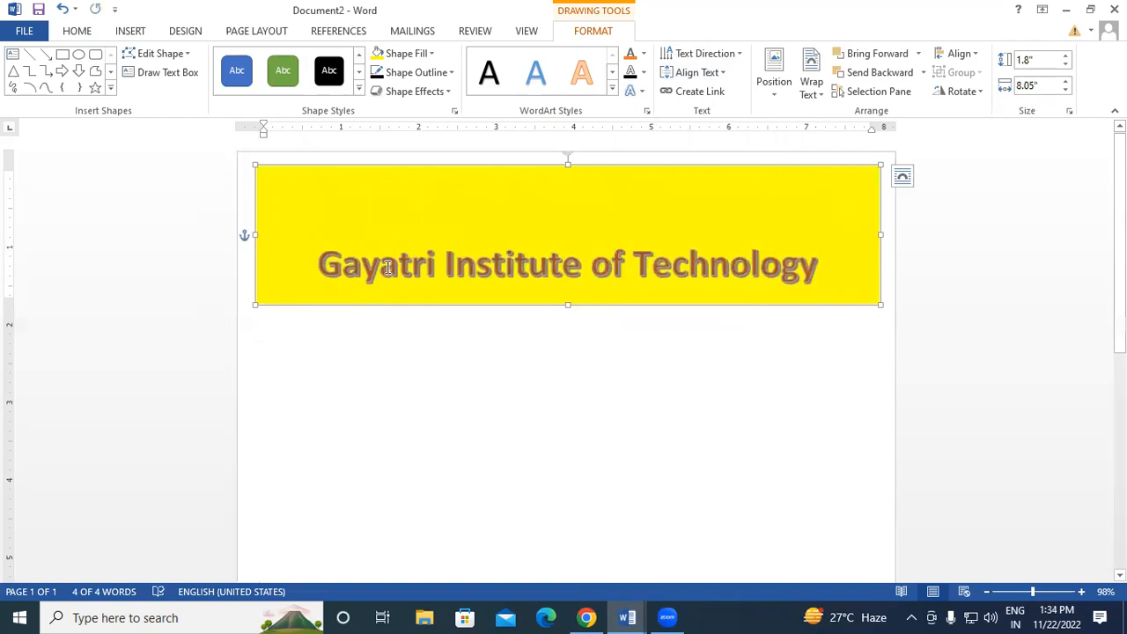
Try top alignment on the title text, and set its vertical alignment to the middle of the yellow box.
{"action": "left_click", "coordinate": [696, 72]}
{"action": "left_click", "coordinate": [705, 111]}
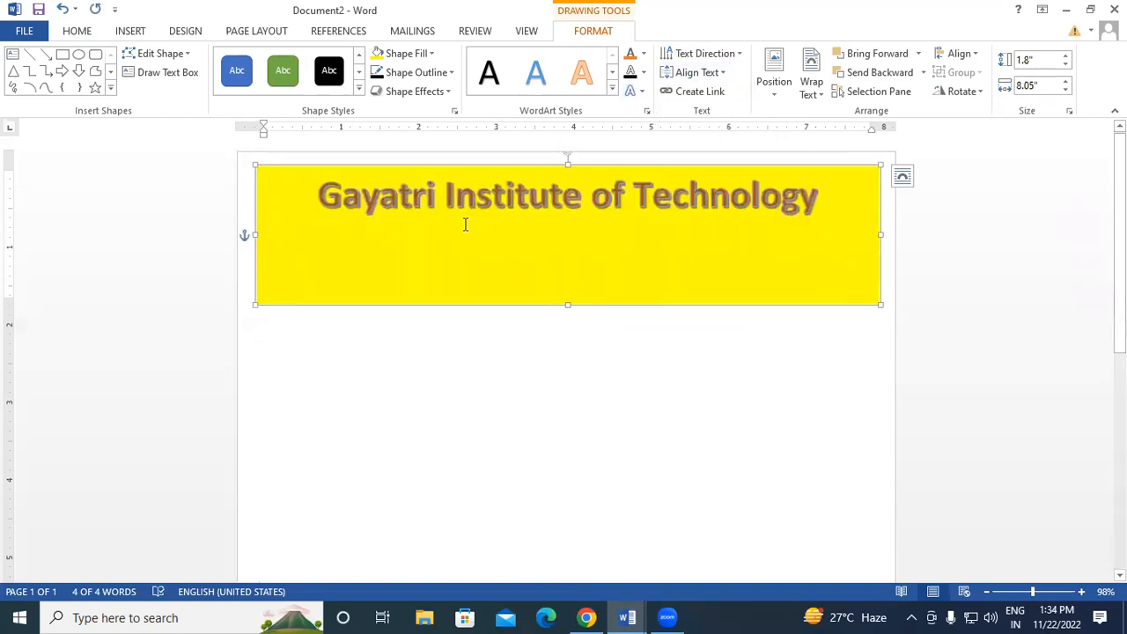
{"action": "left_click", "coordinate": [696, 72]}
{"action": "left_click", "coordinate": [705, 156]}
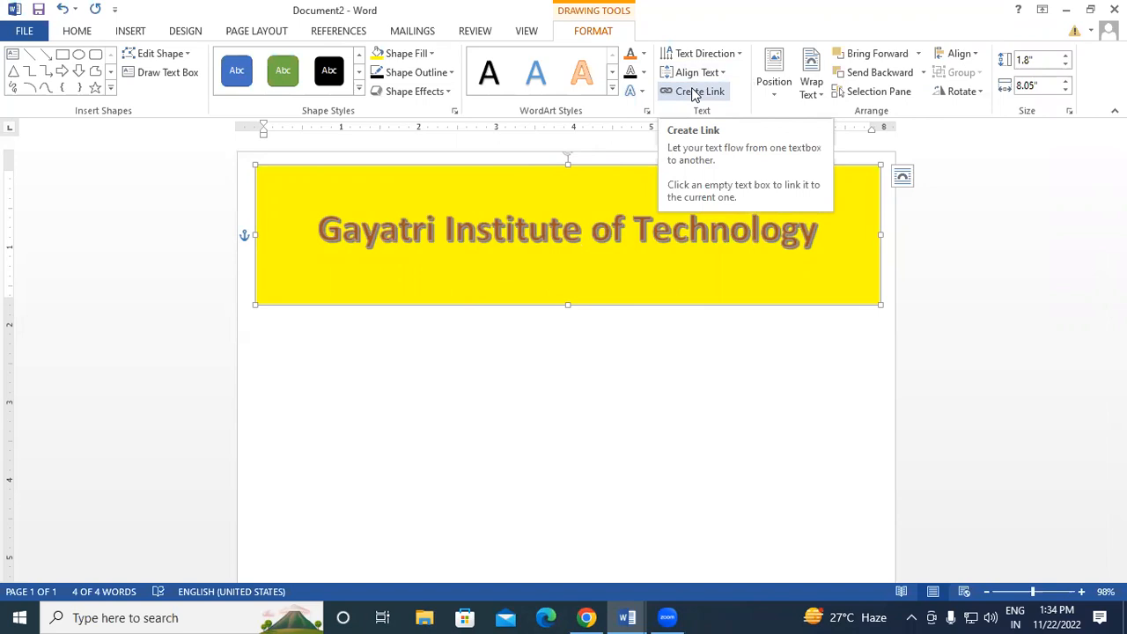
{"action": "left_click", "coordinate": [622, 329]}
{"action": "left_click", "coordinate": [518, 283]}
{"action": "left_click", "coordinate": [292, 323]}
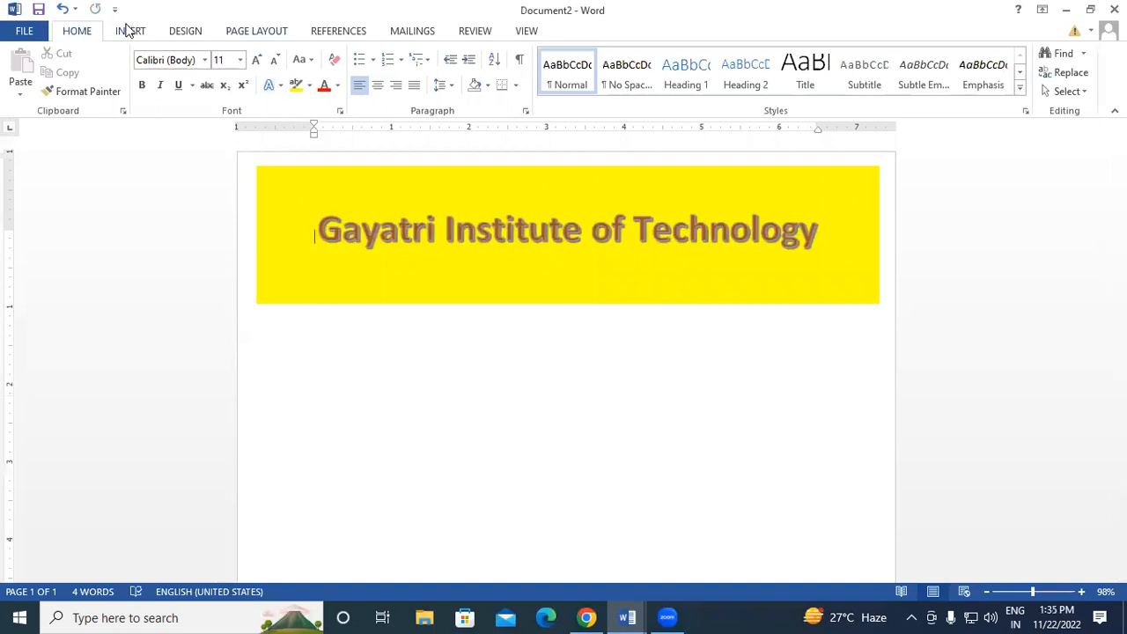
Draw a rectangle about 1.78" high and 1.6" wide below the left part of the yellow title banner.
{"action": "left_click", "coordinate": [128, 29]}
{"action": "left_click", "coordinate": [227, 71]}
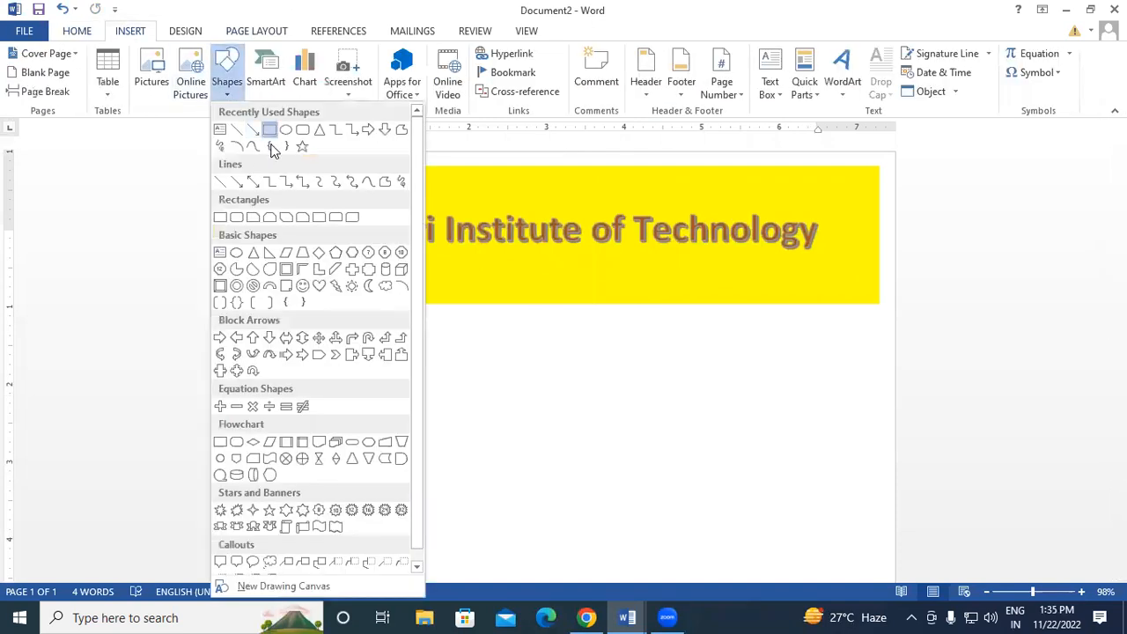
{"action": "left_click", "coordinate": [268, 130]}
{"action": "mouse_move", "coordinate": [283, 357]}
{"action": "left_mouse_down"}
{"action": "mouse_move", "coordinate": [402, 441]}
{"action": "mouse_move", "coordinate": [409, 496]}
{"action": "left_mouse_up"}
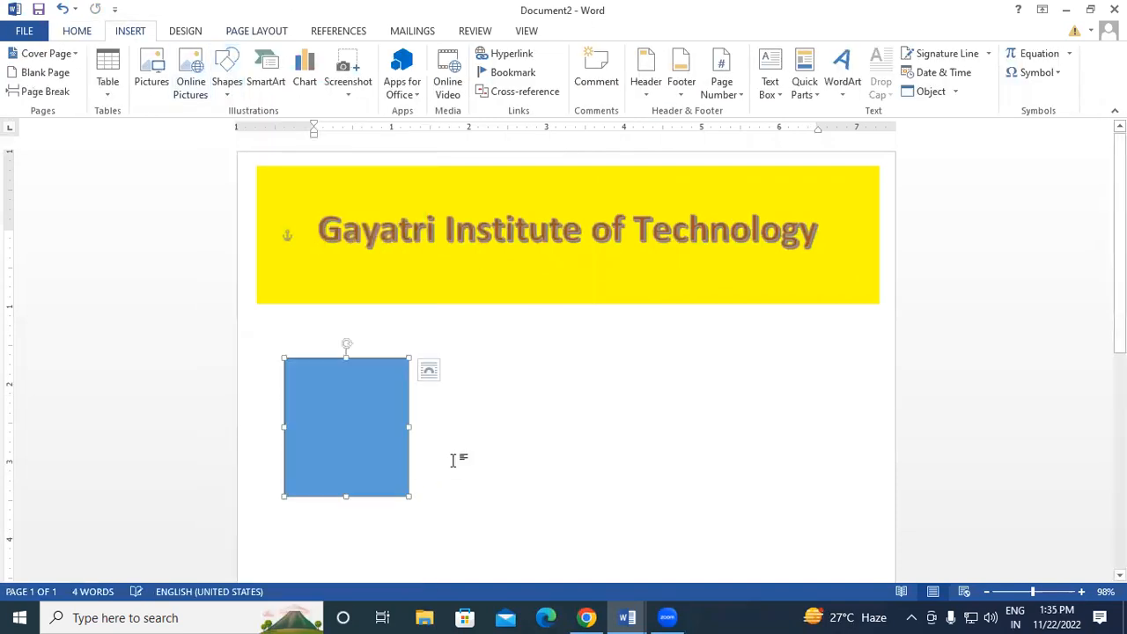
Draw a second rectangle about 1.84" high and 1.85" wide right of the first, and reposition both below the banner.
{"action": "left_click", "coordinate": [128, 30]}
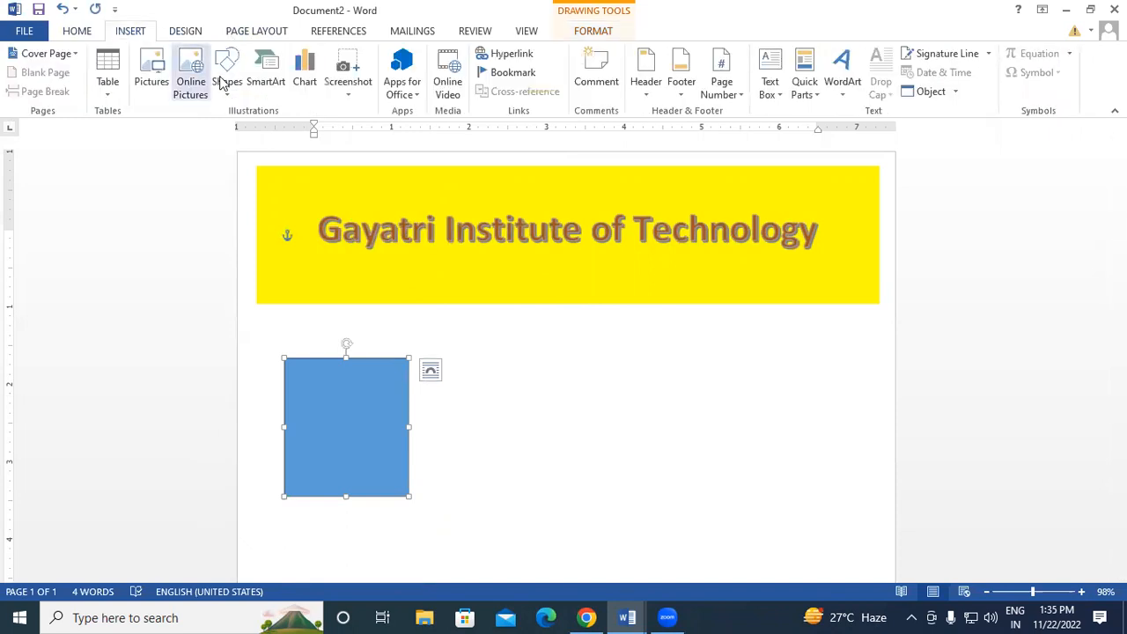
{"action": "left_click", "coordinate": [227, 81]}
{"action": "left_click", "coordinate": [269, 130]}
{"action": "left_click_drag", "start_coordinate": [602, 395], "coordinate": [746, 538]}
{"action": "left_click_drag", "start_coordinate": [674, 473], "coordinate": [709, 460]}
{"action": "left_click_drag", "start_coordinate": [363, 388], "coordinate": [368, 378]}
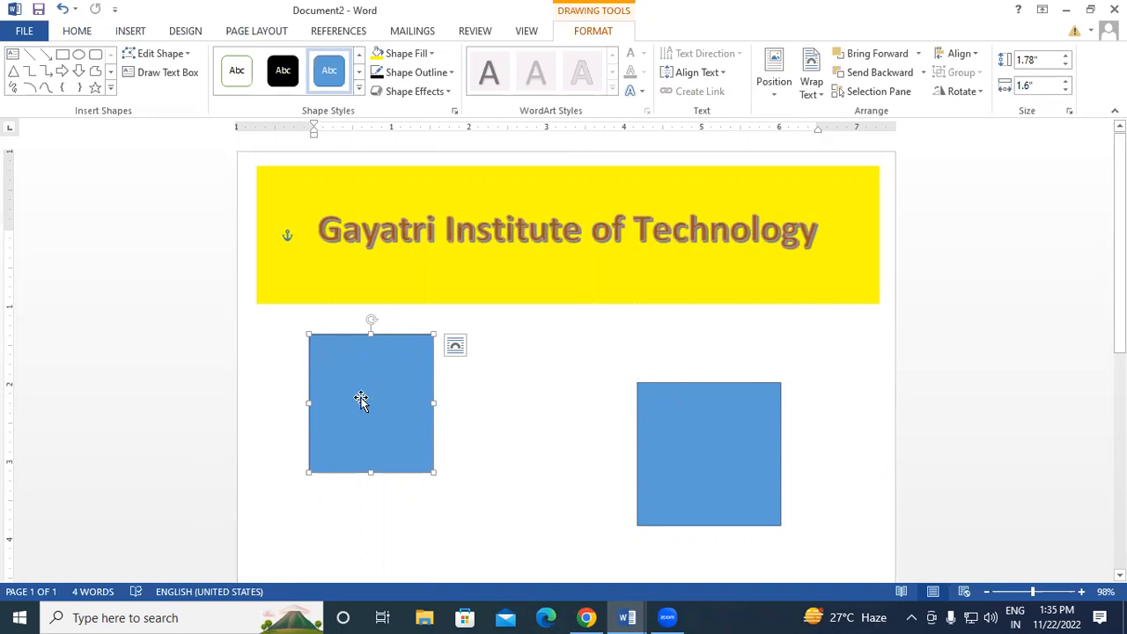
{"action": "left_click", "coordinate": [722, 416]}
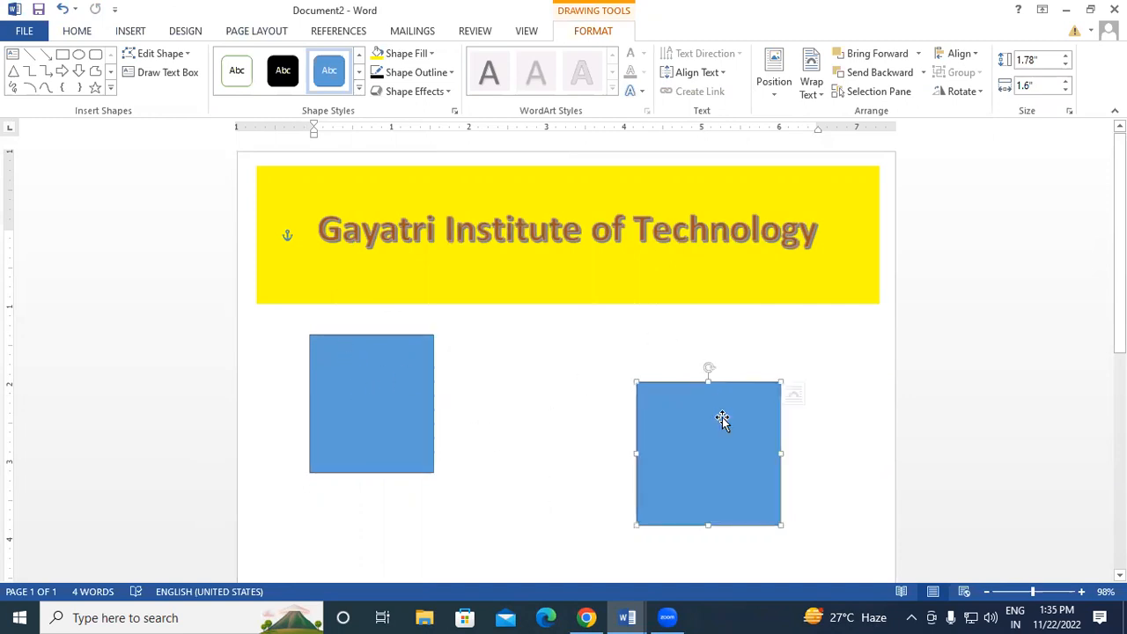
{"action": "left_click", "coordinate": [367, 414]}
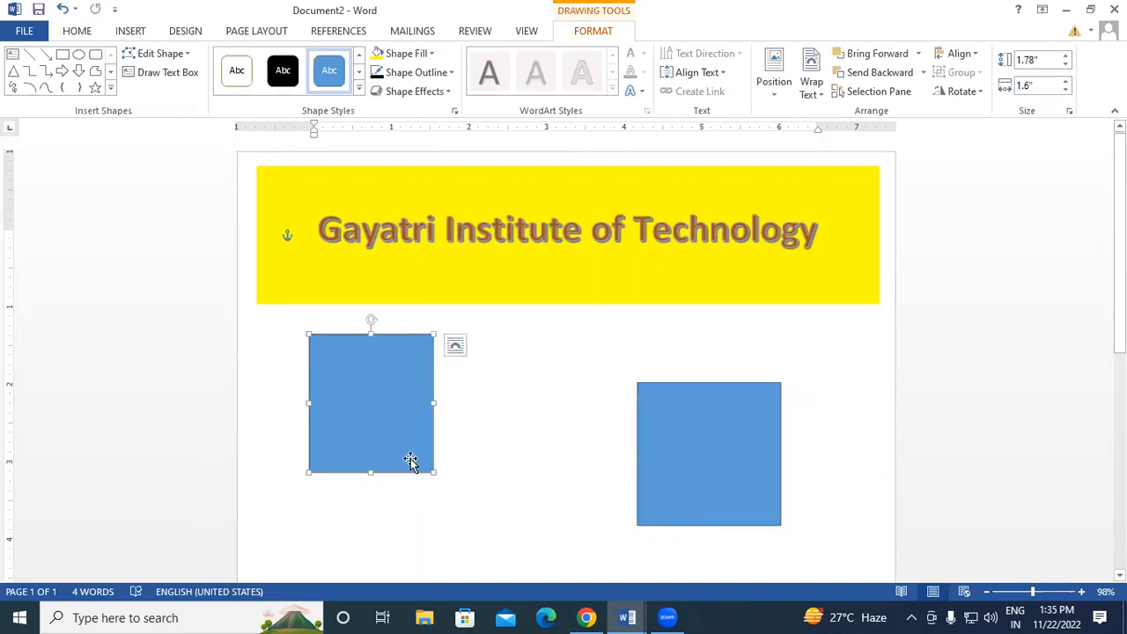
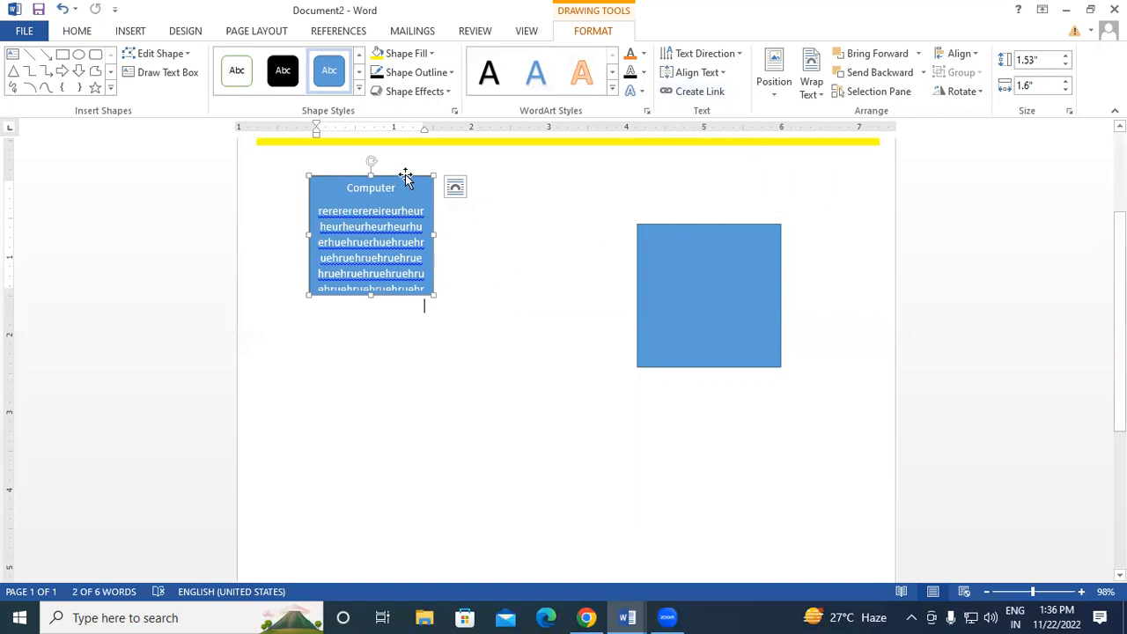
Replace the left rectangle with one about 0.93" high and 1.85" wide containing the text "ererhierhierhierhiehrie".
{"action": "key", "text": "Delete"}
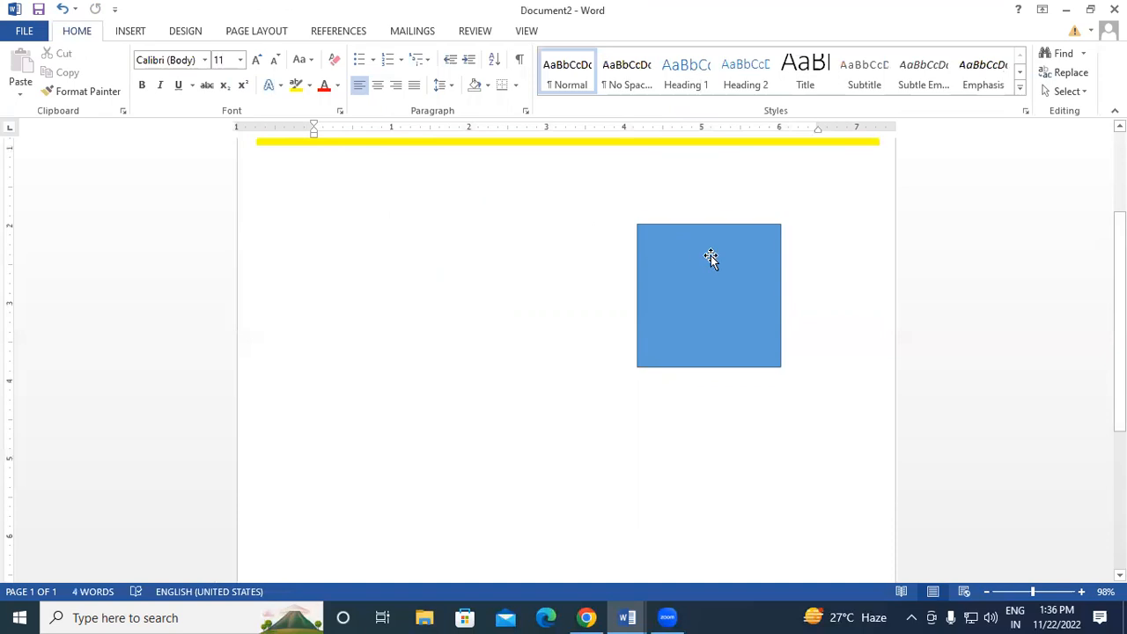
{"action": "left_click", "coordinate": [711, 256]}
{"action": "left_click", "coordinate": [131, 31]}
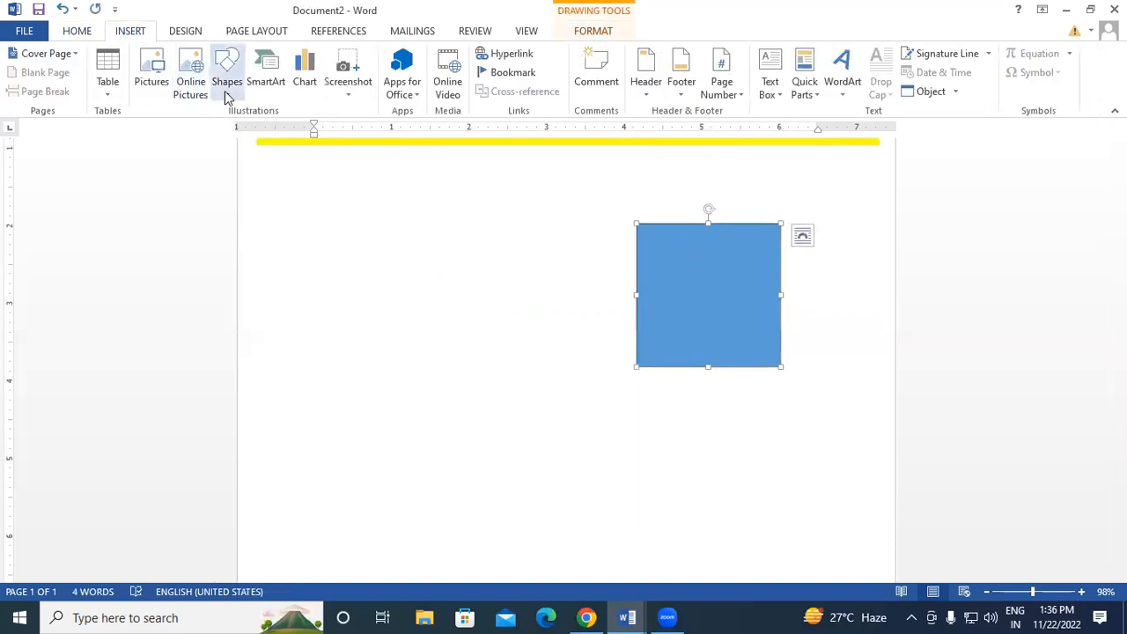
{"action": "left_click", "coordinate": [226, 88]}
{"action": "left_click", "coordinate": [270, 130]}
{"action": "left_click_drag", "start_coordinate": [298, 209], "coordinate": [443, 282]}
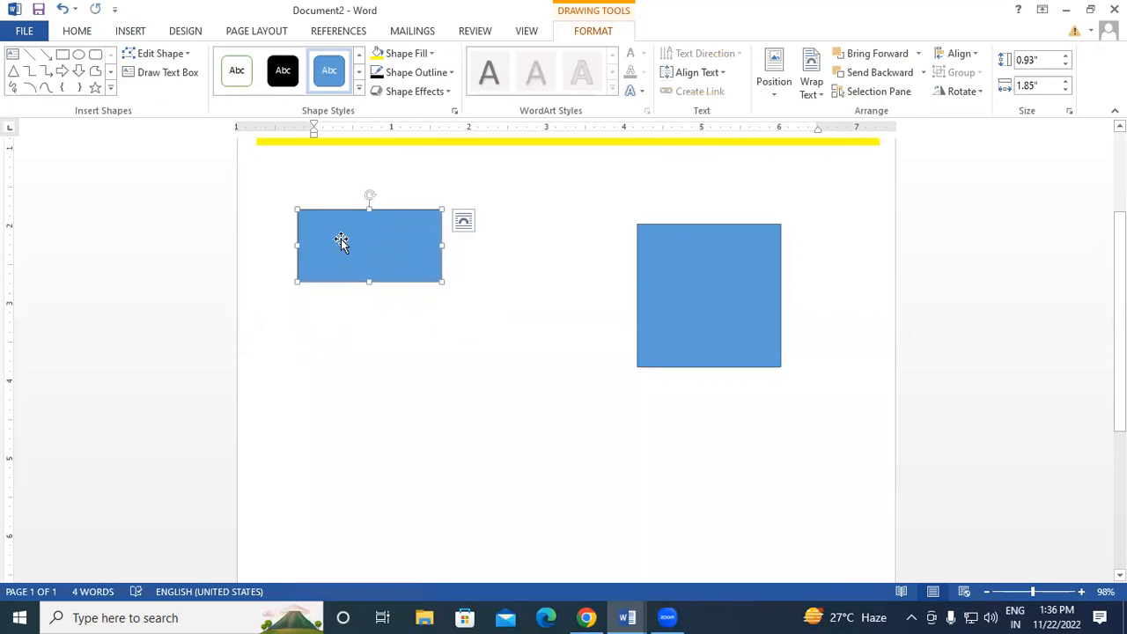
{"action": "type", "text": "ererhierhierhierhiehrie"}
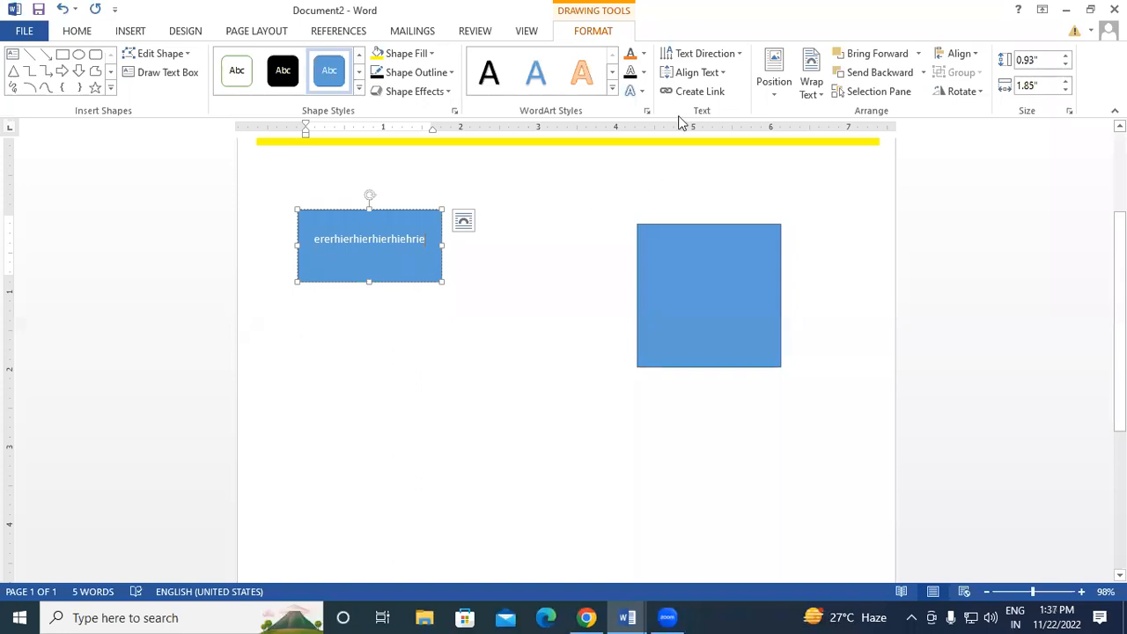
Try to create a text link from the left box to the right rectangle.
{"action": "left_click", "coordinate": [699, 92]}
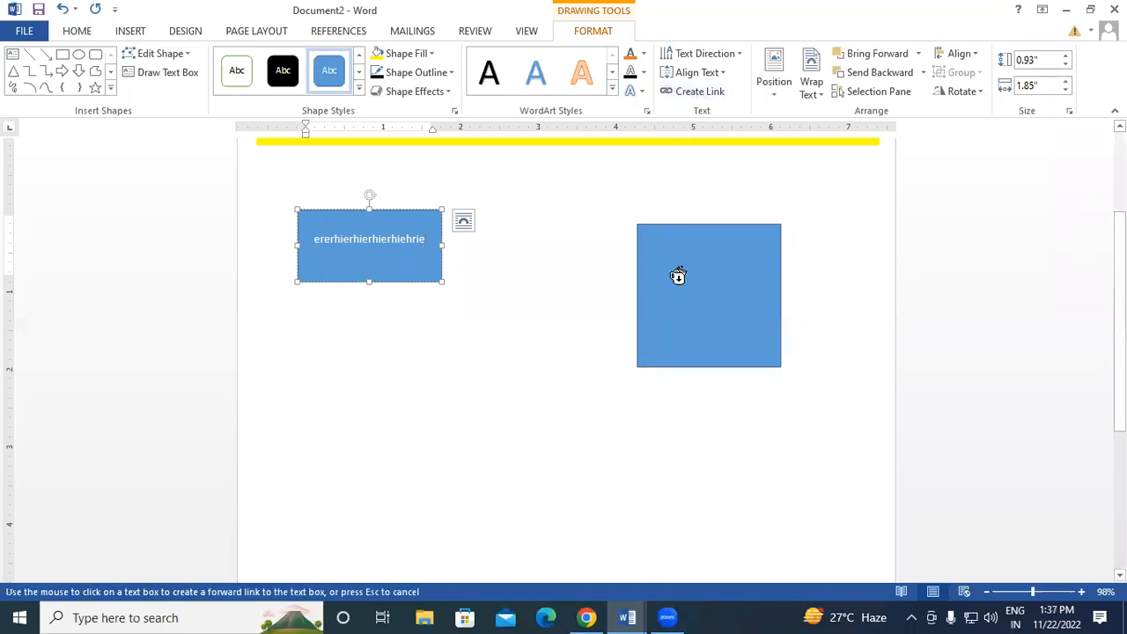
{"action": "left_click", "coordinate": [706, 261]}
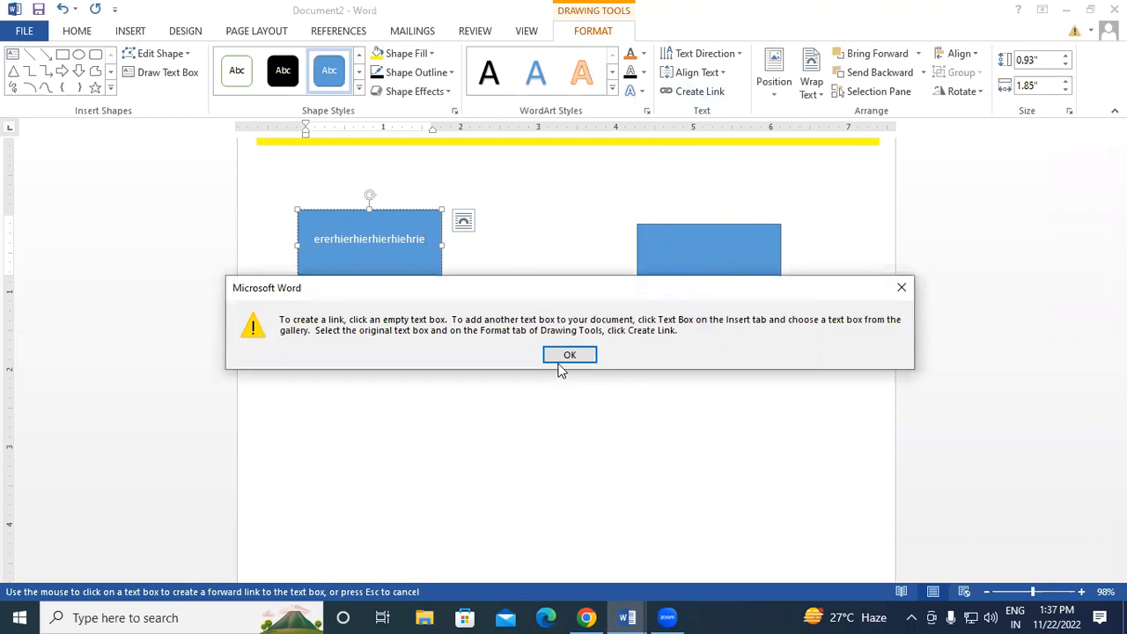
{"action": "left_click", "coordinate": [901, 288]}
{"action": "left_click", "coordinate": [724, 291]}
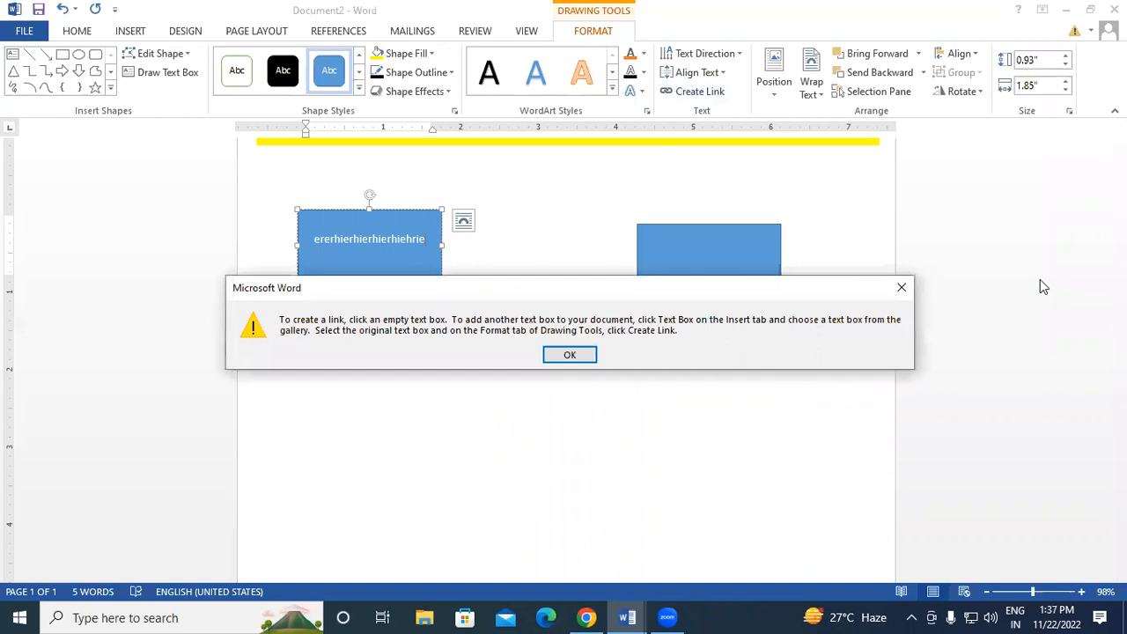
{"action": "left_click", "coordinate": [902, 288]}
{"action": "key", "text": "Escape"}
Enable text entry in the right rectangle and link the left box to it so text can flow between them.
{"action": "scroll", "coordinate": [528, 264], "scroll_direction": "up", "scroll_amount": 2}
{"action": "left_click", "coordinate": [714, 379]}
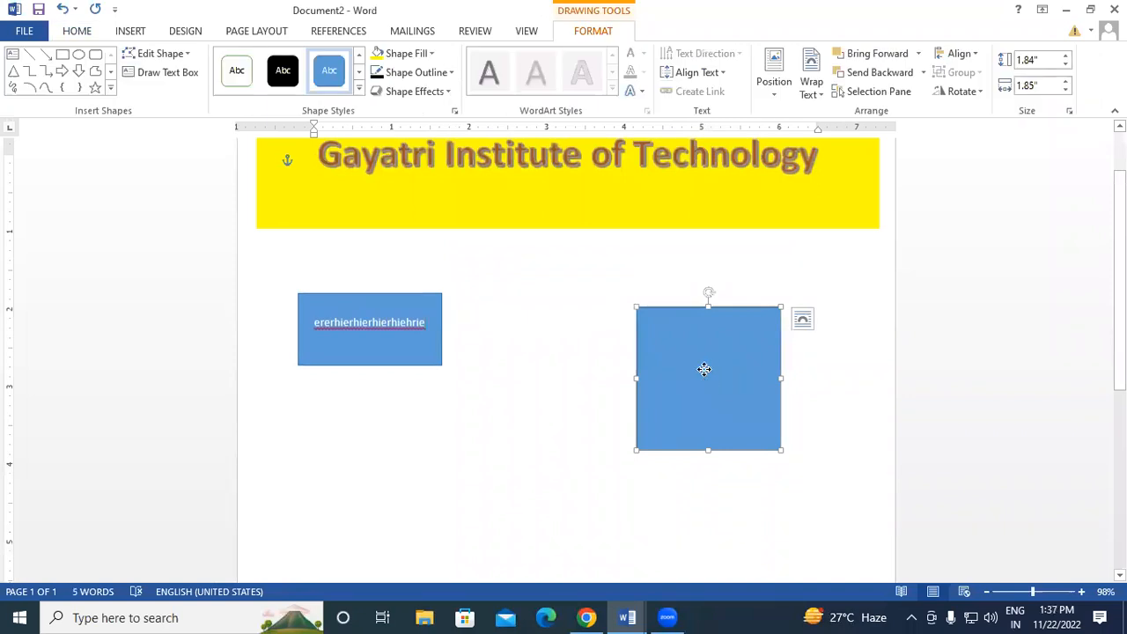
{"action": "right_click", "coordinate": [706, 370]}
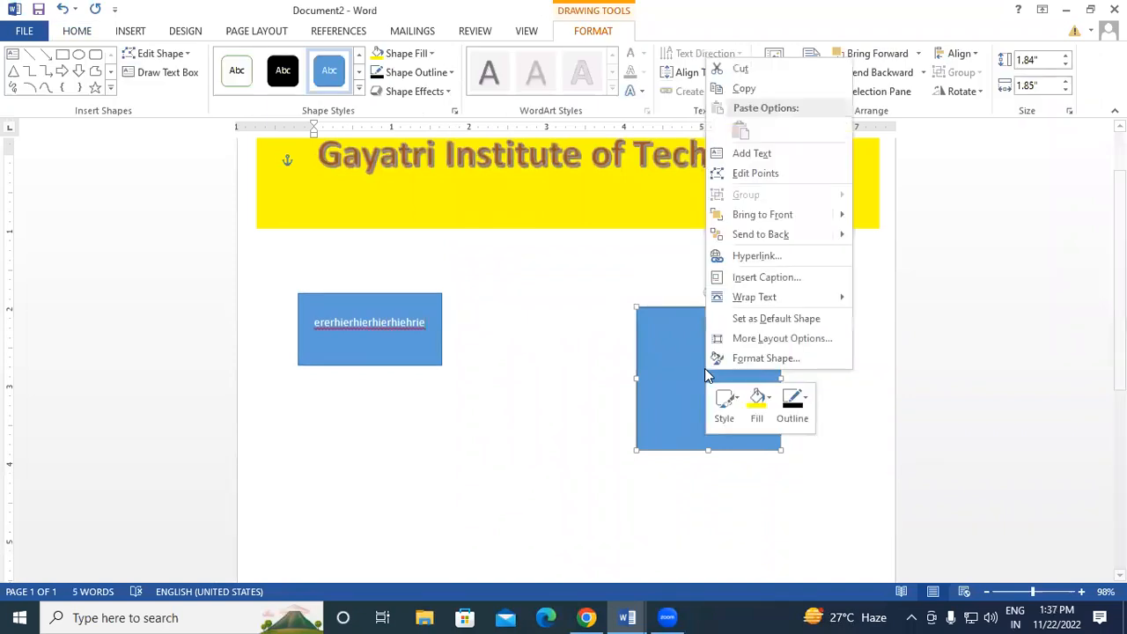
{"action": "left_click", "coordinate": [744, 154]}
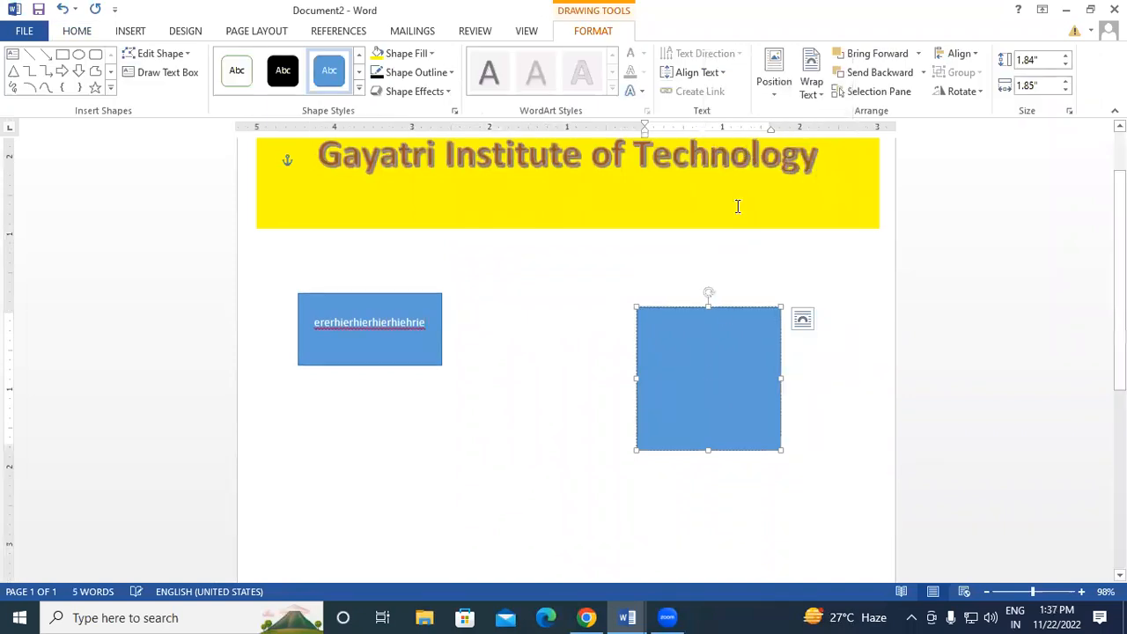
{"action": "left_click", "coordinate": [397, 331]}
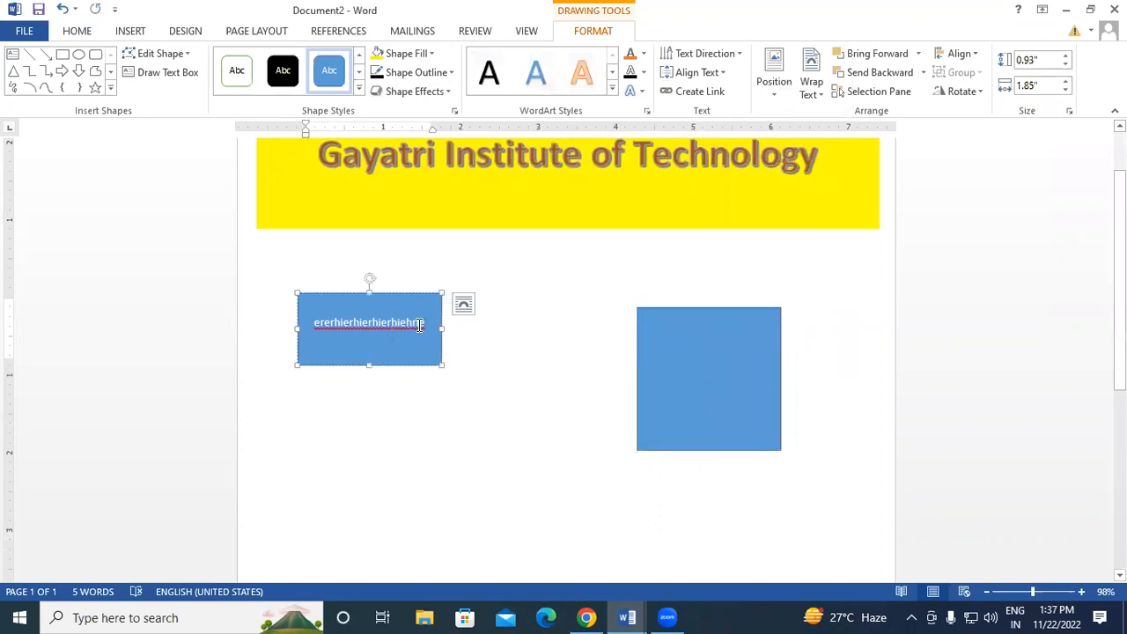
{"action": "left_click", "coordinate": [702, 92]}
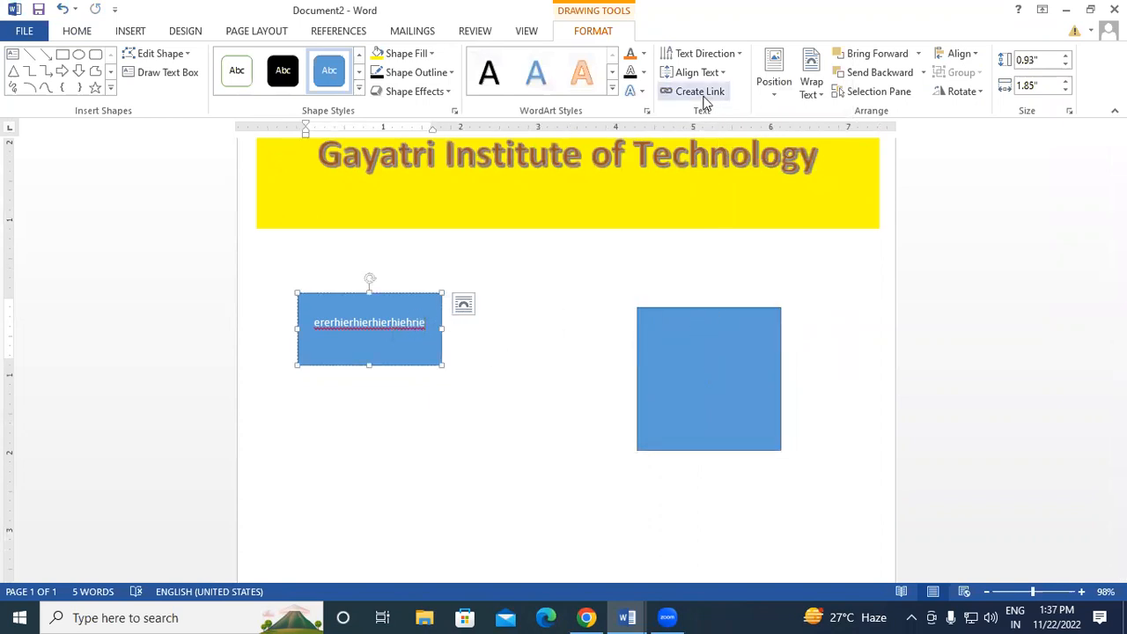
{"action": "left_click", "coordinate": [692, 348]}
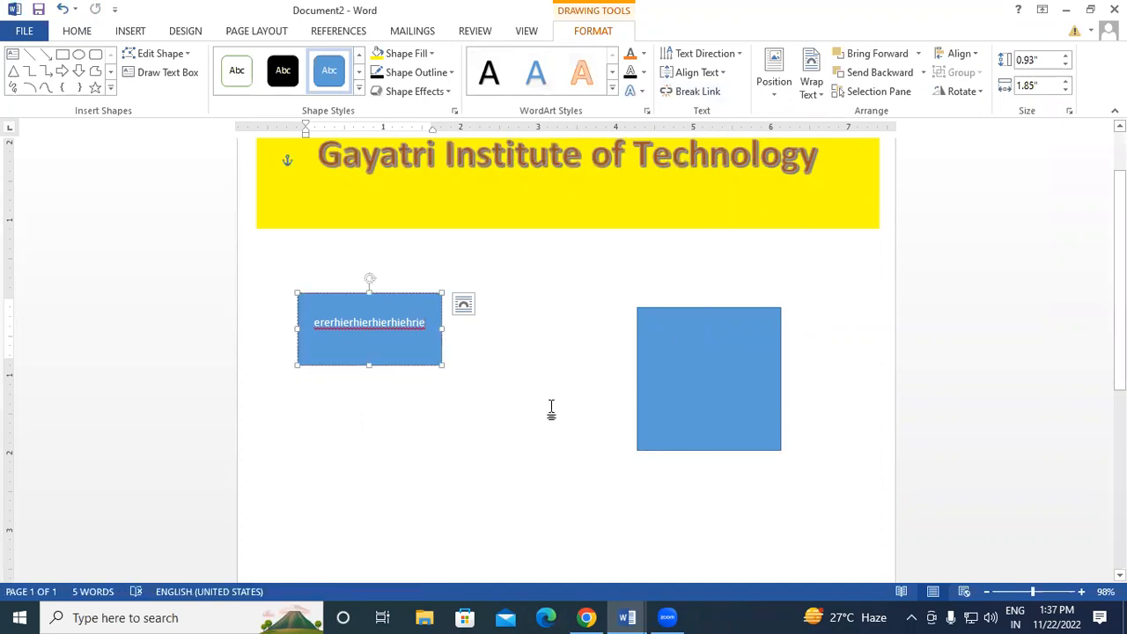
Continue the left box's text with repeated filler letters until it overflows into the linked right box.
{"action": "type", "text": "eirehirherhe"}
{"action": "type", "text": "irheirheihreihrehreihriehriehrieh"}
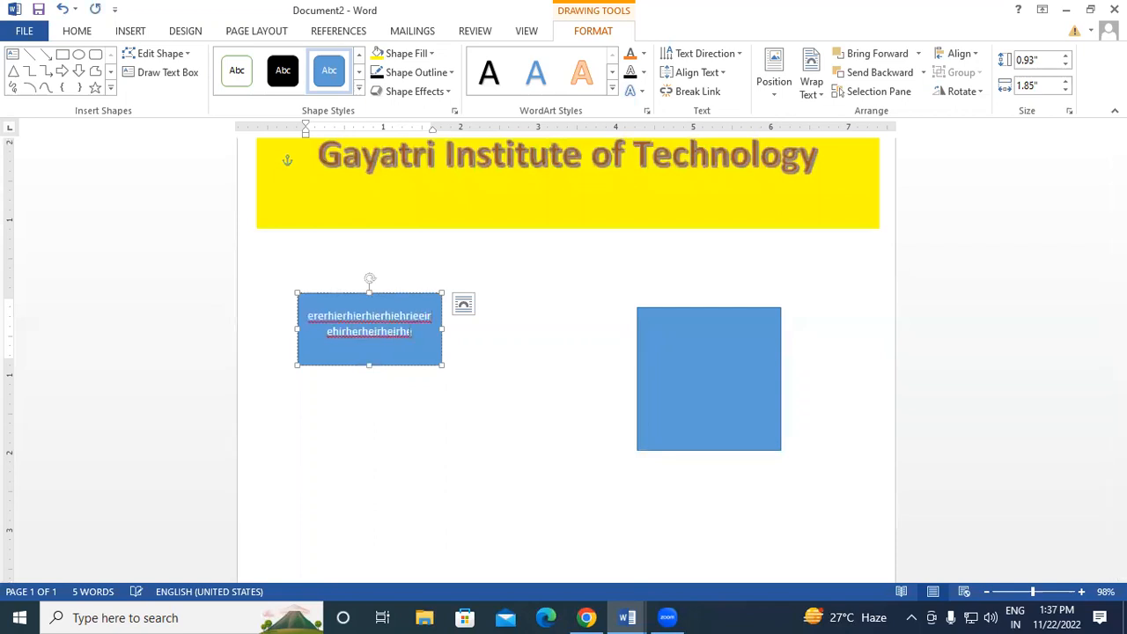
{"action": "type", "text": "riehriehrie"}
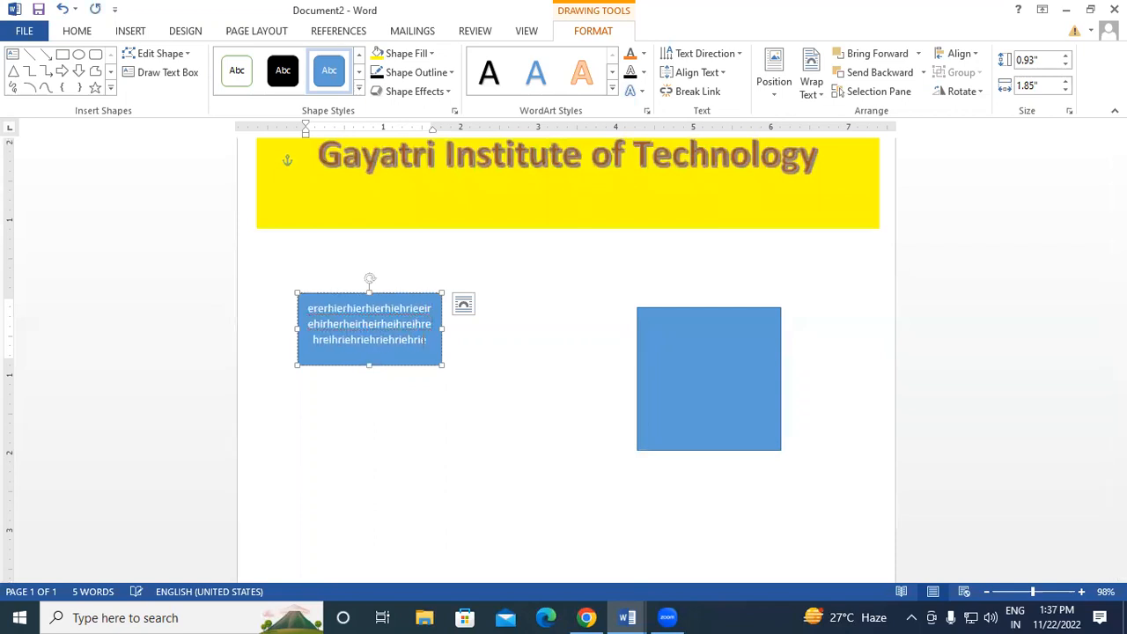
{"action": "type", "text": "hre"}
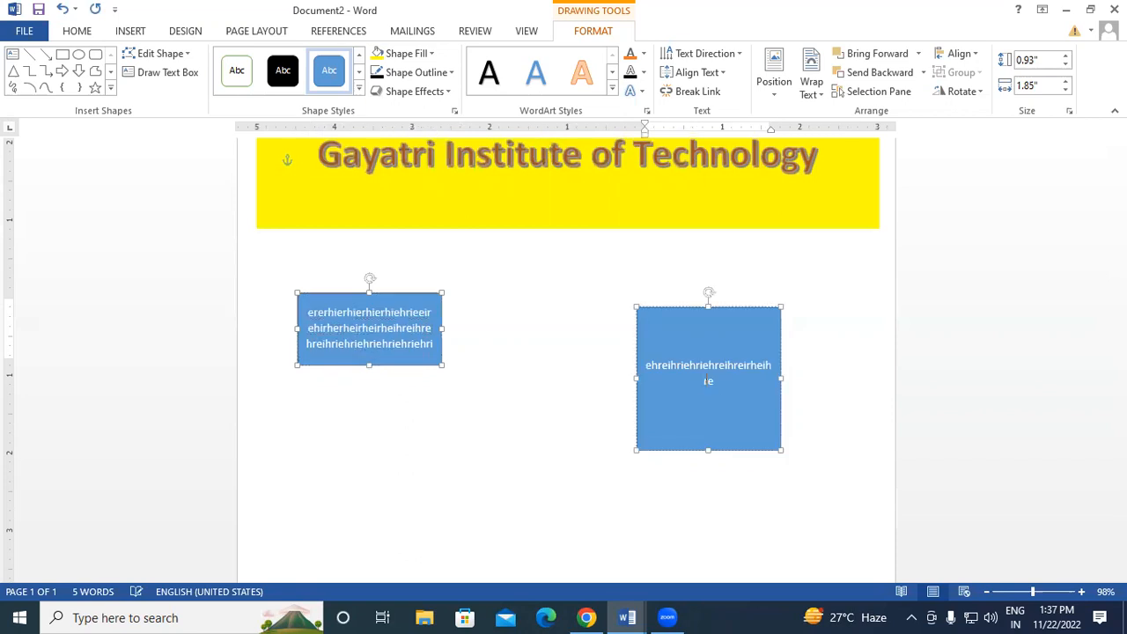
{"action": "type", "text": "ihriehriehreihreirheihreihreirheihreirheihrehriehriehr"}
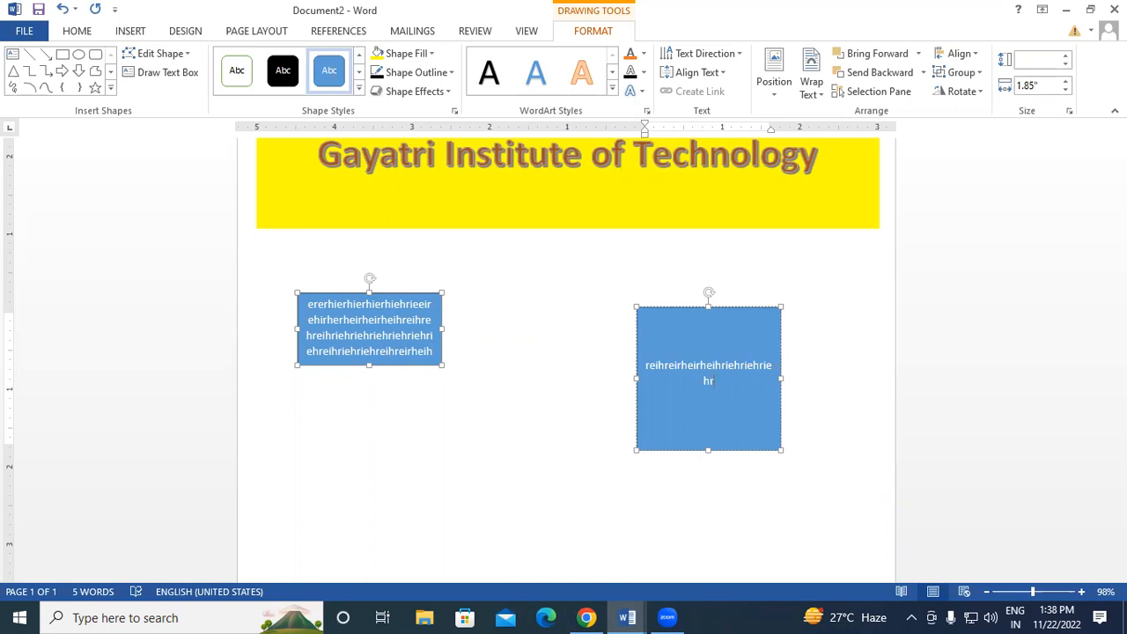
Delete the left linked text box and the right one below the title banner.
{"action": "left_click", "coordinate": [426, 323]}
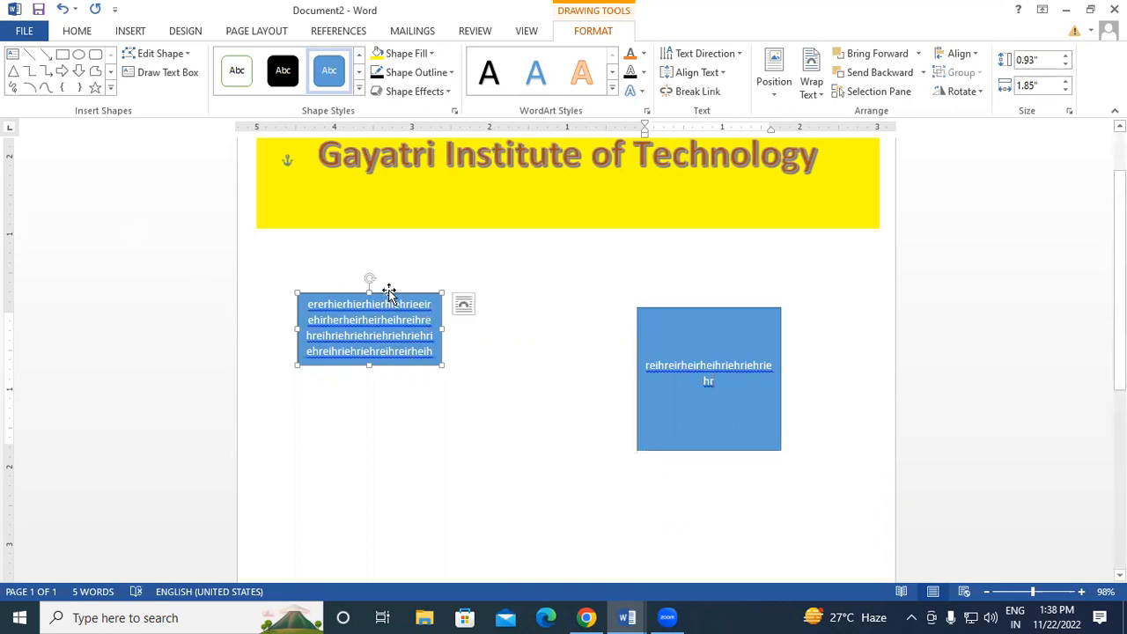
{"action": "key", "text": "Delete"}
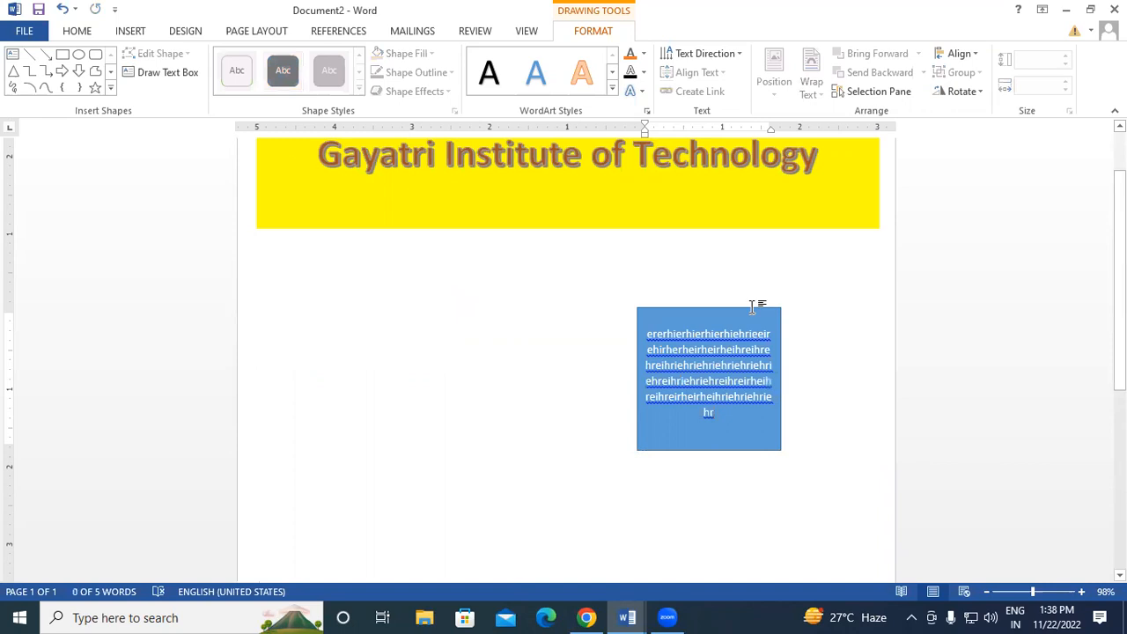
{"action": "left_click", "coordinate": [742, 308]}
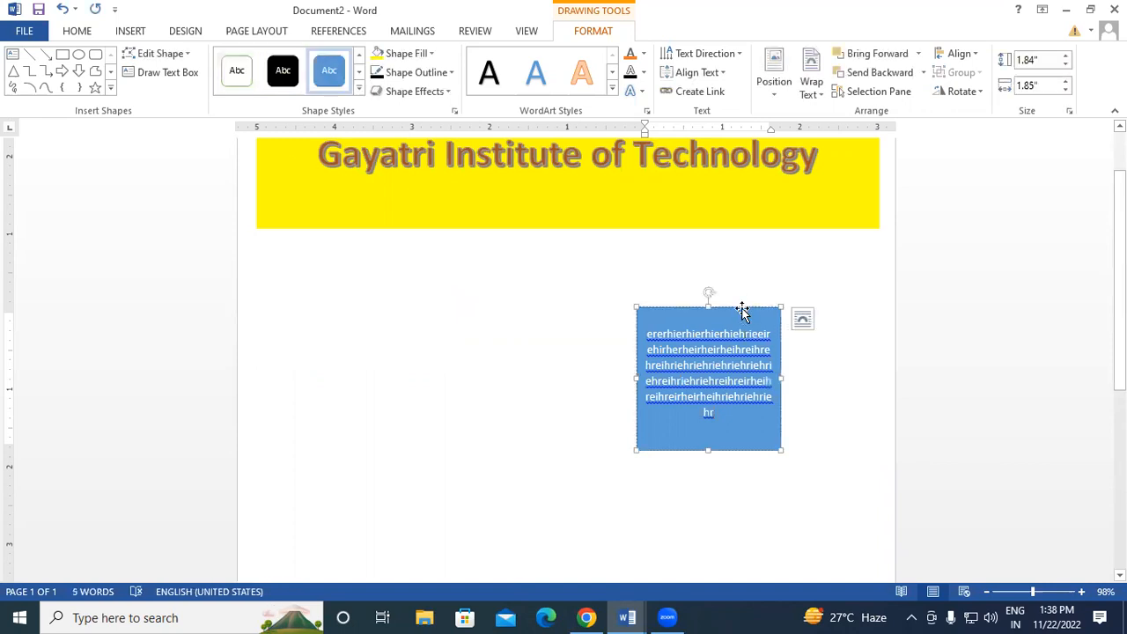
{"action": "key", "text": "Delete"}
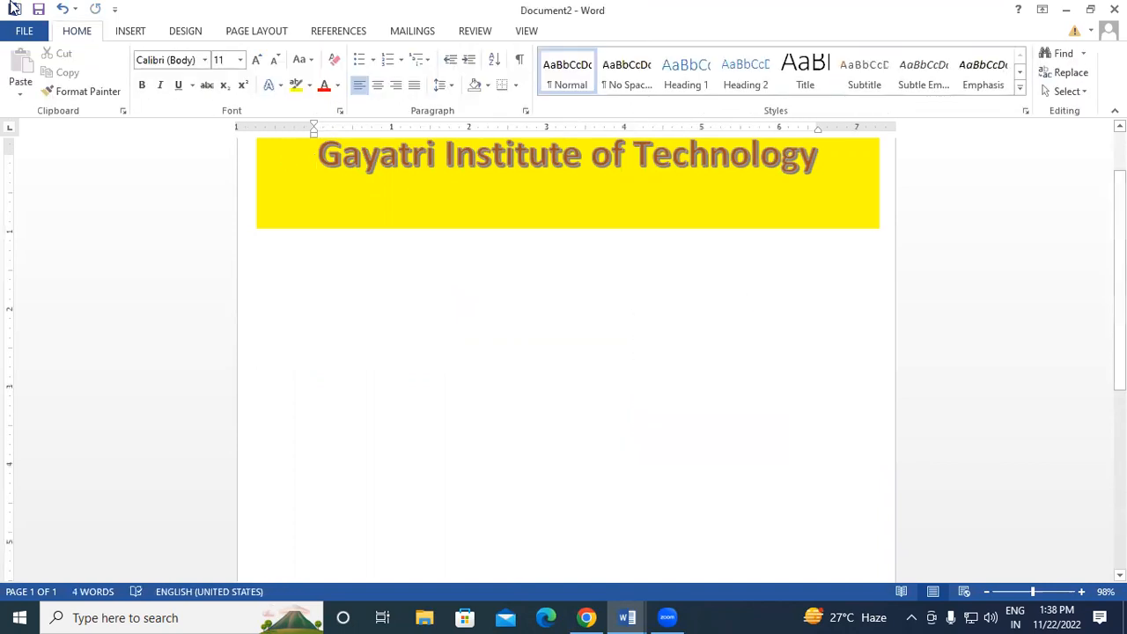
Draw a rectangle about 0.43" high and 1.45" wide below the left part of the title banner.
{"action": "left_click", "coordinate": [129, 30]}
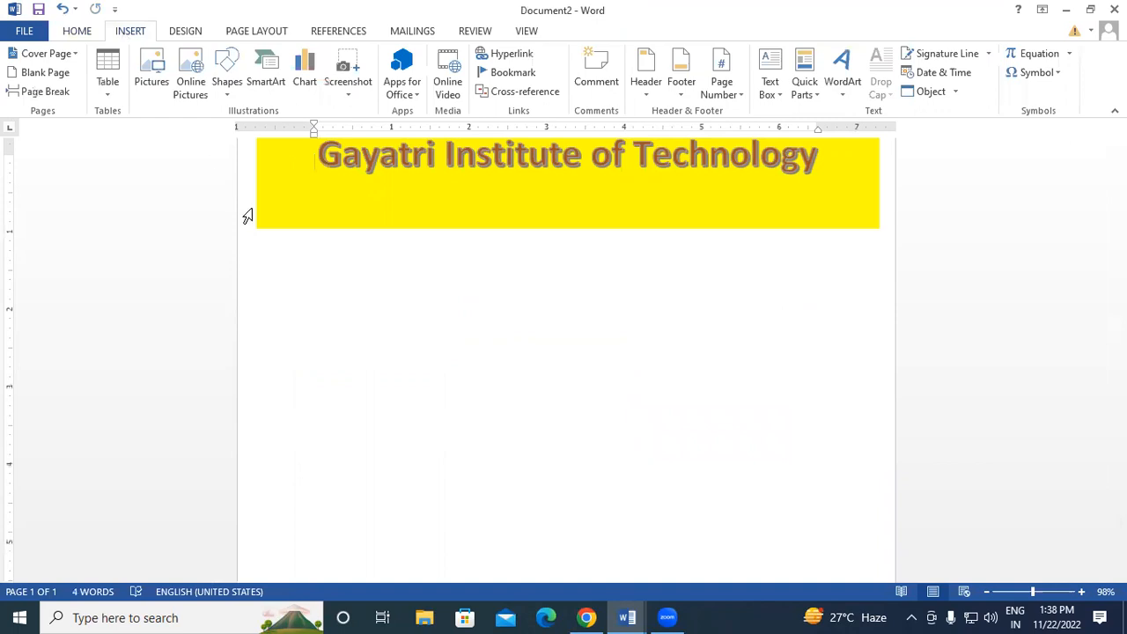
{"action": "left_click", "coordinate": [227, 81]}
{"action": "left_click", "coordinate": [269, 129]}
{"action": "left_click_drag", "start_coordinate": [295, 286], "coordinate": [407, 318]}
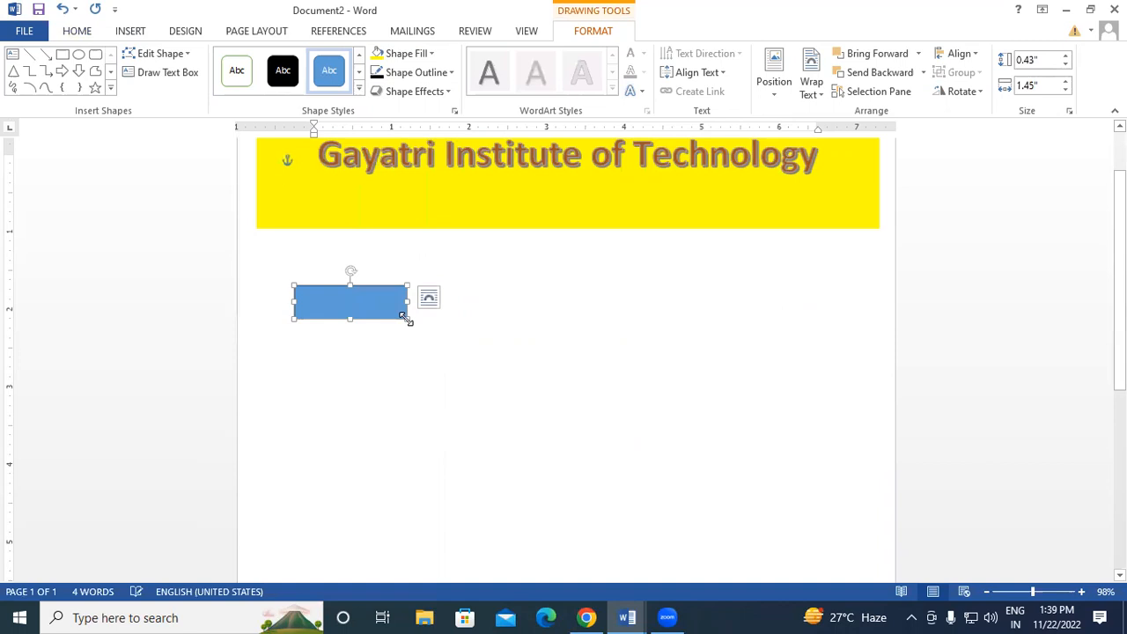
Draw a rounded rectangle about 0.52" high and 2.06" wide beside the blue rectangle below the title banner.
{"action": "left_click", "coordinate": [566, 375]}
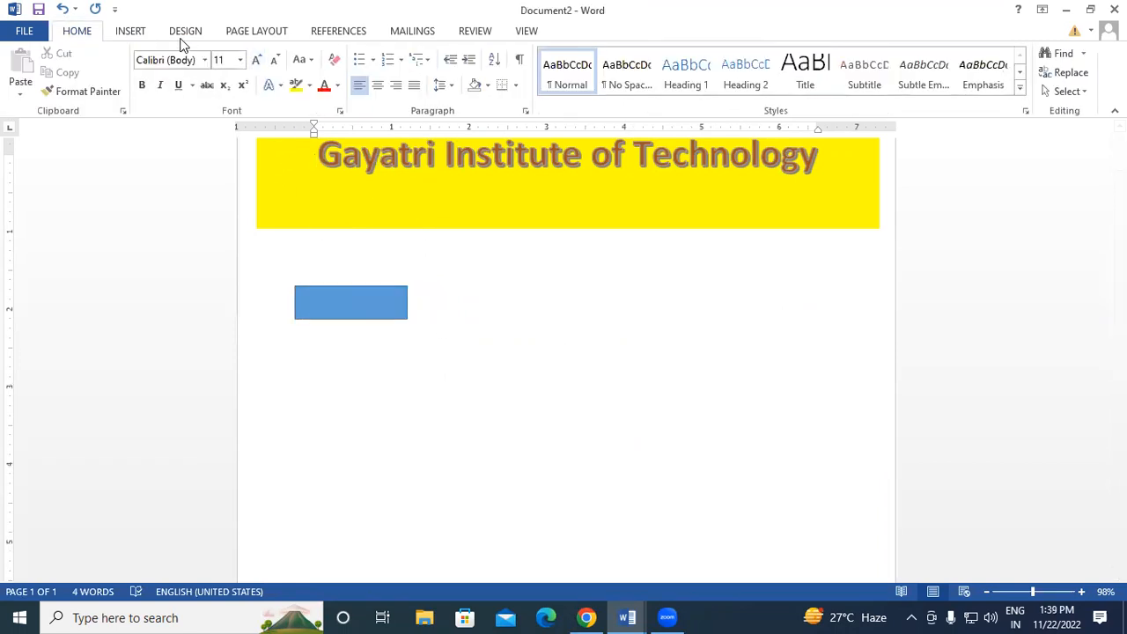
{"action": "left_click", "coordinate": [130, 32]}
{"action": "left_click", "coordinate": [227, 92]}
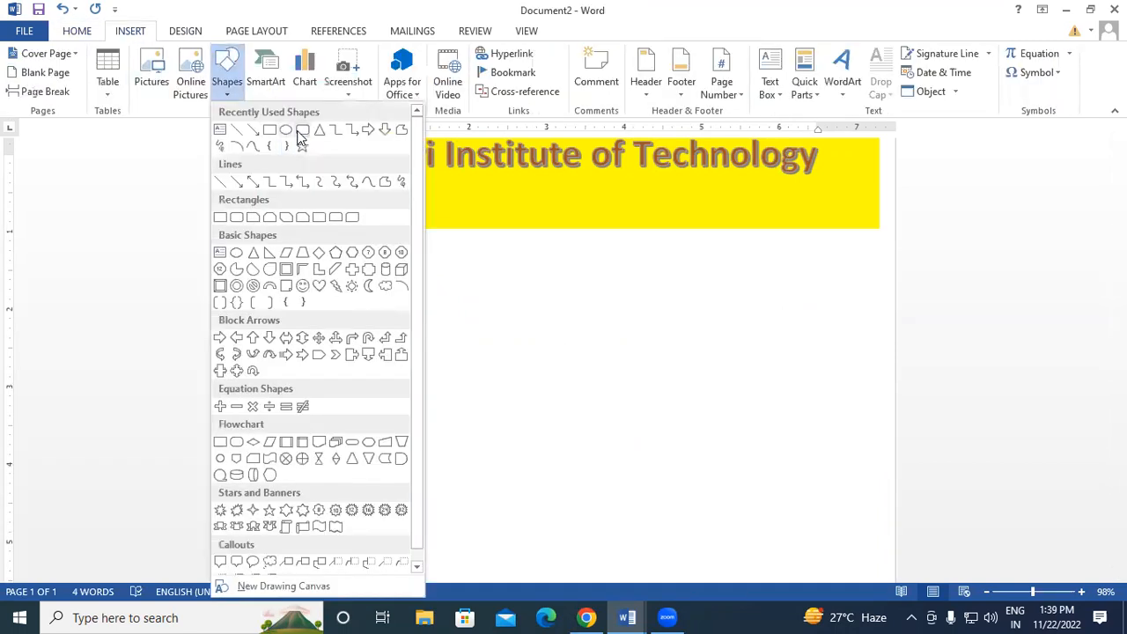
{"action": "left_click", "coordinate": [302, 131]}
{"action": "left_click_drag", "start_coordinate": [449, 286], "coordinate": [609, 326]}
Enable text entry in both the blue rectangle and the rounded rectangle.
{"action": "left_click", "coordinate": [361, 302]}
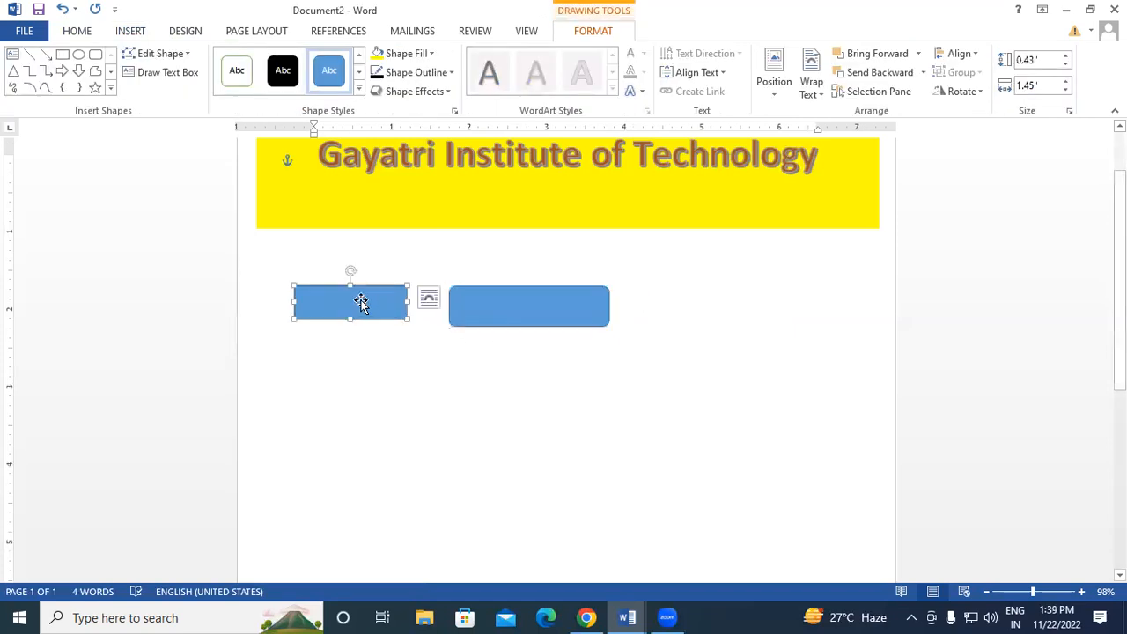
{"action": "right_click", "coordinate": [361, 303]}
{"action": "left_click", "coordinate": [399, 379]}
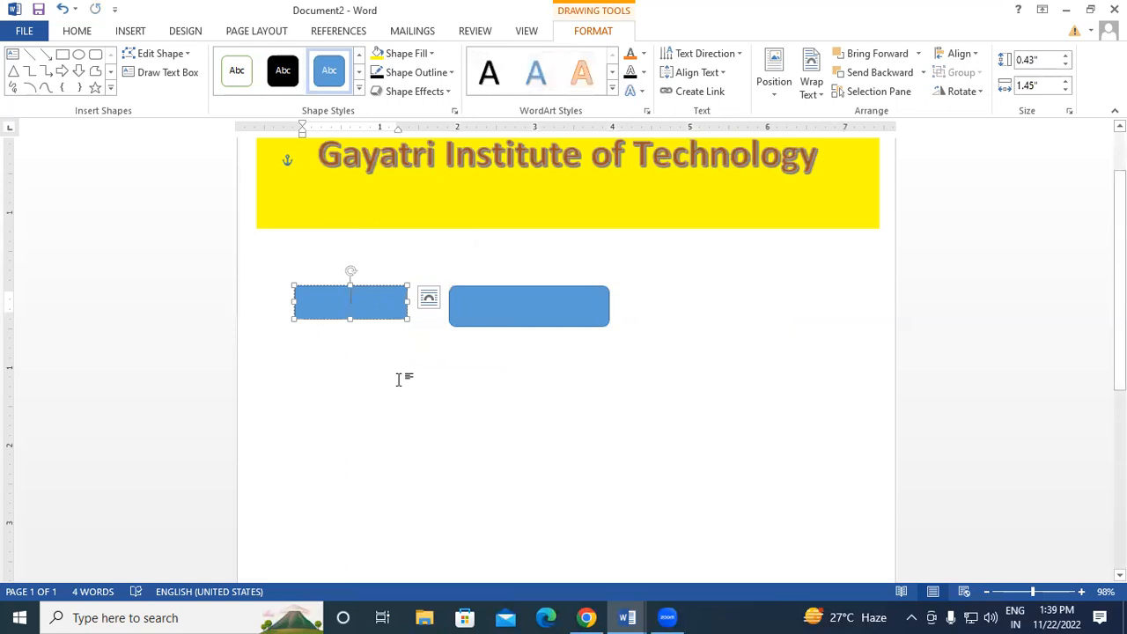
{"action": "left_click", "coordinate": [519, 308]}
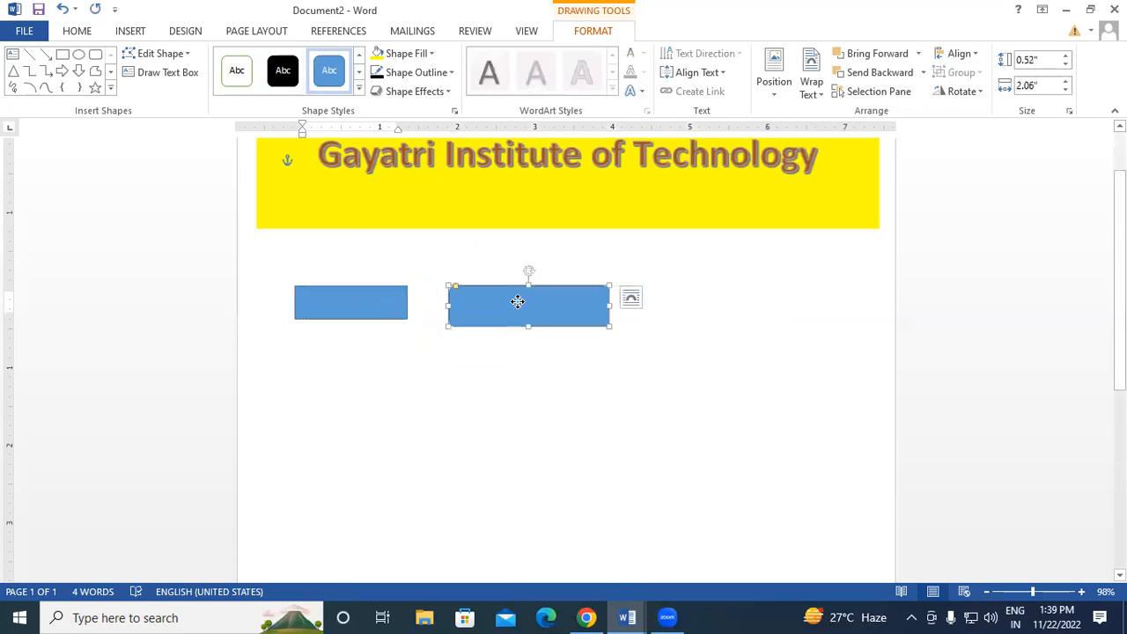
{"action": "right_click", "coordinate": [518, 302]}
{"action": "left_click", "coordinate": [555, 383]}
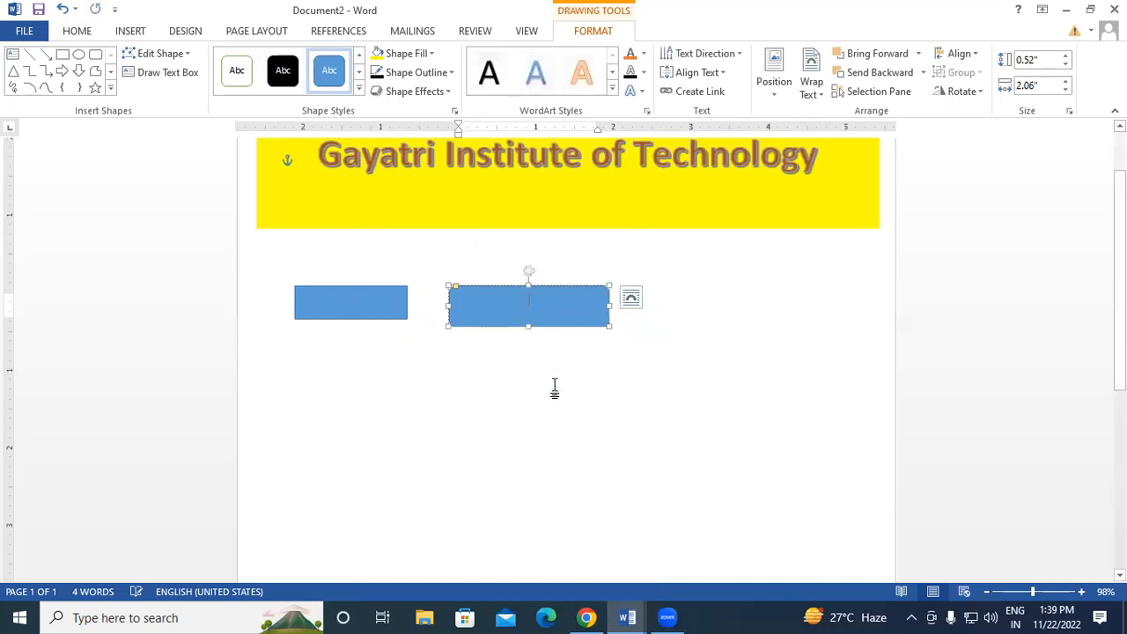
{"action": "left_click", "coordinate": [486, 349]}
Enter "Computer" in the left rectangle and widen the shape to about 1.63".
{"action": "left_click", "coordinate": [335, 307]}
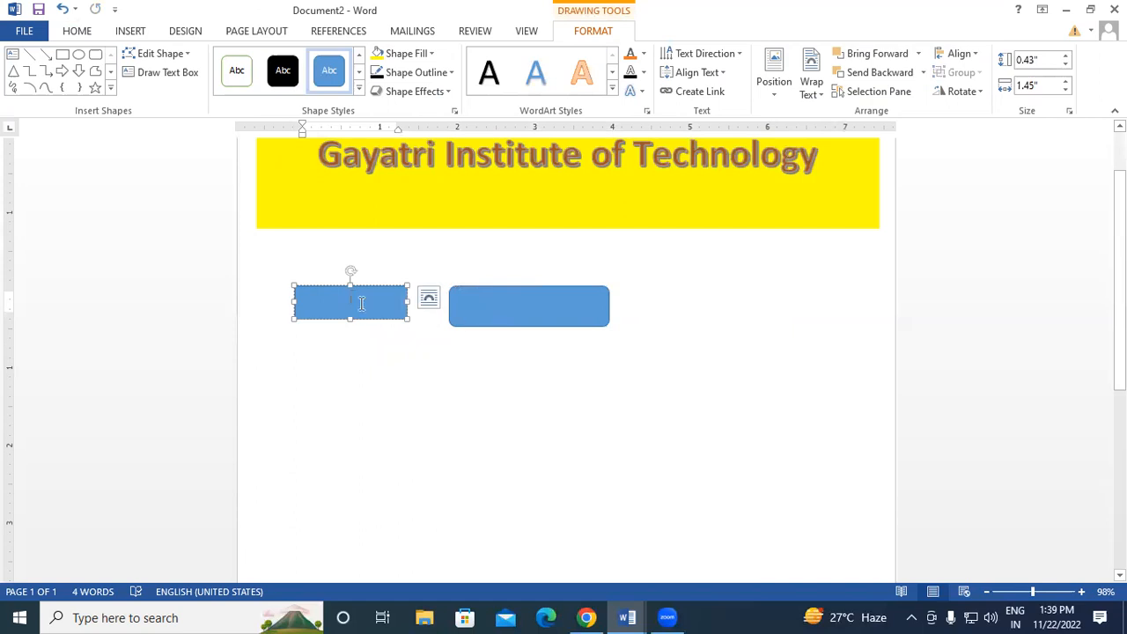
{"action": "type", "text": "Computer"}
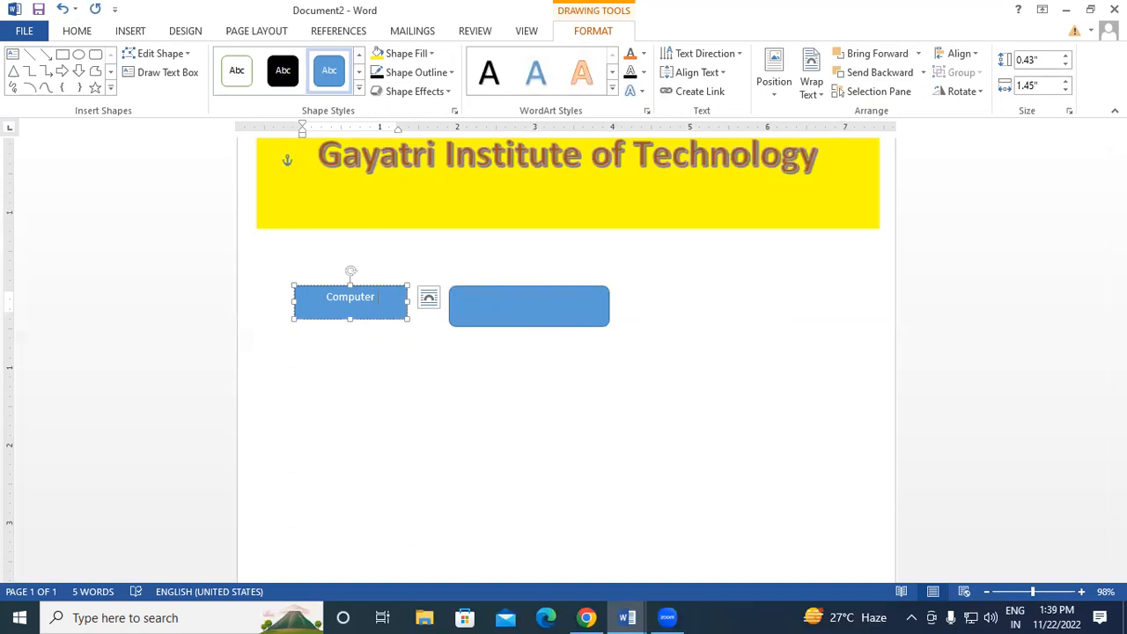
{"action": "left_click_drag", "start_coordinate": [407, 302], "coordinate": [422, 302]}
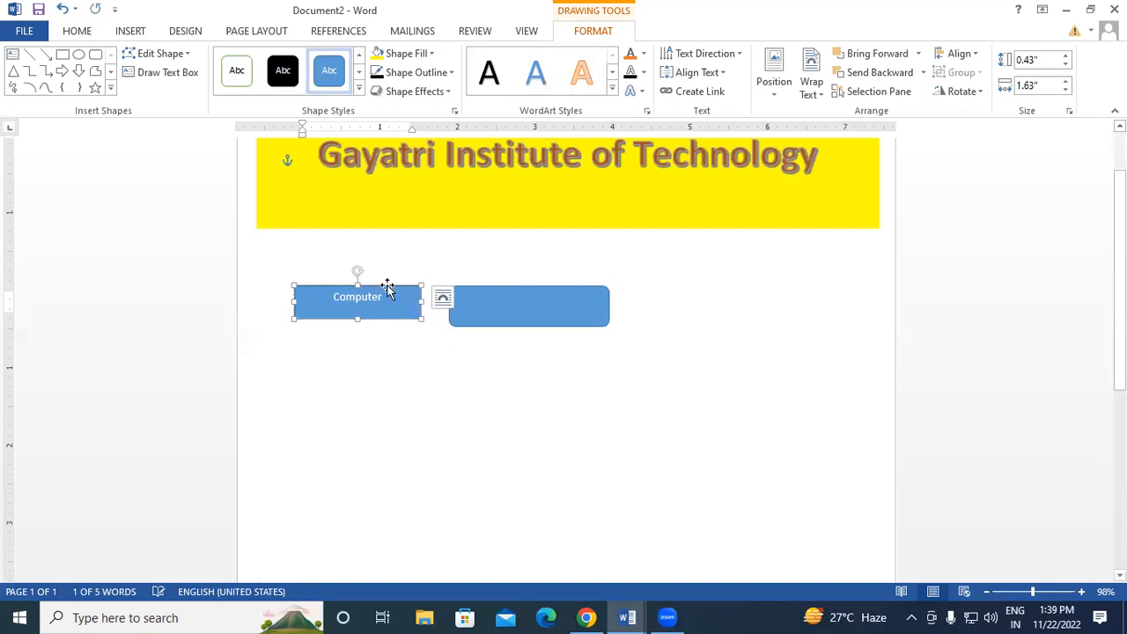
Link the left rectangle's text to the rounded rectangle and extend its text to "Computer Memory".
{"action": "left_click", "coordinate": [700, 95]}
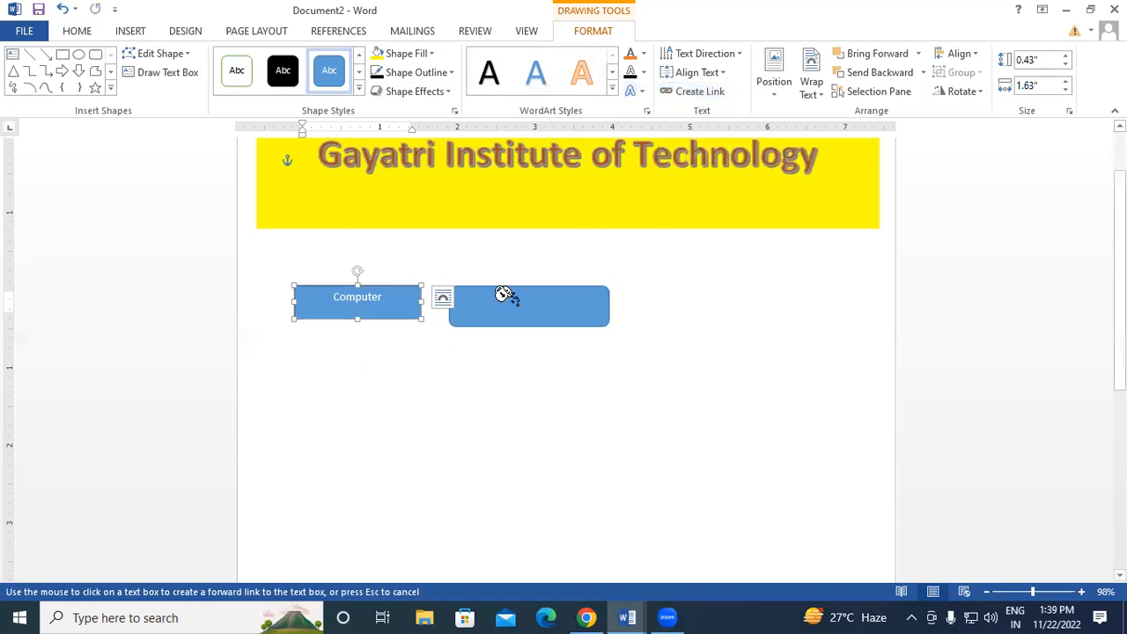
{"action": "left_click", "coordinate": [532, 308]}
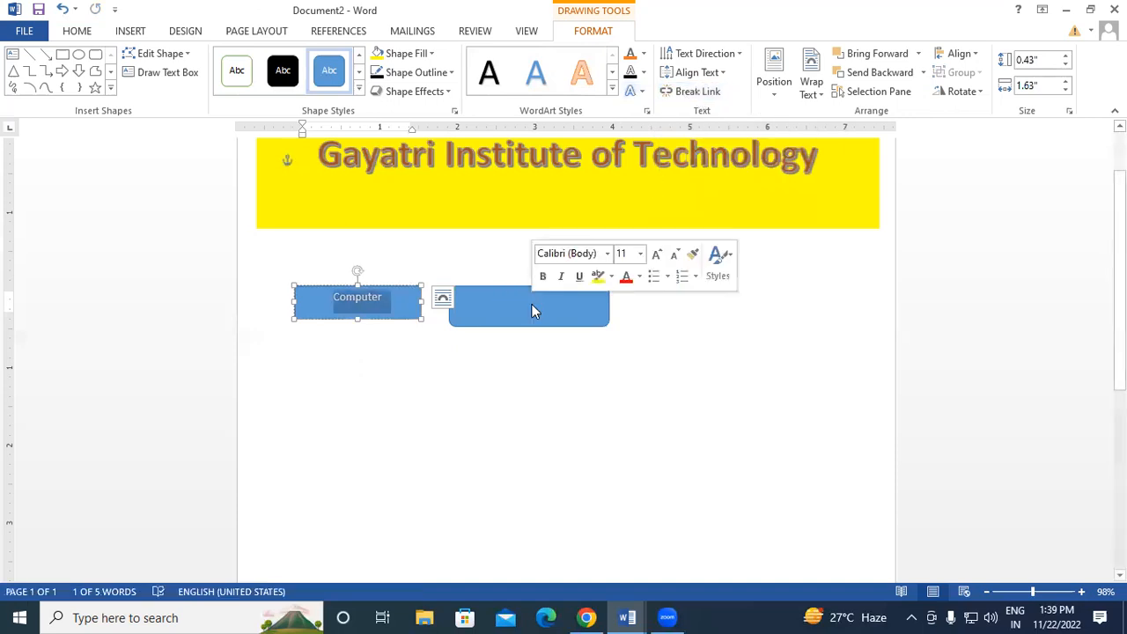
{"action": "left_click", "coordinate": [387, 298]}
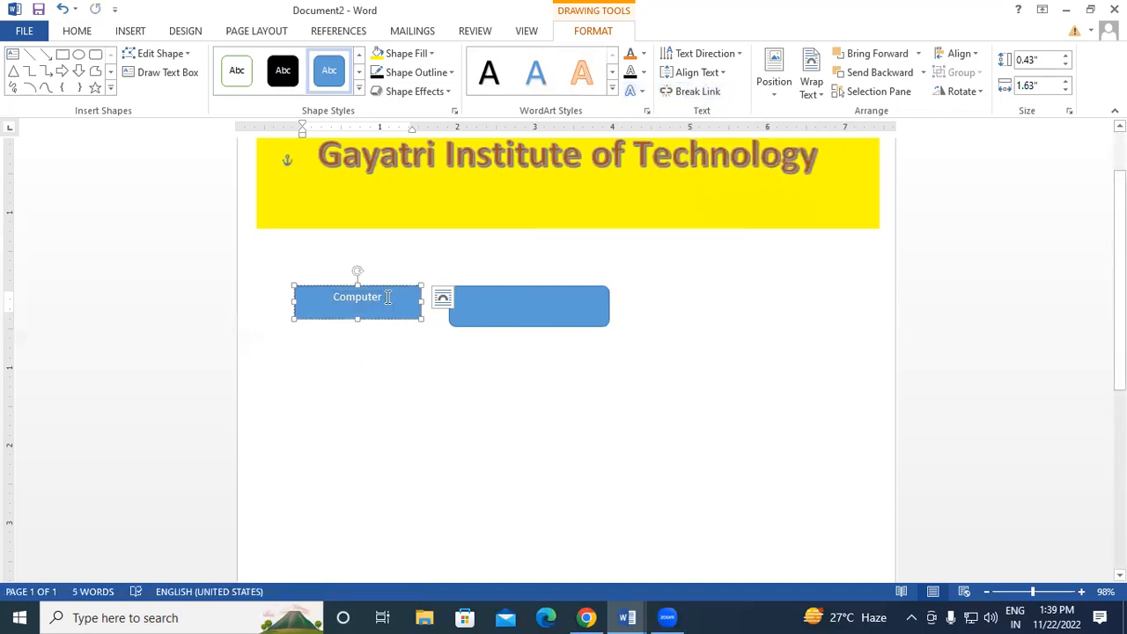
{"action": "type", "text": "m"}
{"action": "key", "text": "BackSpace"}
{"action": "type", "text": "Memory"}
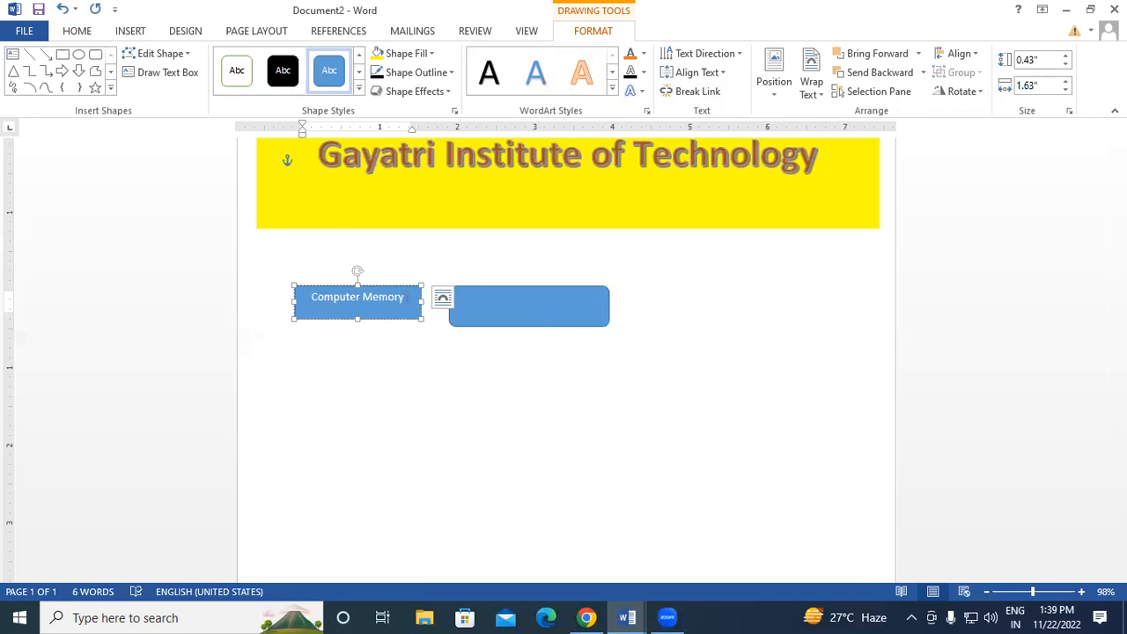
Continue the linked text with "Primary Memory" so it flows into the rounded rectangle.
{"action": "type", "text": "prima"}
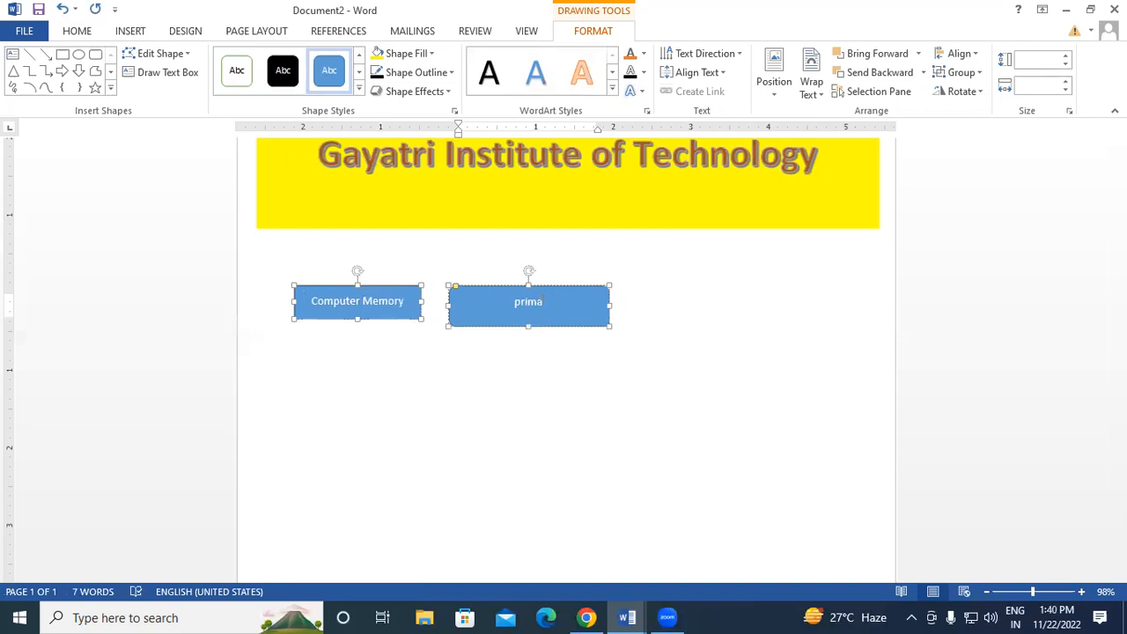
{"action": "key", "text": "BackSpace"}
{"action": "key", "text": "BackSpace"}
{"action": "key", "text": "BackSpace"}
{"action": "key", "text": "BackSpace"}
{"action": "key", "text": "BackSpace"}
{"action": "type", "text": "Pri"}
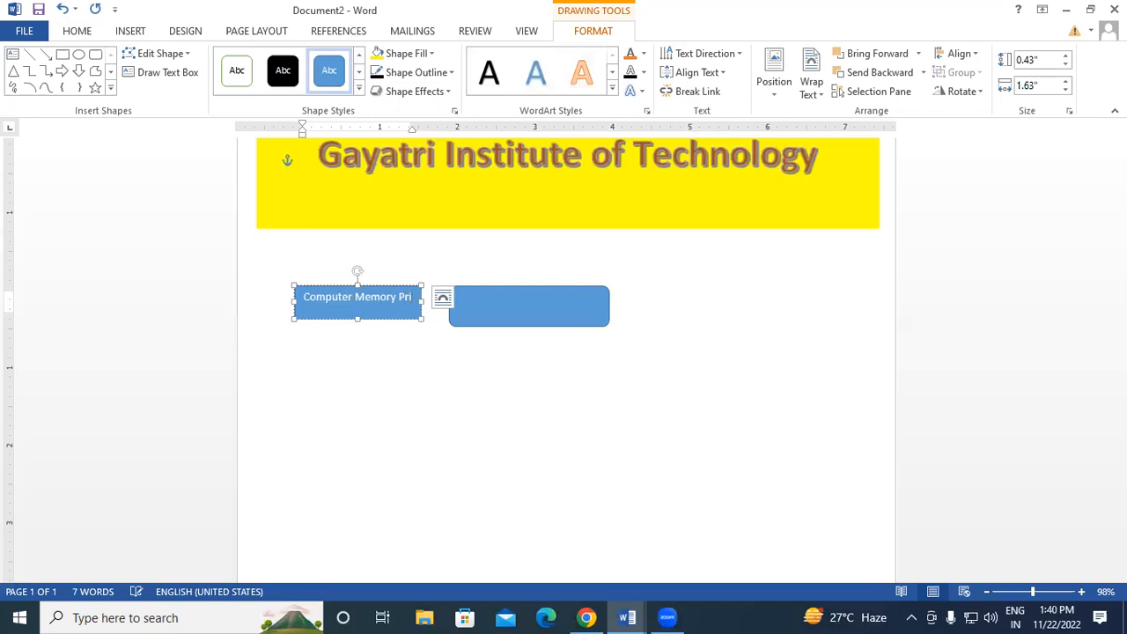
{"action": "type", "text": "mary Memory"}
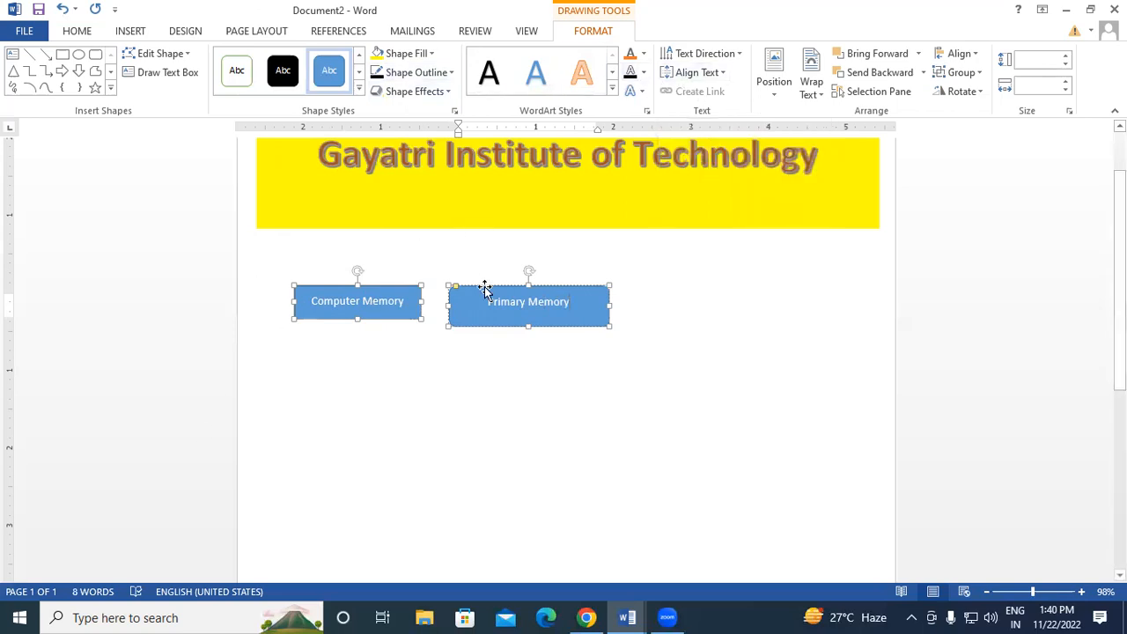
Break the text link from the "Computer Memory" box to the rounded rectangle and re-create it, twice.
{"action": "left_click", "coordinate": [410, 300]}
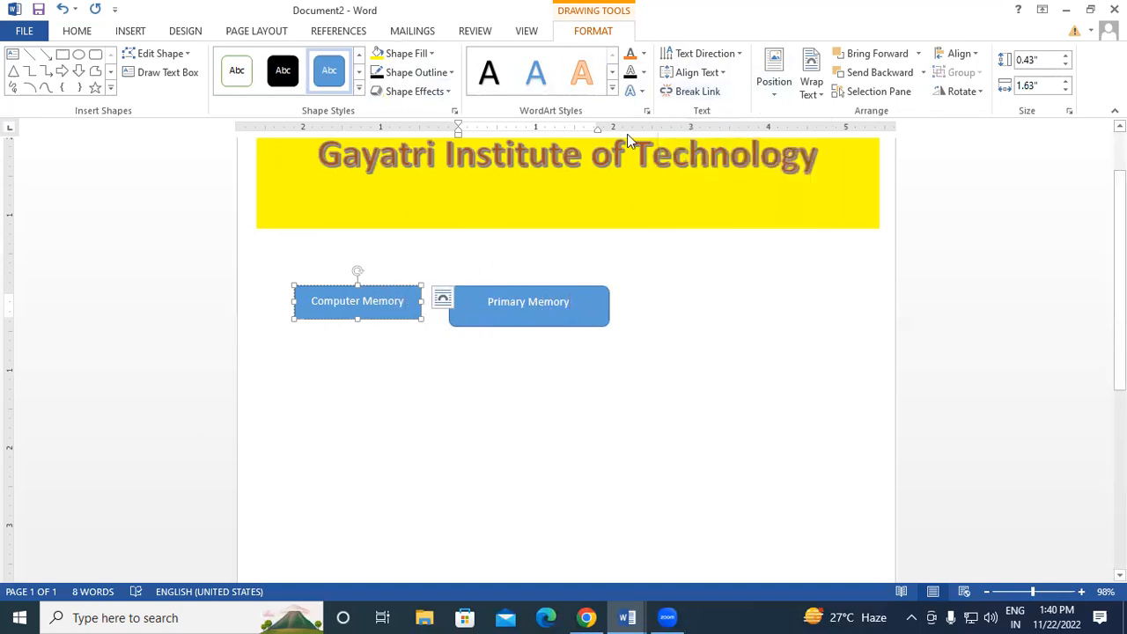
{"action": "left_click", "coordinate": [685, 92]}
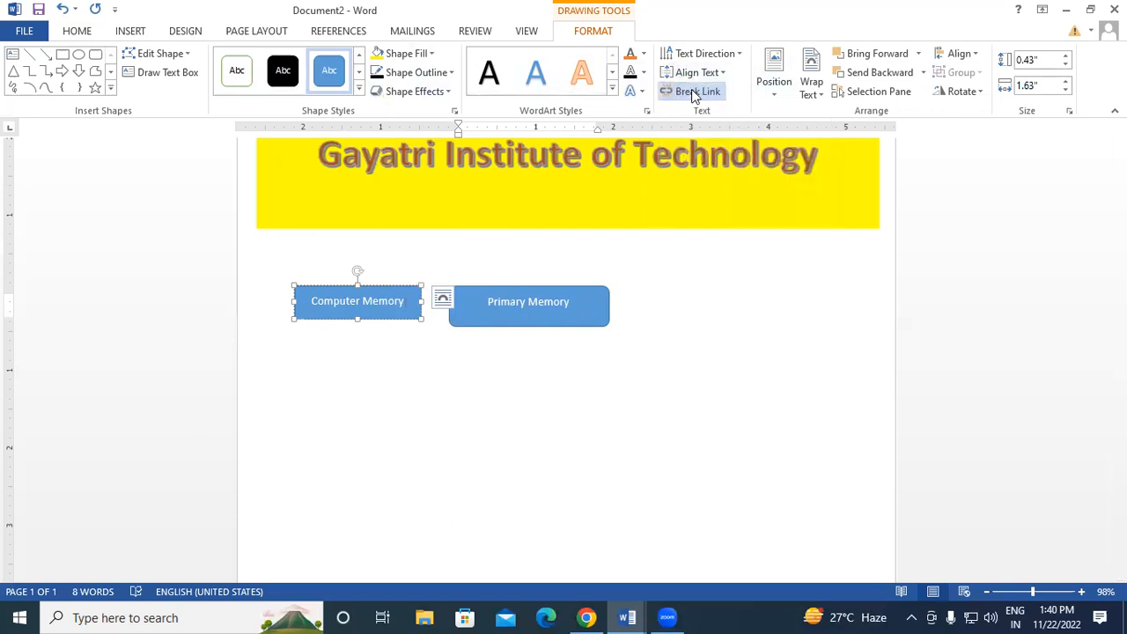
{"action": "left_click", "coordinate": [505, 319]}
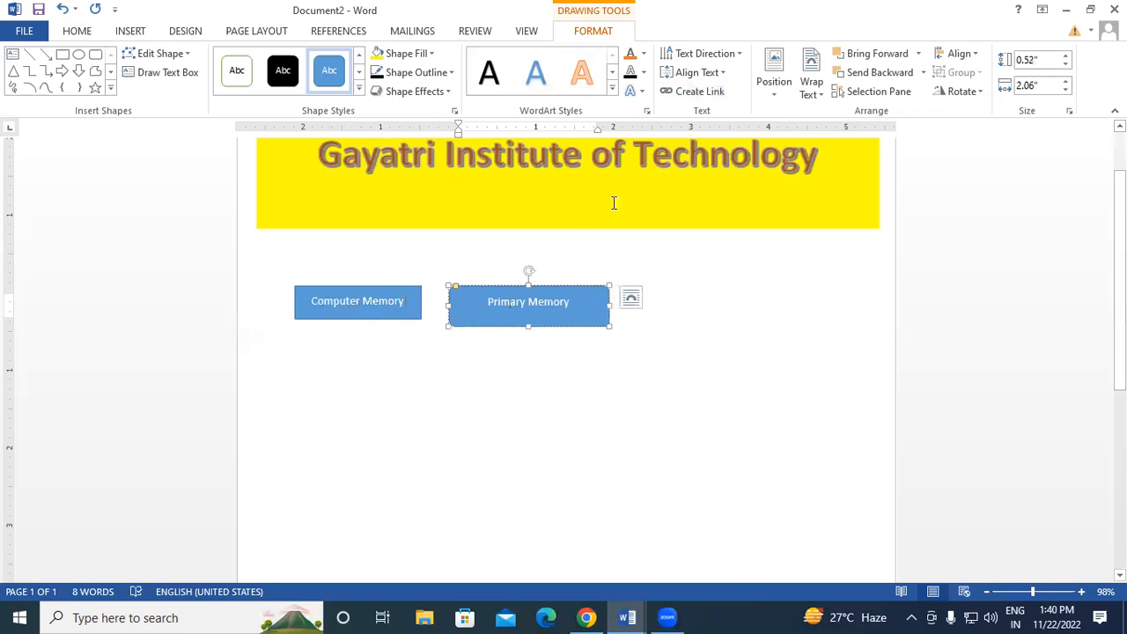
{"action": "left_click", "coordinate": [407, 312]}
{"action": "left_click", "coordinate": [683, 92]}
{"action": "left_click", "coordinate": [682, 92]}
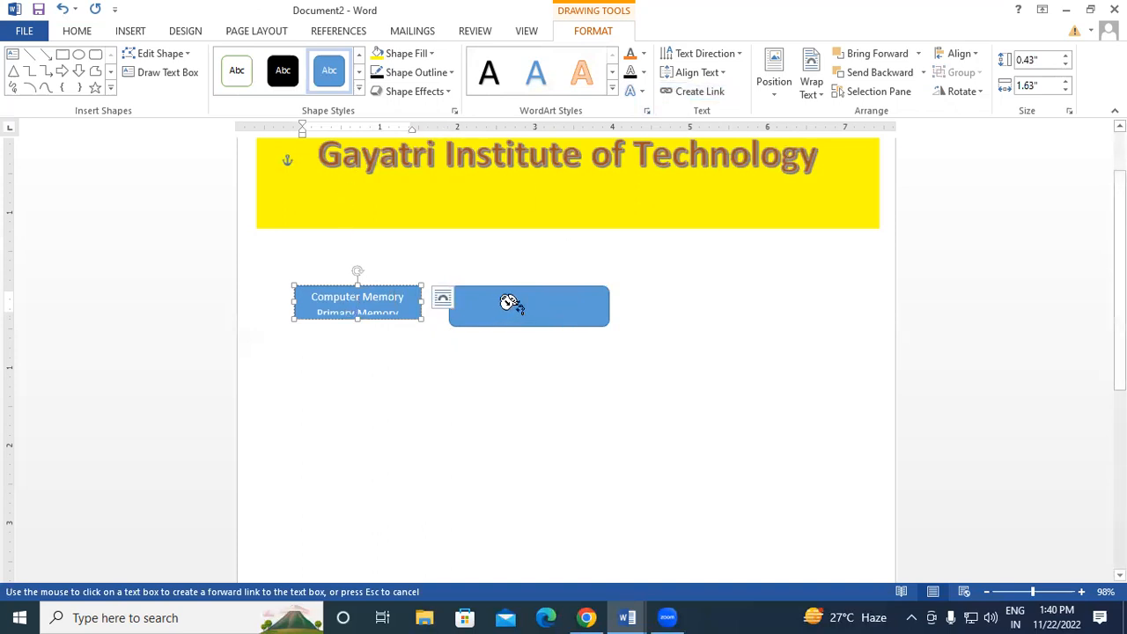
{"action": "left_click", "coordinate": [529, 304]}
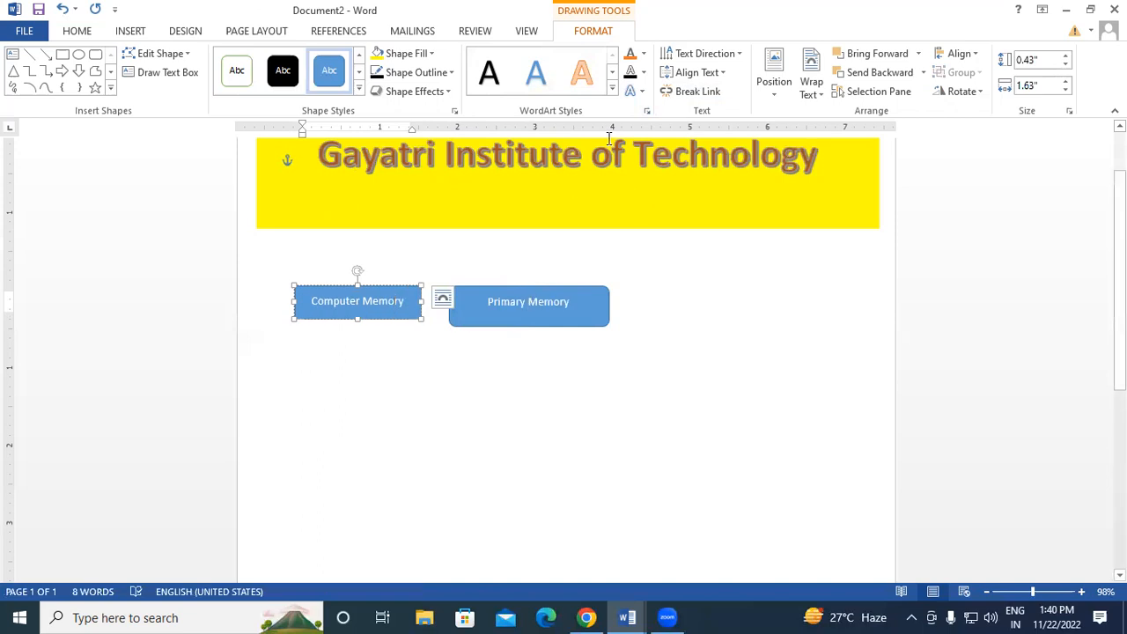
{"action": "left_click", "coordinate": [699, 93]}
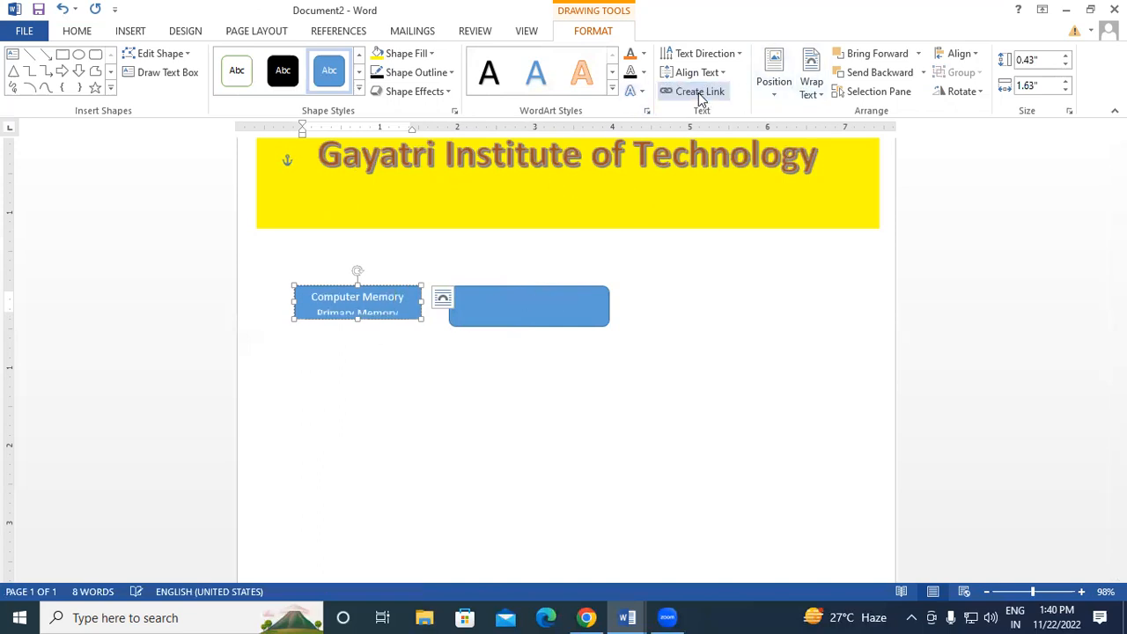
{"action": "left_click", "coordinate": [693, 93]}
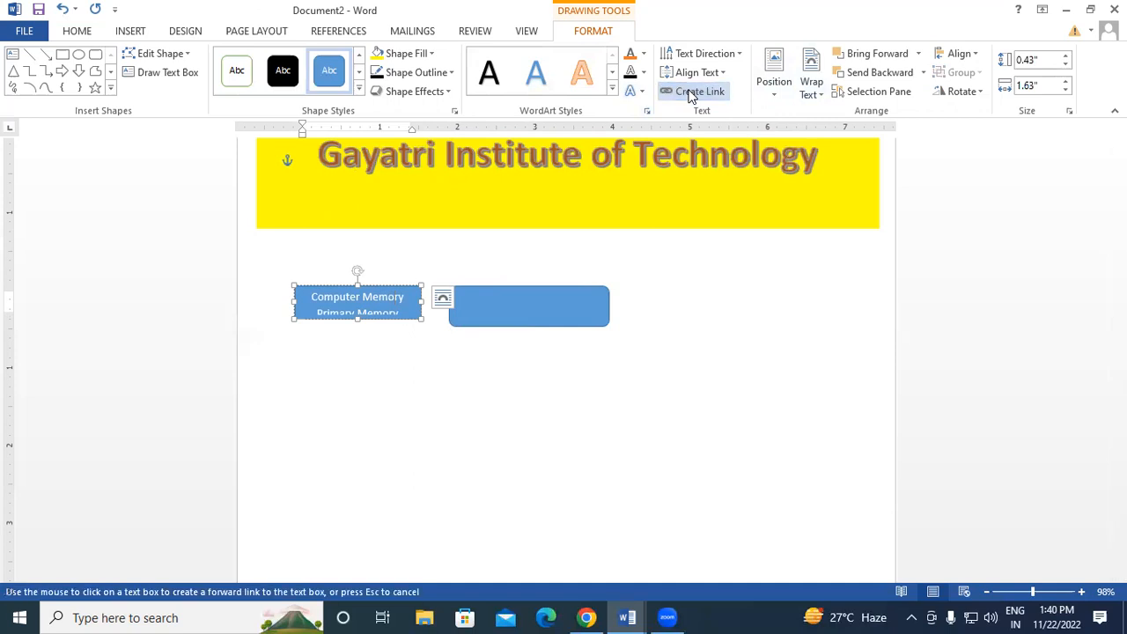
{"action": "left_click", "coordinate": [509, 304]}
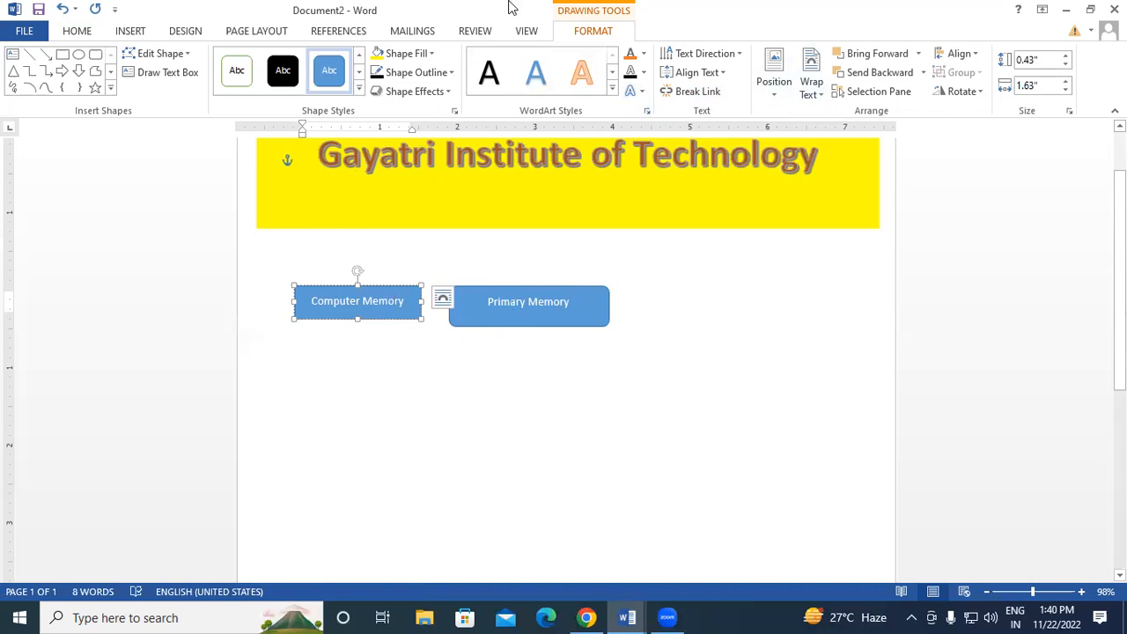
{"action": "left_click", "coordinate": [773, 92]}
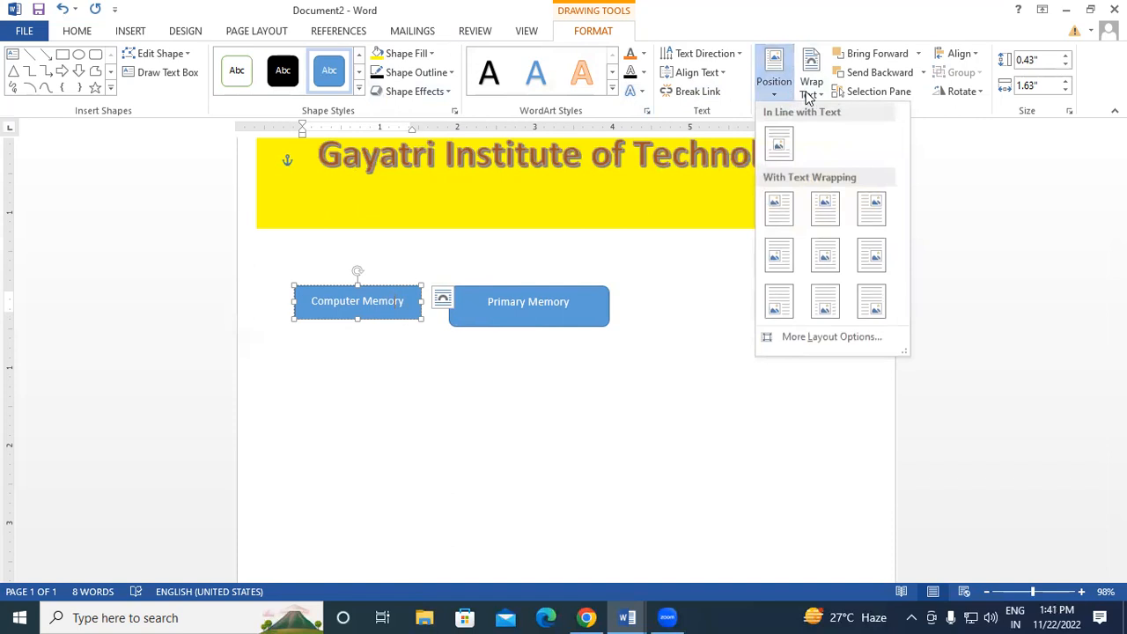
{"action": "left_click", "coordinate": [810, 93]}
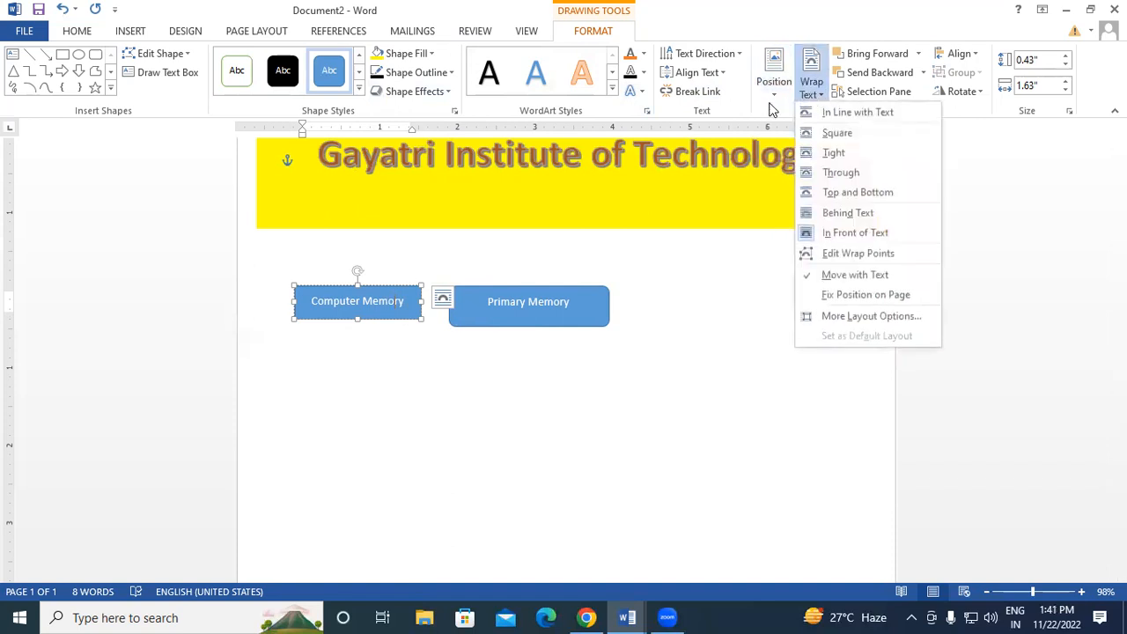
{"action": "left_click", "coordinate": [770, 104]}
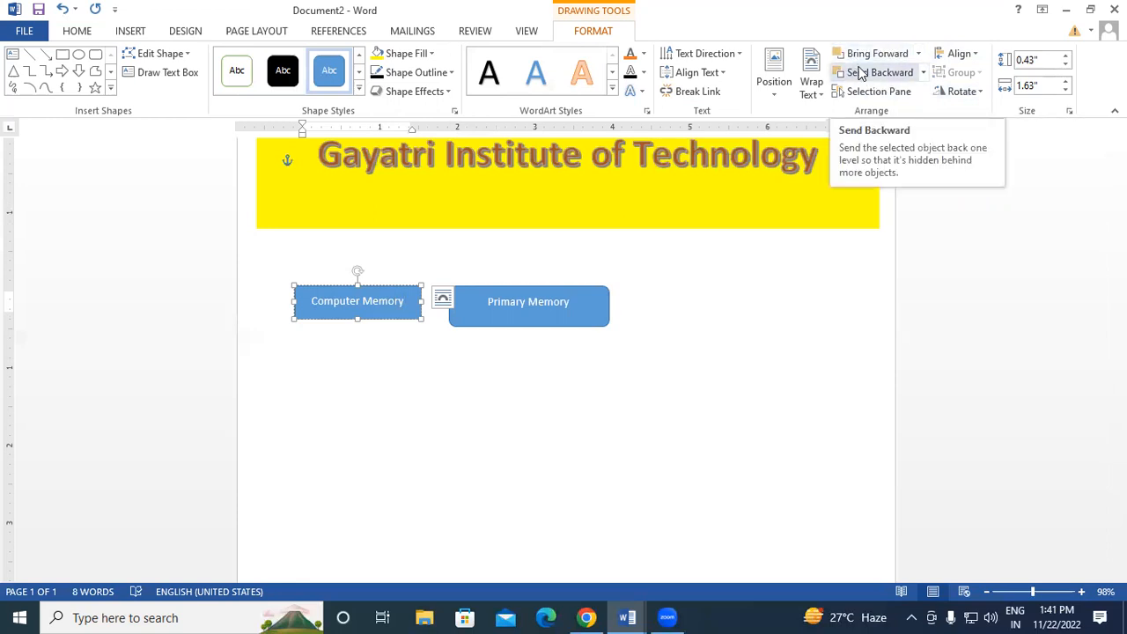
Draw a rectangle about 1.3" high and 4.82" wide below the two linked memory boxes.
{"action": "left_click", "coordinate": [666, 272]}
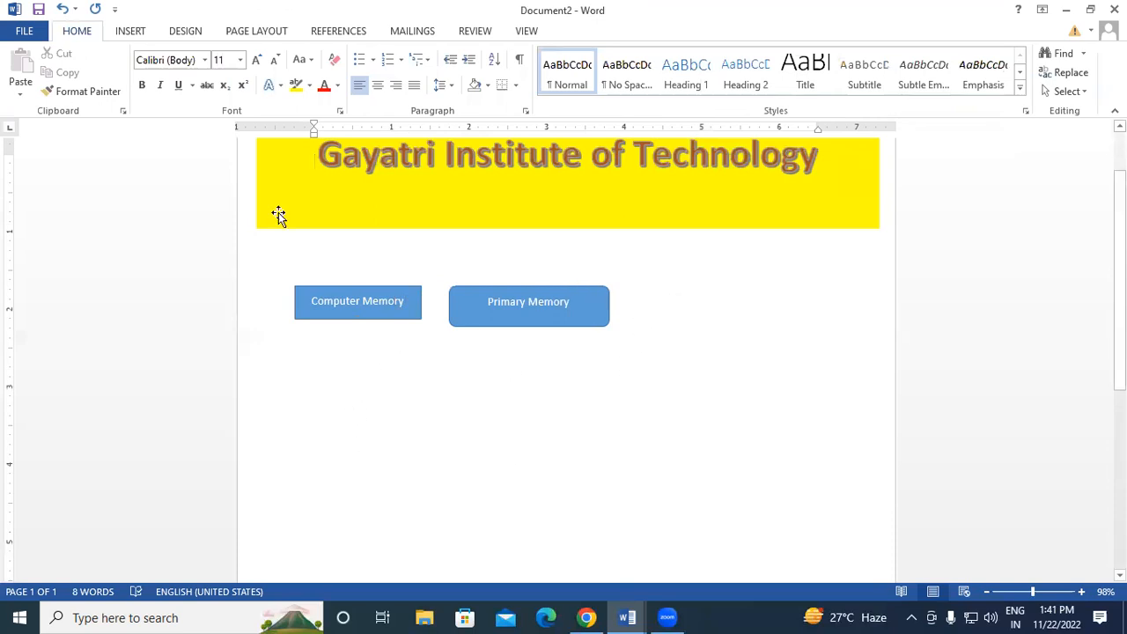
{"action": "left_click", "coordinate": [134, 30]}
{"action": "left_click", "coordinate": [228, 81]}
{"action": "left_click", "coordinate": [266, 129]}
{"action": "mouse_move", "coordinate": [381, 380]}
{"action": "left_mouse_down"}
{"action": "mouse_move", "coordinate": [456, 410]}
{"action": "mouse_move", "coordinate": [755, 482]}
{"action": "left_mouse_up"}
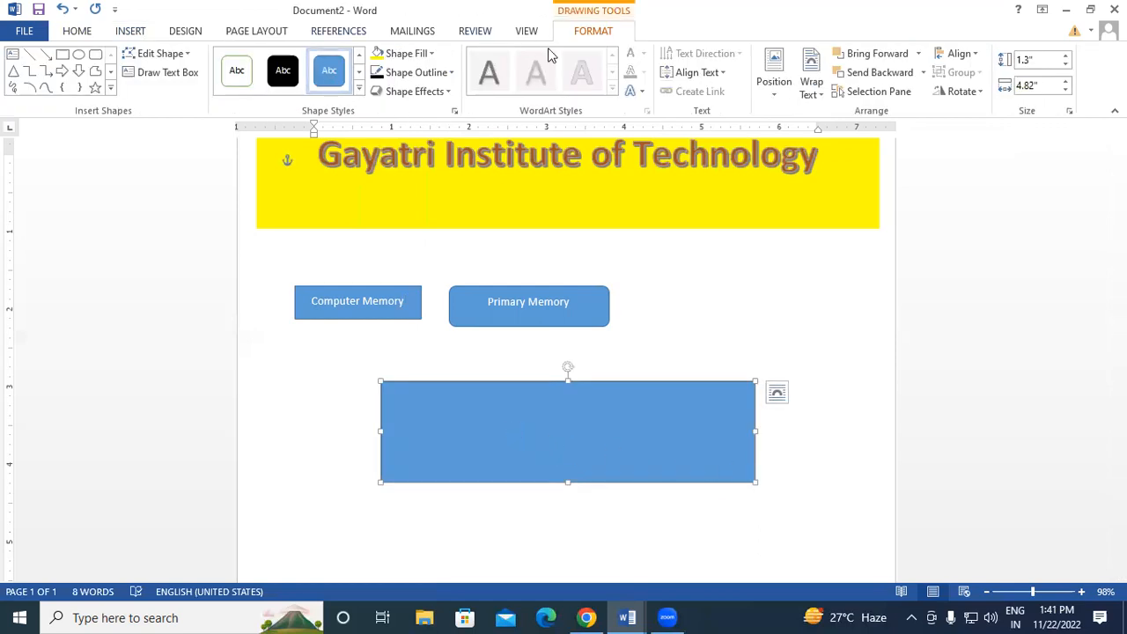
Apply the solid gold shape style from the gallery's third row to the large rectangle.
{"action": "left_click", "coordinate": [358, 91]}
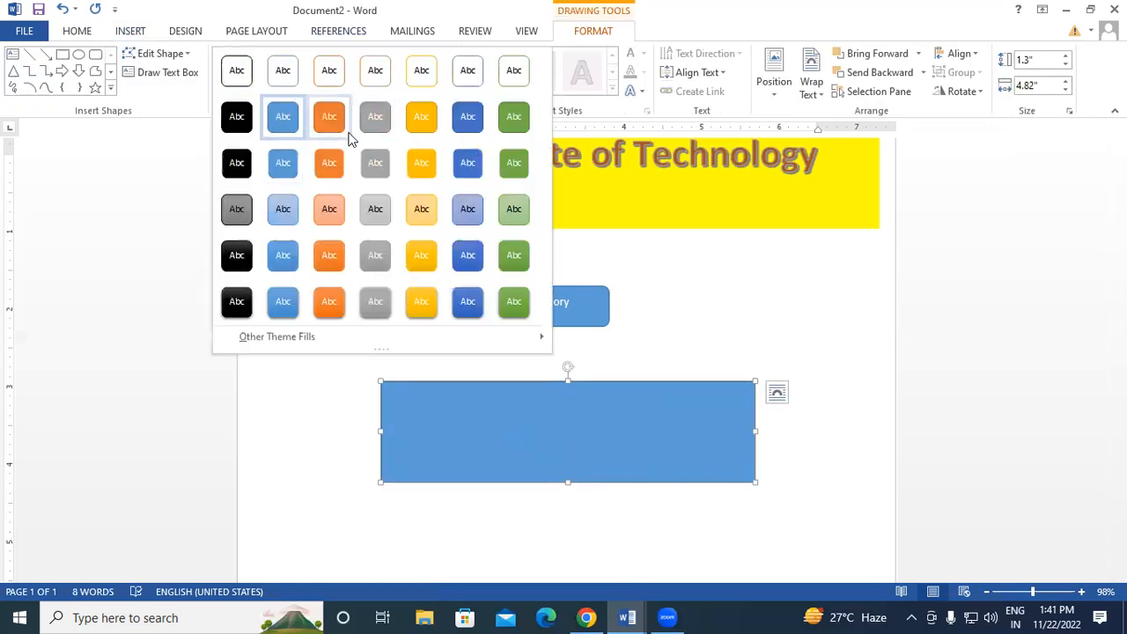
{"action": "left_click", "coordinate": [432, 182]}
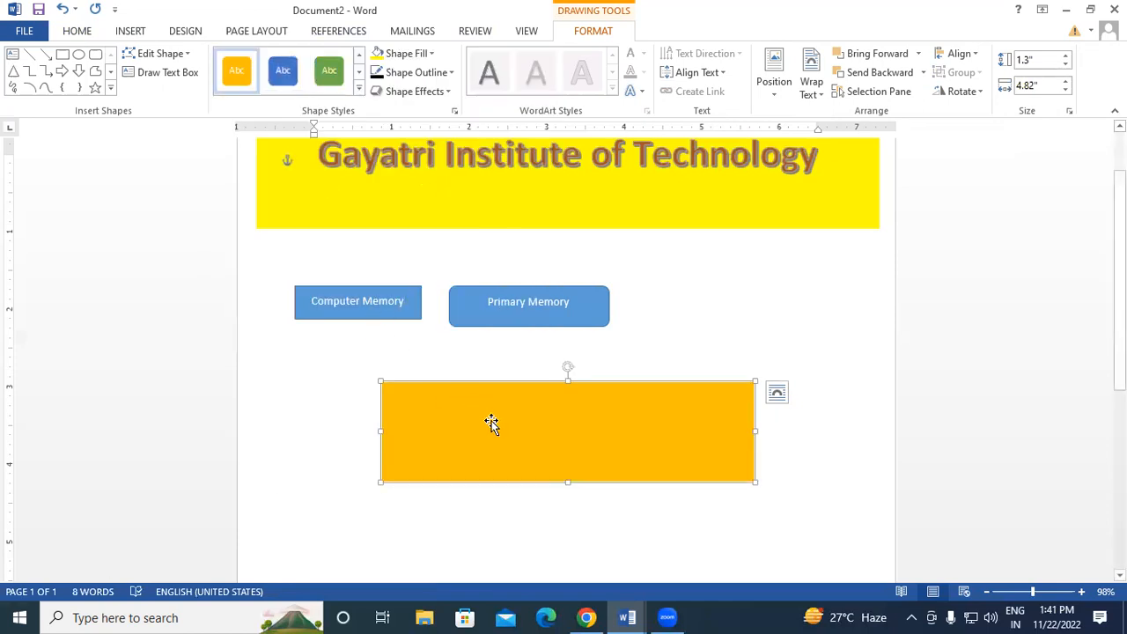
{"action": "left_click", "coordinate": [430, 362]}
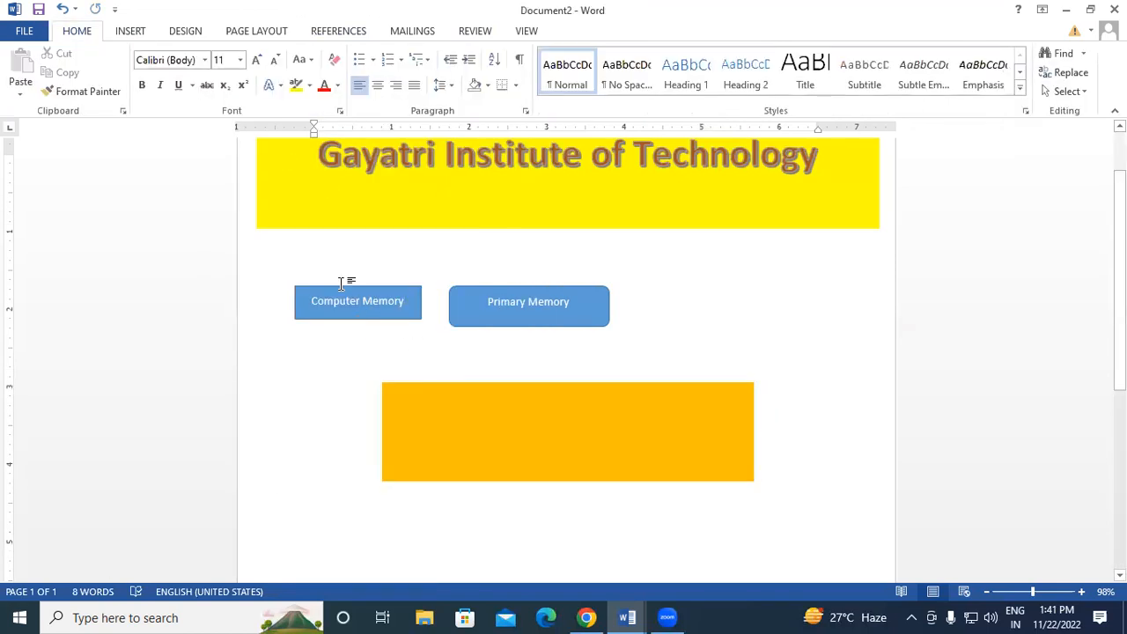
{"action": "left_click", "coordinate": [134, 34]}
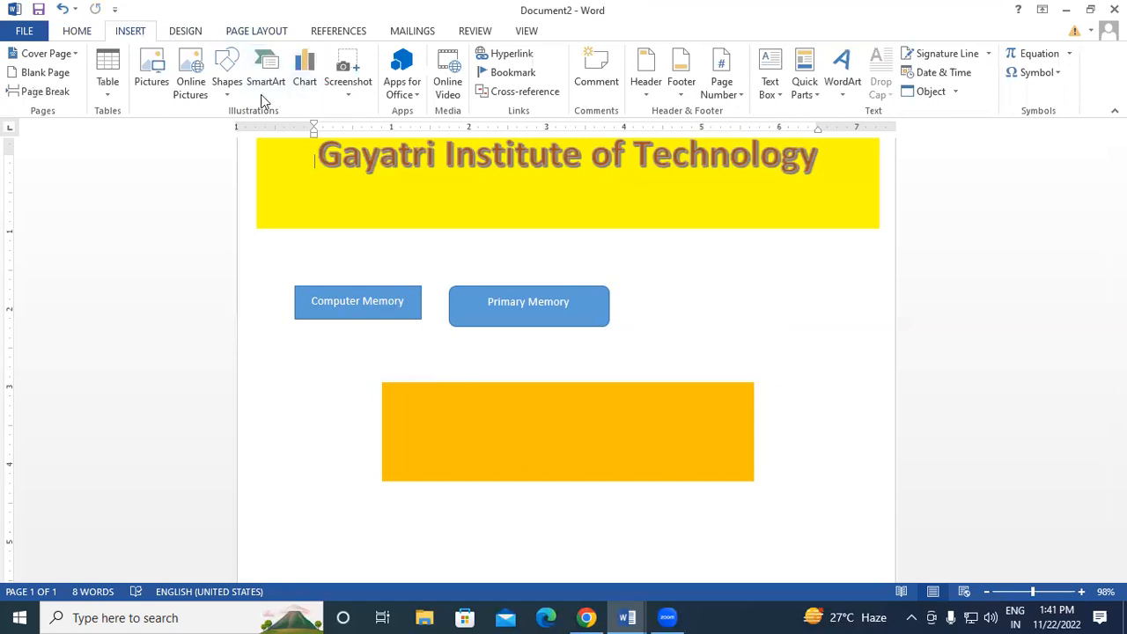
{"action": "left_click", "coordinate": [228, 92]}
{"action": "left_click", "coordinate": [268, 130]}
{"action": "left_click_drag", "start_coordinate": [427, 405], "coordinate": [686, 458]}
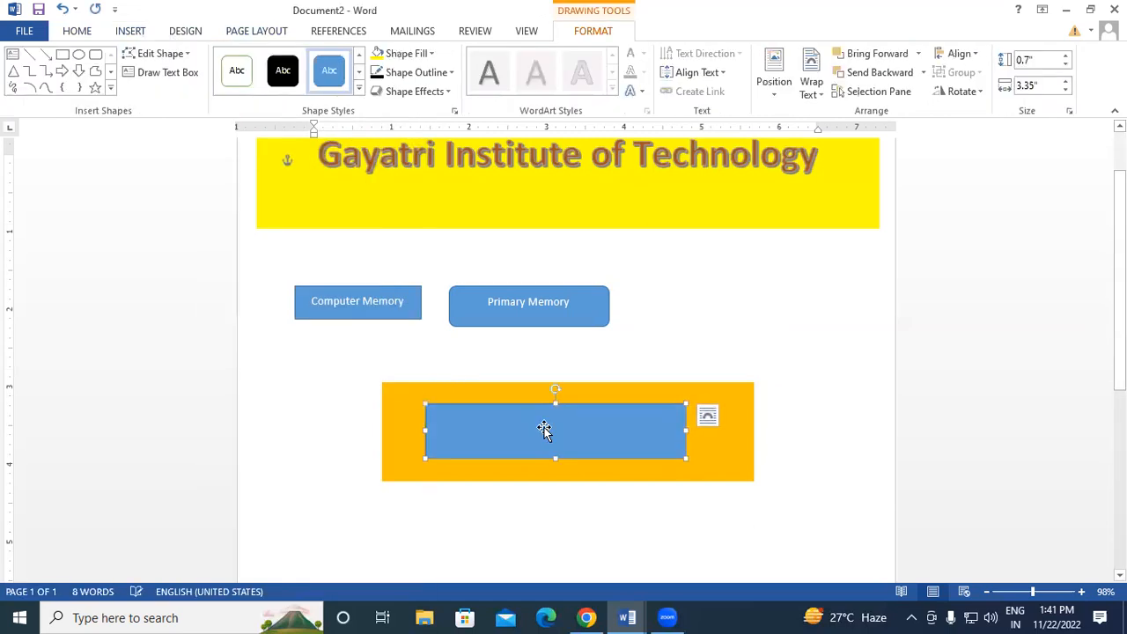
{"action": "key", "text": "Delete"}
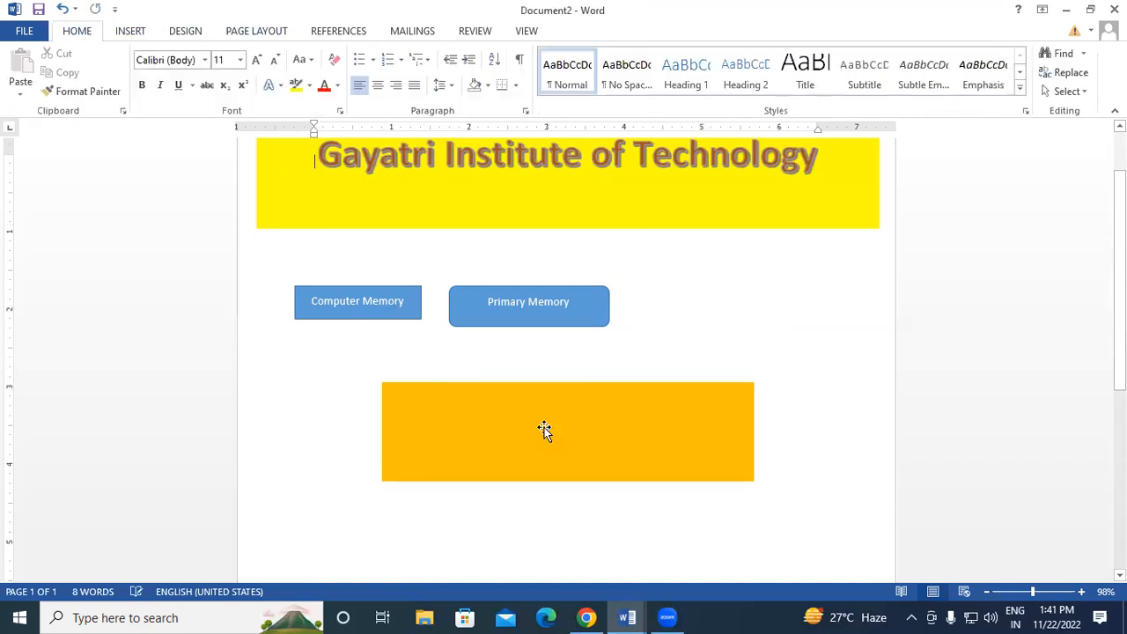
Draw a rectangle about 1.85" high and 5.38" wide over the gold rectangle.
{"action": "left_click", "coordinate": [130, 32]}
{"action": "left_click", "coordinate": [228, 88]}
{"action": "left_click", "coordinate": [262, 132]}
{"action": "mouse_move", "coordinate": [364, 369]}
{"action": "left_mouse_down"}
{"action": "mouse_move", "coordinate": [440, 463]}
{"action": "mouse_move", "coordinate": [629, 503]}
{"action": "mouse_move", "coordinate": [783, 512]}
{"action": "left_mouse_up"}
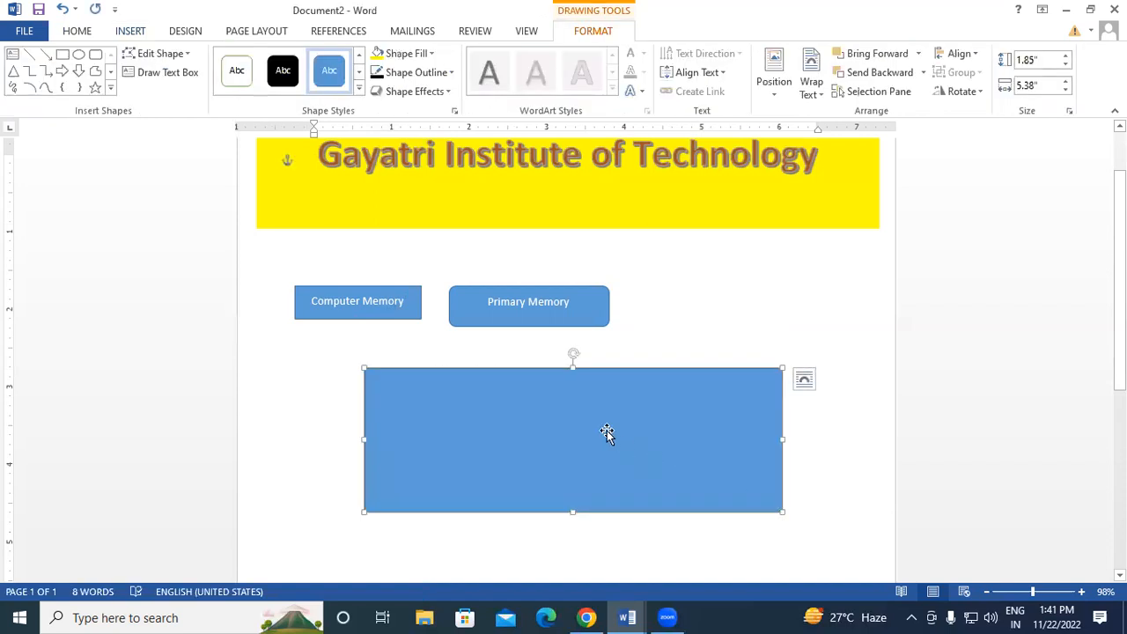
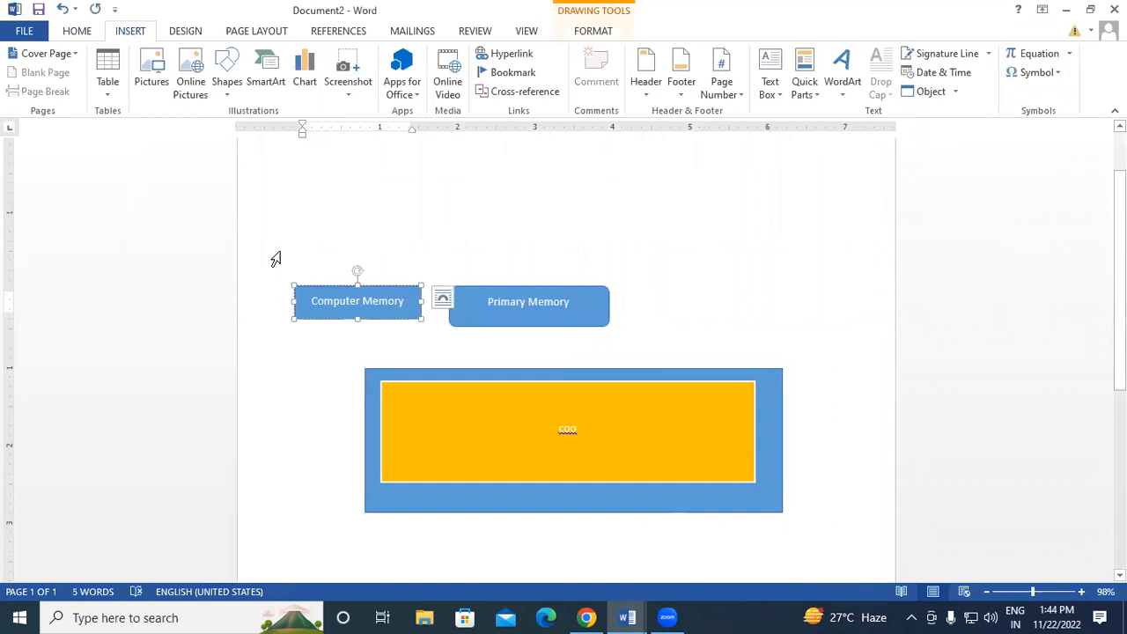
Clear all shapes from the page and draw a new rectangle about 2.84" high and 5.14" wide.
{"action": "key", "text": "Delete"}
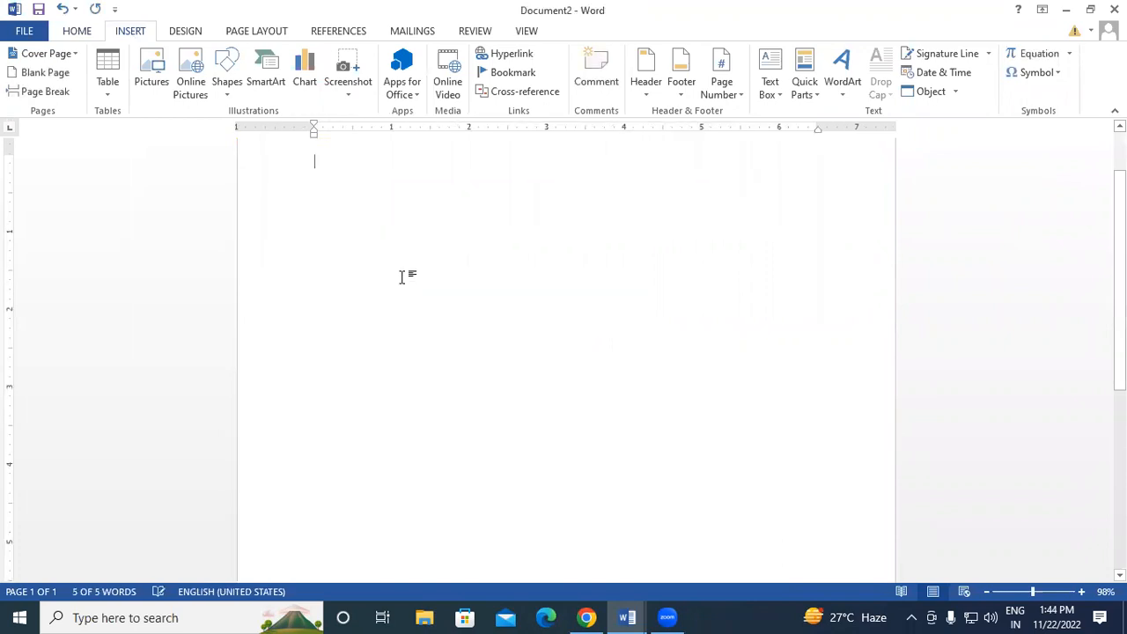
{"action": "left_click", "coordinate": [226, 81]}
{"action": "left_click", "coordinate": [389, 219]}
{"action": "mouse_move", "coordinate": [389, 220]}
{"action": "left_mouse_down"}
{"action": "mouse_move", "coordinate": [538, 405]}
{"action": "mouse_move", "coordinate": [745, 435]}
{"action": "mouse_move", "coordinate": [785, 458]}
{"action": "mouse_move", "coordinate": [800, 442]}
{"action": "mouse_move", "coordinate": [788, 440]}
{"action": "left_mouse_up"}
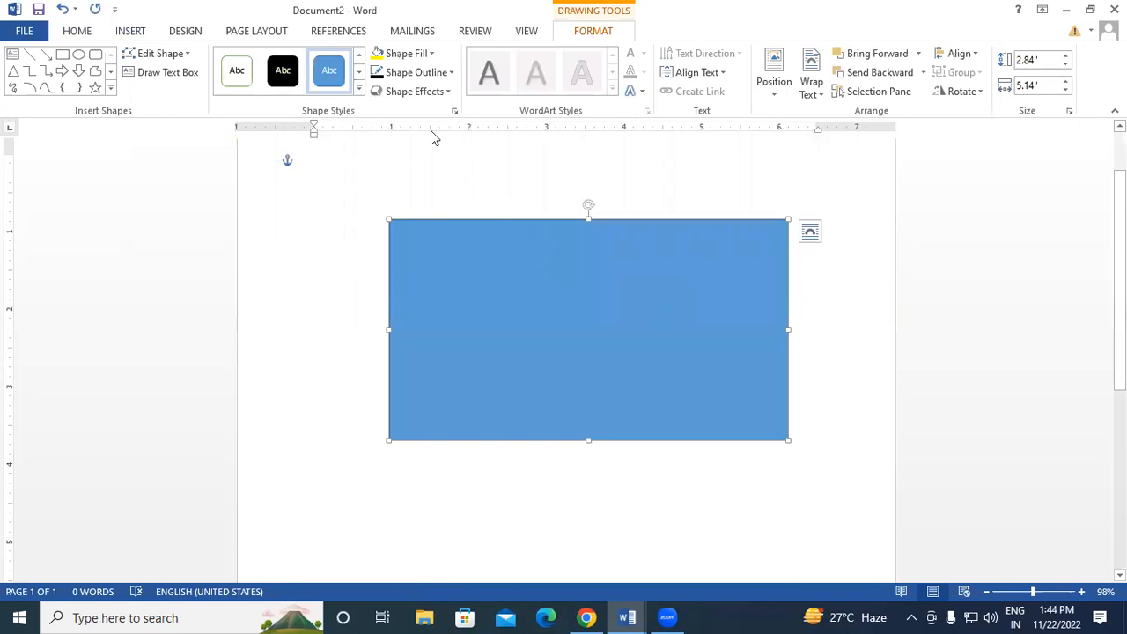
Switch the rectangle to a gradient fill in the detailed shape formatting options and look over the preset gradients.
{"action": "left_click", "coordinate": [424, 54]}
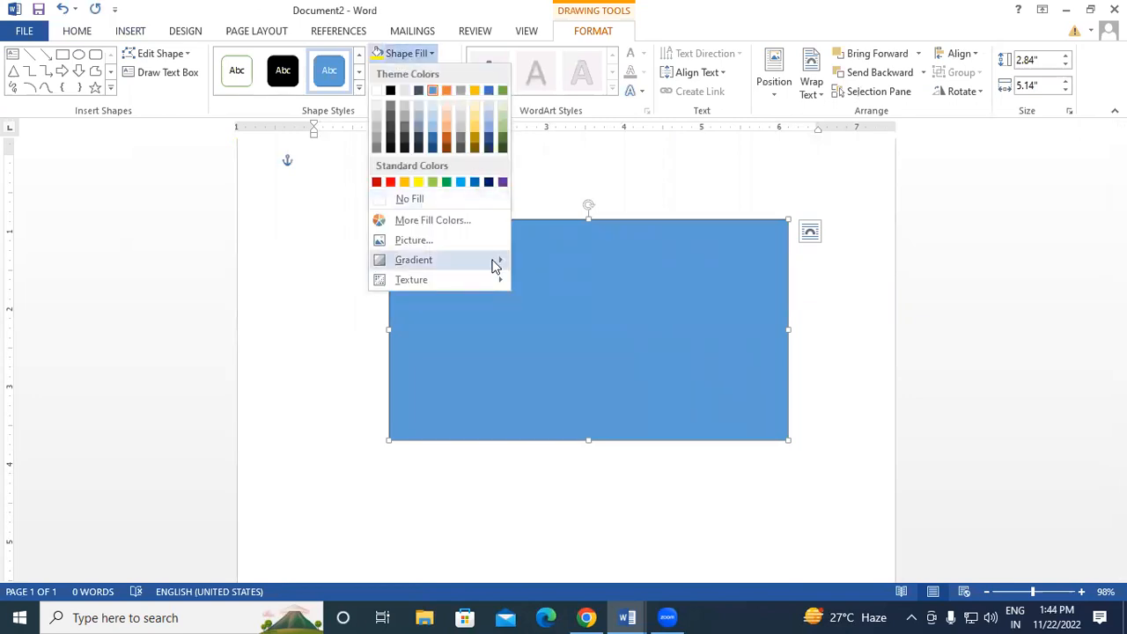
{"action": "mouse_move", "coordinate": [495, 267]}
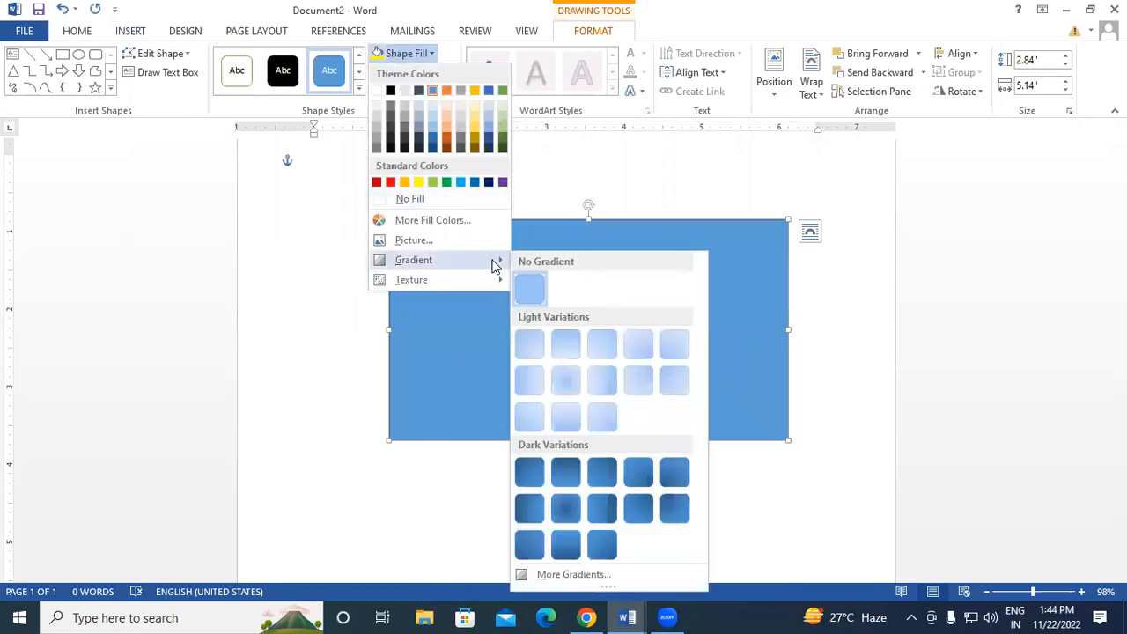
{"action": "left_click", "coordinate": [562, 577]}
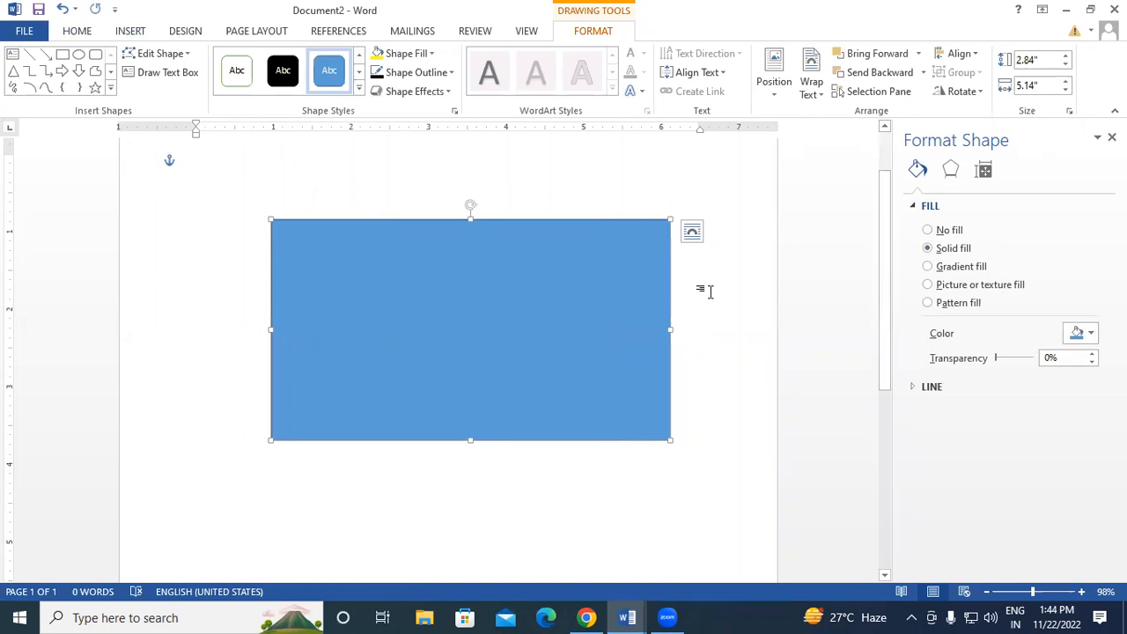
{"action": "left_click", "coordinate": [928, 266]}
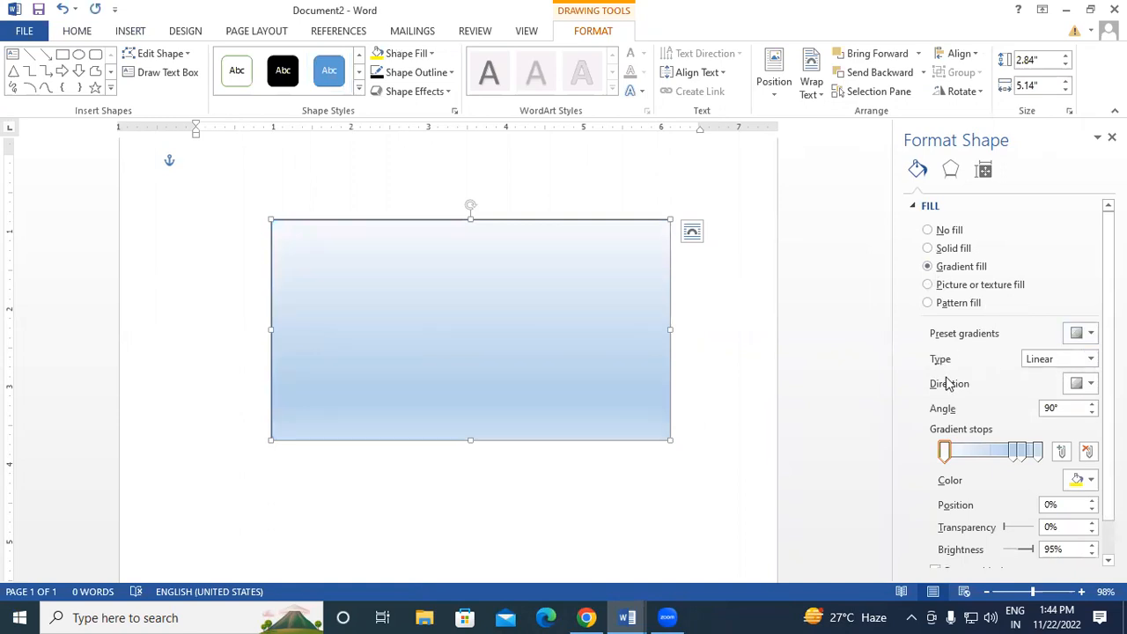
{"action": "left_click", "coordinate": [1085, 335]}
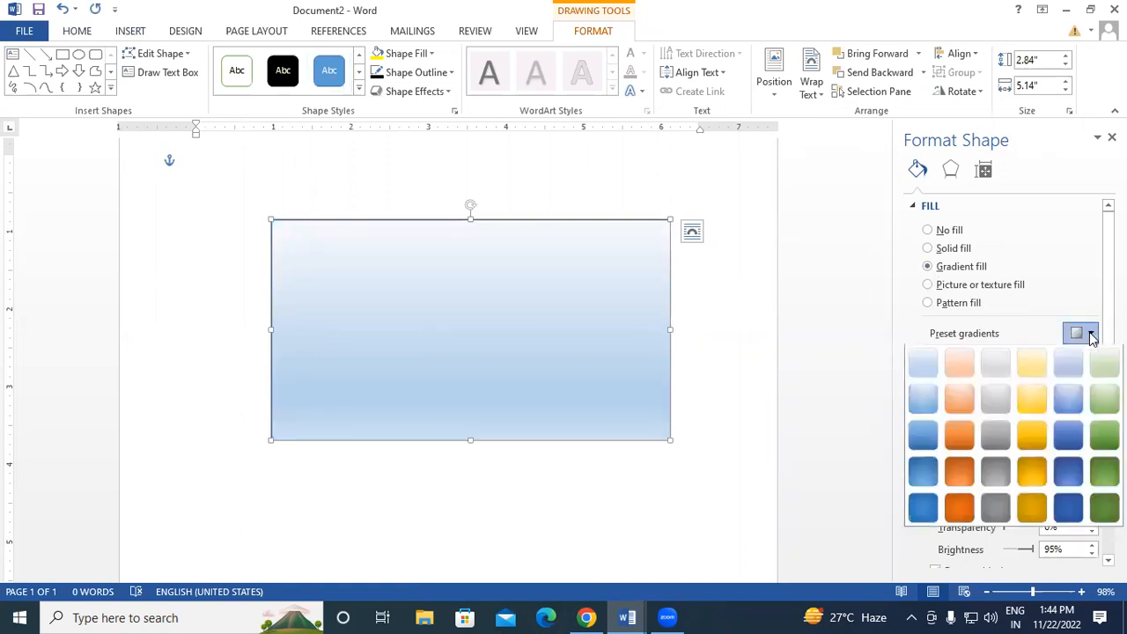
{"action": "left_click", "coordinate": [1079, 319]}
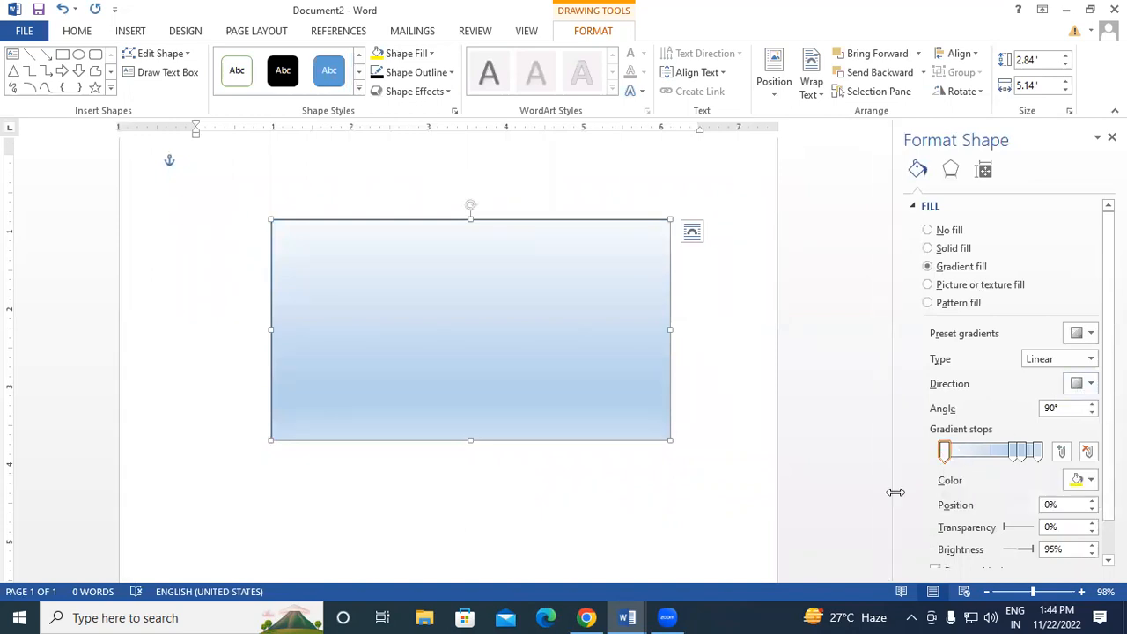
Color the first gradient stop with the orange theme color, trying the standard orange as an alternative.
{"action": "left_click", "coordinate": [947, 452]}
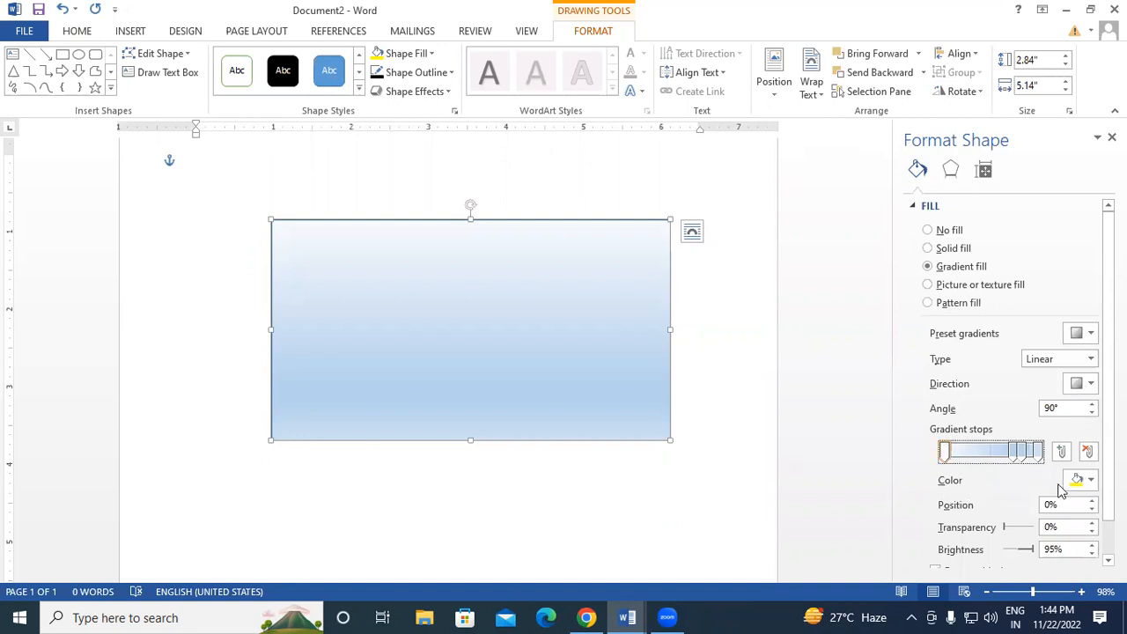
{"action": "left_click", "coordinate": [1090, 481]}
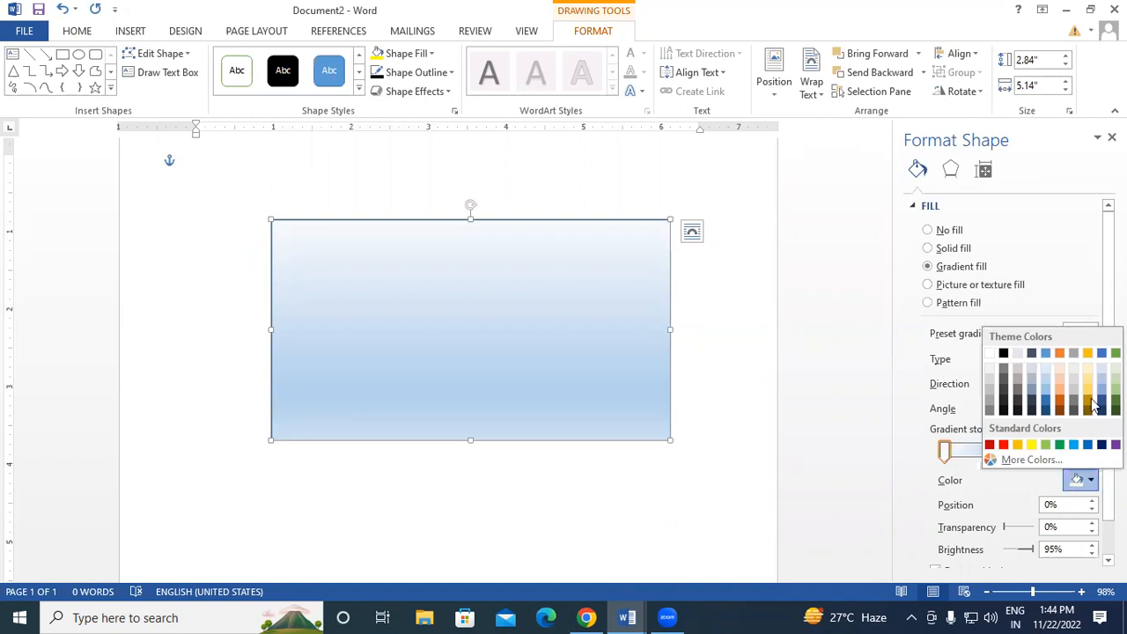
{"action": "left_click", "coordinate": [1060, 355]}
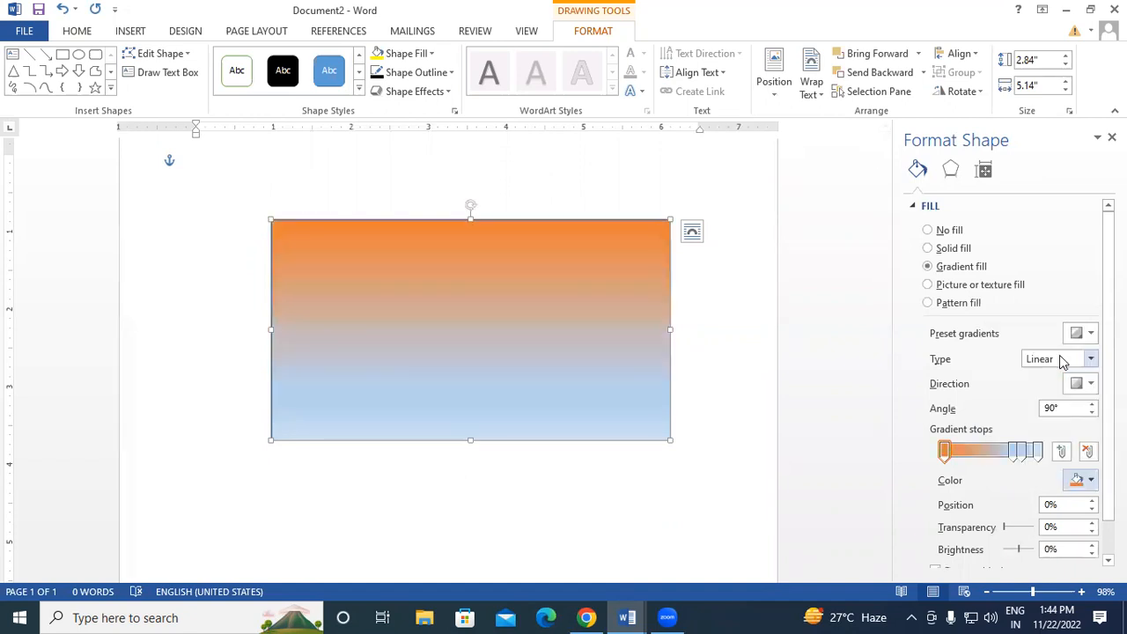
{"action": "left_click", "coordinate": [1090, 481]}
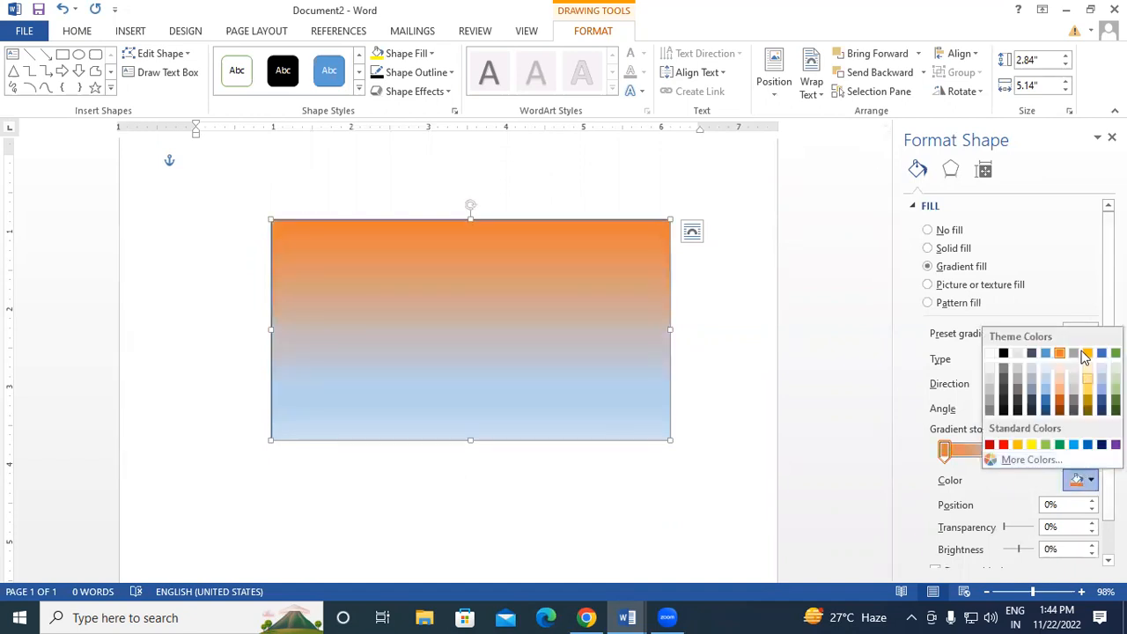
{"action": "left_click", "coordinate": [1019, 446]}
{"action": "left_click", "coordinate": [1084, 479]}
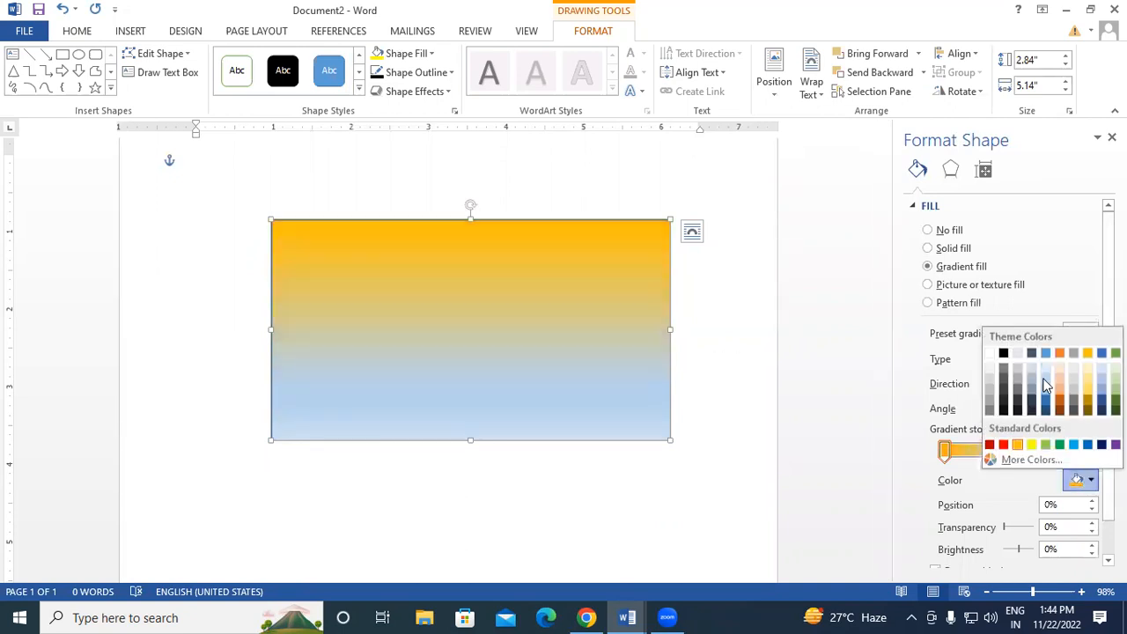
{"action": "left_click", "coordinate": [1060, 356]}
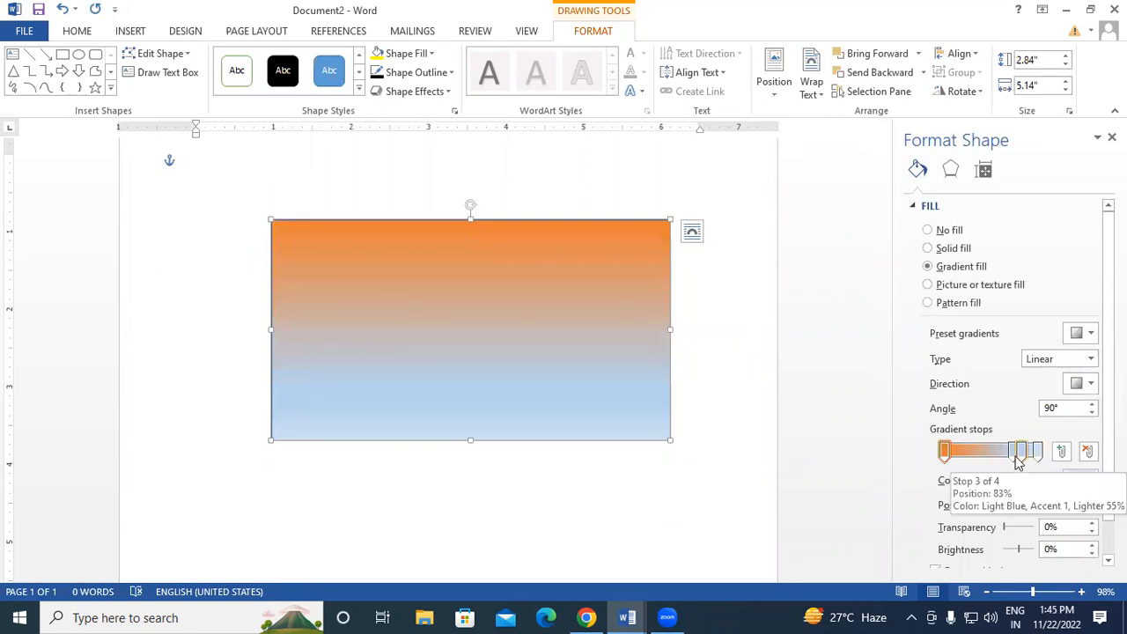
Move the second gradient stop to 43% and color it white.
{"action": "left_click_drag", "start_coordinate": [1016, 457], "coordinate": [985, 460]}
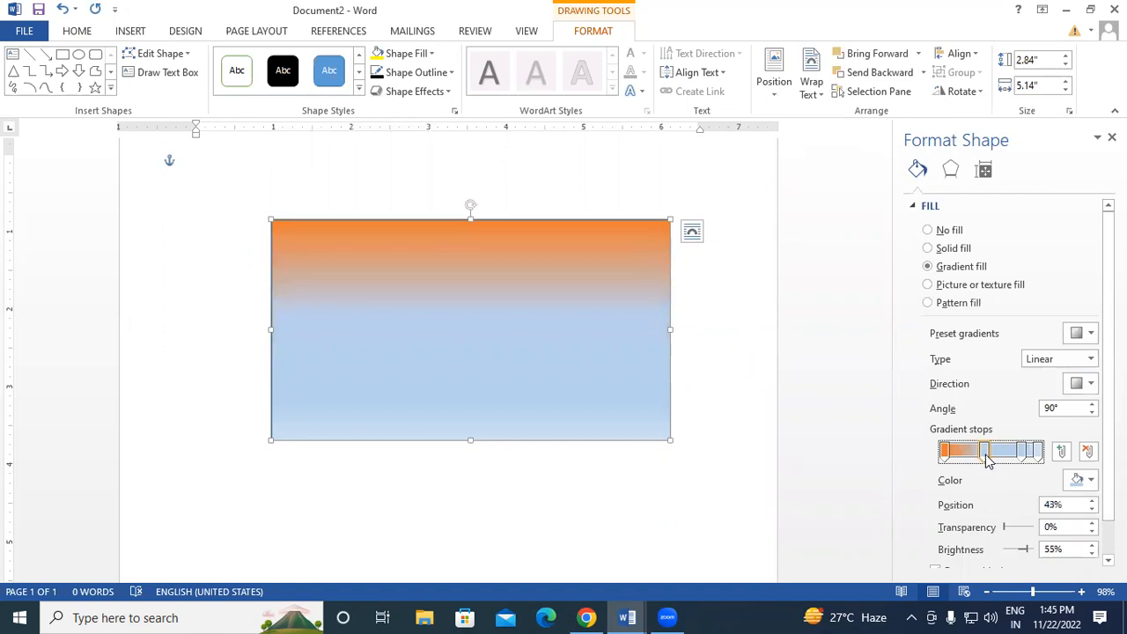
{"action": "left_click", "coordinate": [1090, 482]}
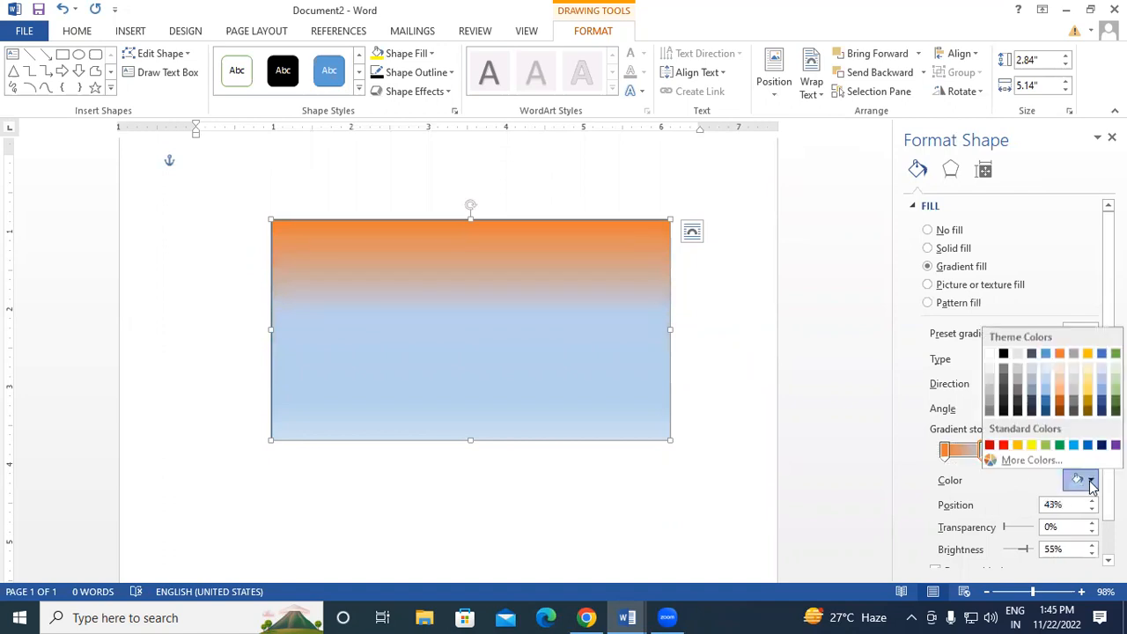
{"action": "left_click", "coordinate": [990, 354]}
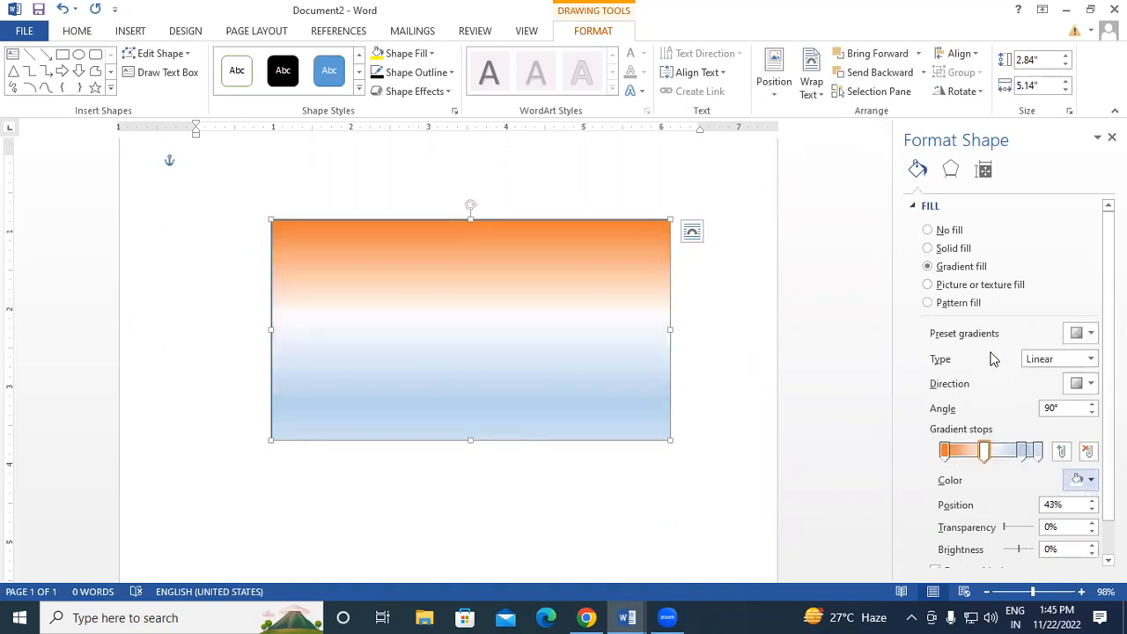
Remove the gradient stop at 83% and color the last stop with the standard green.
{"action": "left_click", "coordinate": [1022, 455]}
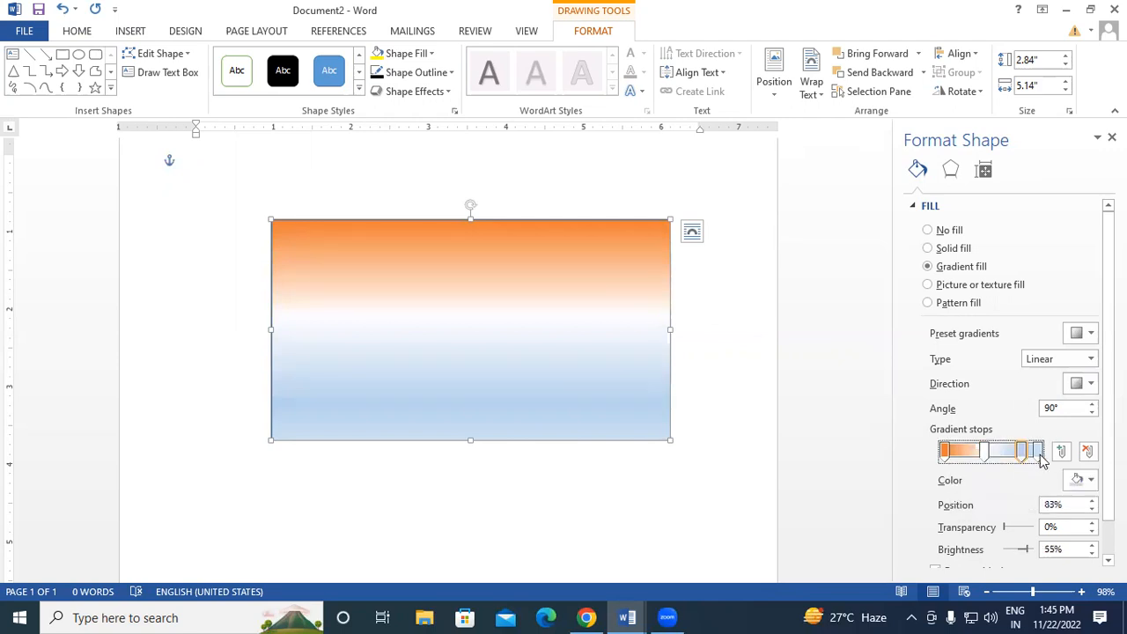
{"action": "left_click", "coordinate": [1090, 456]}
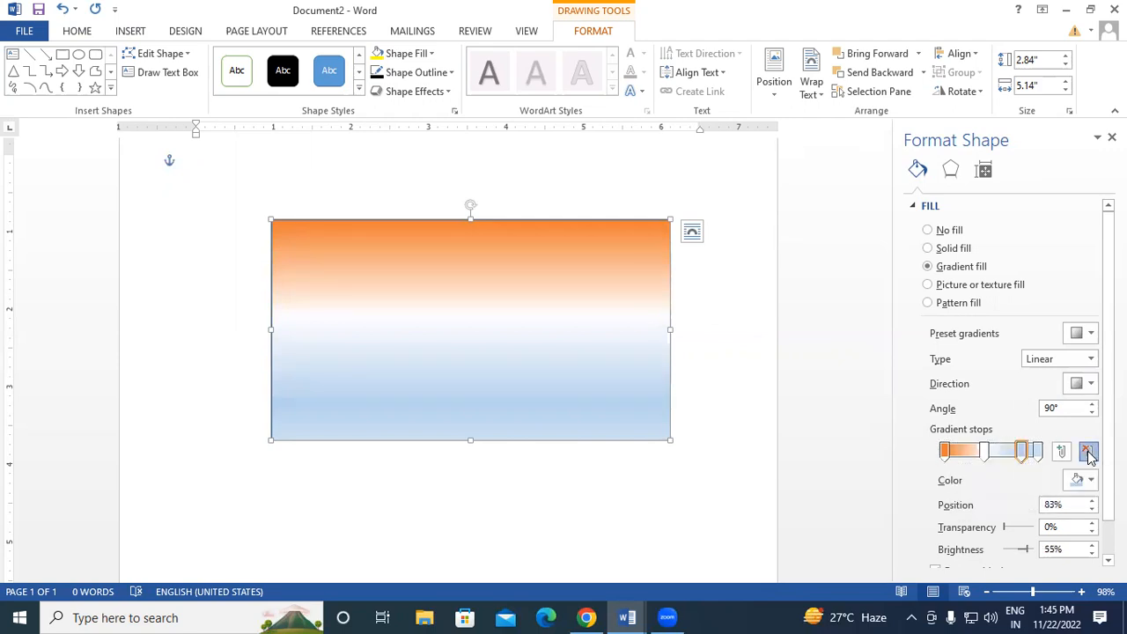
{"action": "left_click", "coordinate": [1039, 454]}
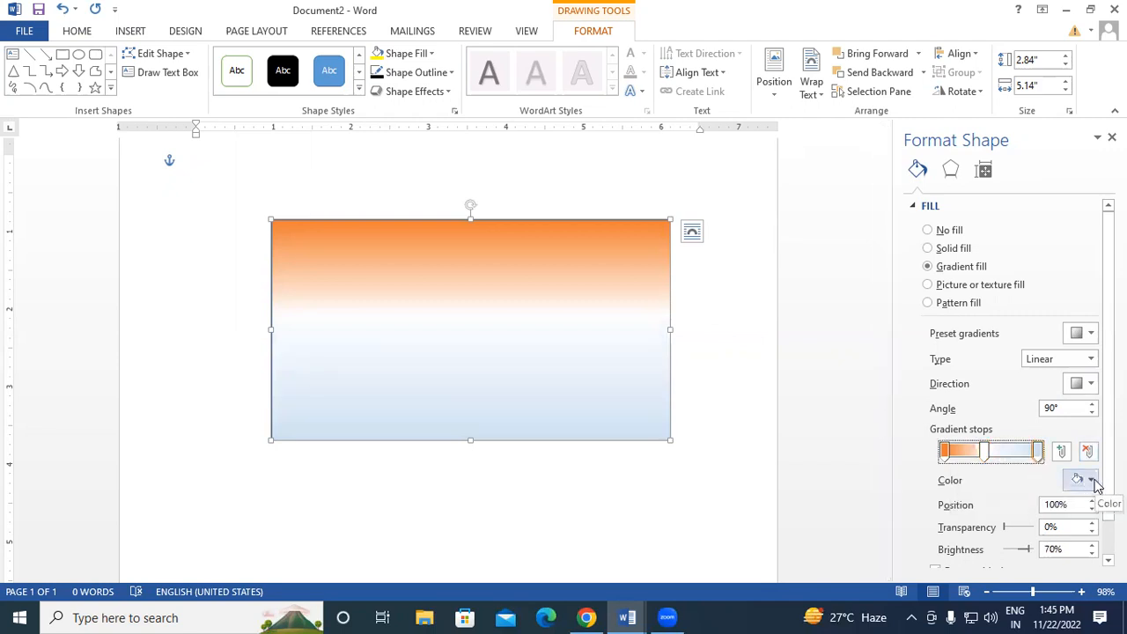
{"action": "left_click", "coordinate": [1092, 480]}
{"action": "left_click", "coordinate": [1063, 444]}
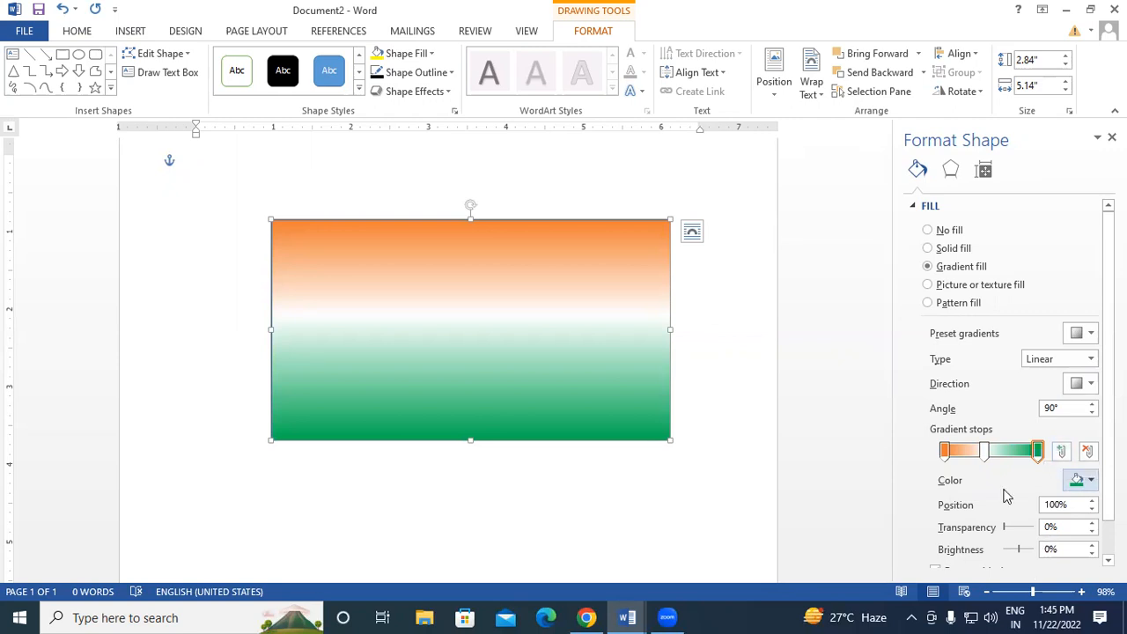
Set the green gradient stop's transparency to 42% and its brightness to 17%.
{"action": "mouse_move", "coordinate": [1006, 531]}
{"action": "left_mouse_down"}
{"action": "mouse_move", "coordinate": [1024, 533]}
{"action": "mouse_move", "coordinate": [1009, 539]}
{"action": "left_mouse_up"}
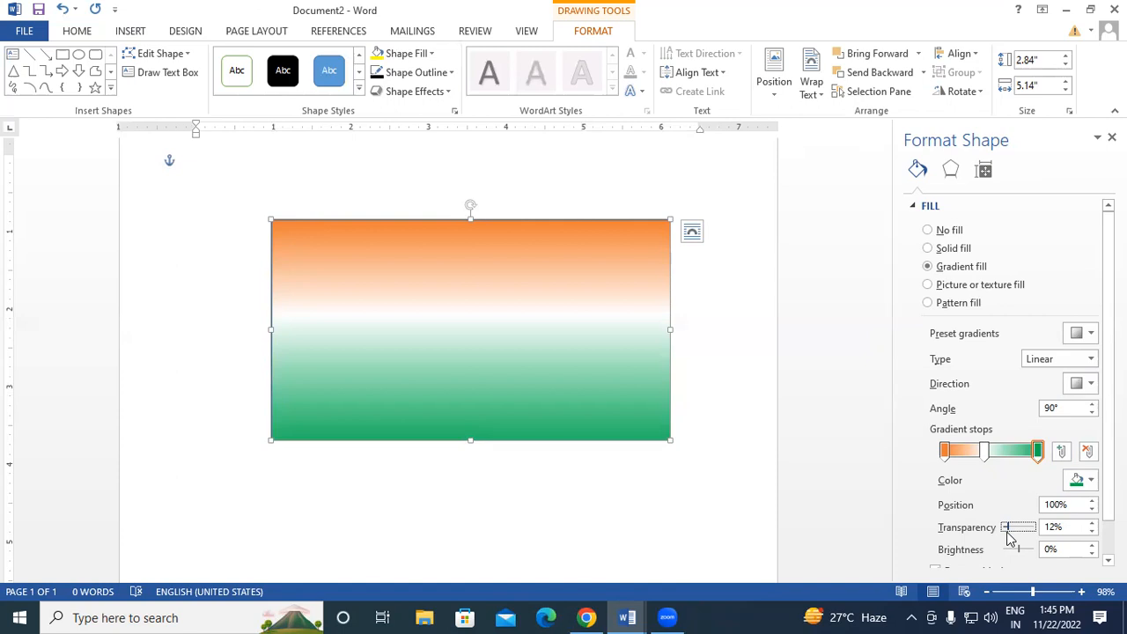
{"action": "left_click_drag", "start_coordinate": [1008, 534], "coordinate": [1024, 558]}
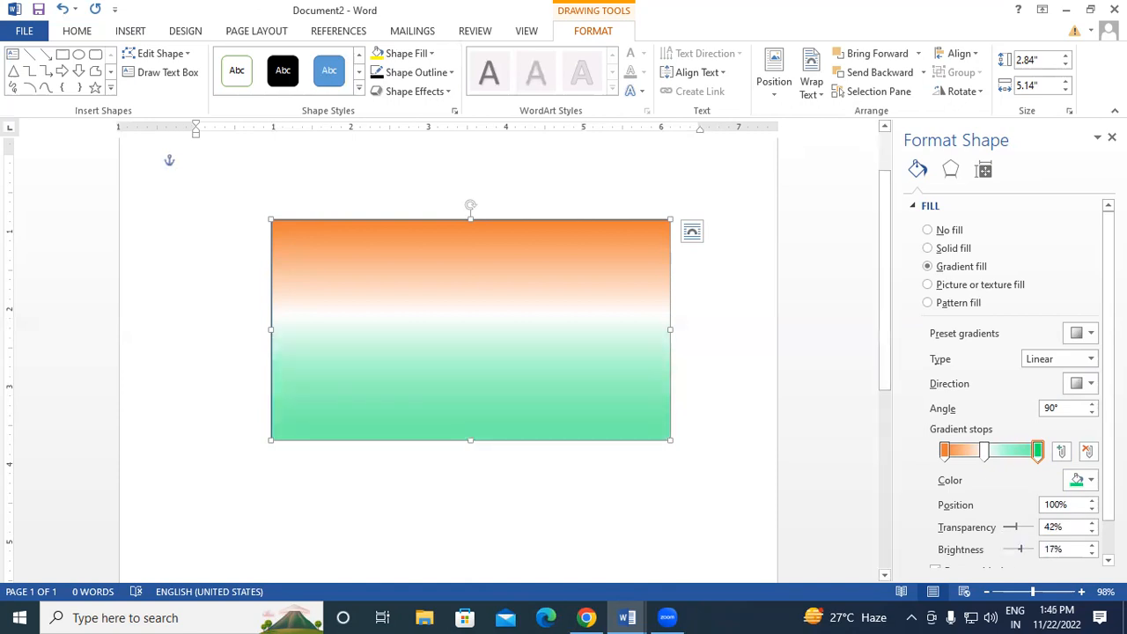
Turn off the gradient's Rotate with shape option and try rotating the rectangle.
{"action": "scroll", "coordinate": [1019, 382], "scroll_direction": "down", "scroll_amount": 2}
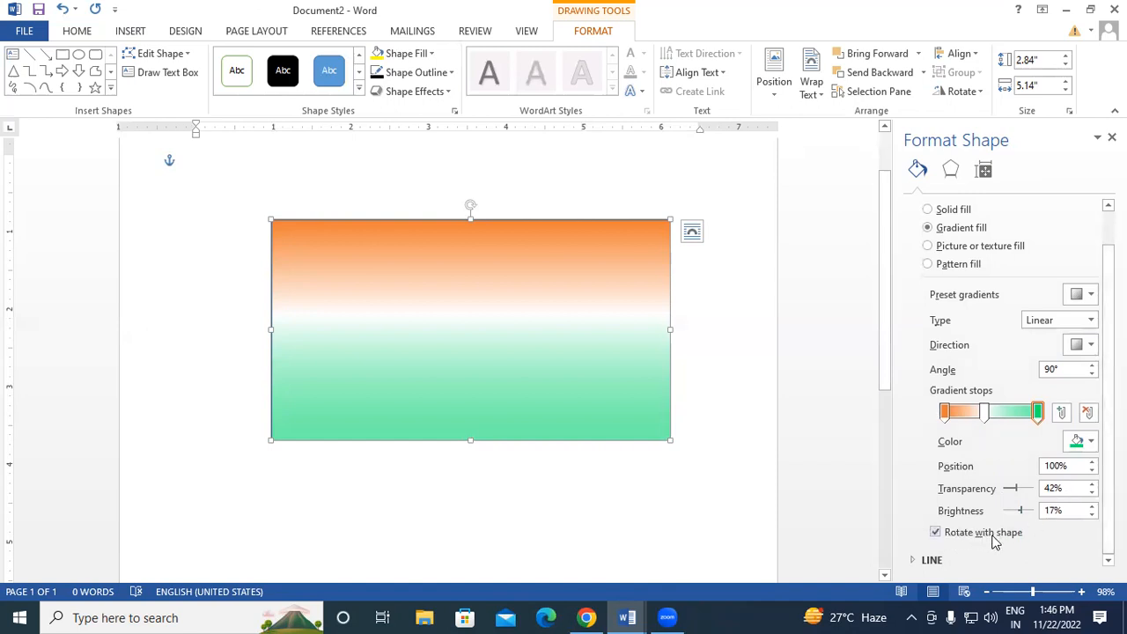
{"action": "left_click", "coordinate": [936, 533]}
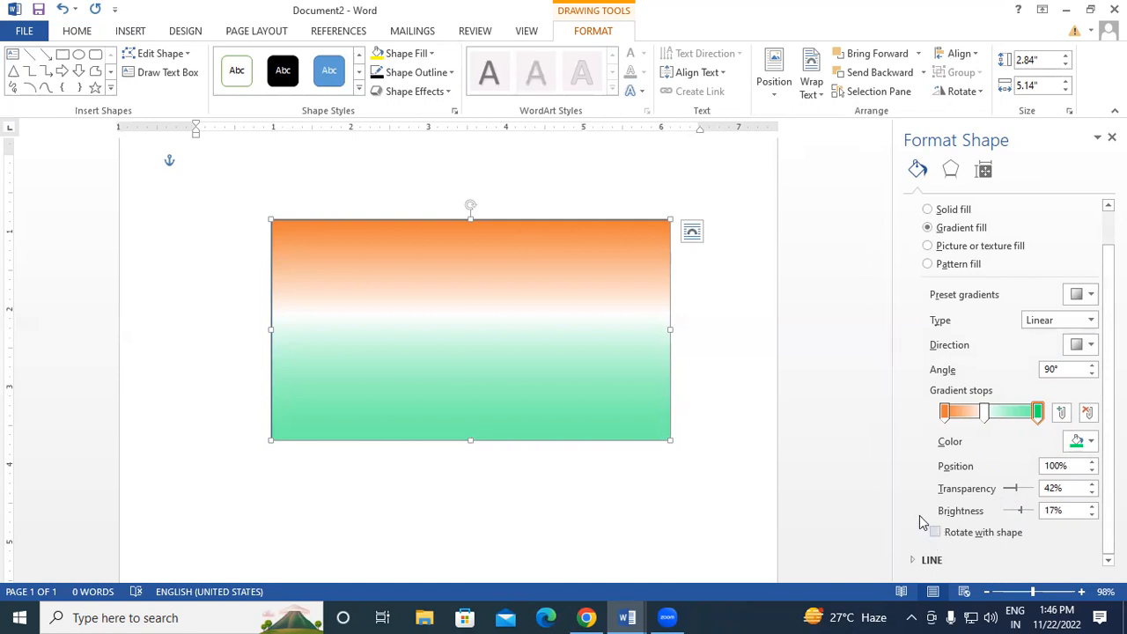
{"action": "mouse_move", "coordinate": [470, 203]}
{"action": "left_mouse_down"}
{"action": "mouse_move", "coordinate": [523, 219]}
{"action": "mouse_move", "coordinate": [470, 204]}
{"action": "left_mouse_up"}
Try the linear gradient directions at 135°, 180°, 225° and 45°, and return the direction to 90°.
{"action": "left_click", "coordinate": [1092, 345]}
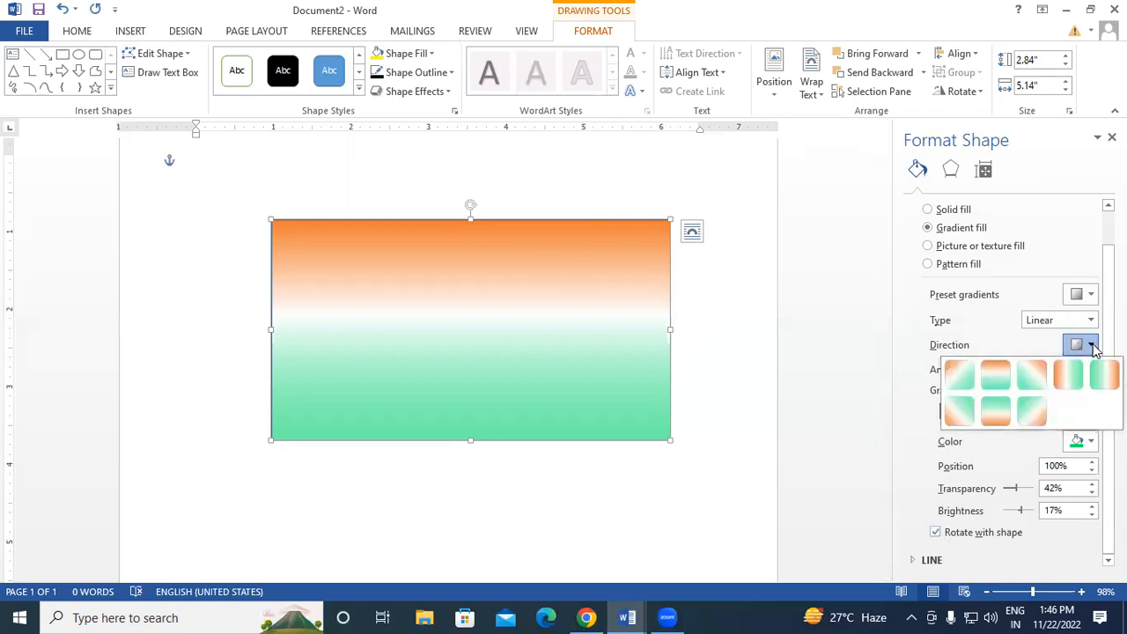
{"action": "left_click", "coordinate": [1031, 376]}
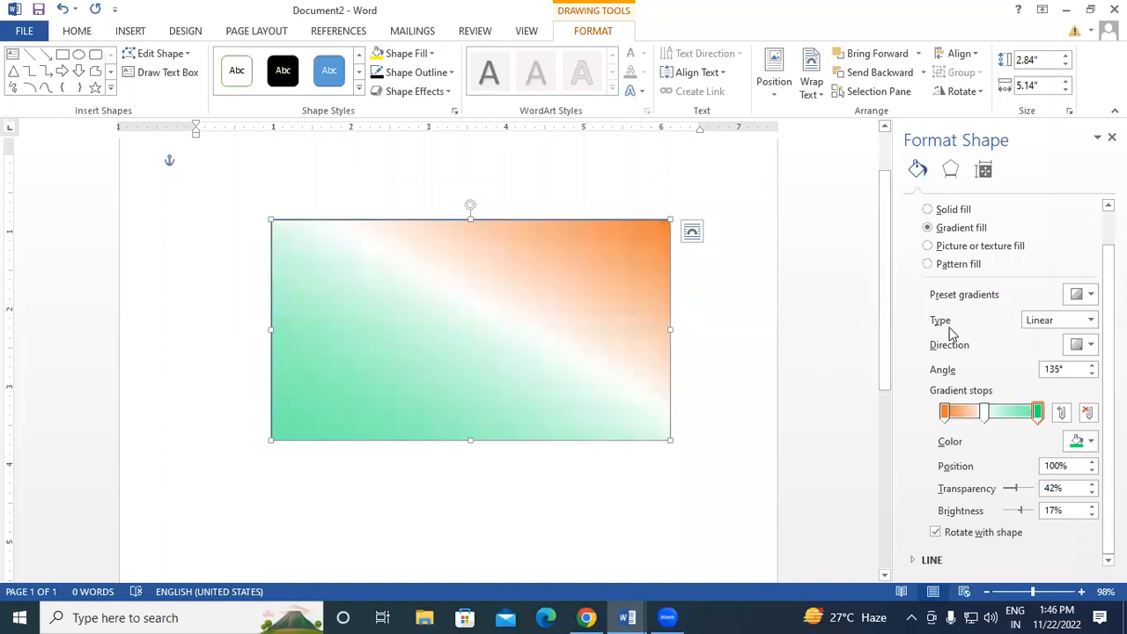
{"action": "left_click", "coordinate": [1090, 345]}
{"action": "left_click", "coordinate": [1097, 374]}
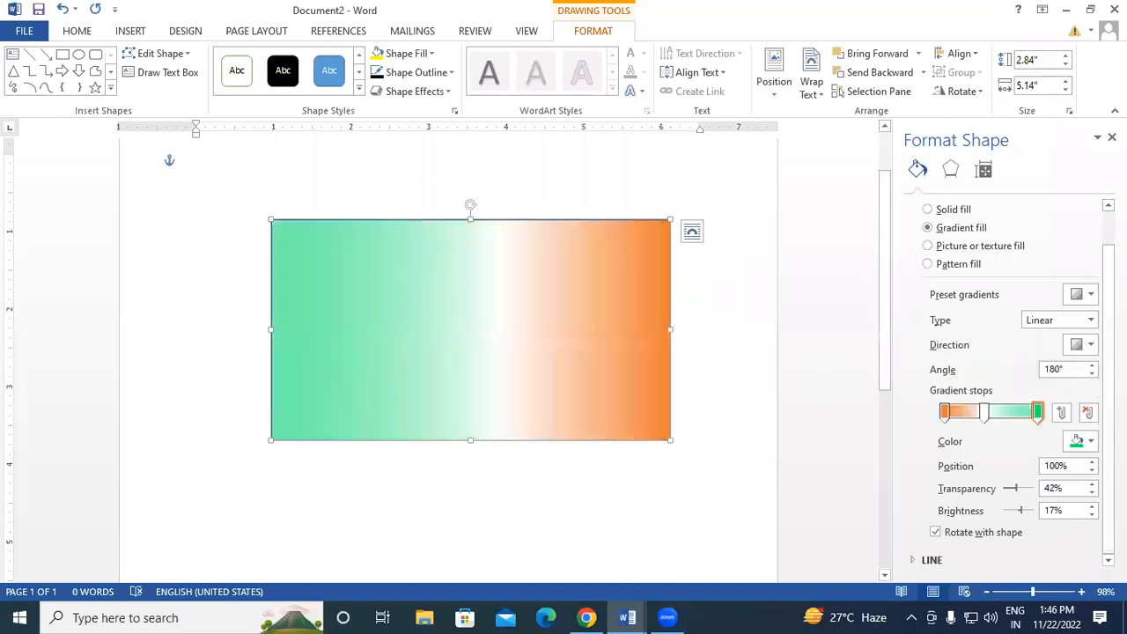
{"action": "left_click", "coordinate": [1083, 345]}
{"action": "left_click", "coordinate": [1035, 413]}
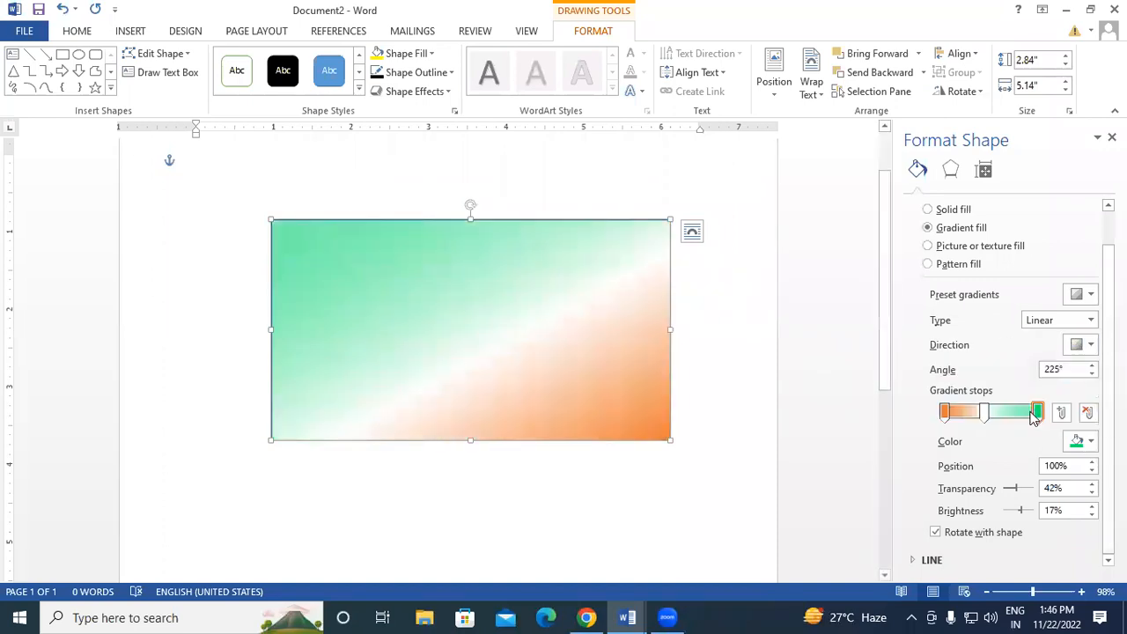
{"action": "left_click", "coordinate": [1091, 345]}
{"action": "left_click", "coordinate": [964, 377]}
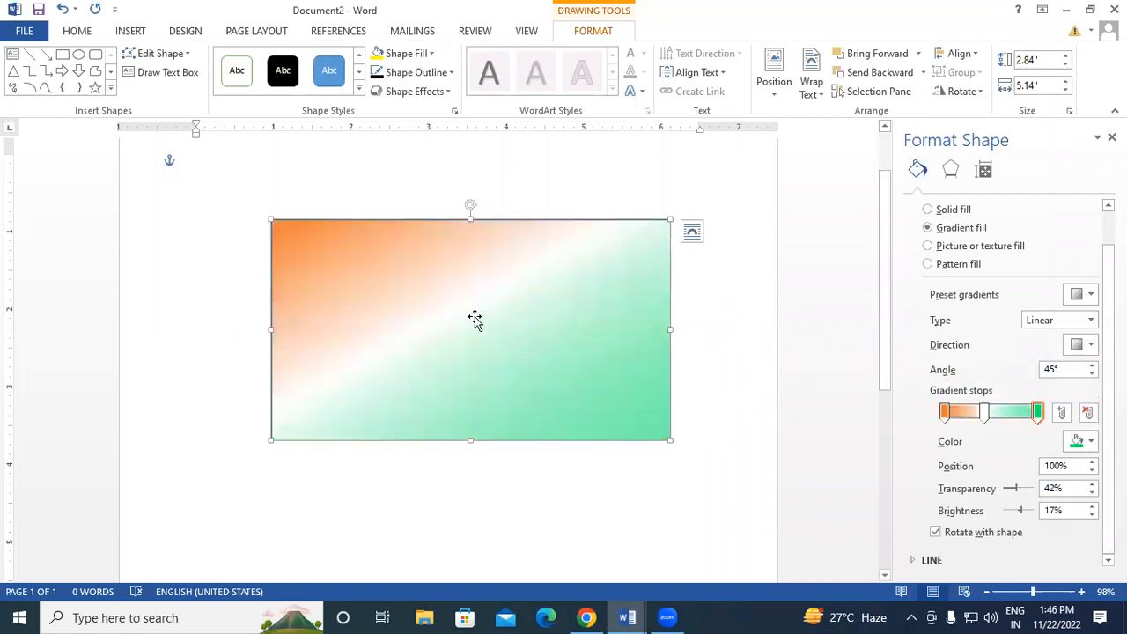
{"action": "left_click", "coordinate": [1090, 345]}
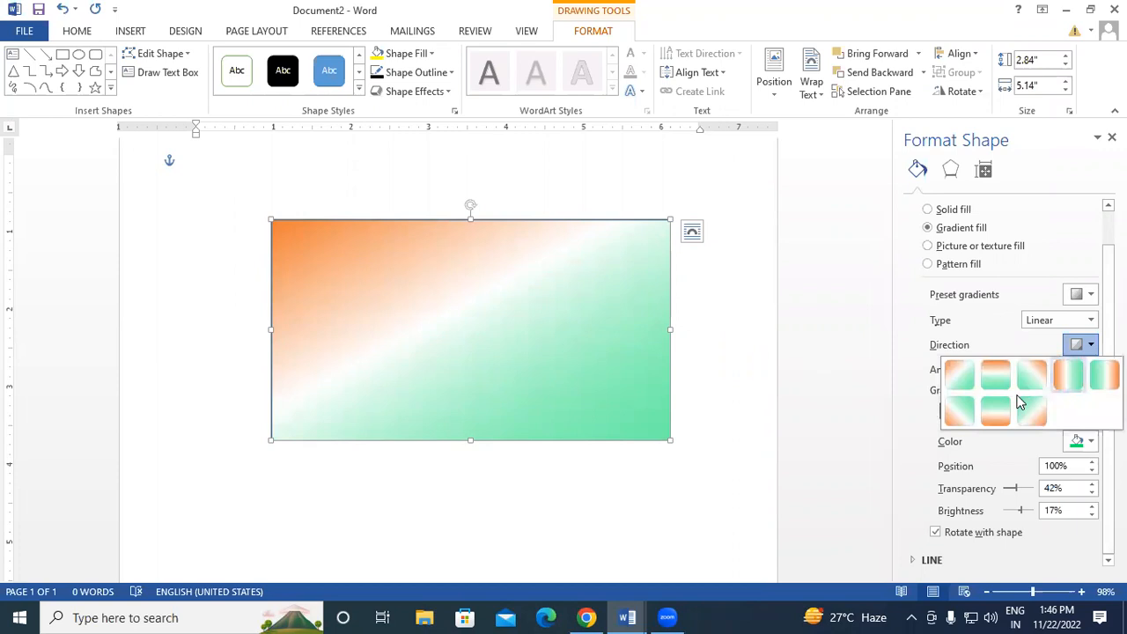
{"action": "left_click", "coordinate": [996, 384]}
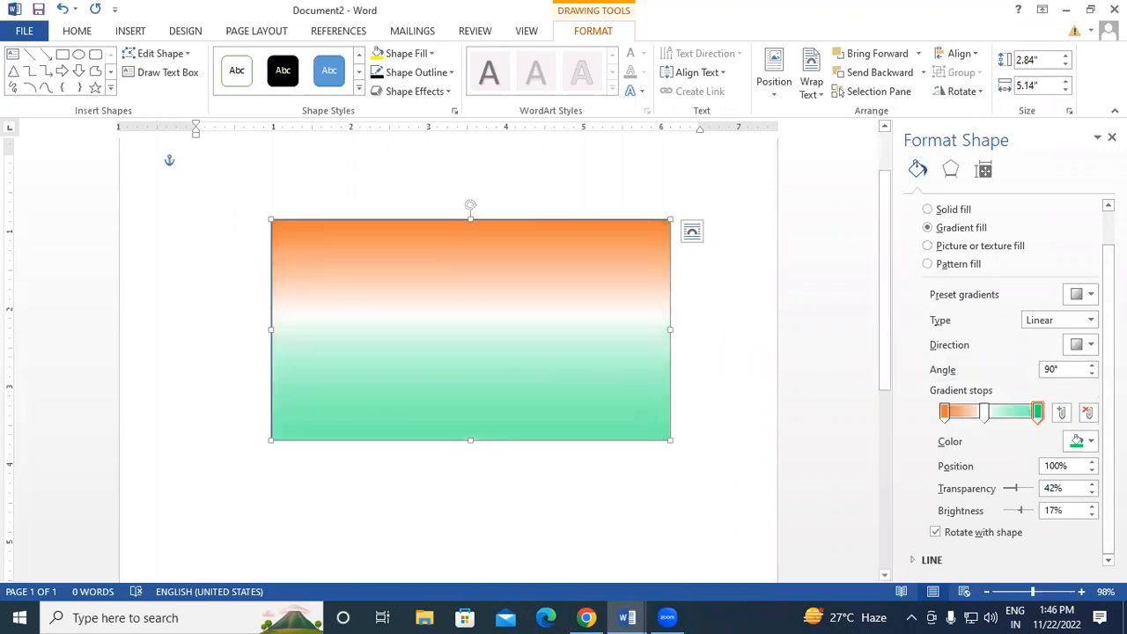
Try the Radial, Rectangular and Path gradient types on the rectangle's orange, white and green fill.
{"action": "left_click", "coordinate": [1089, 320]}
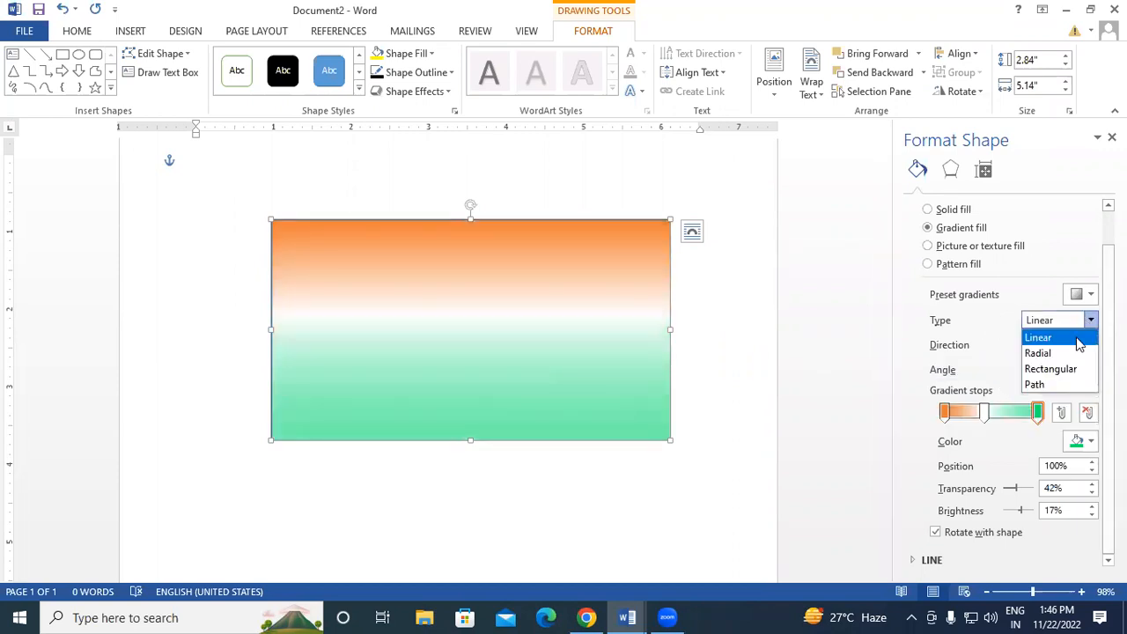
{"action": "left_click", "coordinate": [1059, 353]}
{"action": "left_click", "coordinate": [1092, 321]}
{"action": "left_click", "coordinate": [1063, 370]}
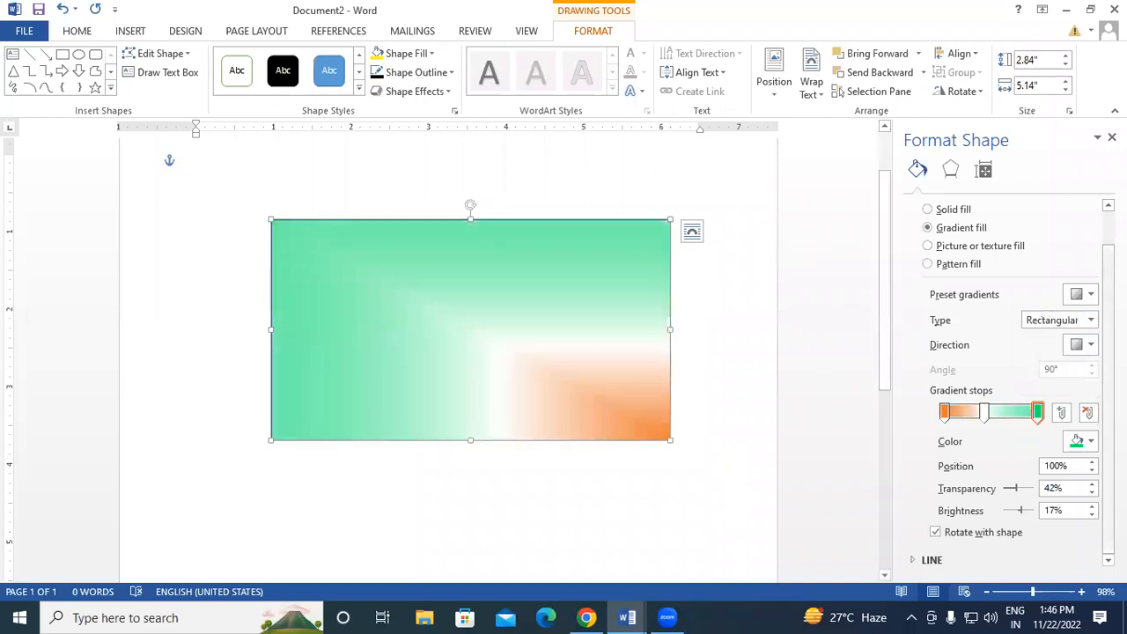
{"action": "left_click", "coordinate": [1090, 321]}
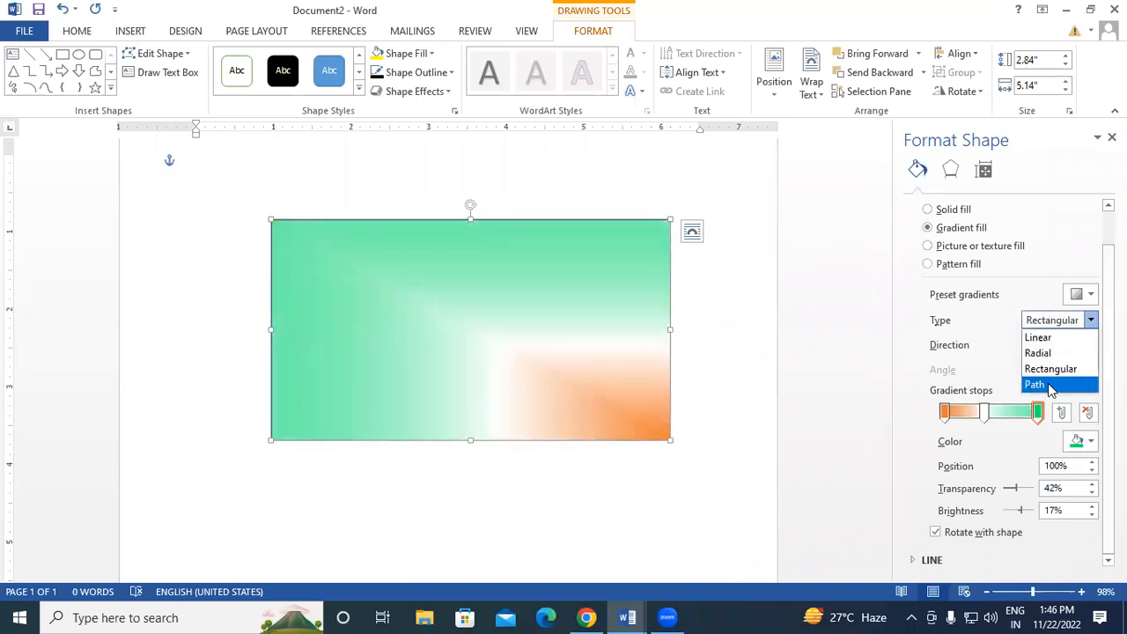
{"action": "left_click", "coordinate": [1050, 387]}
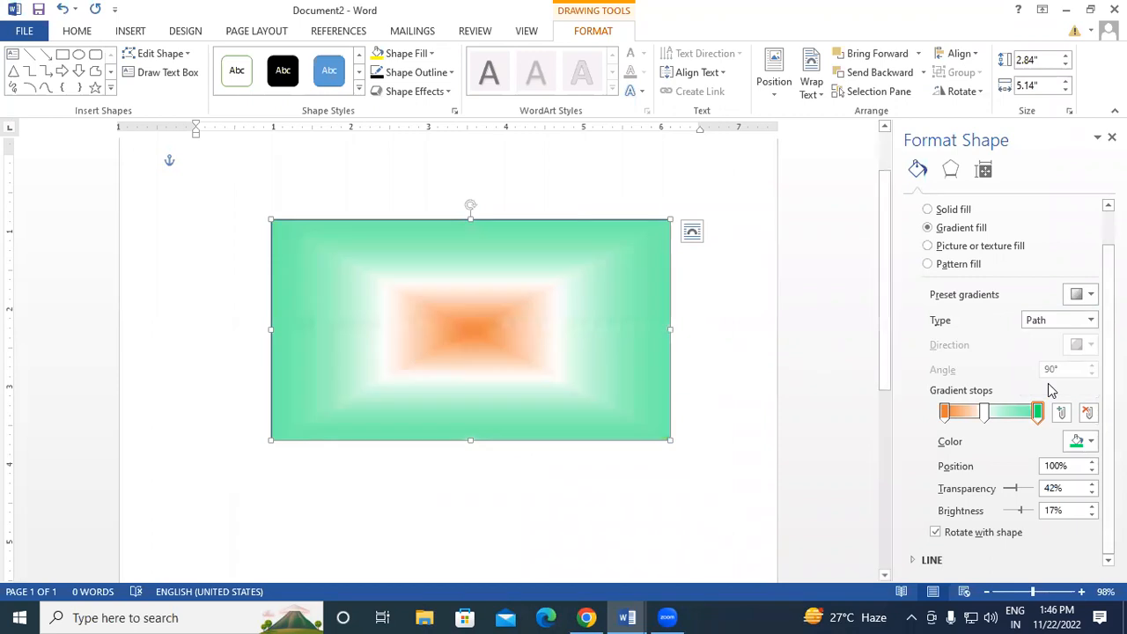
{"action": "left_click", "coordinate": [1092, 320]}
{"action": "left_click", "coordinate": [1097, 300]}
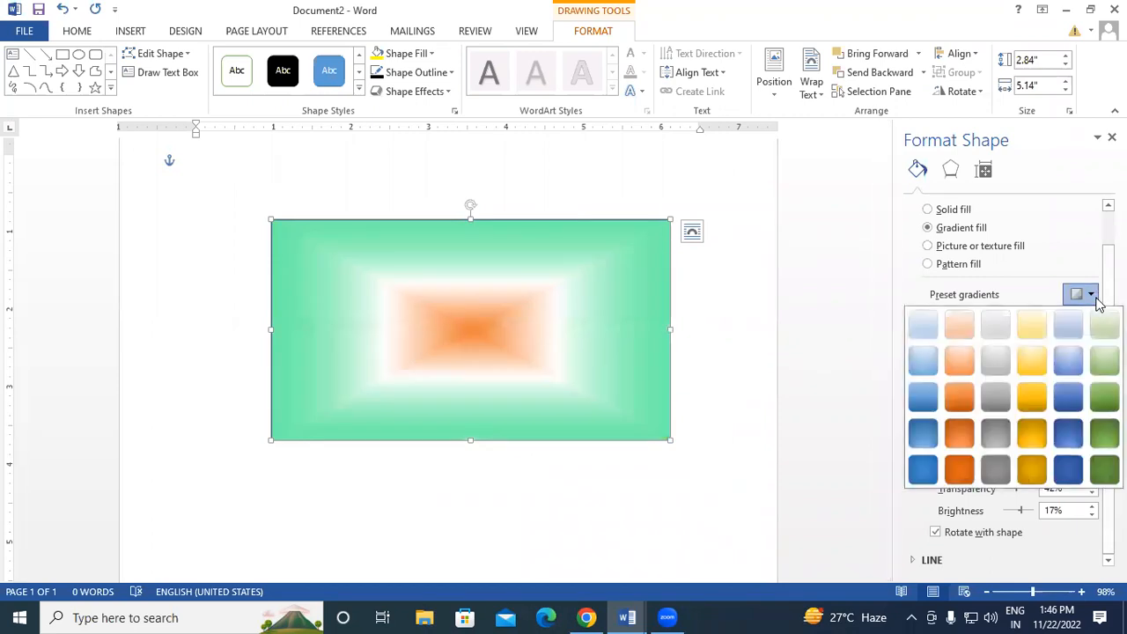
{"action": "left_click", "coordinate": [1094, 294]}
Set the rectangle's gradient type to Linear with the direction at 90°.
{"action": "left_click", "coordinate": [1093, 321]}
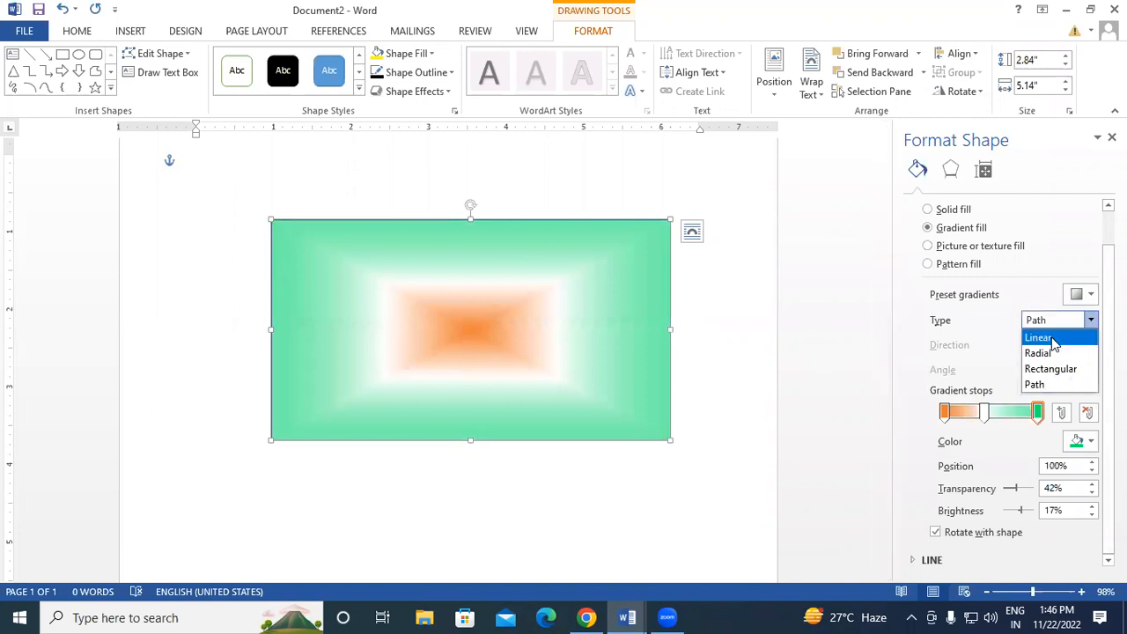
{"action": "left_click", "coordinate": [1053, 332]}
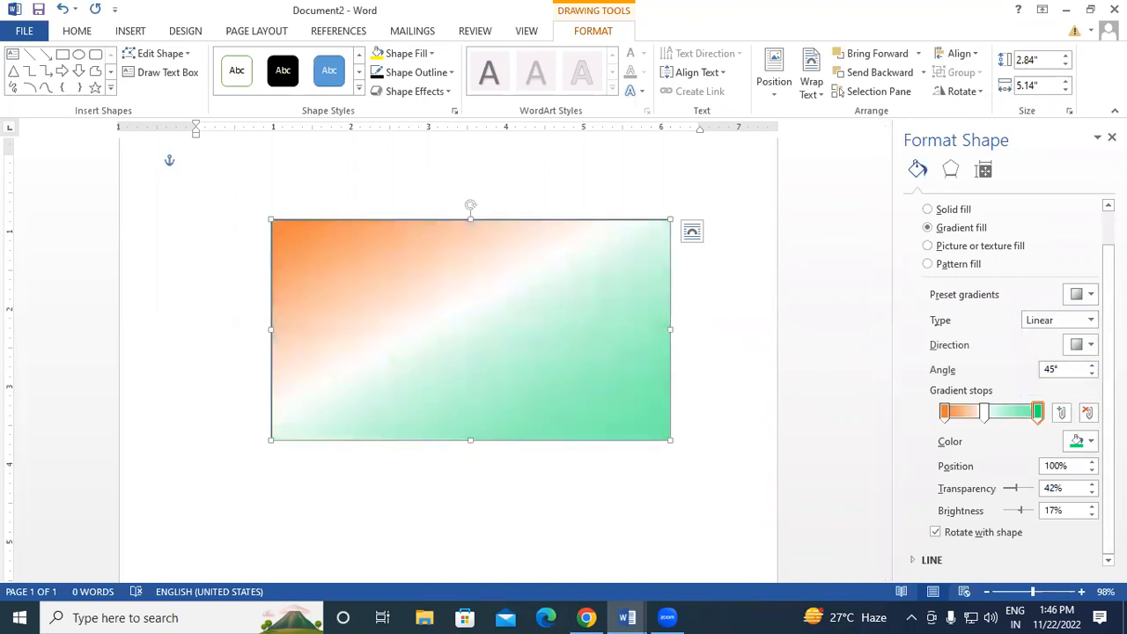
{"action": "left_click", "coordinate": [1093, 345]}
{"action": "left_click", "coordinate": [1001, 381]}
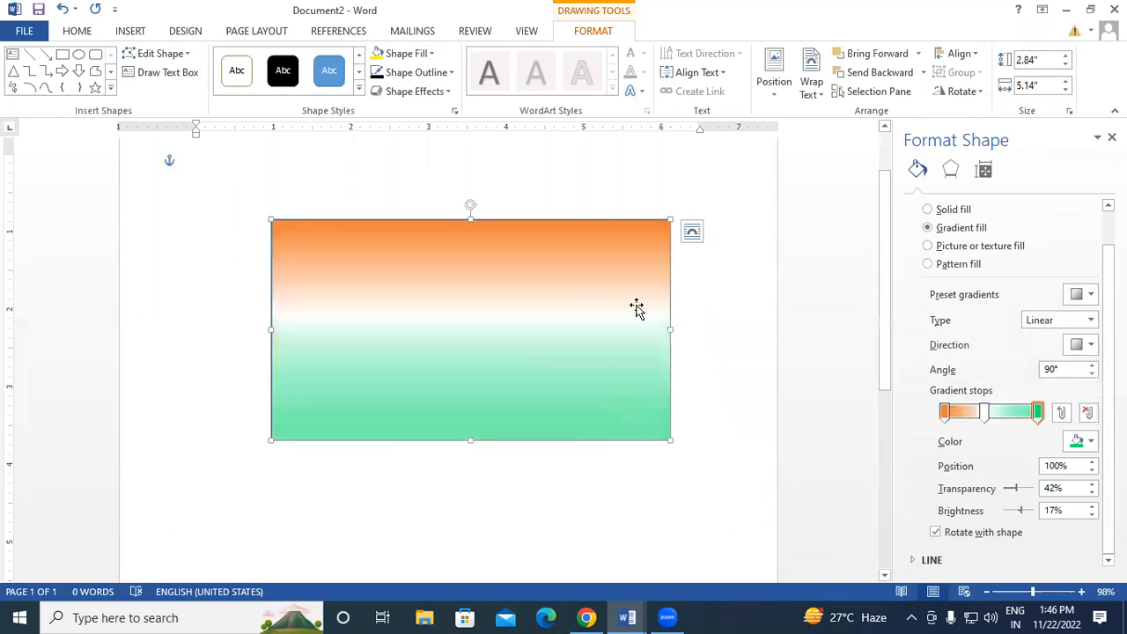
Enlarge the rectangle to about 2.9" high by 5.51" wide, and try a pattern fill before restoring the gradient fill.
{"action": "left_click_drag", "start_coordinate": [669, 440], "coordinate": [698, 445]}
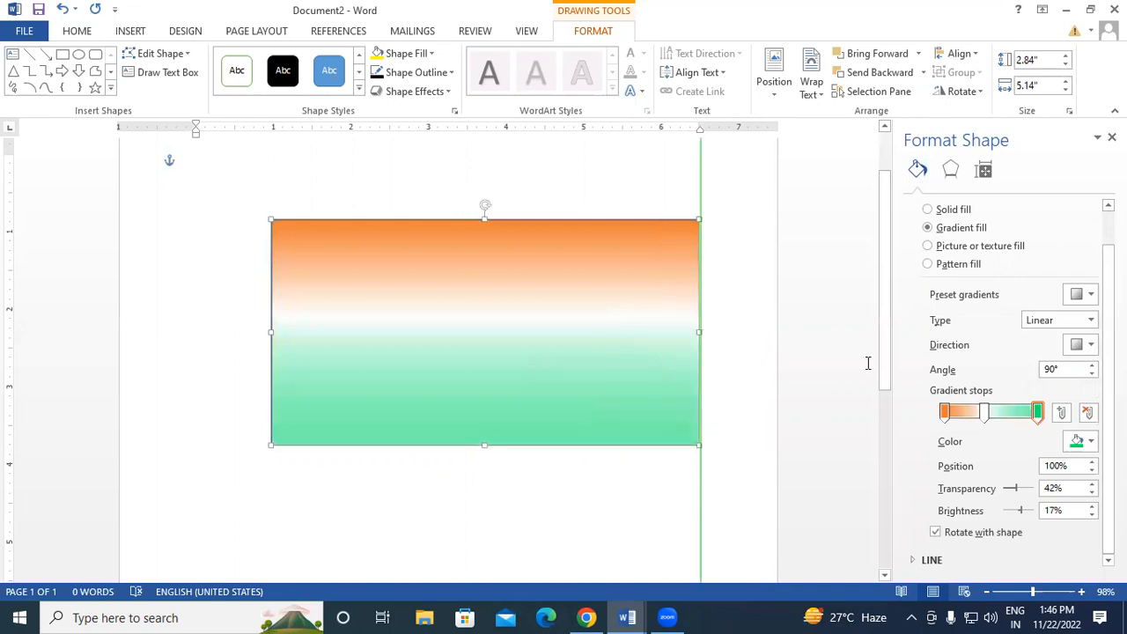
{"action": "left_click", "coordinate": [935, 264]}
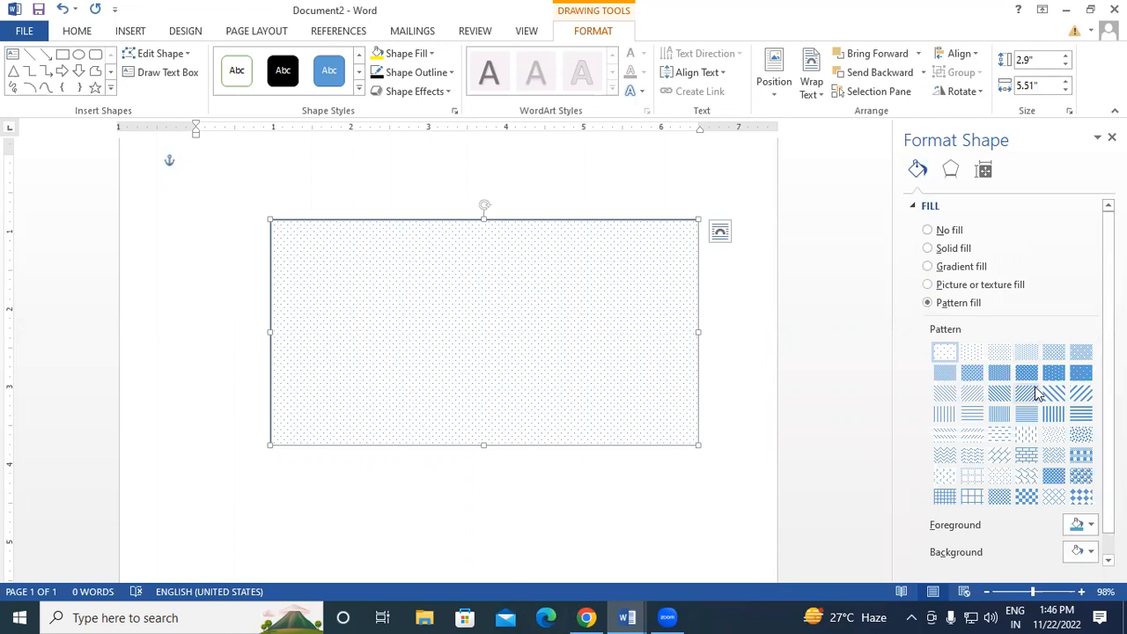
{"action": "left_click", "coordinate": [929, 267]}
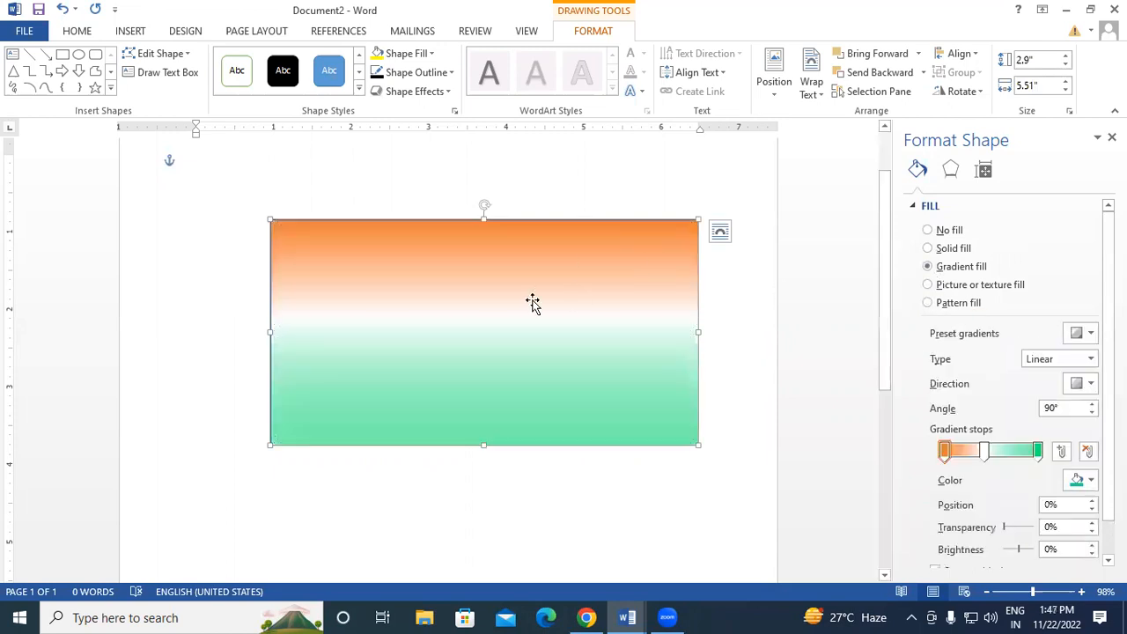
{"action": "left_click", "coordinate": [1111, 138]}
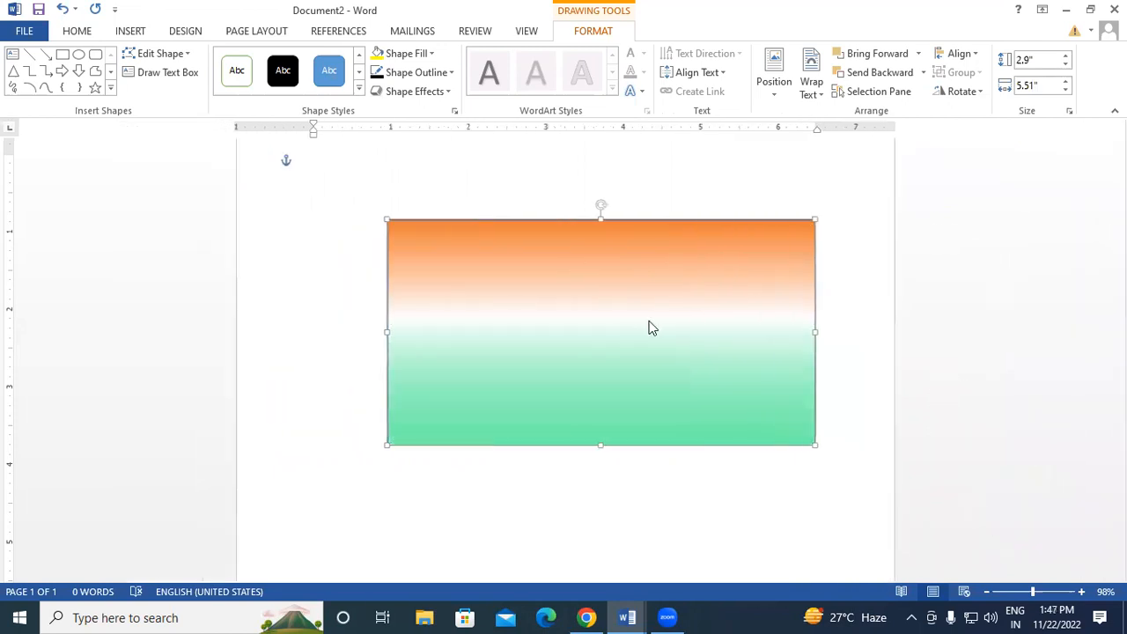
Add the text "IND" inside the gradient rectangle and set its font color to black.
{"action": "right_click", "coordinate": [602, 311]}
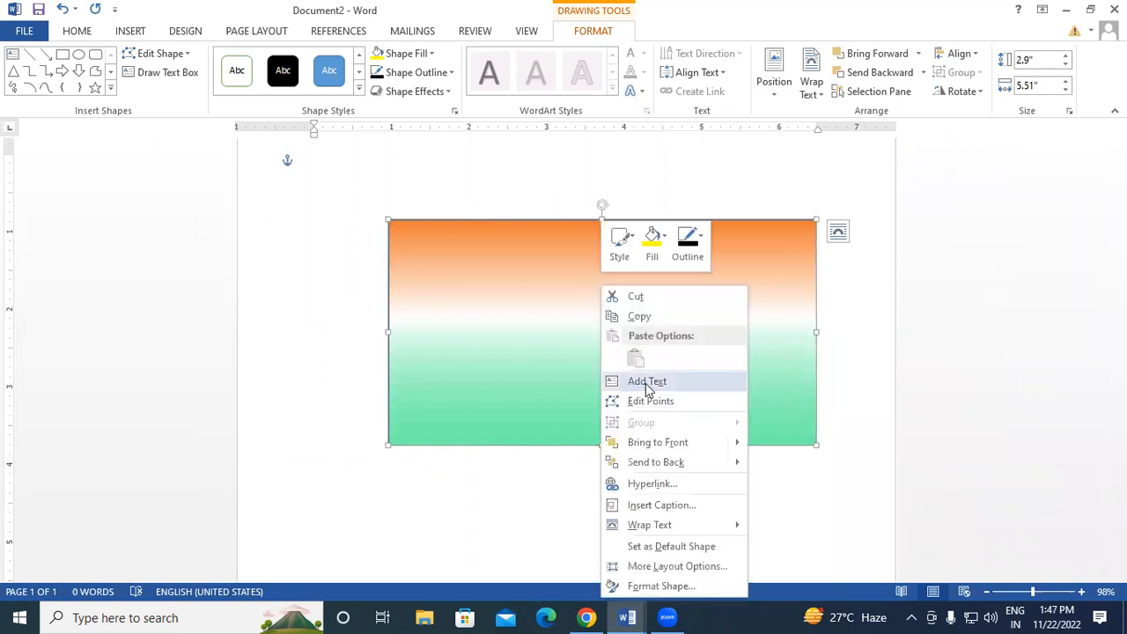
{"action": "left_click", "coordinate": [647, 382]}
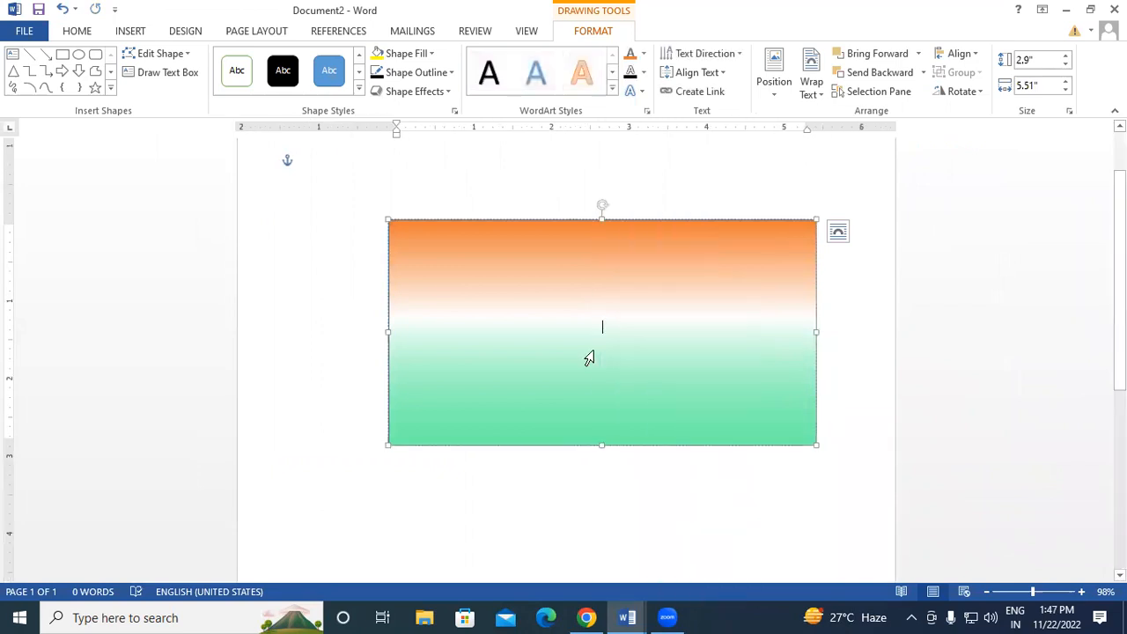
{"action": "type", "text": "IND"}
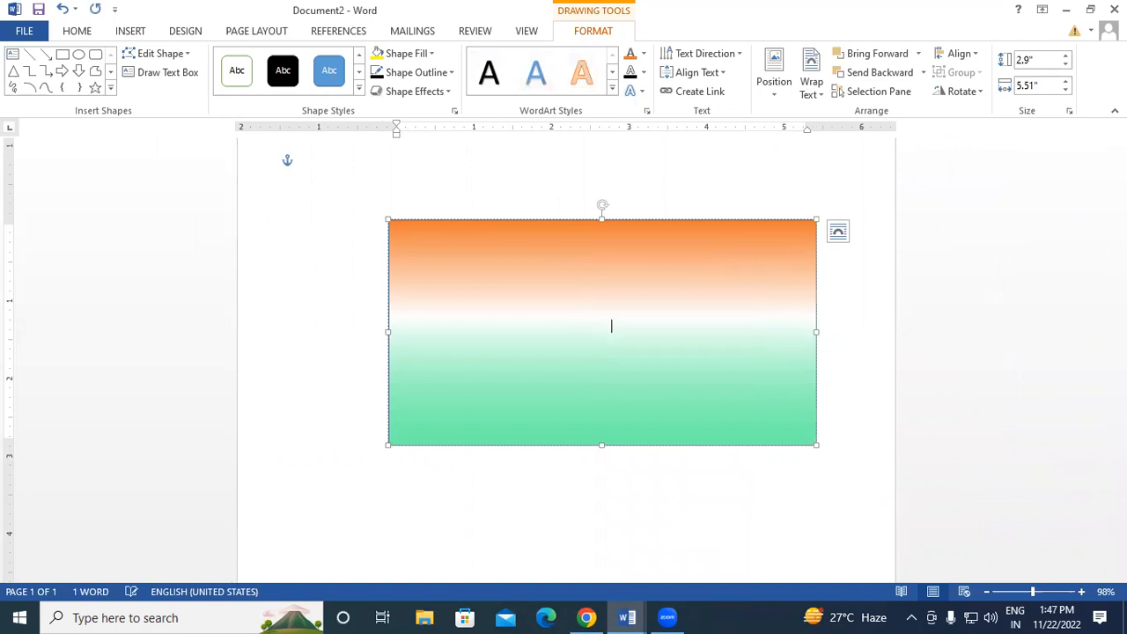
{"action": "key", "text": "ctrl+a"}
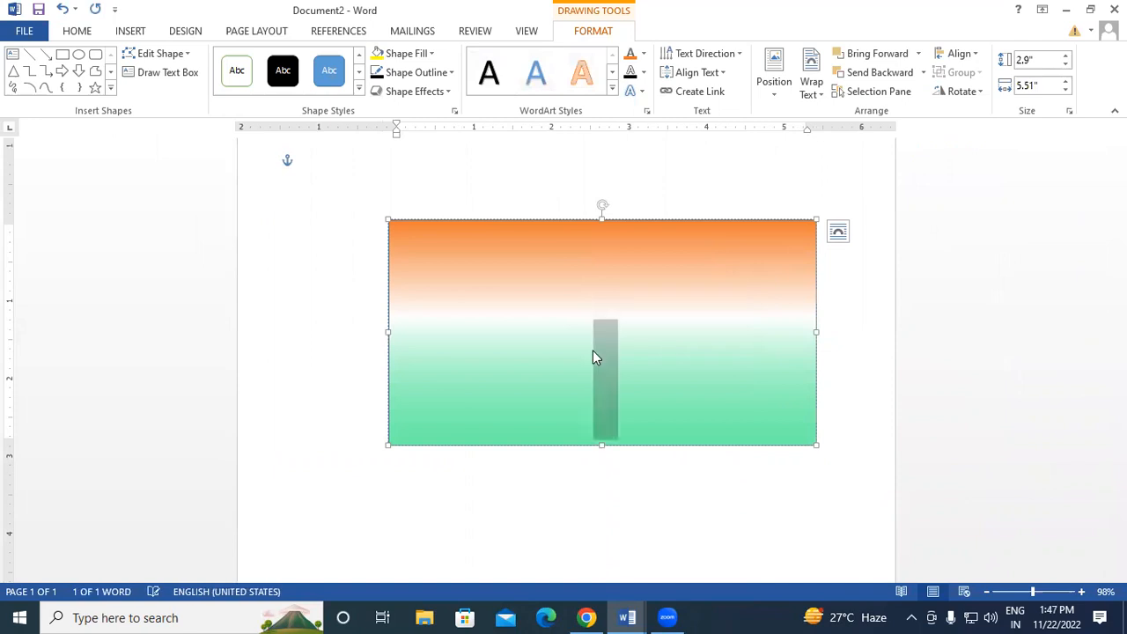
{"action": "left_click", "coordinate": [76, 31]}
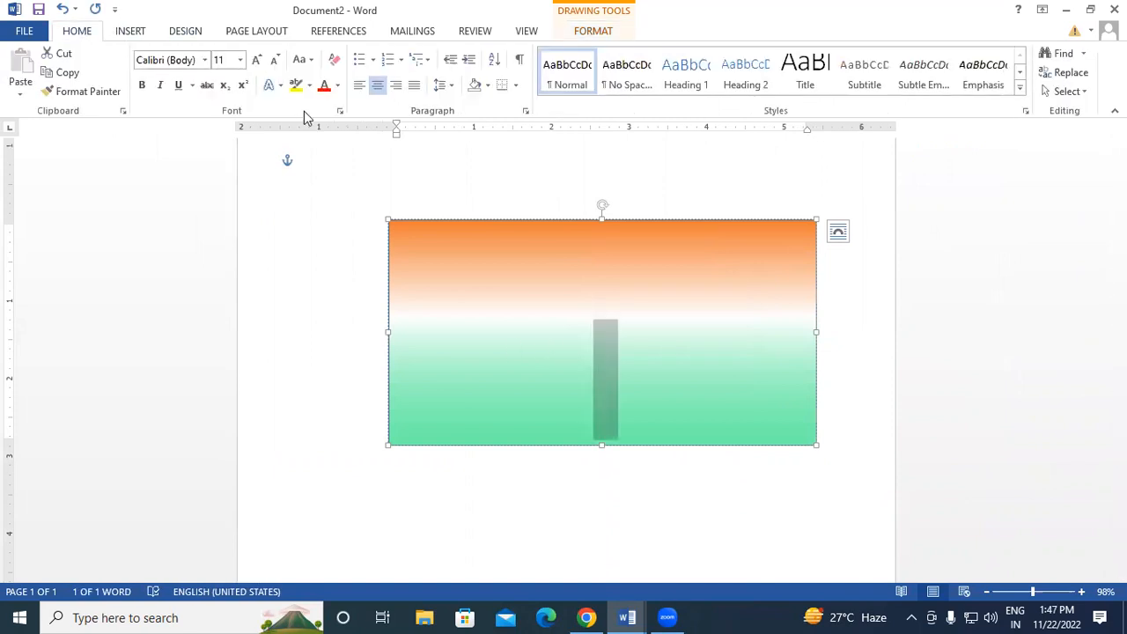
{"action": "left_click", "coordinate": [337, 85]}
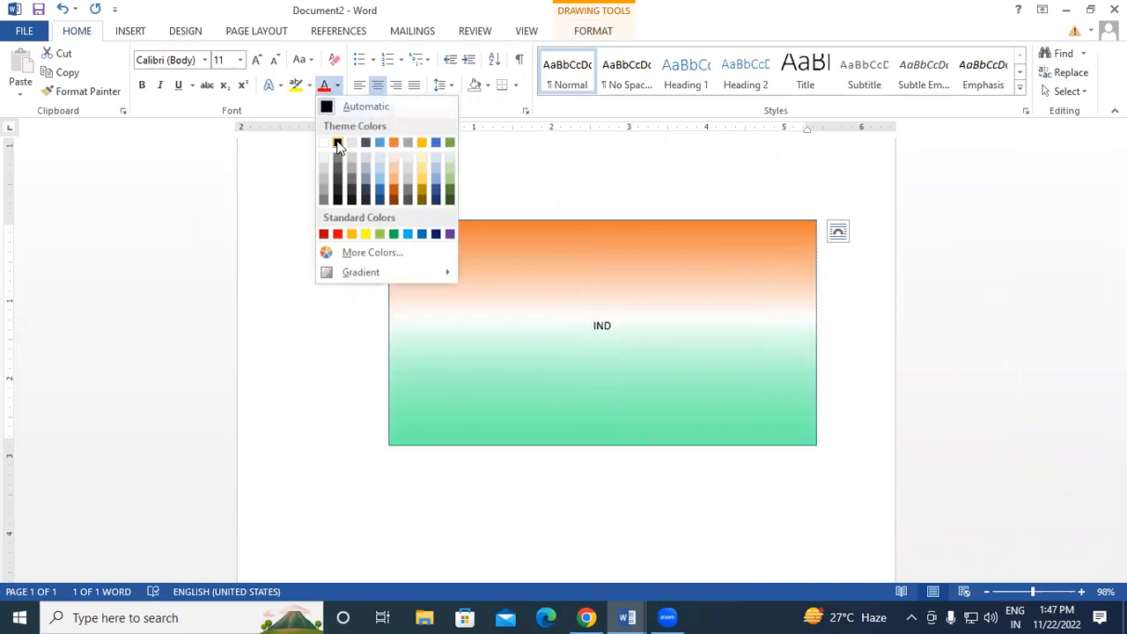
{"action": "left_click", "coordinate": [337, 142]}
Replace the text inside the rectangle with "INDIA".
{"action": "left_click", "coordinate": [628, 333]}
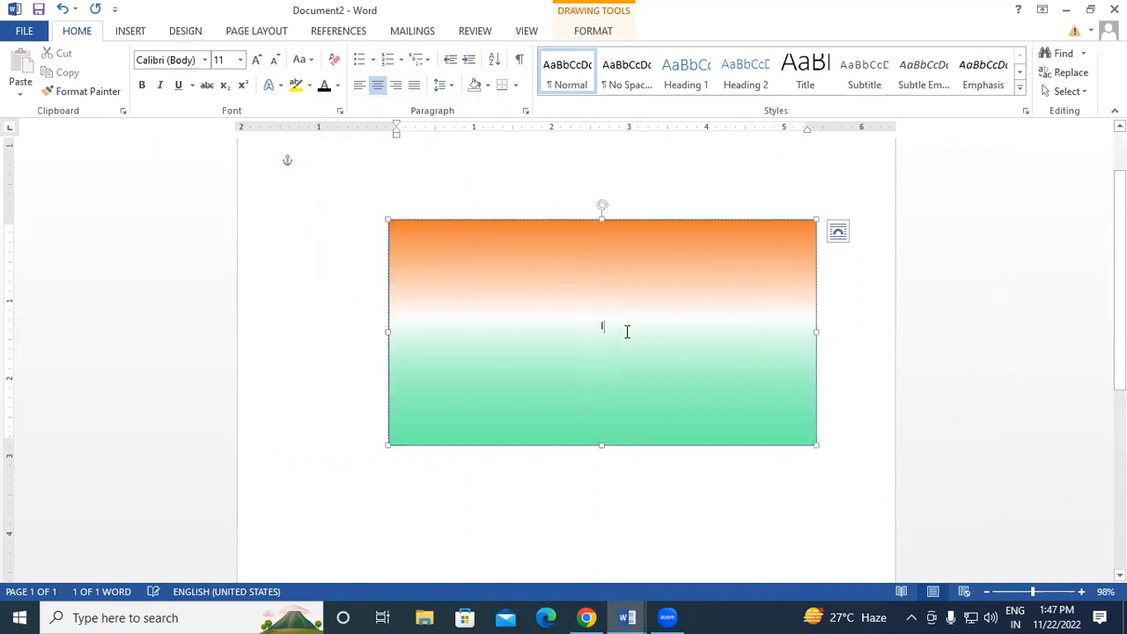
{"action": "key", "text": "BackSpace"}
{"action": "key", "text": "BackSpace"}
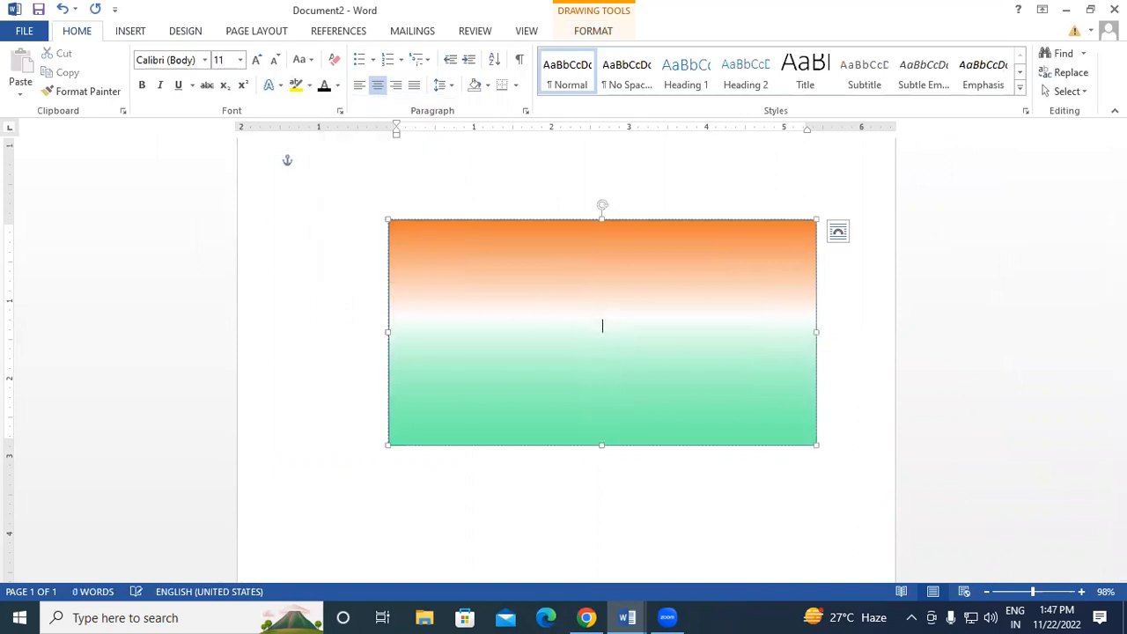
{"action": "type", "text": "INDIA"}
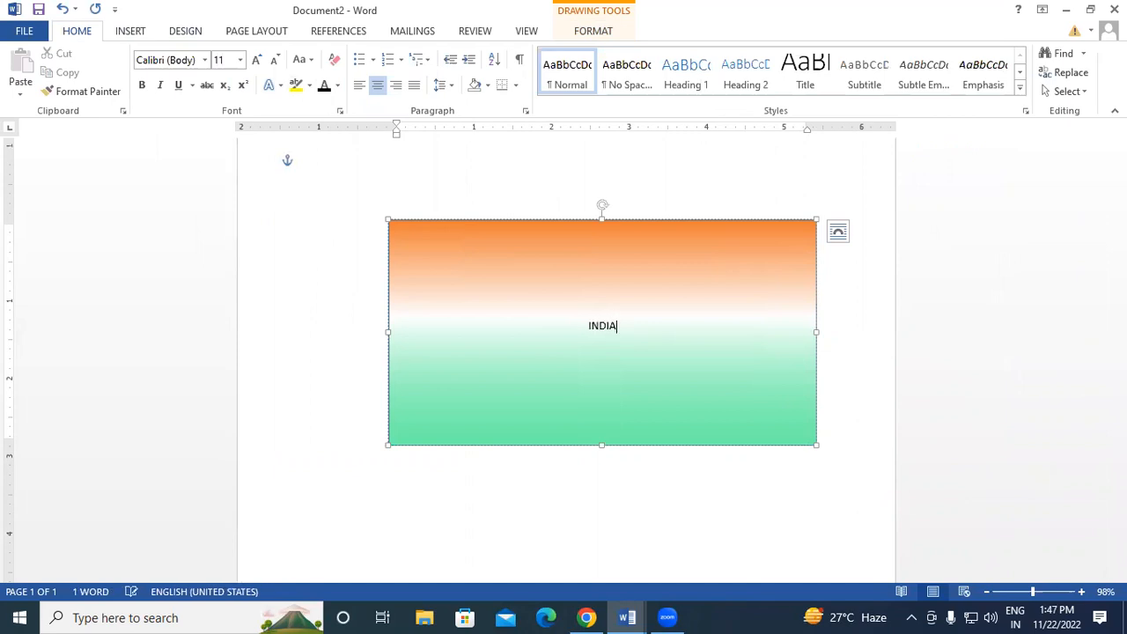
Enlarge the word "INDIA" inside the rectangle to font size 120 and deselect the shape.
{"action": "double_click", "coordinate": [625, 330]}
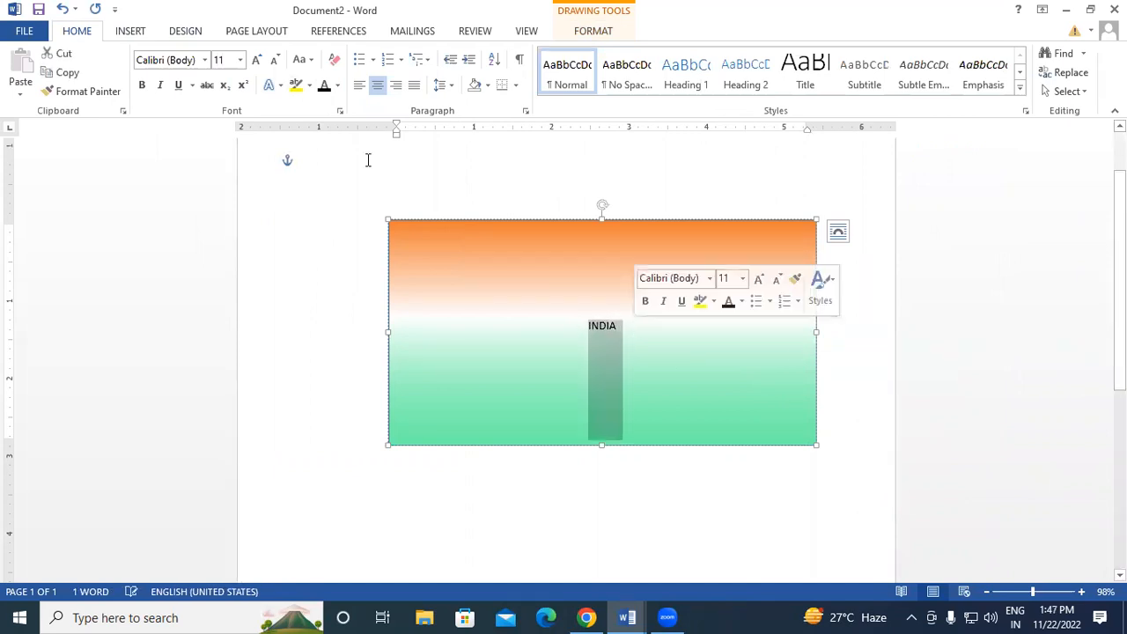
{"action": "left_click", "coordinate": [257, 59]}
{"action": "left_click", "coordinate": [256, 60]}
{"action": "left_click", "coordinate": [257, 62]}
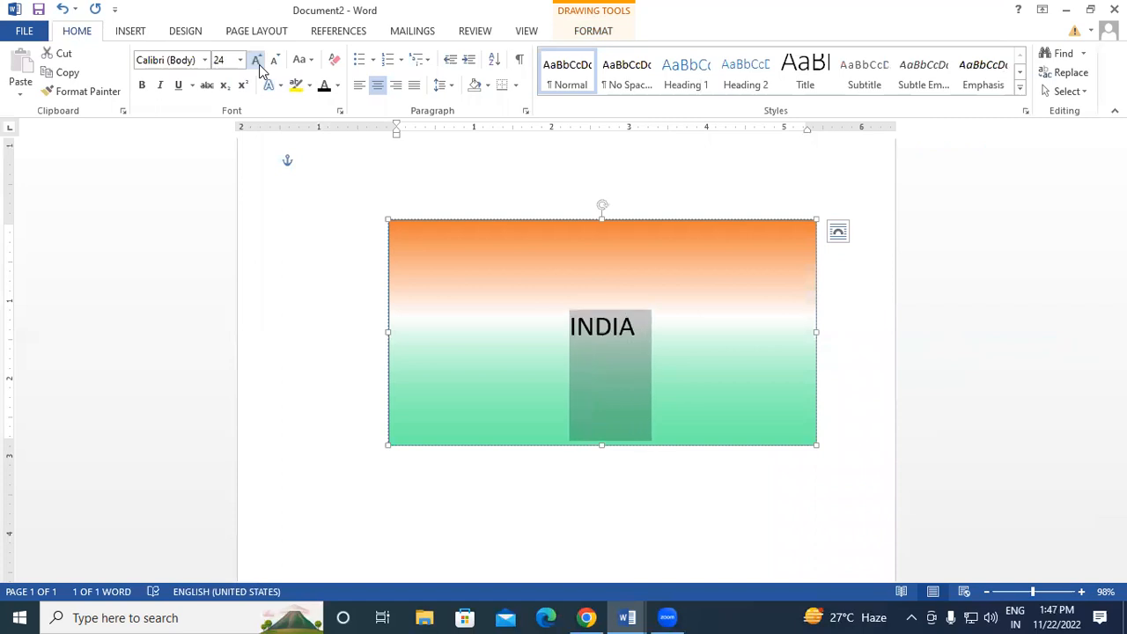
{"action": "left_click", "coordinate": [258, 62]}
{"action": "left_click", "coordinate": [257, 62]}
{"action": "left_click", "coordinate": [257, 61]}
{"action": "left_click", "coordinate": [257, 62]}
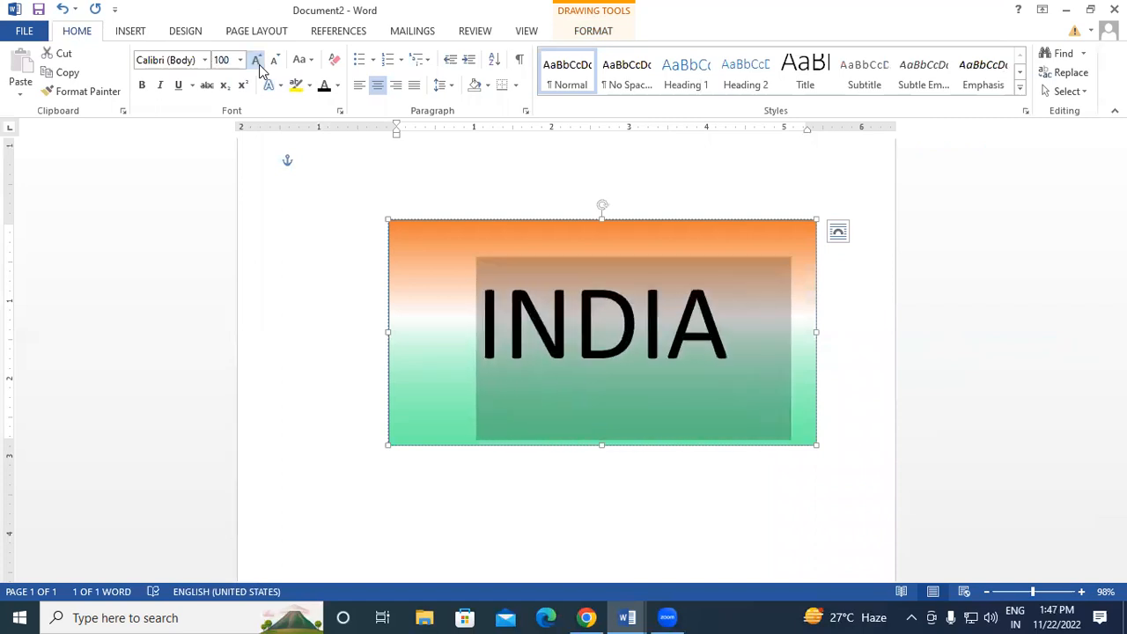
{"action": "left_click", "coordinate": [257, 61]}
{"action": "left_click", "coordinate": [257, 61]}
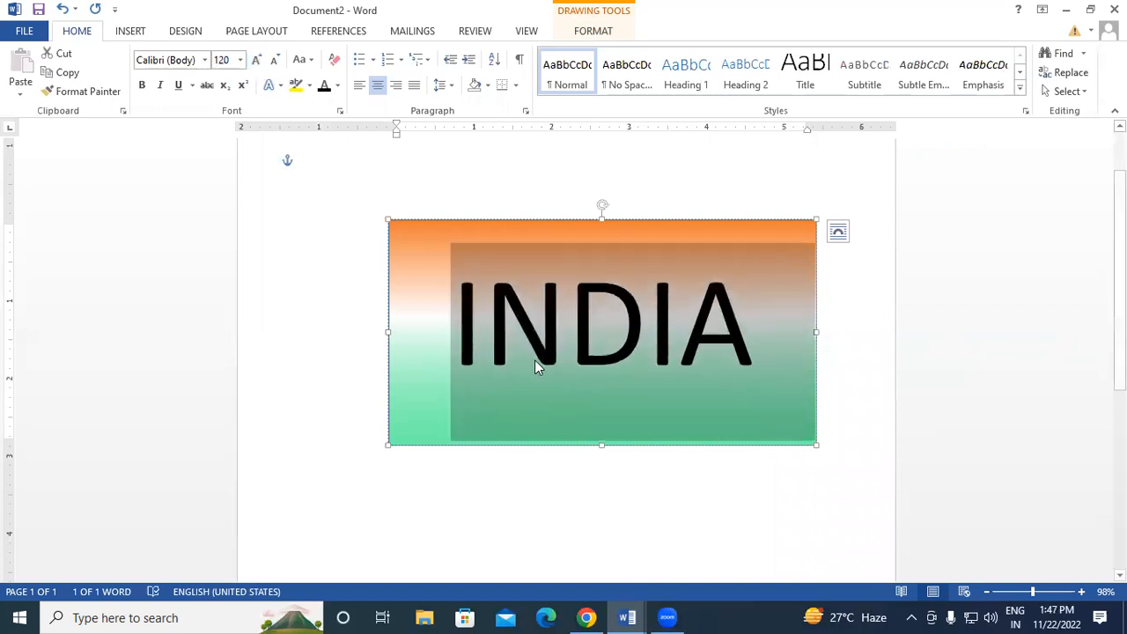
{"action": "left_click", "coordinate": [718, 557]}
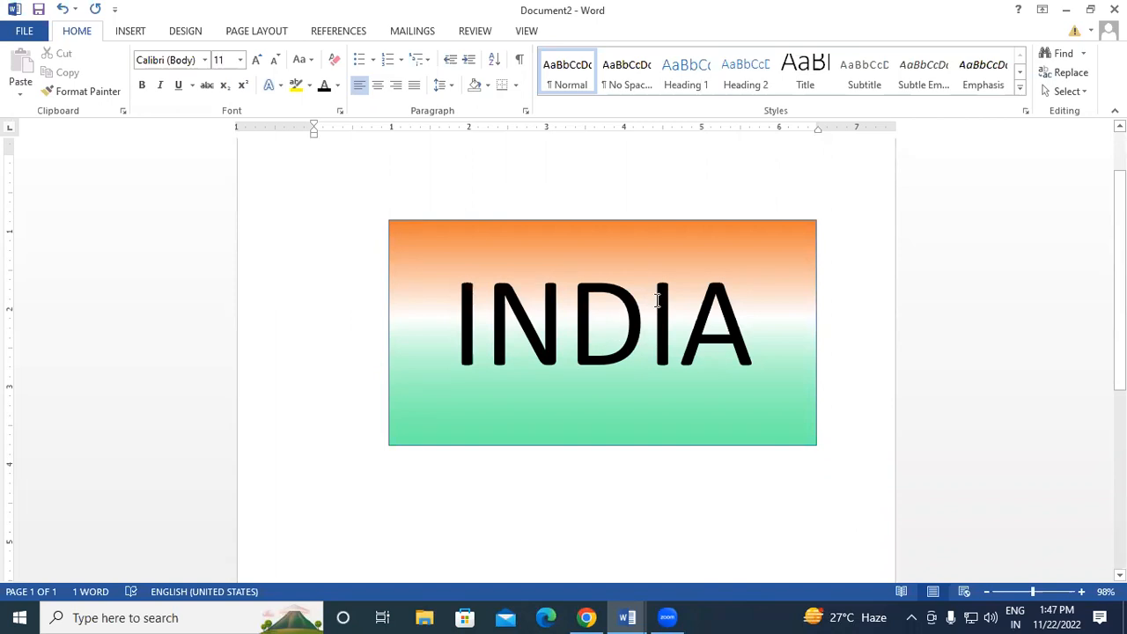
Try inserting a text box below the INDIA rectangle and undo the insertion.
{"action": "left_click", "coordinate": [533, 234]}
{"action": "left_click", "coordinate": [669, 219]}
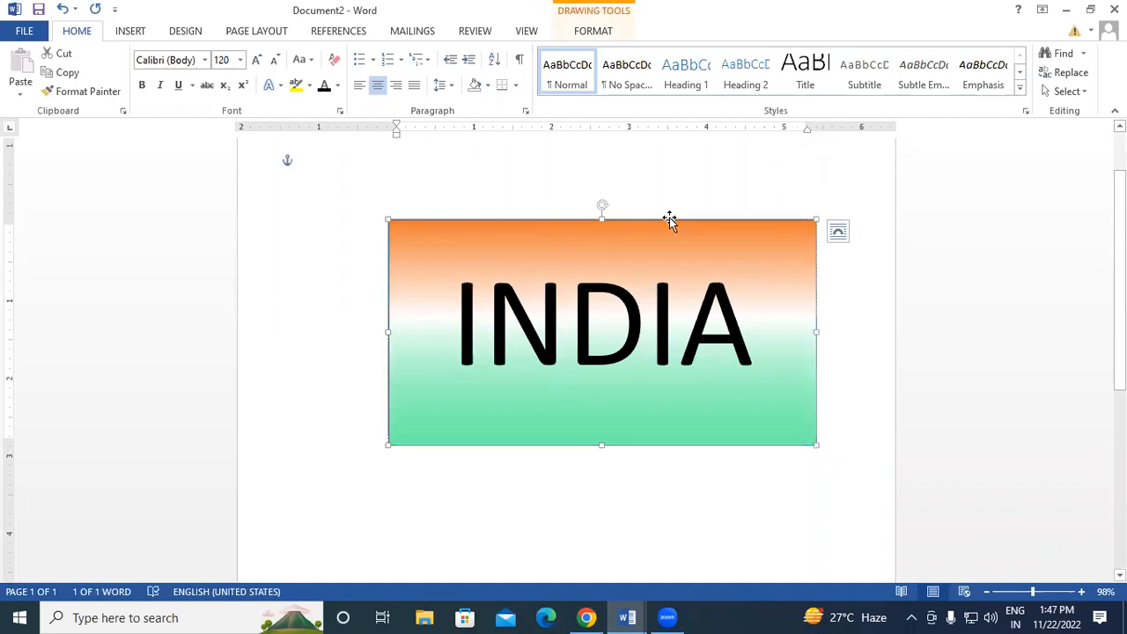
{"action": "left_click", "coordinate": [587, 33]}
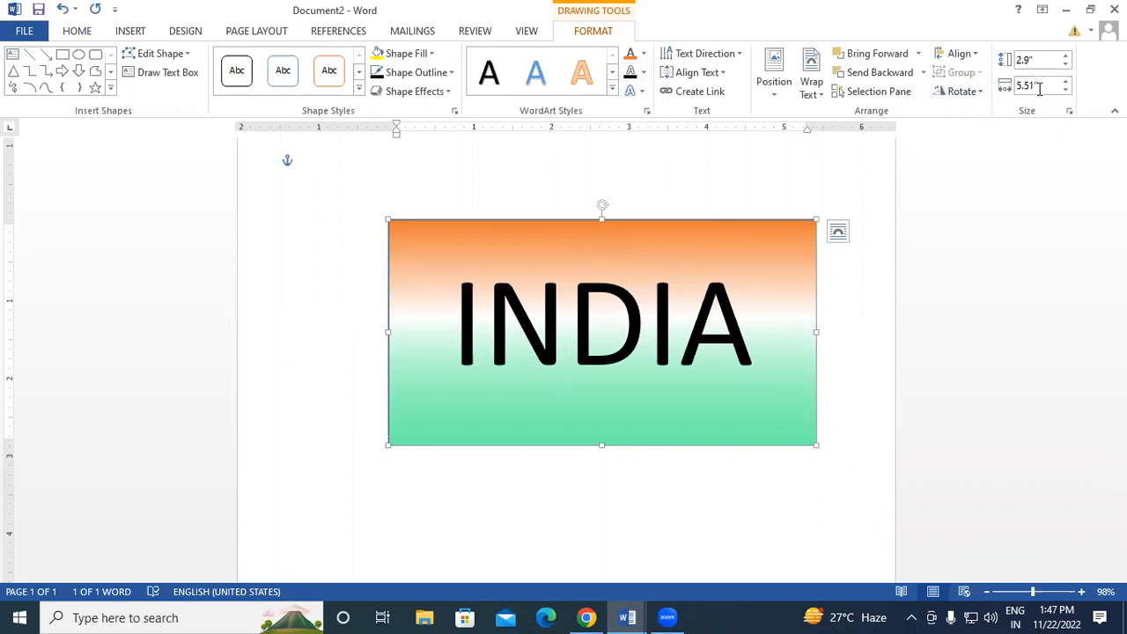
{"action": "left_click", "coordinate": [170, 74]}
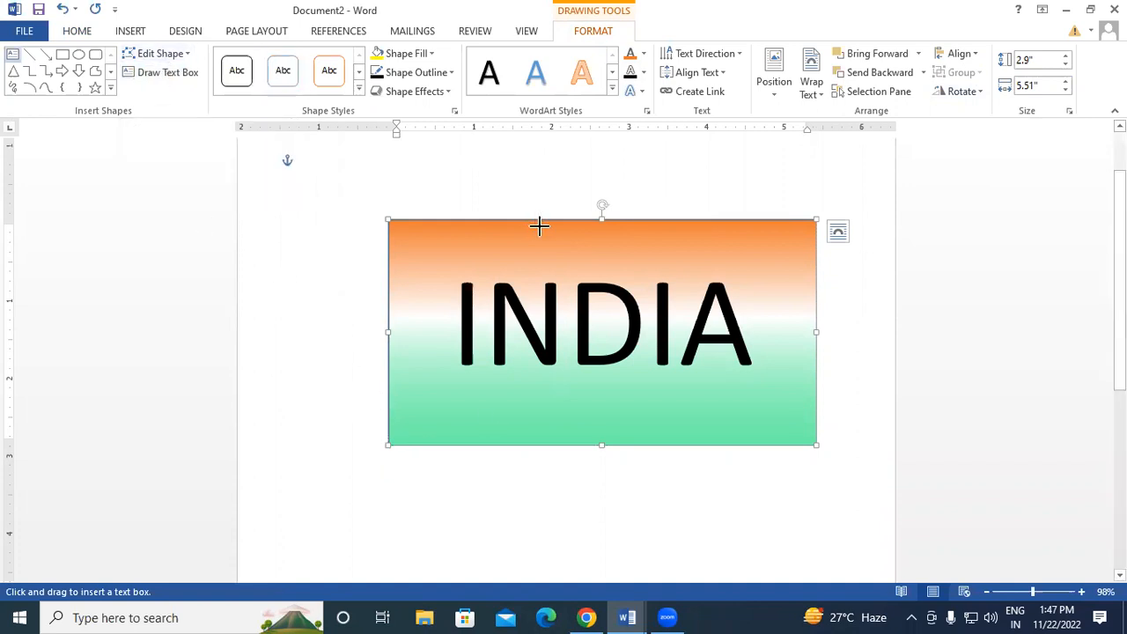
{"action": "left_click", "coordinate": [449, 485]}
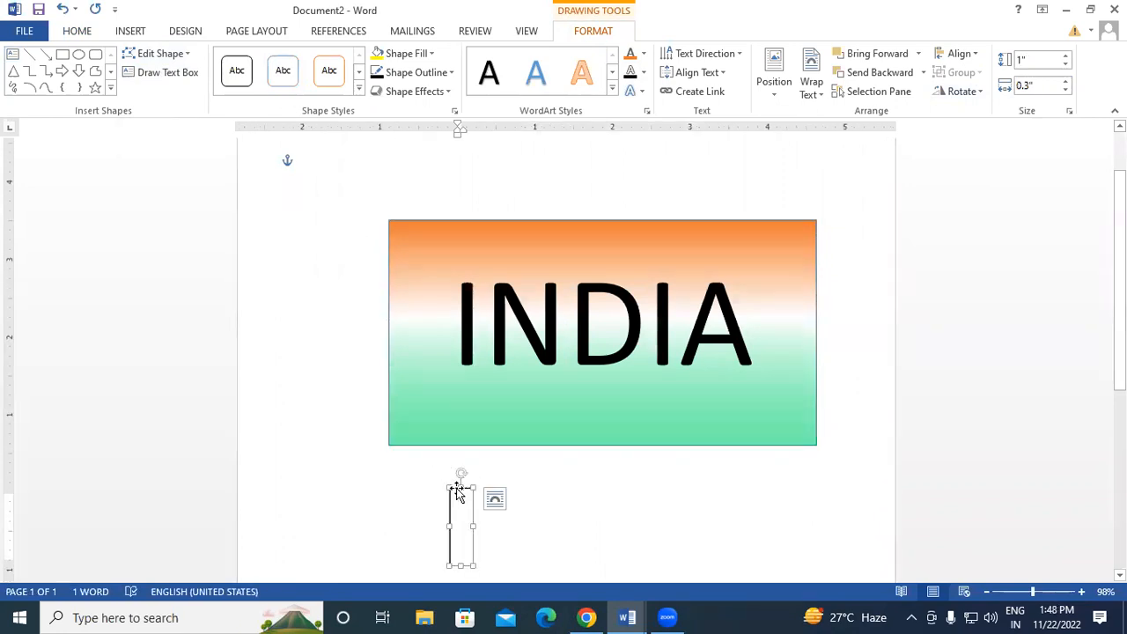
{"action": "key", "text": "ctrl+z"}
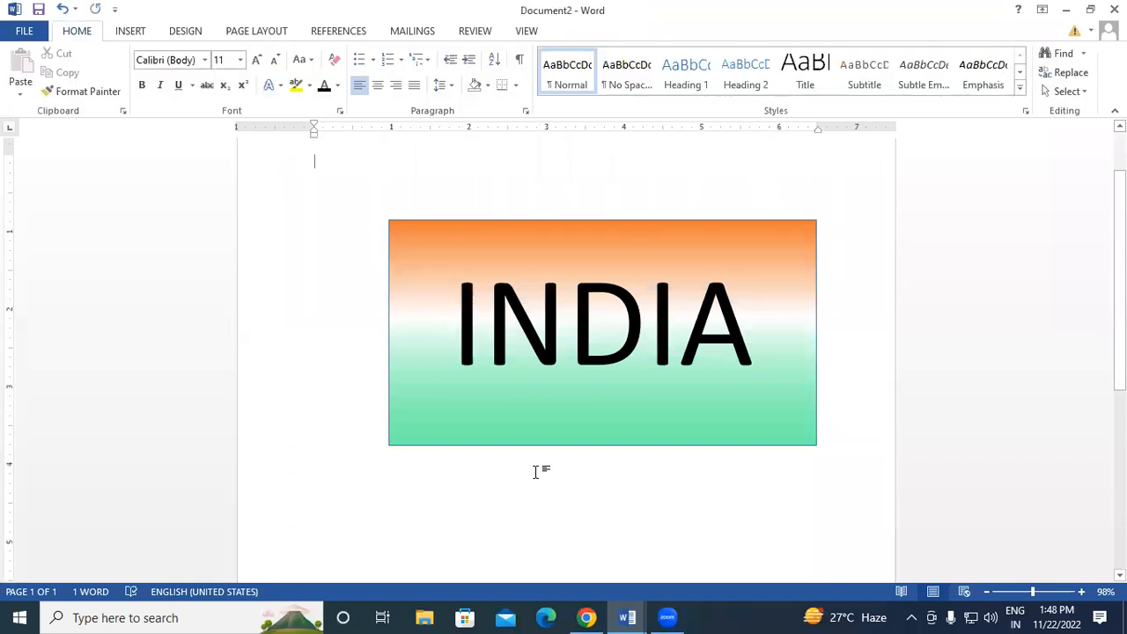
Create a new blank document and draw a rectangle about 2.54" high by 5.34" wide near the page's upper edge.
{"action": "key", "text": "ctrl+n"}
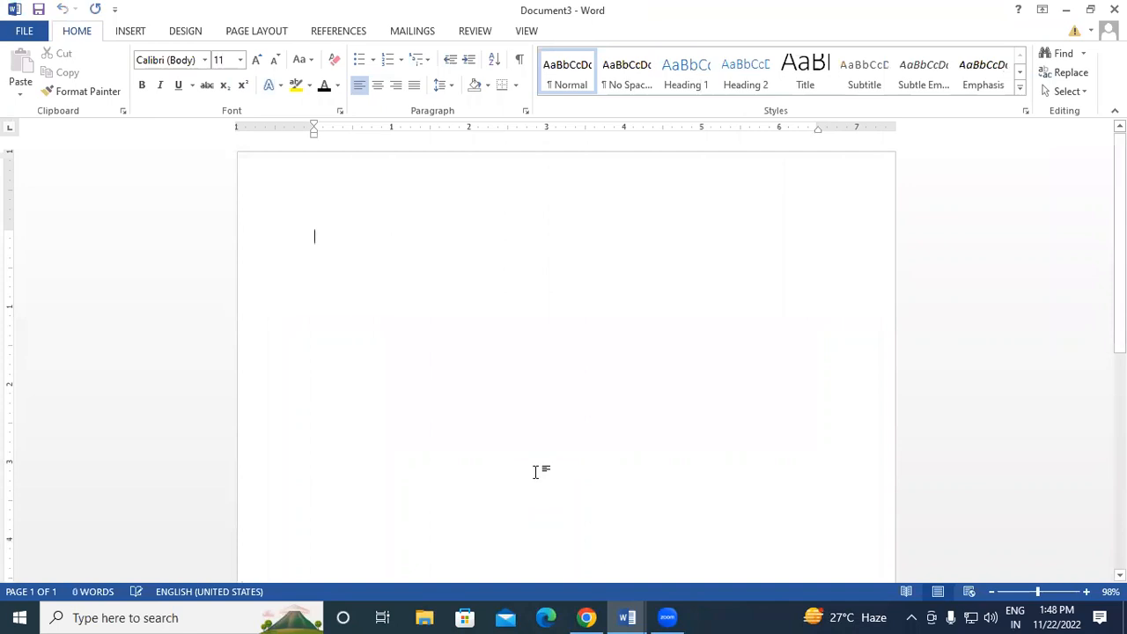
{"action": "left_click", "coordinate": [129, 34]}
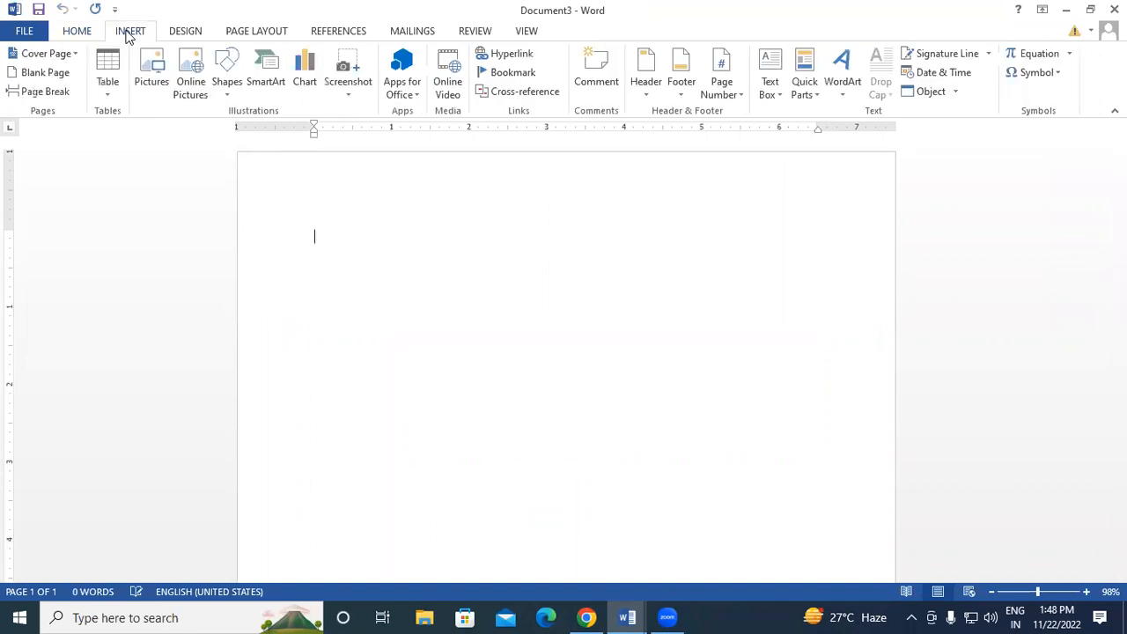
{"action": "left_click", "coordinate": [232, 91]}
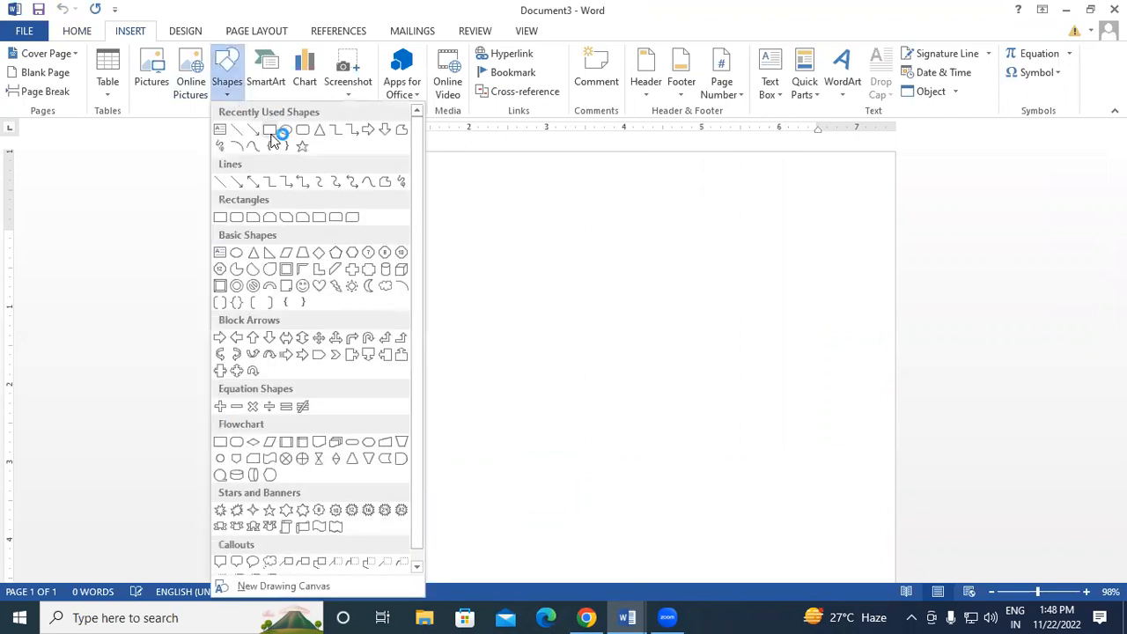
{"action": "left_click", "coordinate": [269, 131]}
{"action": "mouse_move", "coordinate": [323, 240]}
{"action": "left_mouse_down"}
{"action": "mouse_move", "coordinate": [556, 360]}
{"action": "mouse_move", "coordinate": [722, 375]}
{"action": "mouse_move", "coordinate": [724, 416]}
{"action": "mouse_move", "coordinate": [749, 395]}
{"action": "mouse_move", "coordinate": [738, 439]}
{"action": "left_mouse_up"}
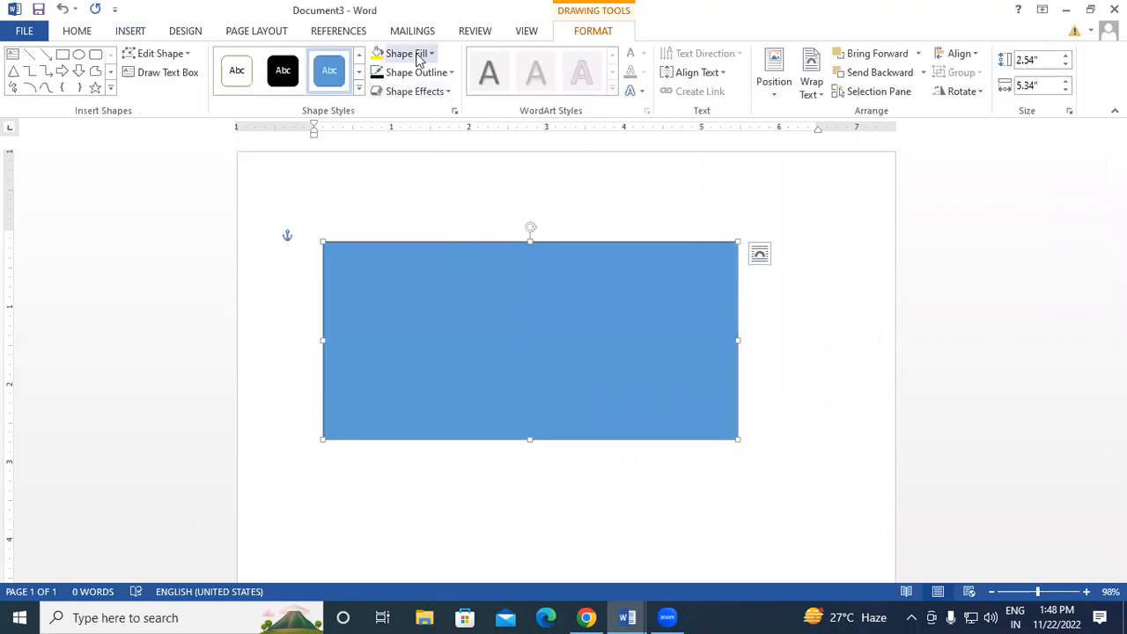
{"action": "left_click", "coordinate": [430, 55]}
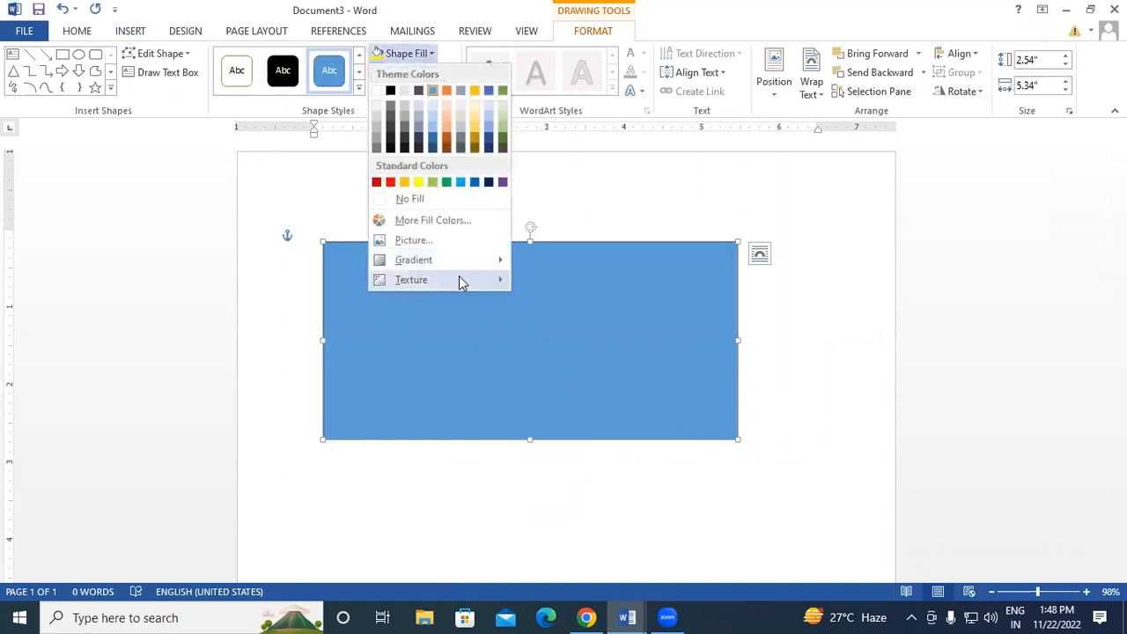
{"action": "mouse_move", "coordinate": [478, 261]}
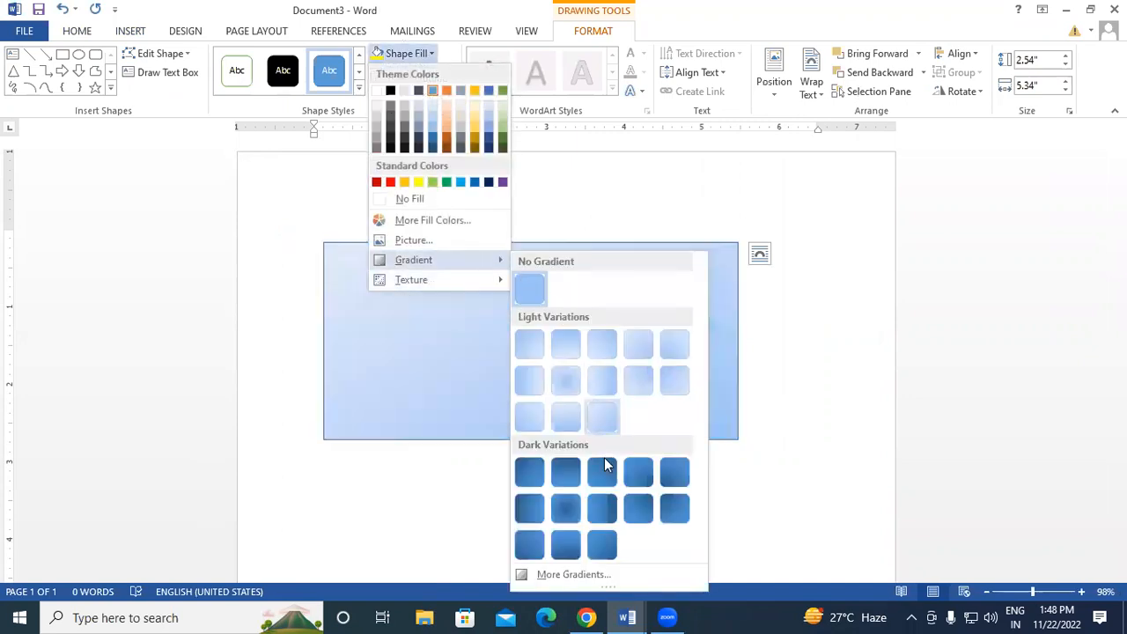
{"action": "left_click", "coordinate": [721, 247]}
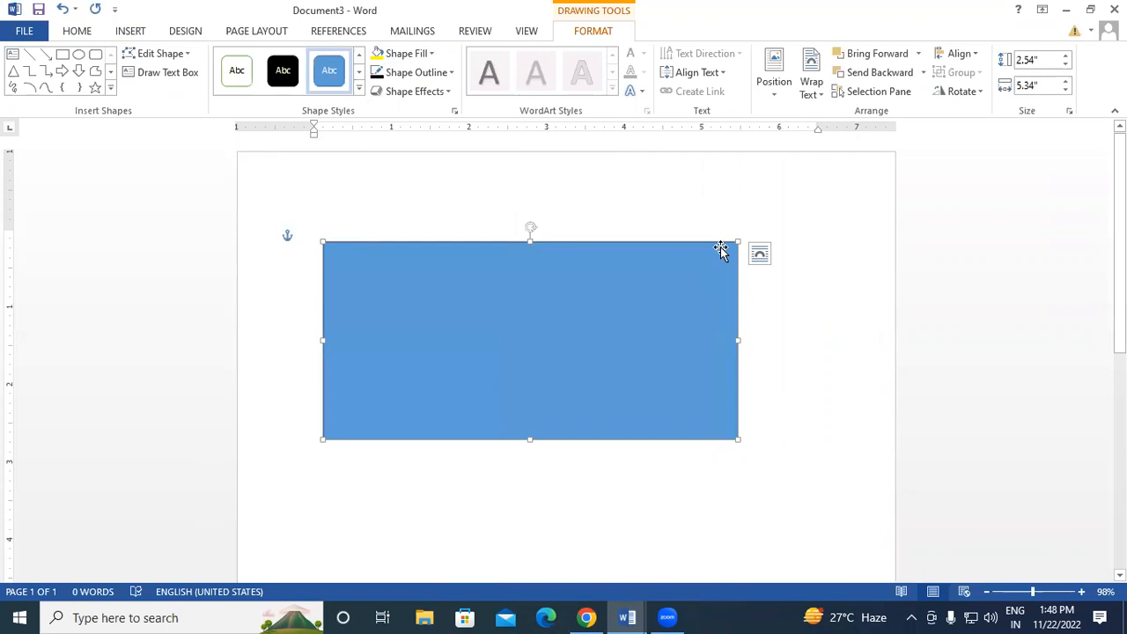
Draw a second rectangle about 1.27" high by 5.35" wide over the lower half of the blue rectangle.
{"action": "left_click", "coordinate": [132, 31]}
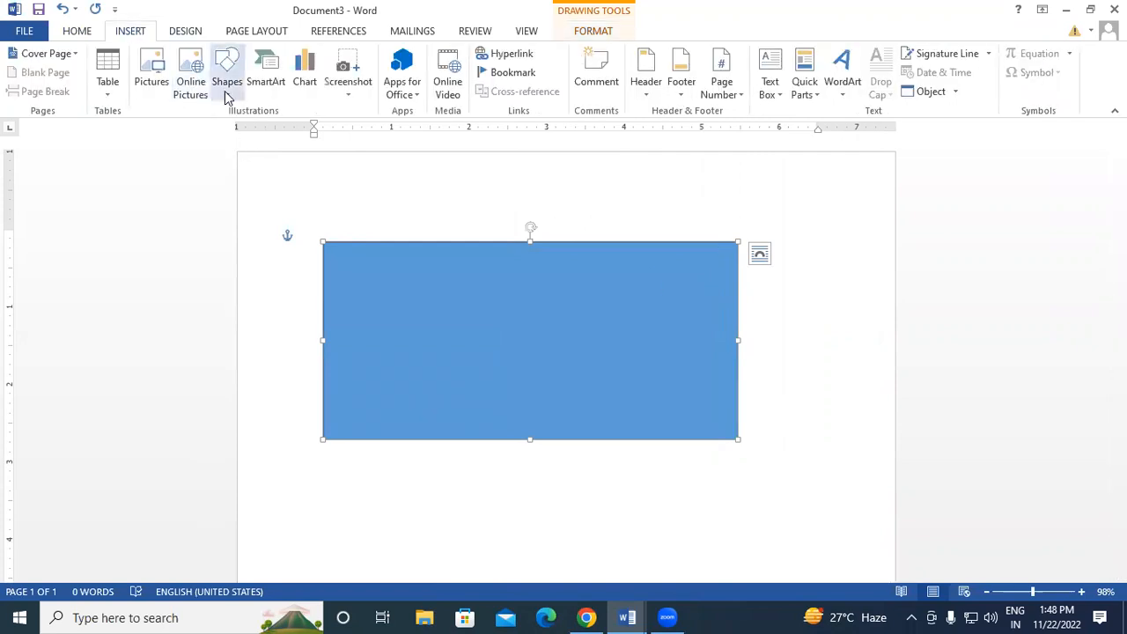
{"action": "left_click", "coordinate": [227, 81]}
{"action": "left_click", "coordinate": [269, 142]}
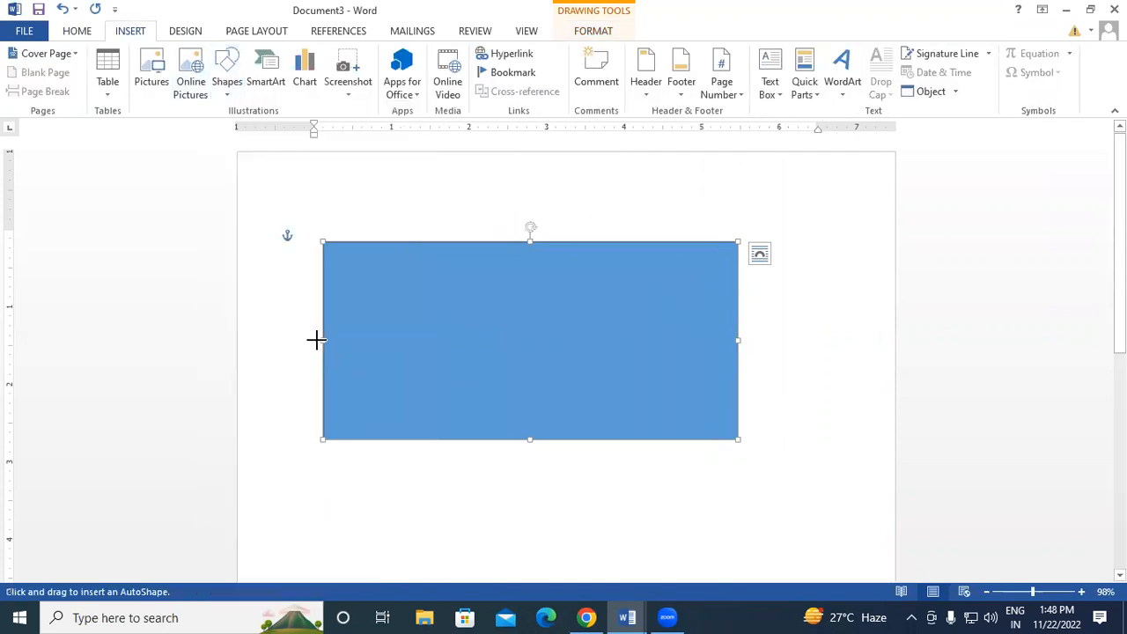
{"action": "mouse_move", "coordinate": [322, 339]}
{"action": "left_mouse_down"}
{"action": "mouse_move", "coordinate": [435, 398]}
{"action": "mouse_move", "coordinate": [655, 415]}
{"action": "mouse_move", "coordinate": [738, 428]}
{"action": "mouse_move", "coordinate": [736, 439]}
{"action": "left_mouse_up"}
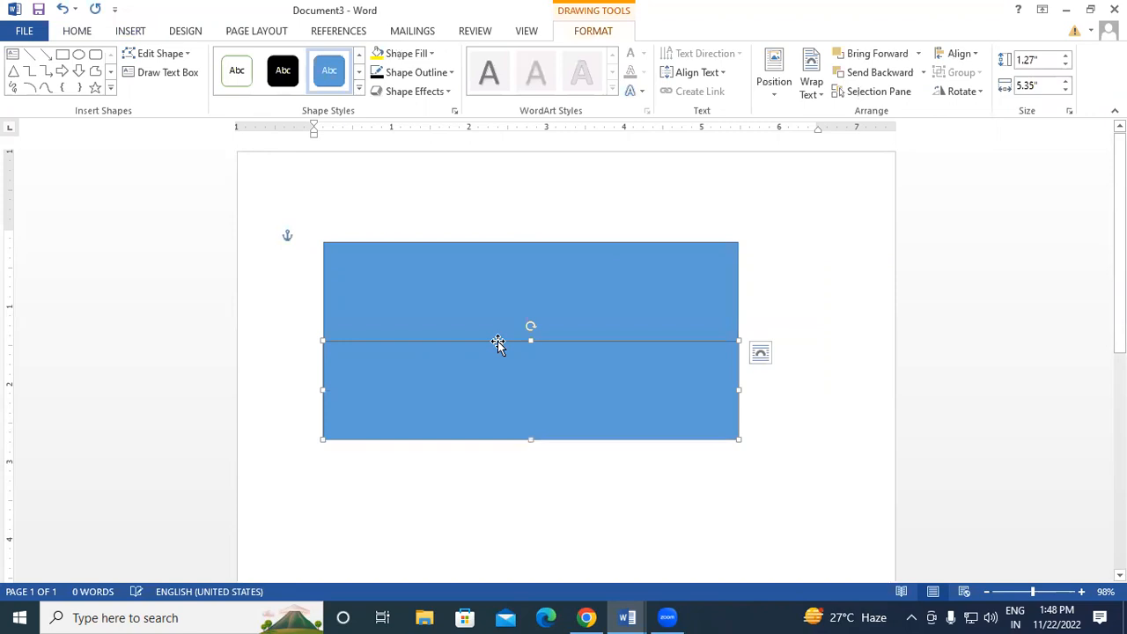
Fill the lower rectangle with standard yellow and give it a thicker outline.
{"action": "left_click", "coordinate": [420, 53]}
{"action": "left_click", "coordinate": [419, 183]}
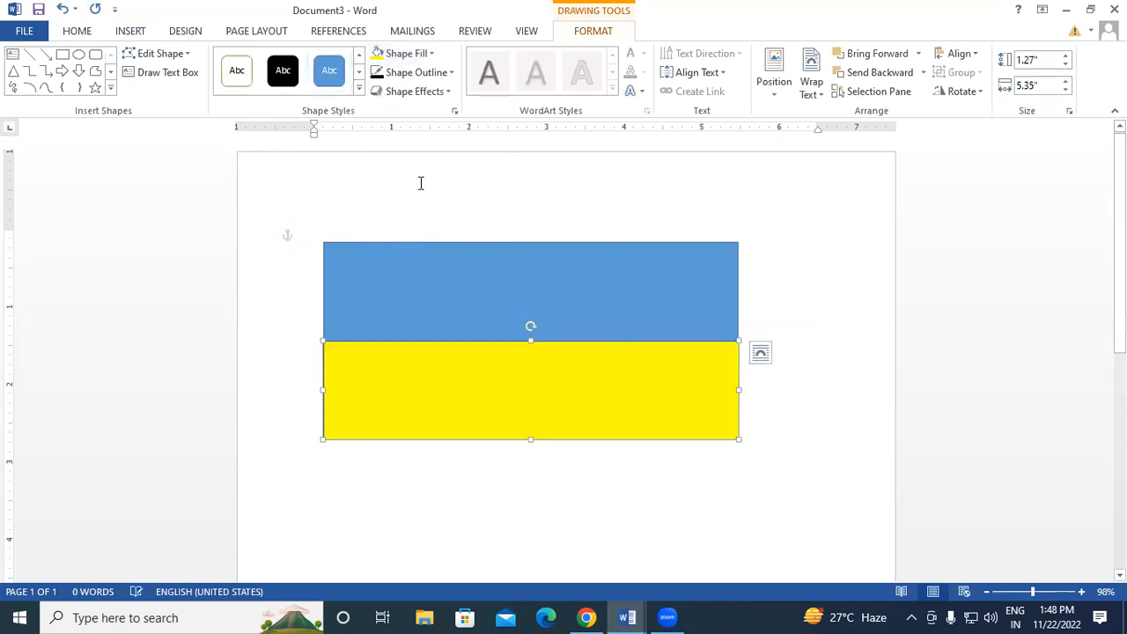
{"action": "left_click", "coordinate": [446, 73]}
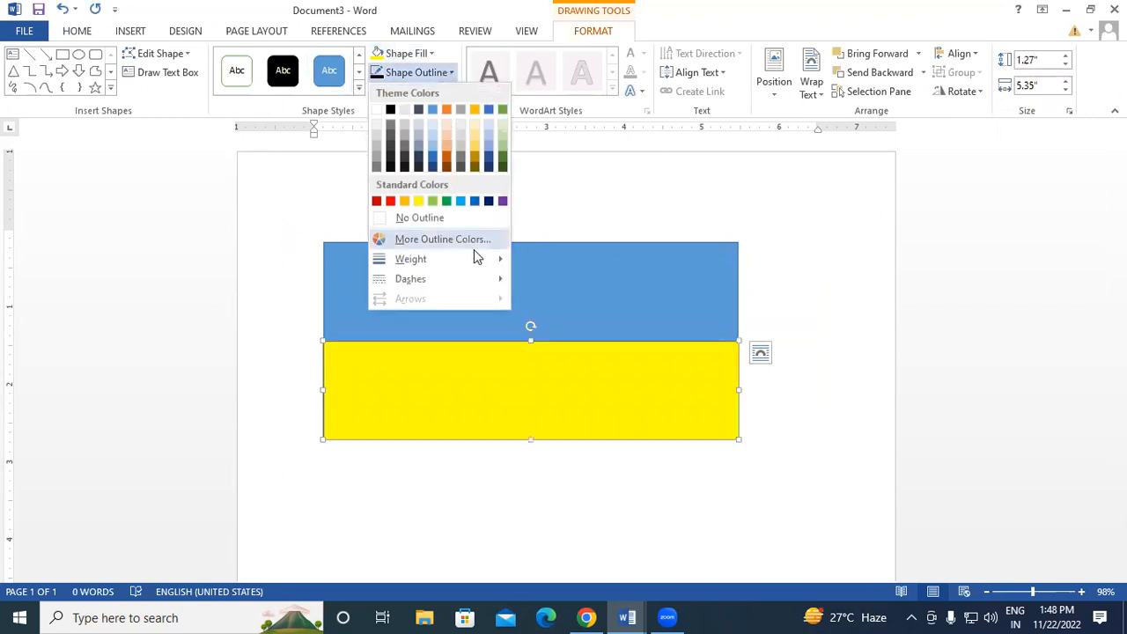
{"action": "mouse_move", "coordinate": [474, 259]}
{"action": "left_click", "coordinate": [599, 368]}
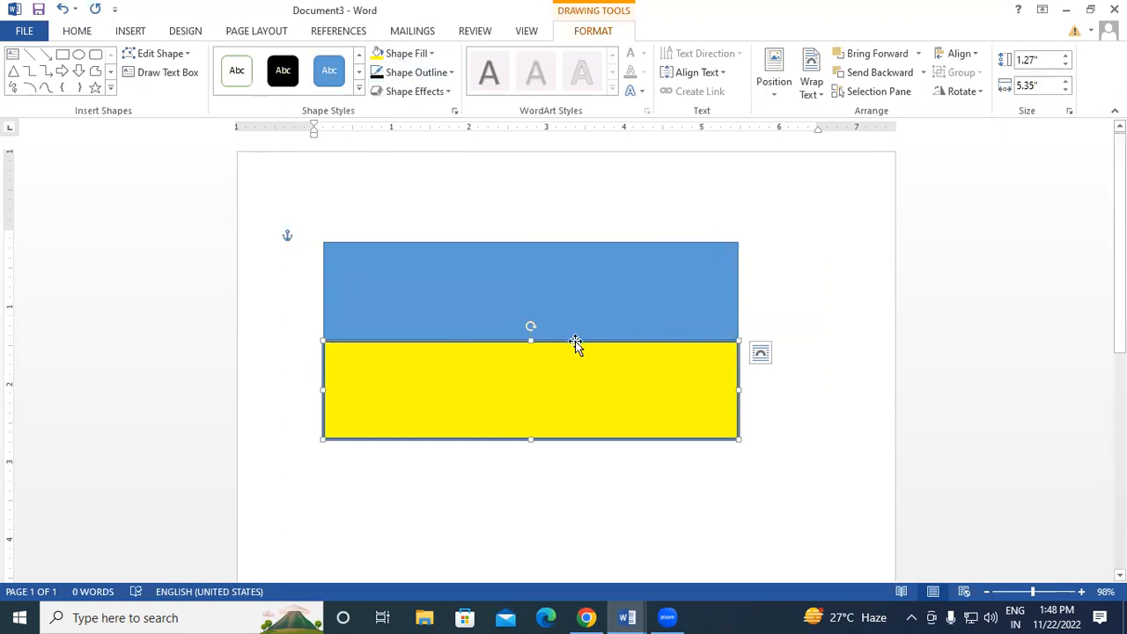
Edit the yellow rectangle's points to bend its upper edge into a wave, dipping at the left and rising at the right.
{"action": "left_click", "coordinate": [188, 56]}
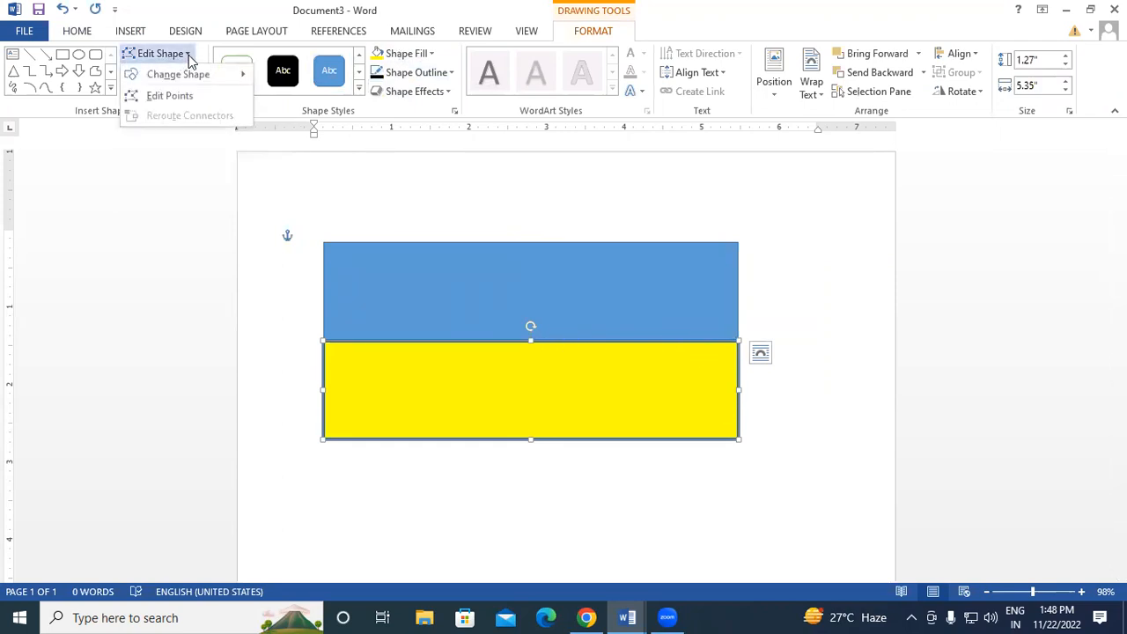
{"action": "left_click", "coordinate": [167, 96]}
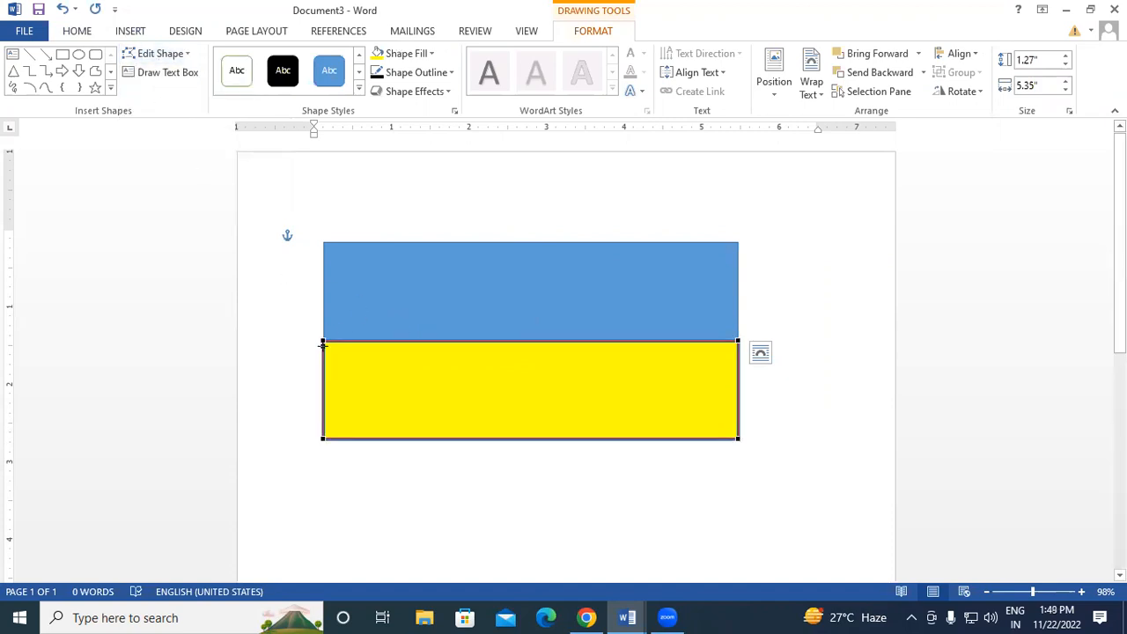
{"action": "left_click", "coordinate": [736, 343]}
{"action": "left_click_drag", "start_coordinate": [599, 341], "coordinate": [583, 251]}
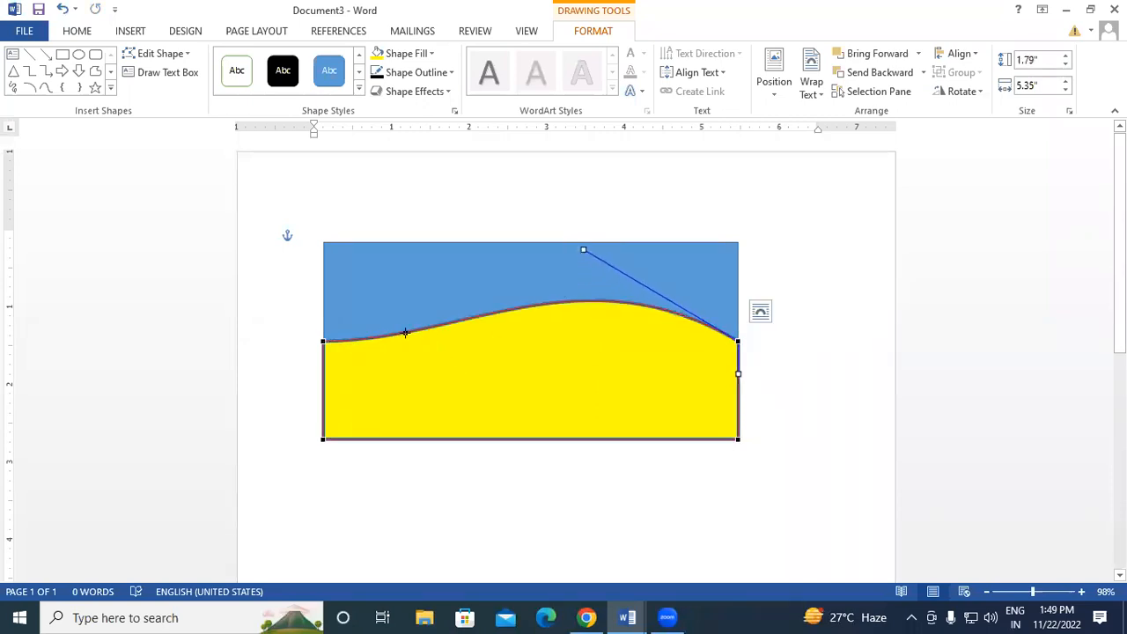
{"action": "left_click", "coordinate": [323, 341]}
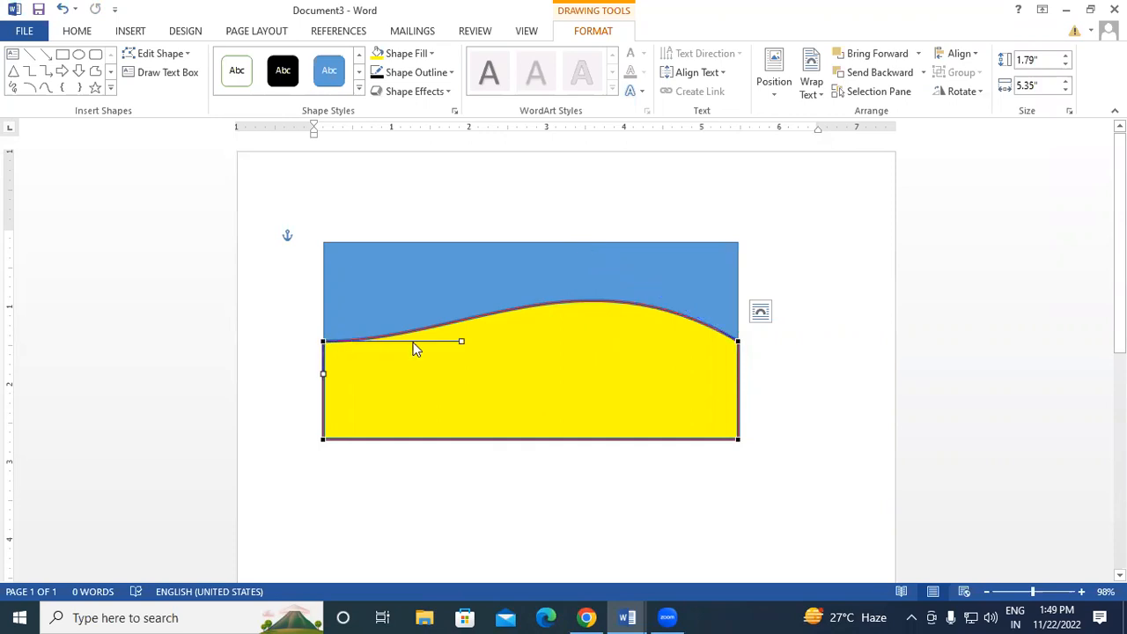
{"action": "left_click_drag", "start_coordinate": [460, 341], "coordinate": [477, 392]}
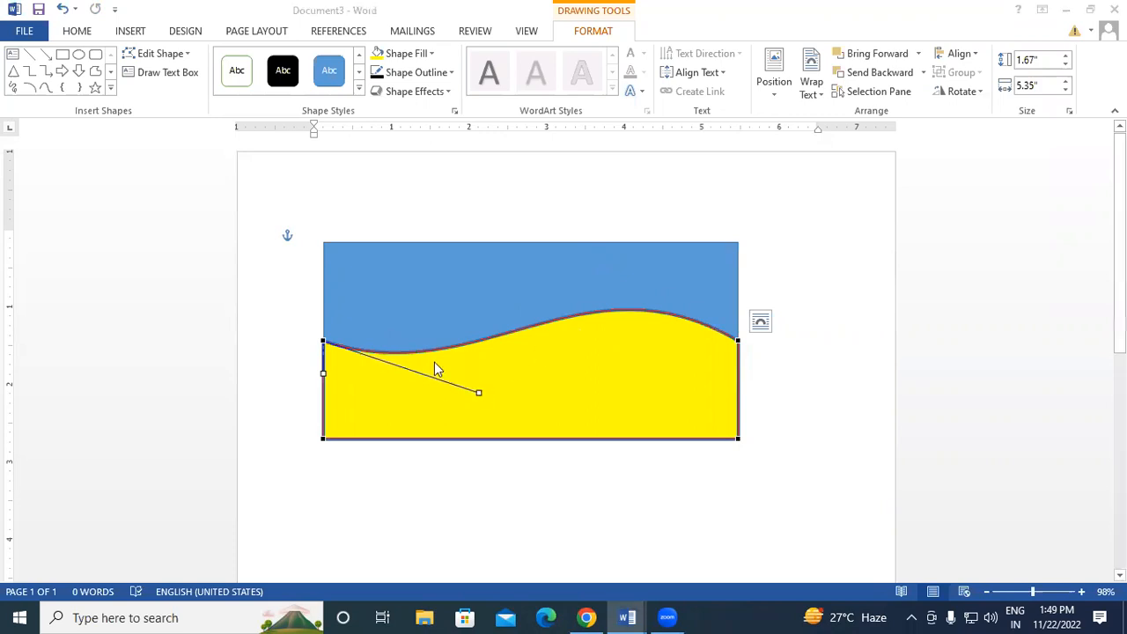
{"action": "left_click", "coordinate": [78, 31]}
{"action": "left_click", "coordinate": [812, 406]}
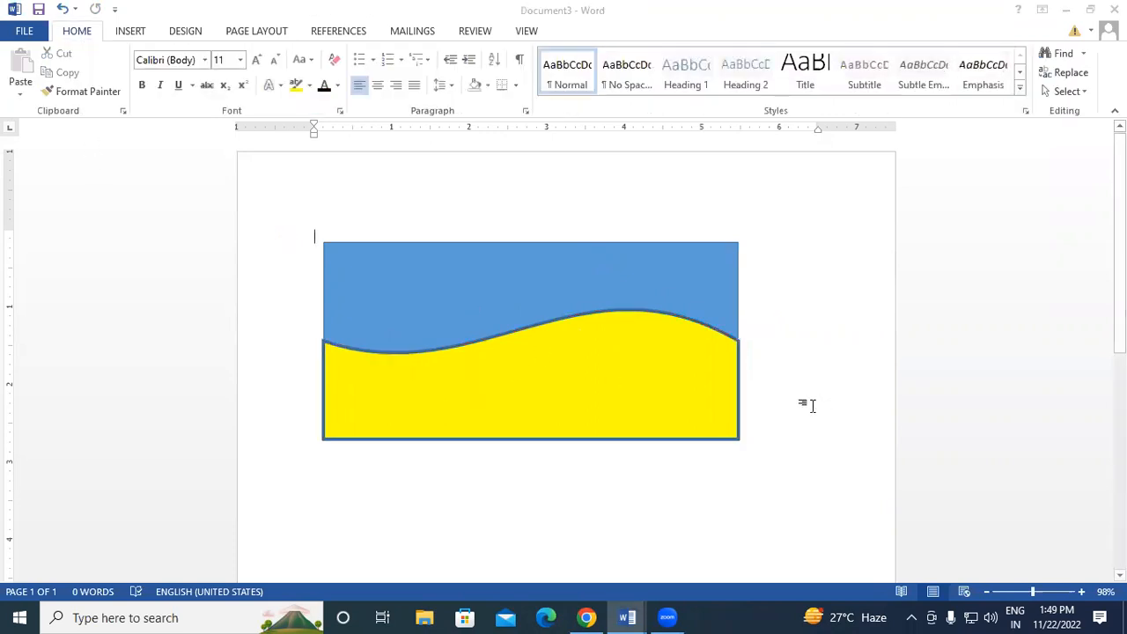
Duplicate the yellow wave shape and align the copy with the original's sides, slightly below it, leaving a thin curved band.
{"action": "left_click", "coordinate": [515, 363]}
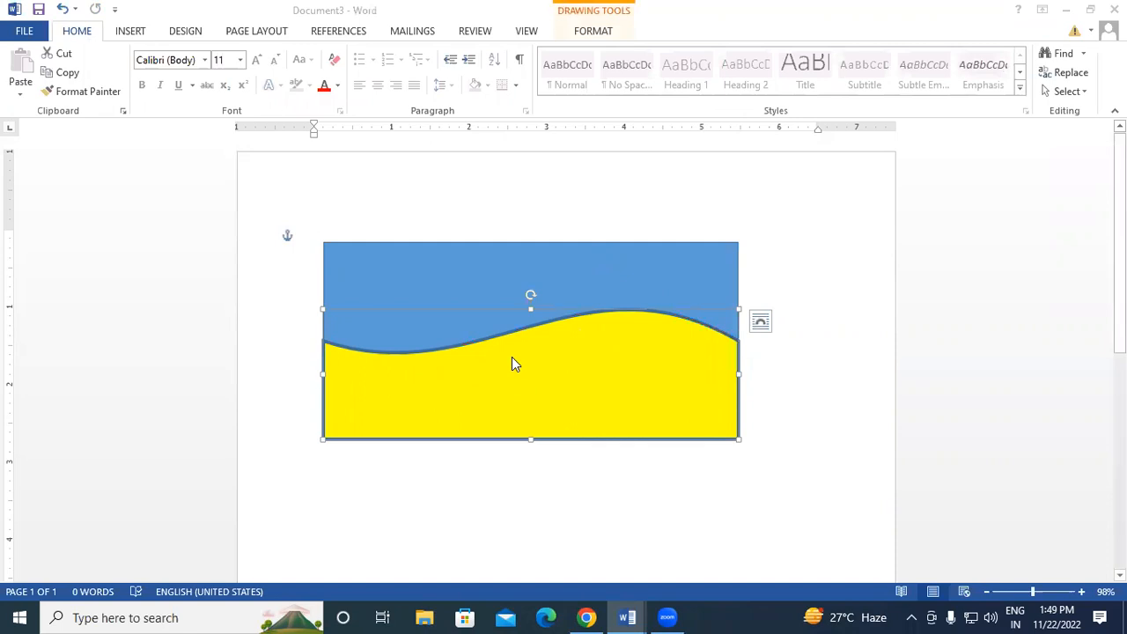
{"action": "key", "text": "ctrl+v"}
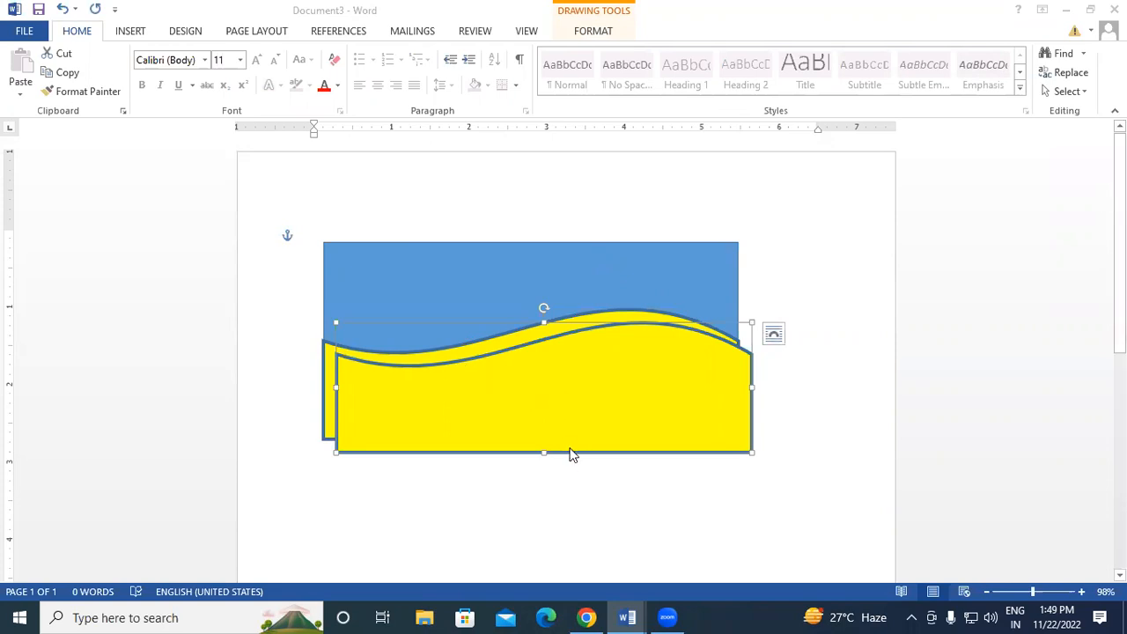
{"action": "left_click_drag", "start_coordinate": [569, 455], "coordinate": [555, 453]}
{"action": "key", "text": "Up"}
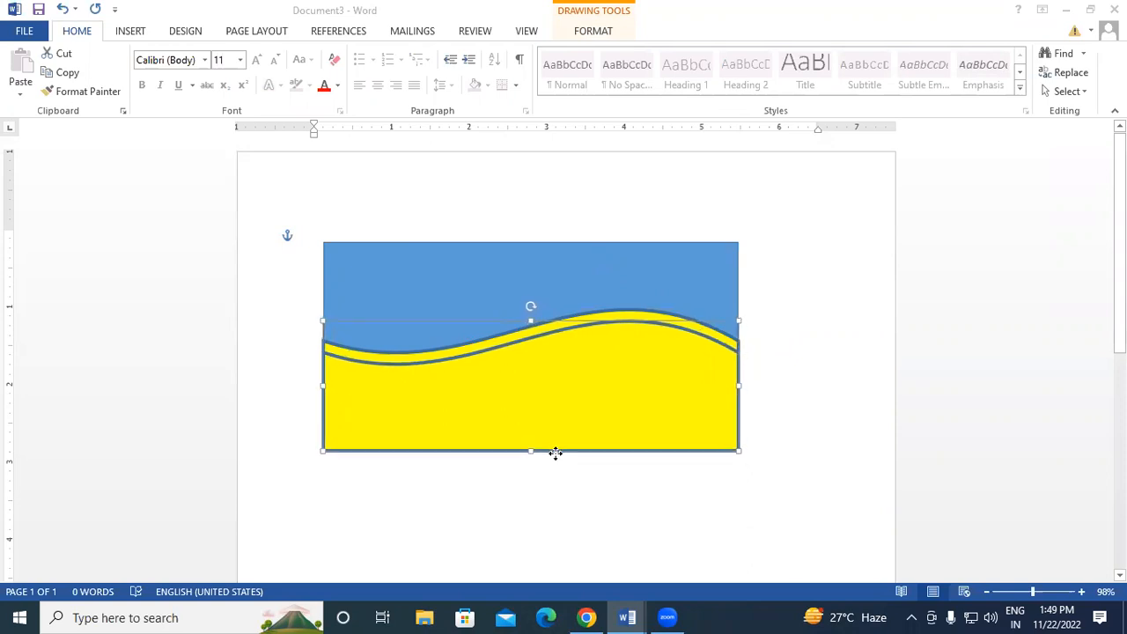
{"action": "left_click_drag", "start_coordinate": [556, 454], "coordinate": [555, 453]}
{"action": "key", "text": "Left"}
{"action": "key", "text": "Right"}
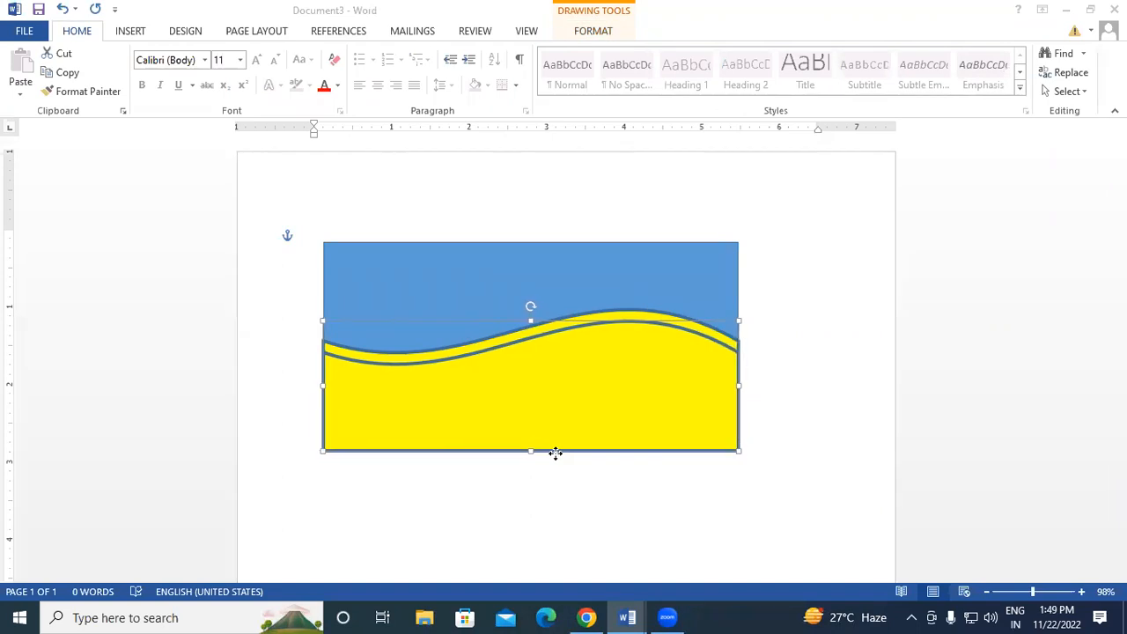
{"action": "left_click_drag", "start_coordinate": [556, 454], "coordinate": [556, 457]}
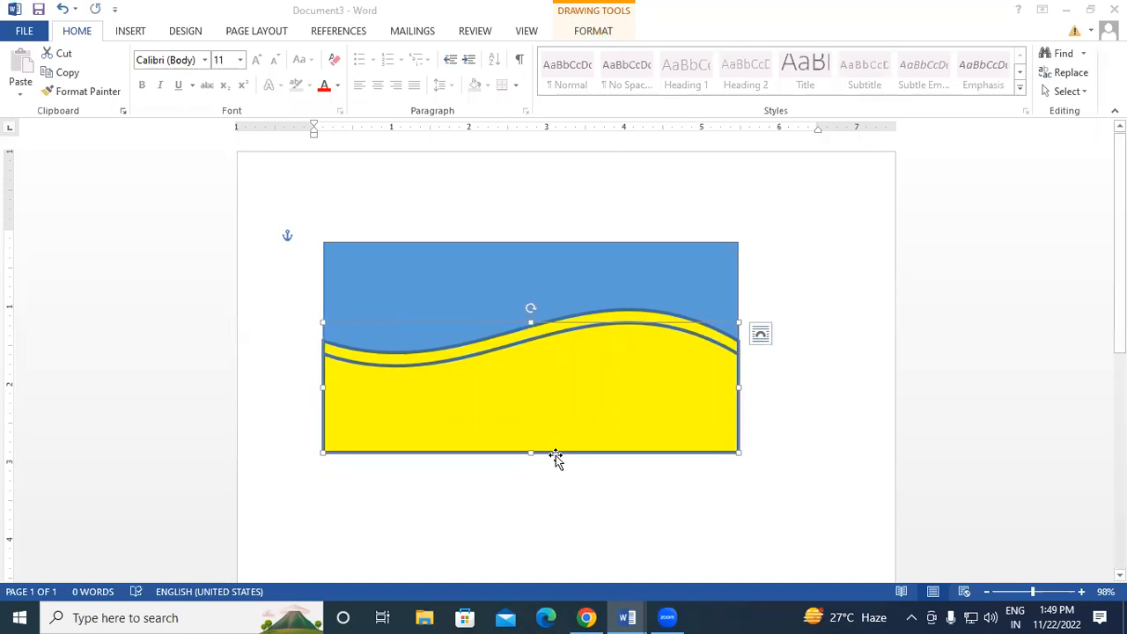
{"action": "left_click", "coordinate": [818, 350]}
Fill the rear wave shape with white to make a white curved band between blue and yellow.
{"action": "left_click", "coordinate": [650, 322]}
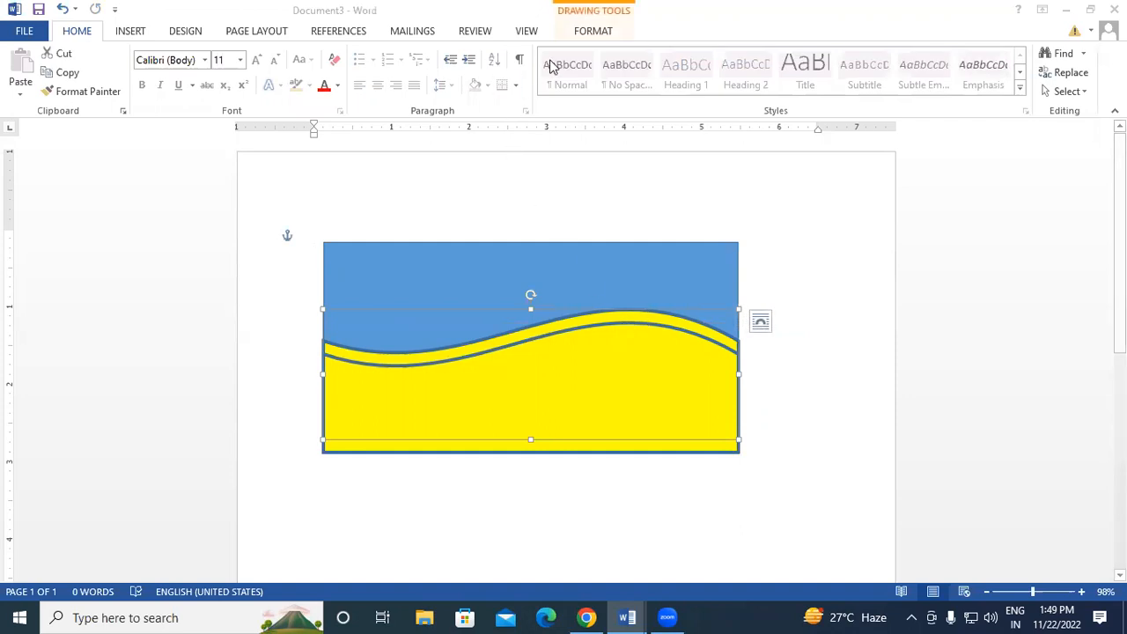
{"action": "left_click", "coordinate": [577, 32]}
{"action": "left_click", "coordinate": [418, 54]}
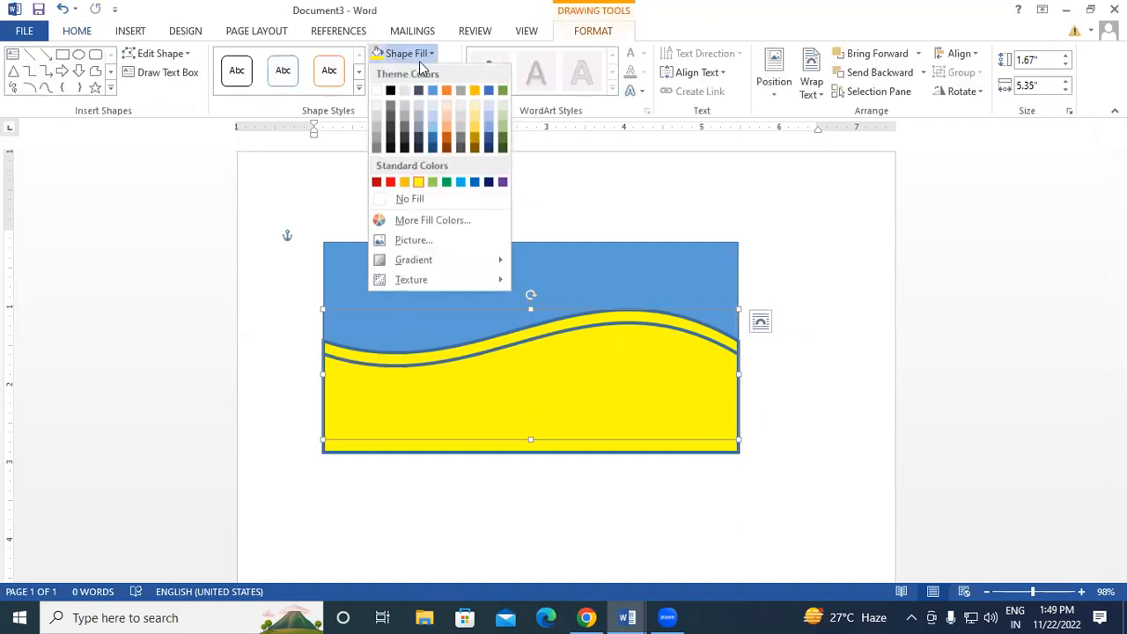
{"action": "left_click", "coordinate": [378, 91]}
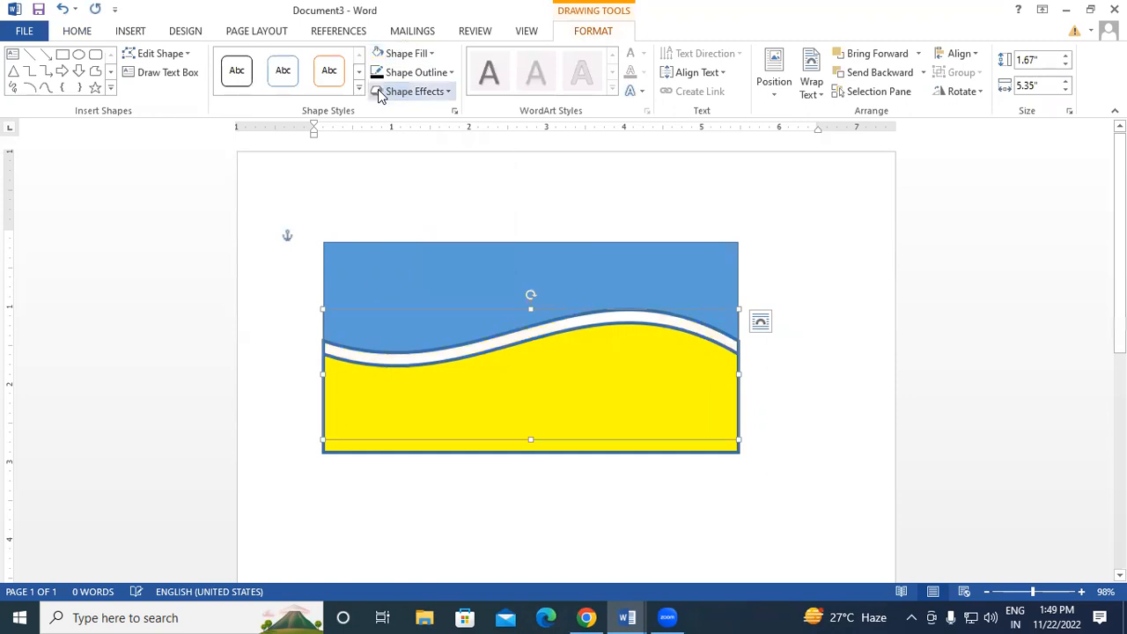
{"action": "left_click", "coordinate": [803, 388]}
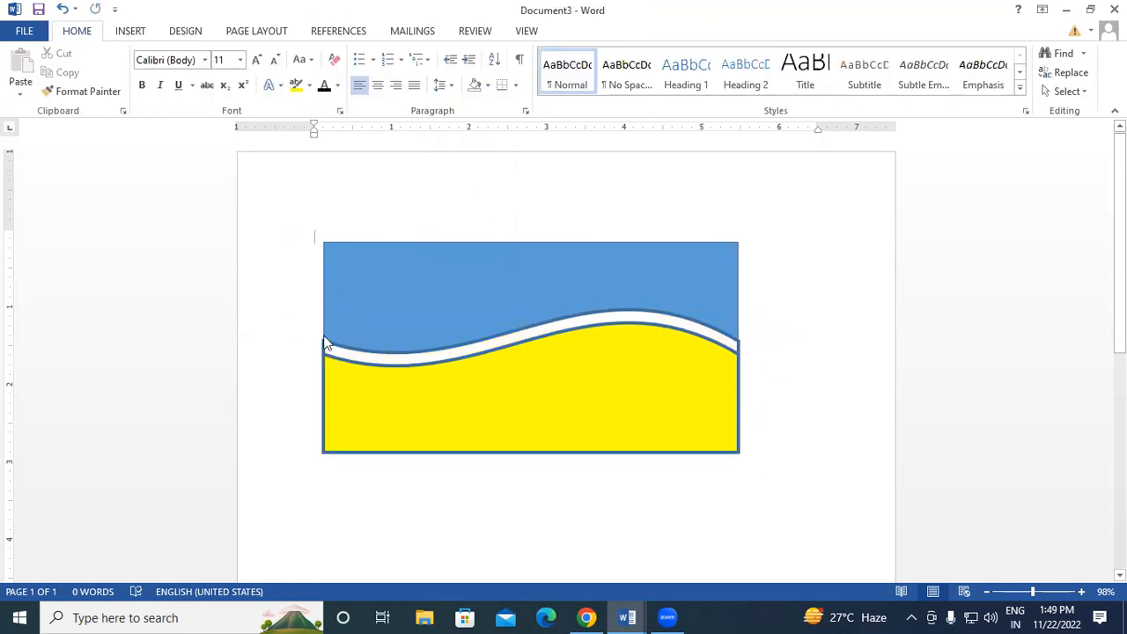
{"action": "left_click", "coordinate": [324, 268]}
{"action": "left_click", "coordinate": [544, 198]}
{"action": "key", "text": "ctrl+a"}
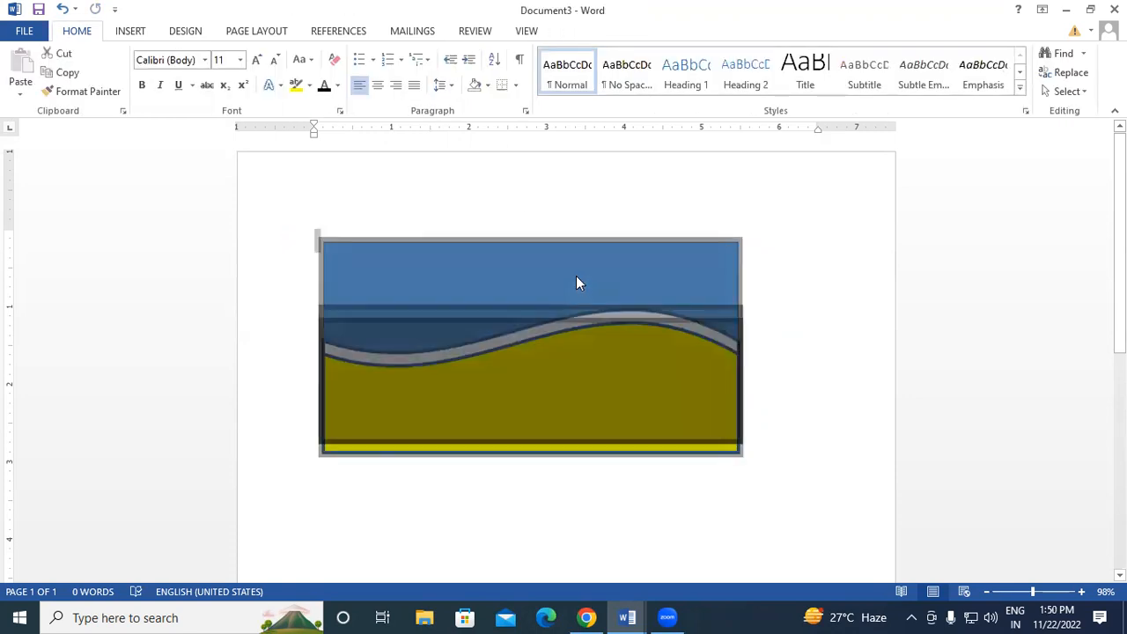
{"action": "left_click", "coordinate": [763, 355]}
Remove the outline from the blue rectangle.
{"action": "left_click", "coordinate": [643, 270]}
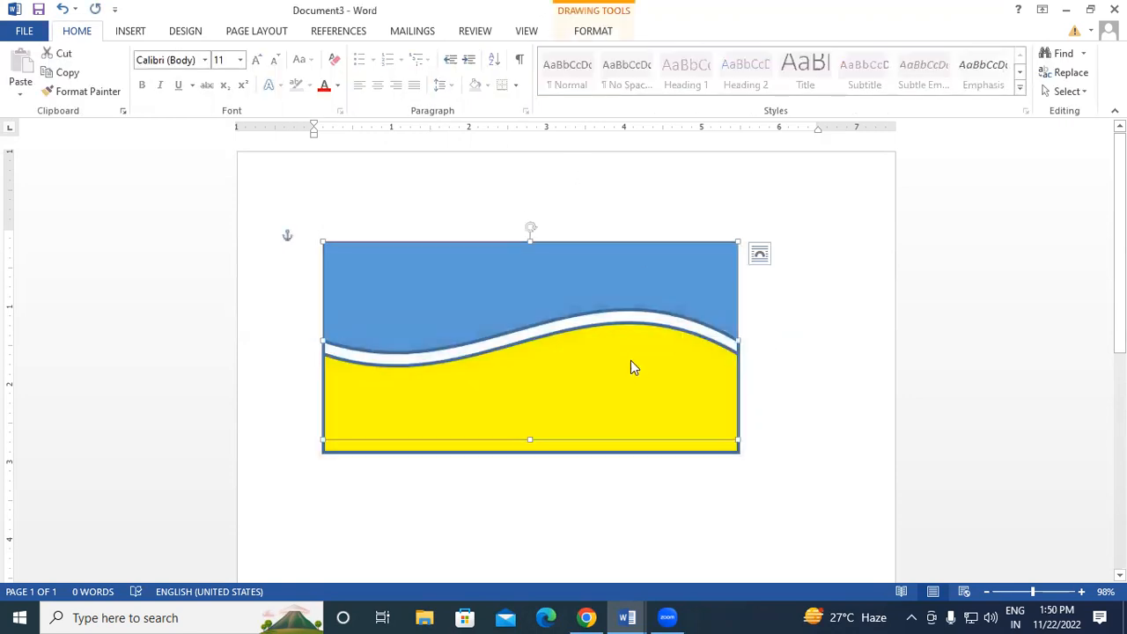
{"action": "left_click", "coordinate": [592, 34]}
{"action": "left_click", "coordinate": [417, 72]}
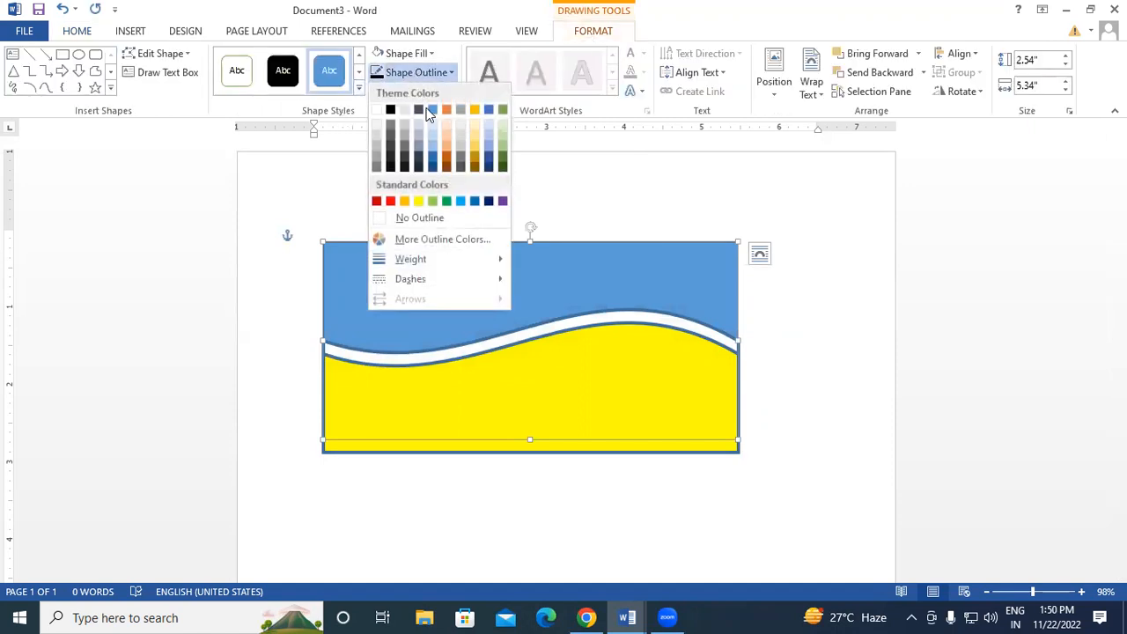
{"action": "left_click", "coordinate": [468, 221]}
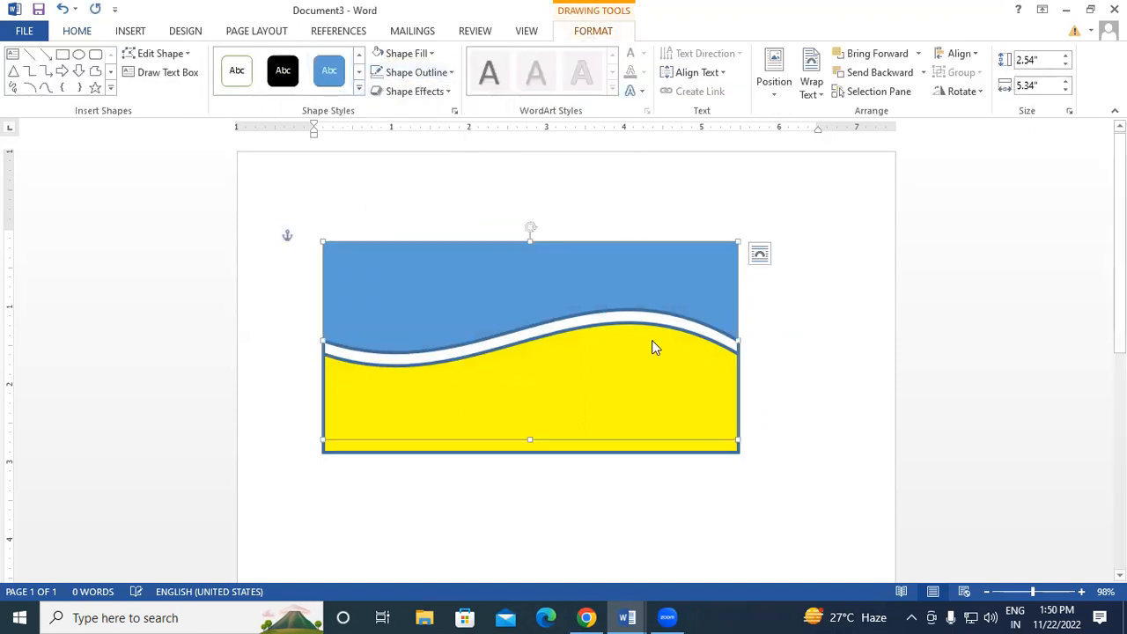
Remove the outline from the front yellow wave shape.
{"action": "left_click", "coordinate": [717, 335]}
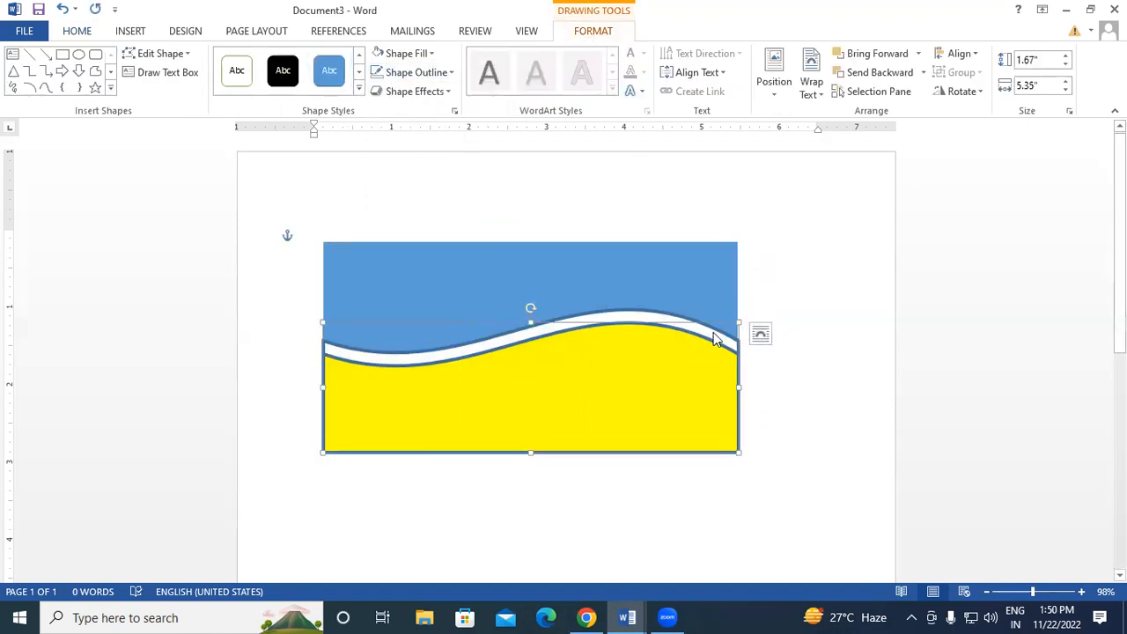
{"action": "left_click", "coordinate": [417, 72]}
{"action": "left_click", "coordinate": [433, 219]}
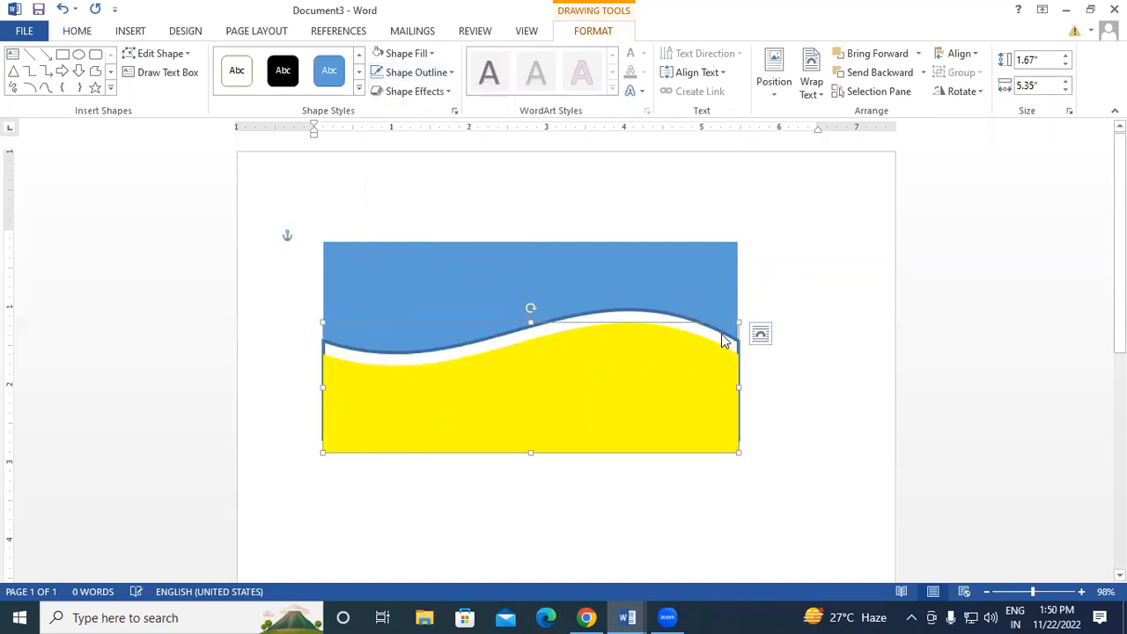
{"action": "left_click", "coordinate": [753, 356]}
Remove the outline from the white wave shape and deselect it.
{"action": "left_click", "coordinate": [715, 333]}
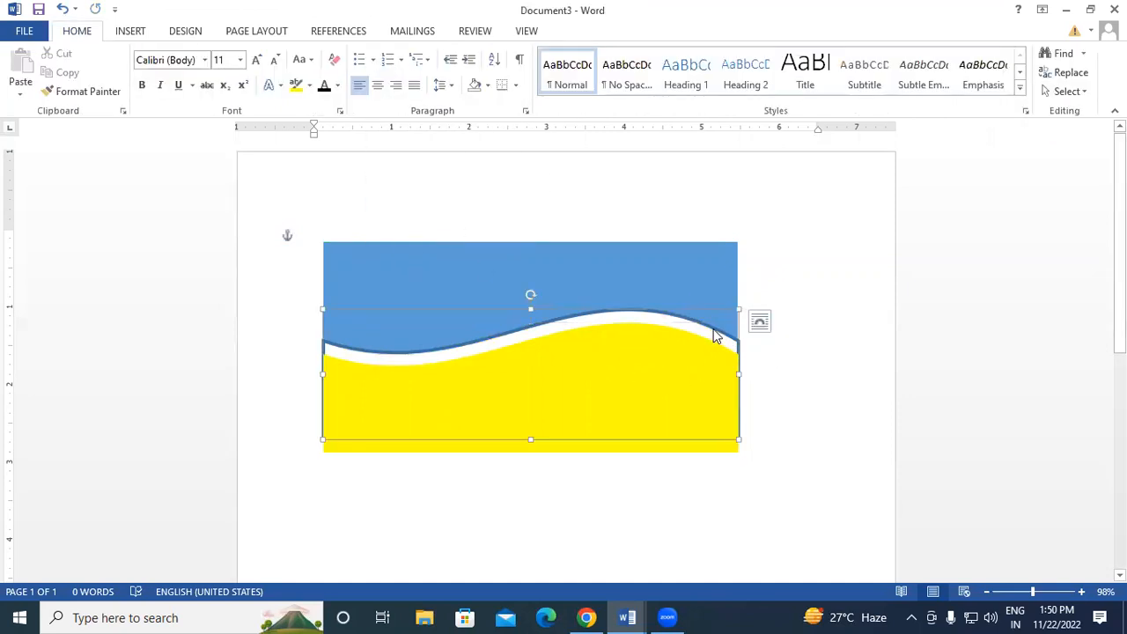
{"action": "left_click", "coordinate": [417, 74]}
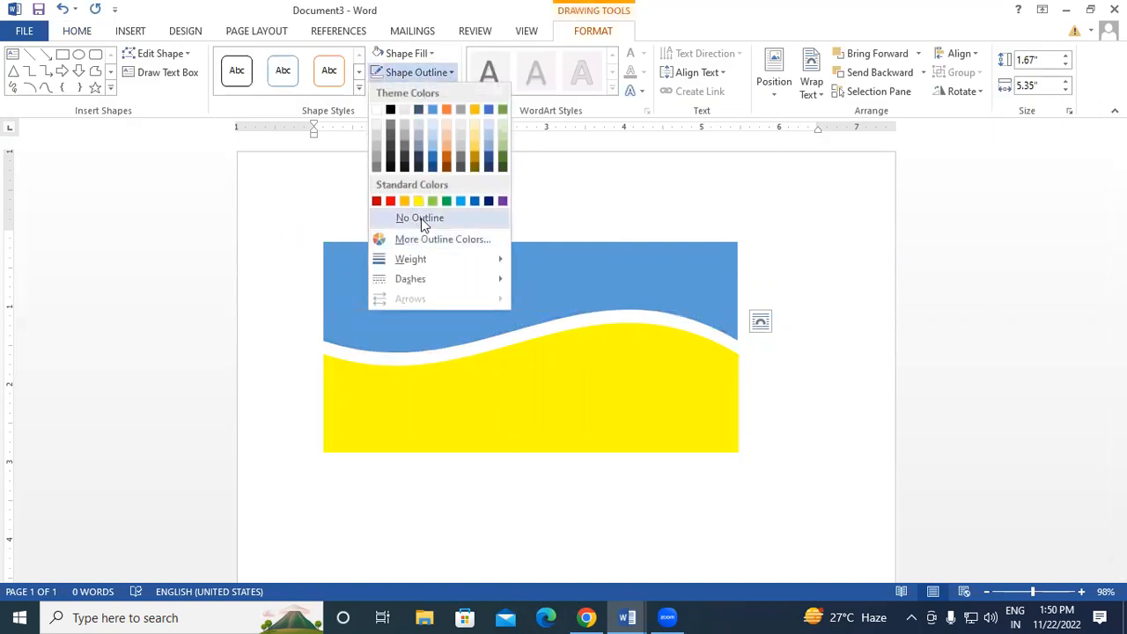
{"action": "left_click", "coordinate": [424, 220]}
{"action": "left_click", "coordinate": [841, 432]}
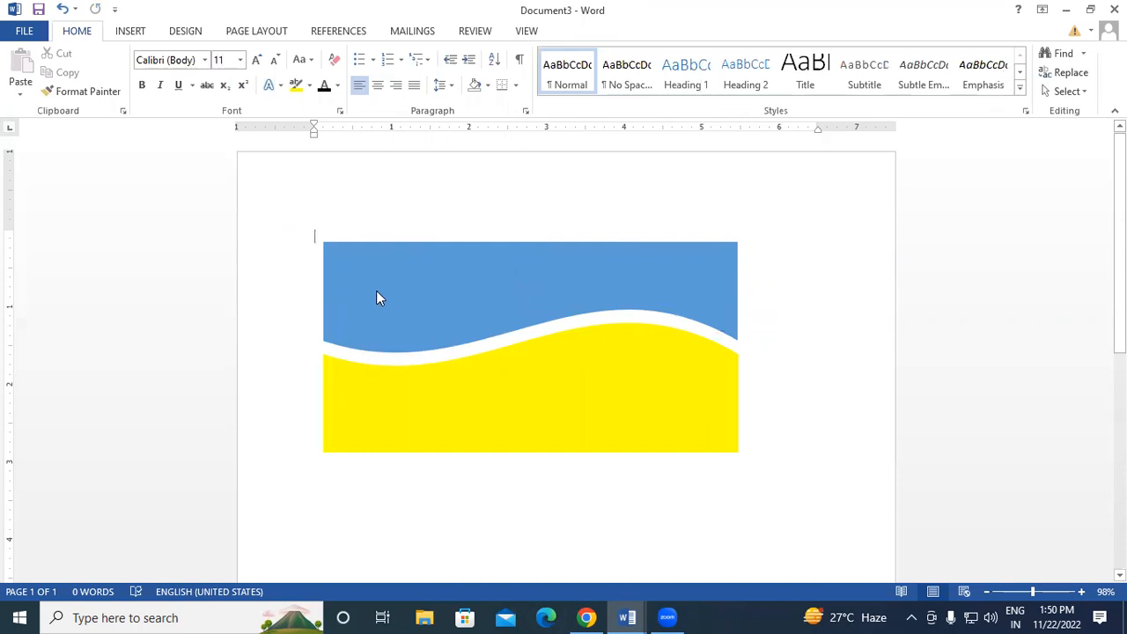
Insert the picture named logo from the Desktop folder into the document.
{"action": "left_click", "coordinate": [131, 31]}
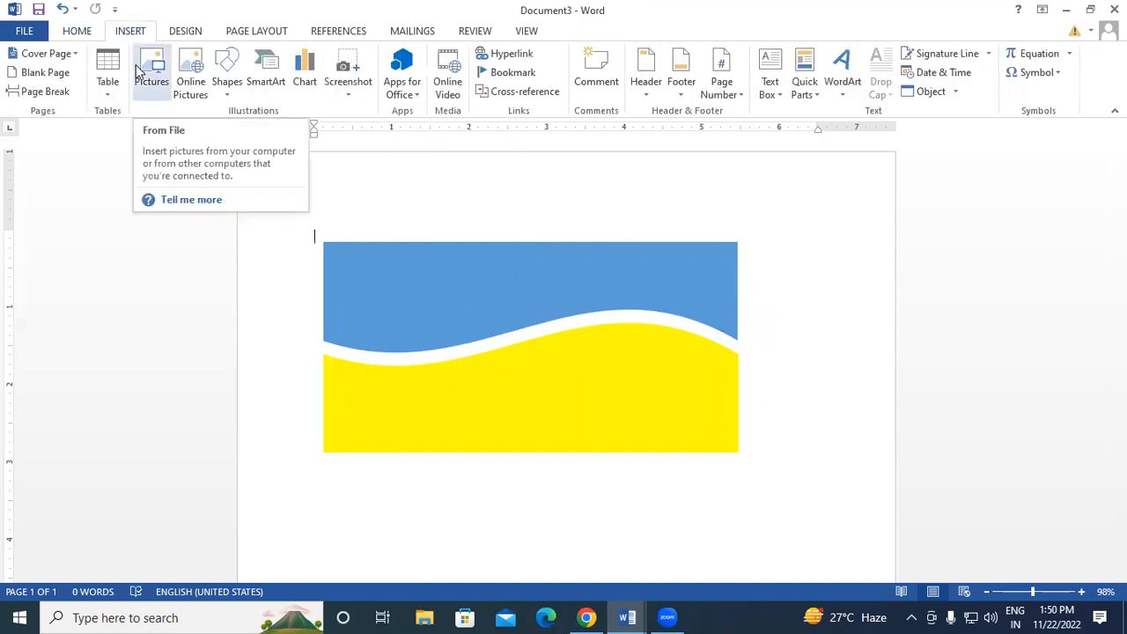
{"action": "left_click", "coordinate": [148, 72]}
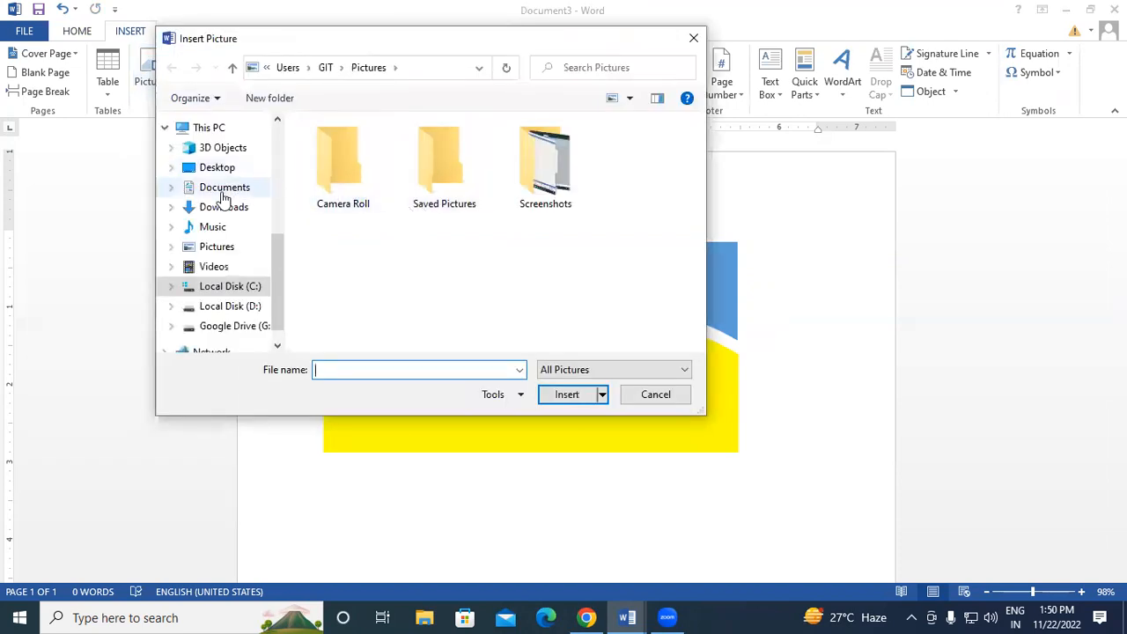
{"action": "left_click", "coordinate": [224, 189]}
{"action": "left_click", "coordinate": [221, 249]}
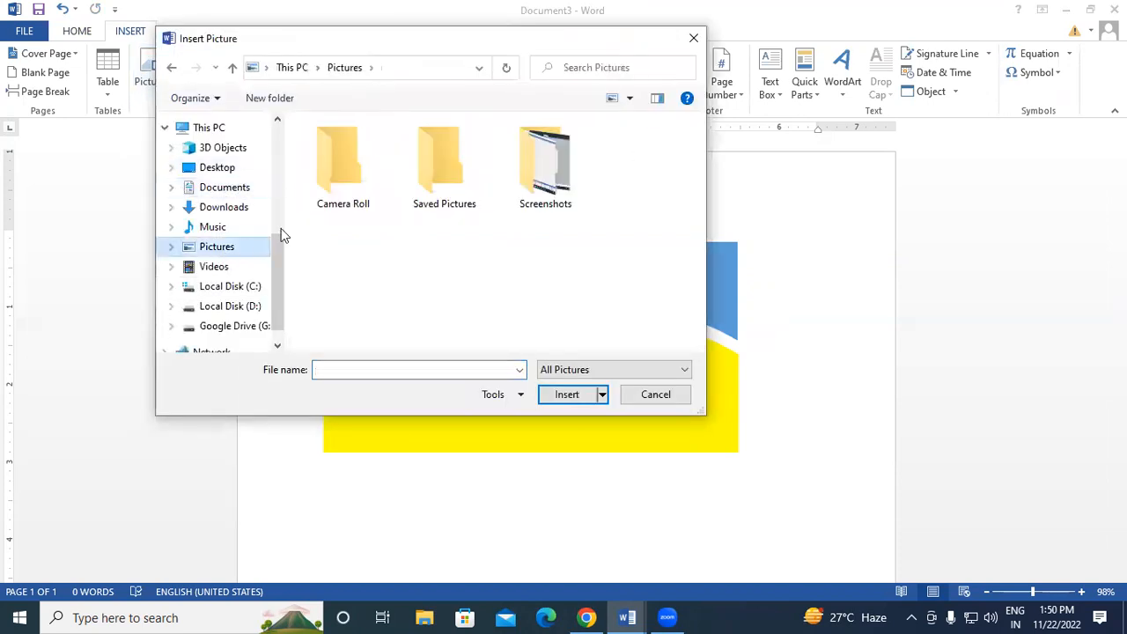
{"action": "left_click", "coordinate": [222, 187]}
{"action": "left_click", "coordinate": [217, 169]}
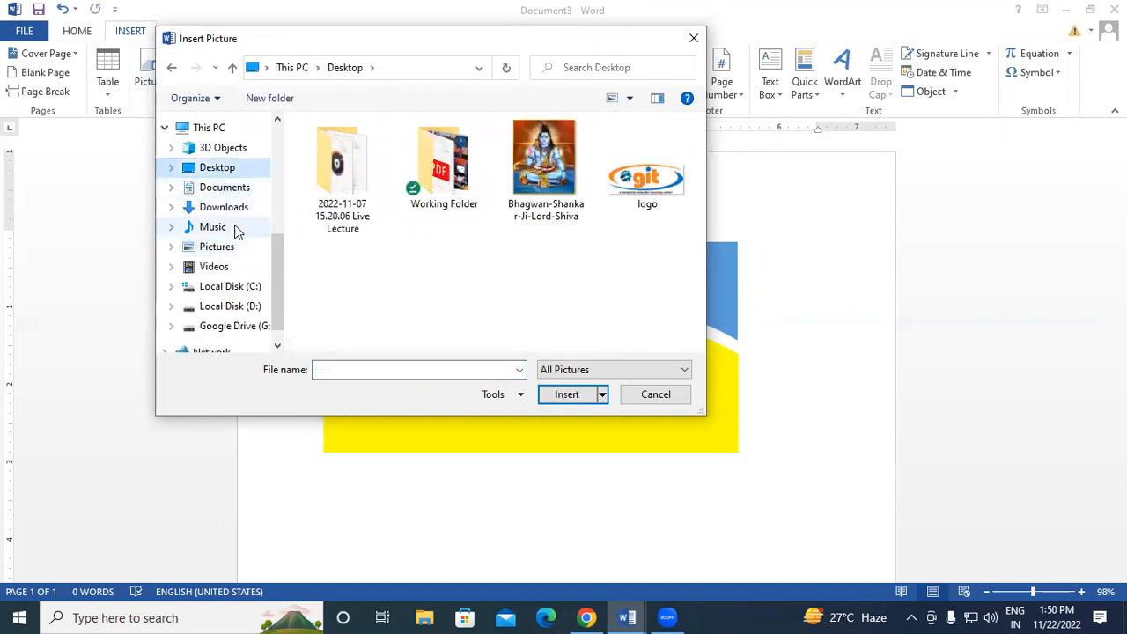
{"action": "left_click", "coordinate": [655, 179]}
{"action": "left_click", "coordinate": [564, 395]}
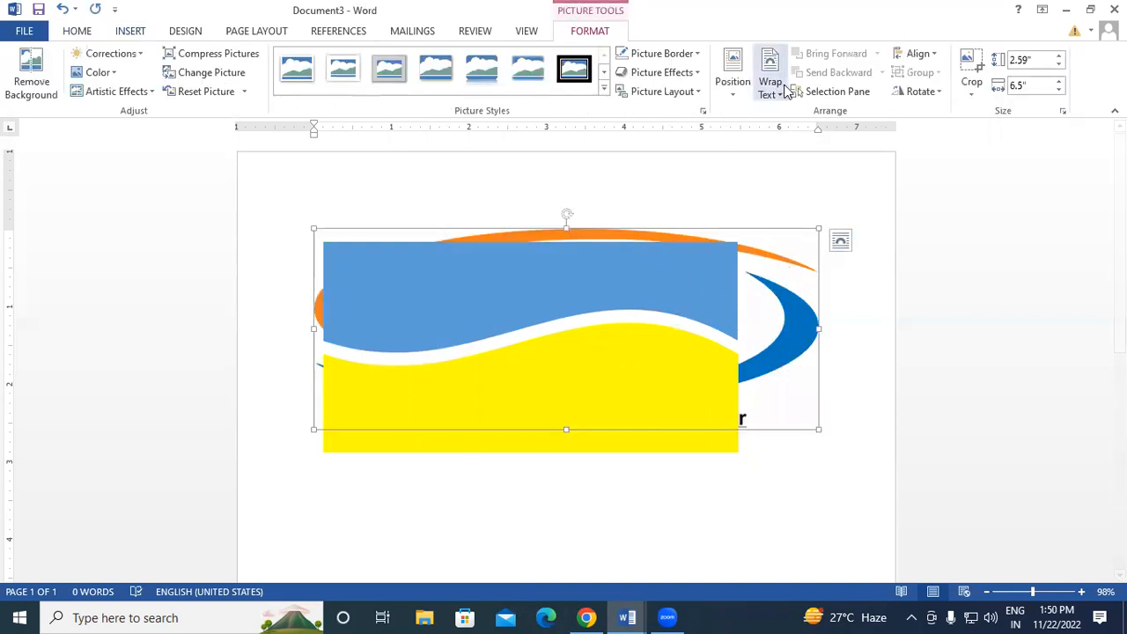
Set the logo's text wrapping to In Front of Text and shrink it to about 0.45 by 1.13 inches.
{"action": "left_click", "coordinate": [770, 88]}
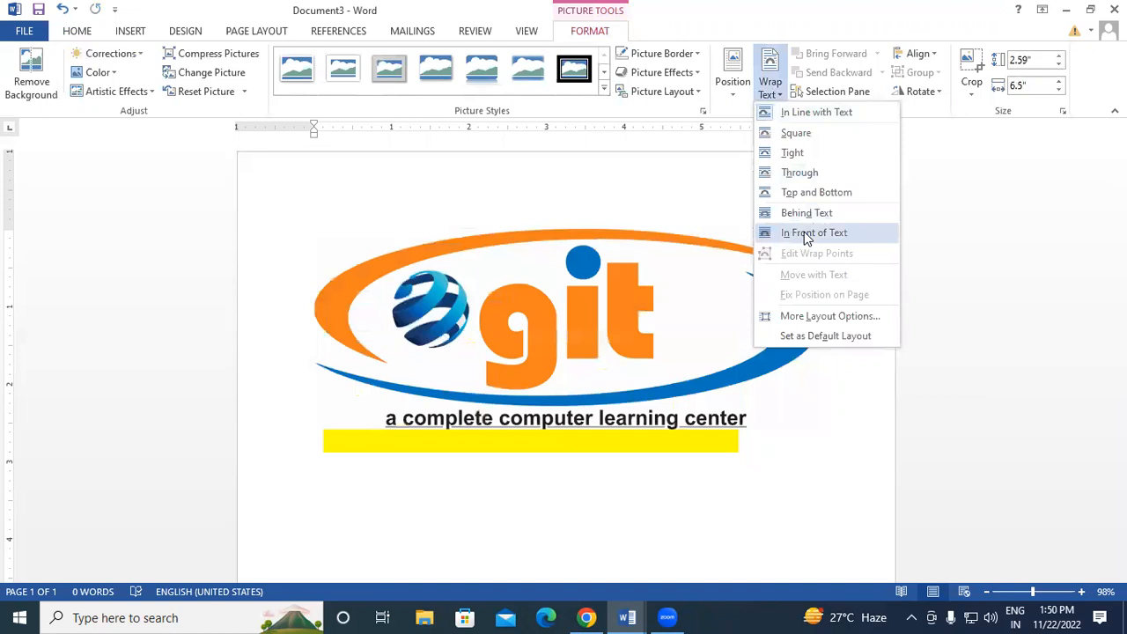
{"action": "left_click", "coordinate": [803, 233]}
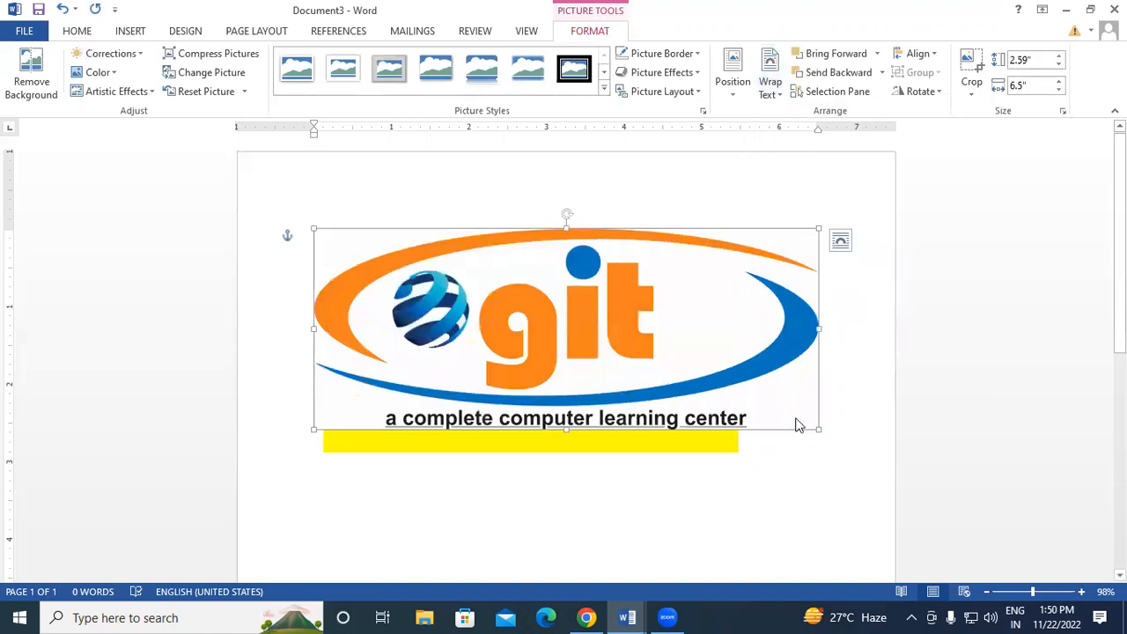
{"action": "left_click_drag", "start_coordinate": [818, 429], "coordinate": [555, 324]}
{"action": "left_click_drag", "start_coordinate": [555, 325], "coordinate": [402, 262]}
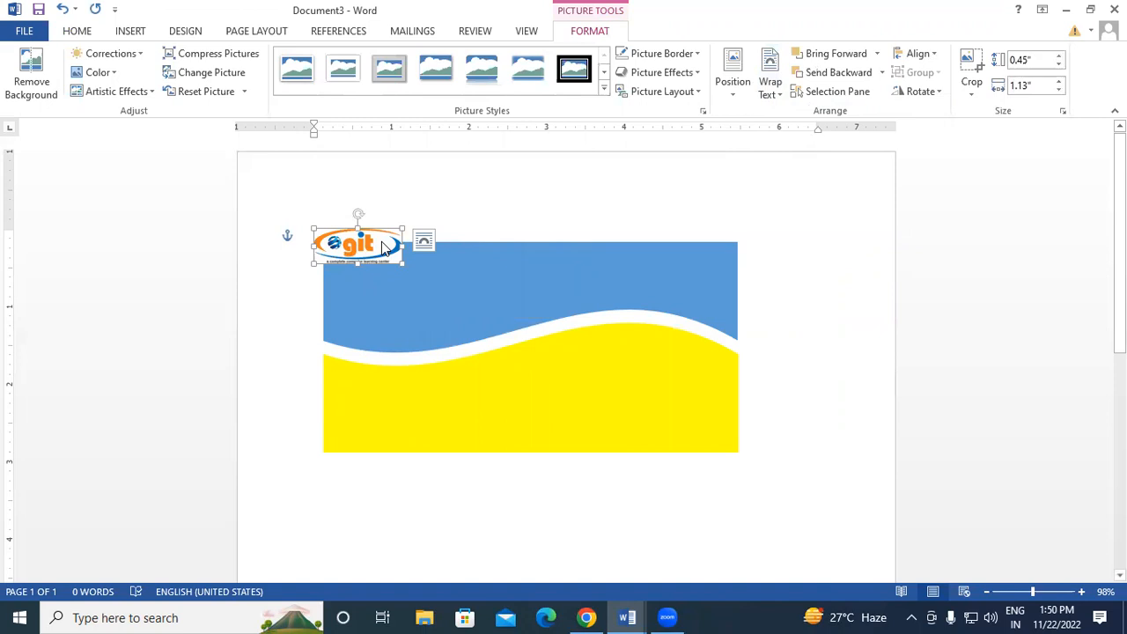
Place the logo just inside the upper-left corner of the blue rectangle and deselect it.
{"action": "mouse_move", "coordinate": [368, 246]}
{"action": "left_mouse_down"}
{"action": "mouse_move", "coordinate": [382, 247]}
{"action": "mouse_move", "coordinate": [396, 280]}
{"action": "mouse_move", "coordinate": [377, 262]}
{"action": "left_mouse_up"}
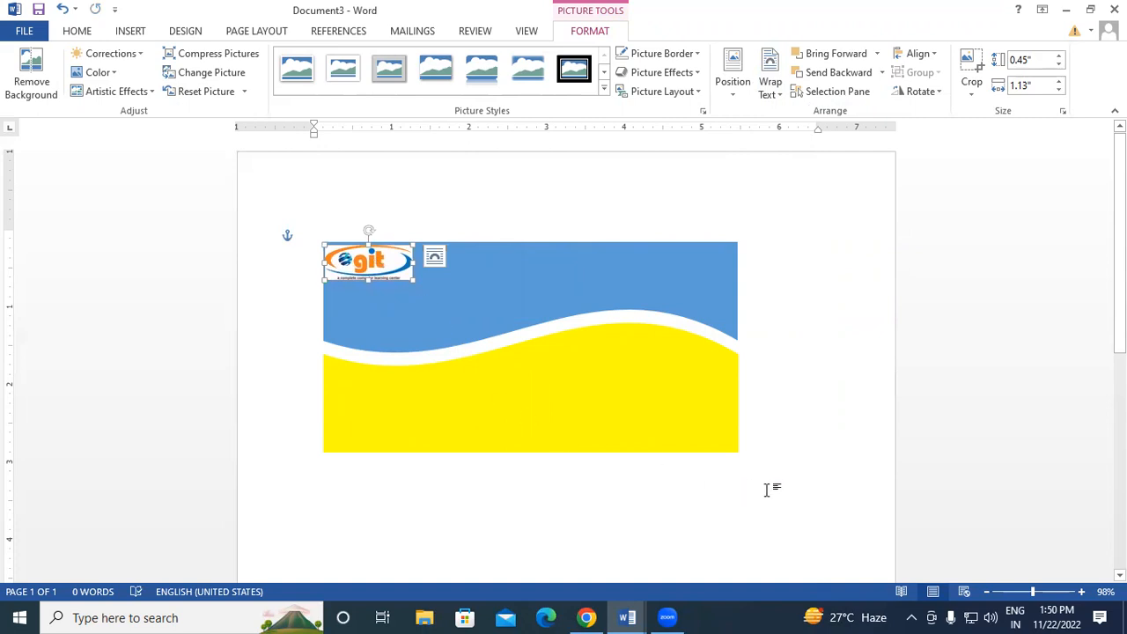
{"action": "left_click_drag", "start_coordinate": [359, 259], "coordinate": [362, 263]}
{"action": "left_click", "coordinate": [797, 335]}
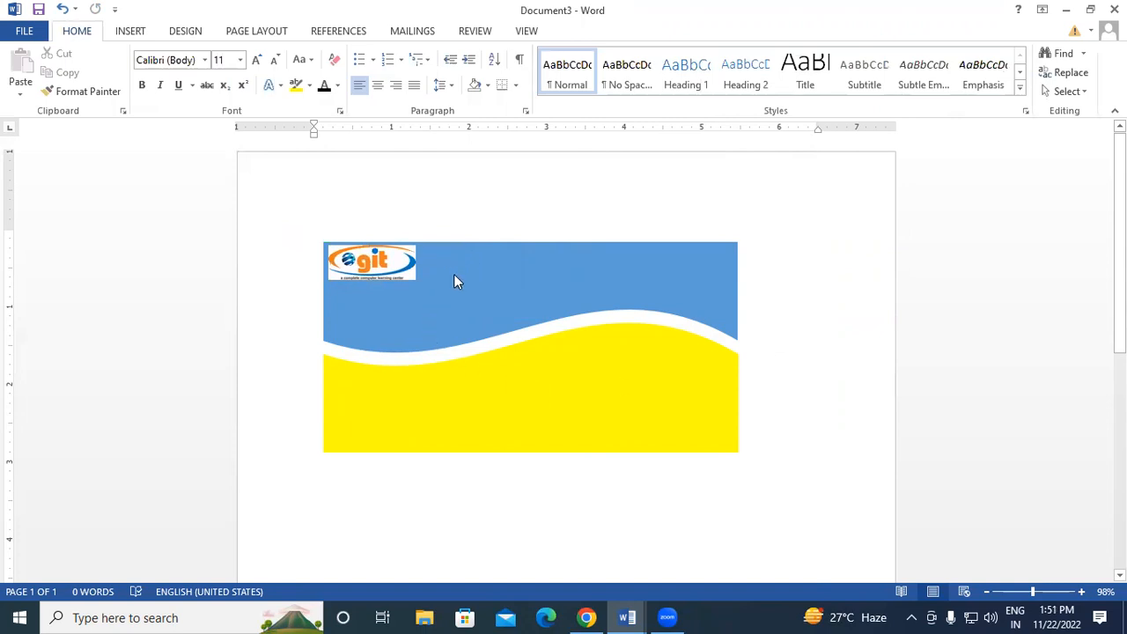
Draw a text box about 0.5 inch high and 2.94 inches wide just above the blue rectangle.
{"action": "left_click", "coordinate": [130, 33]}
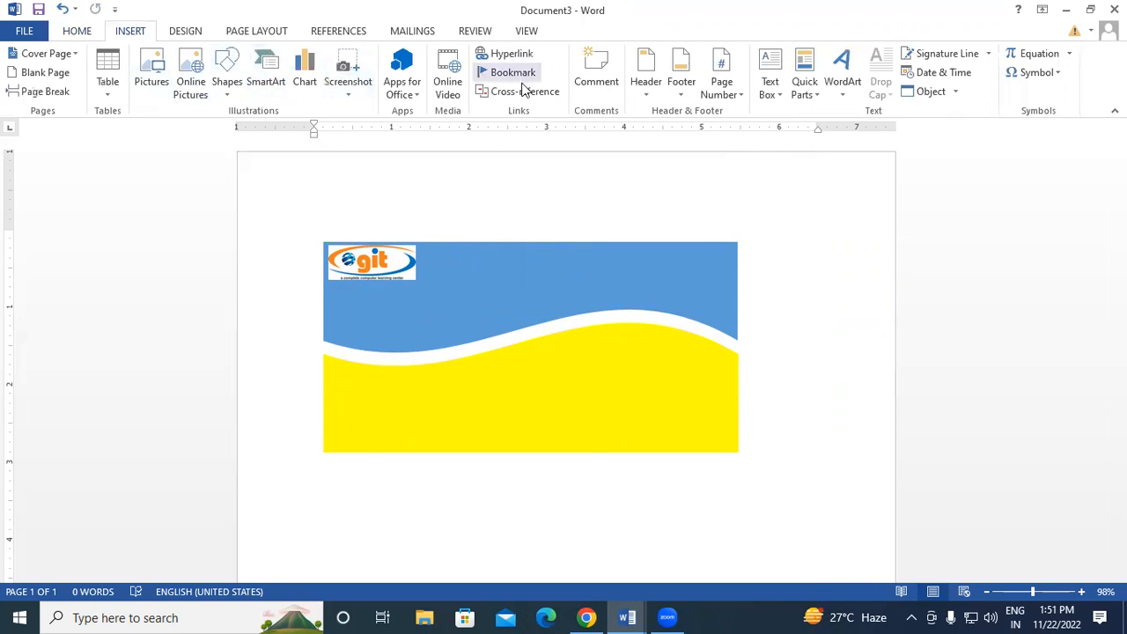
{"action": "left_click", "coordinate": [772, 94]}
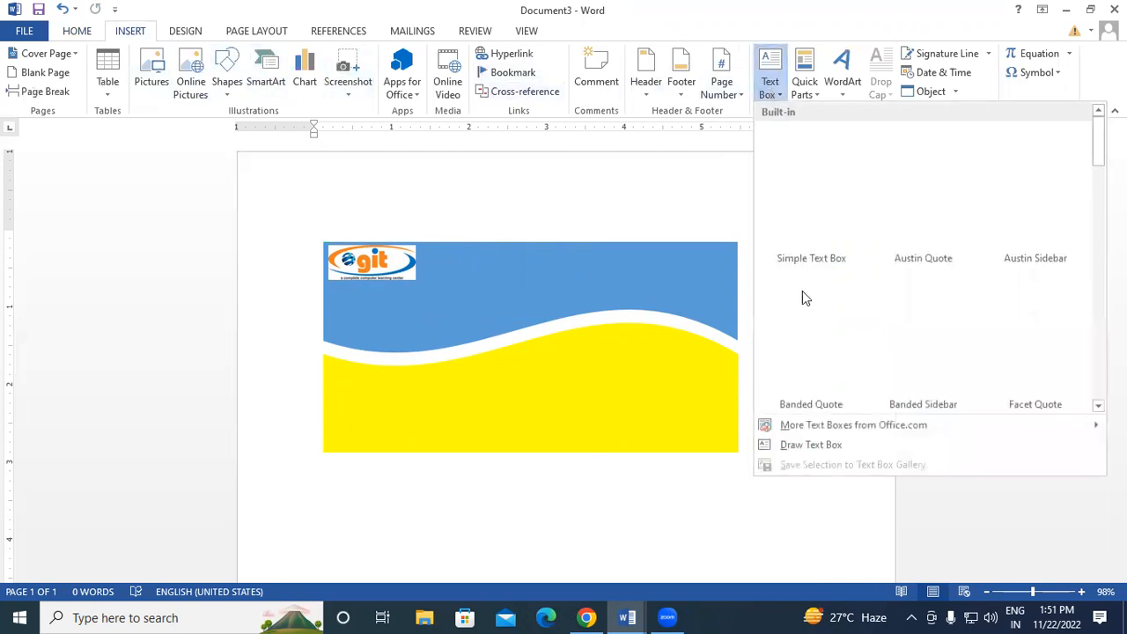
{"action": "left_click", "coordinate": [805, 443]}
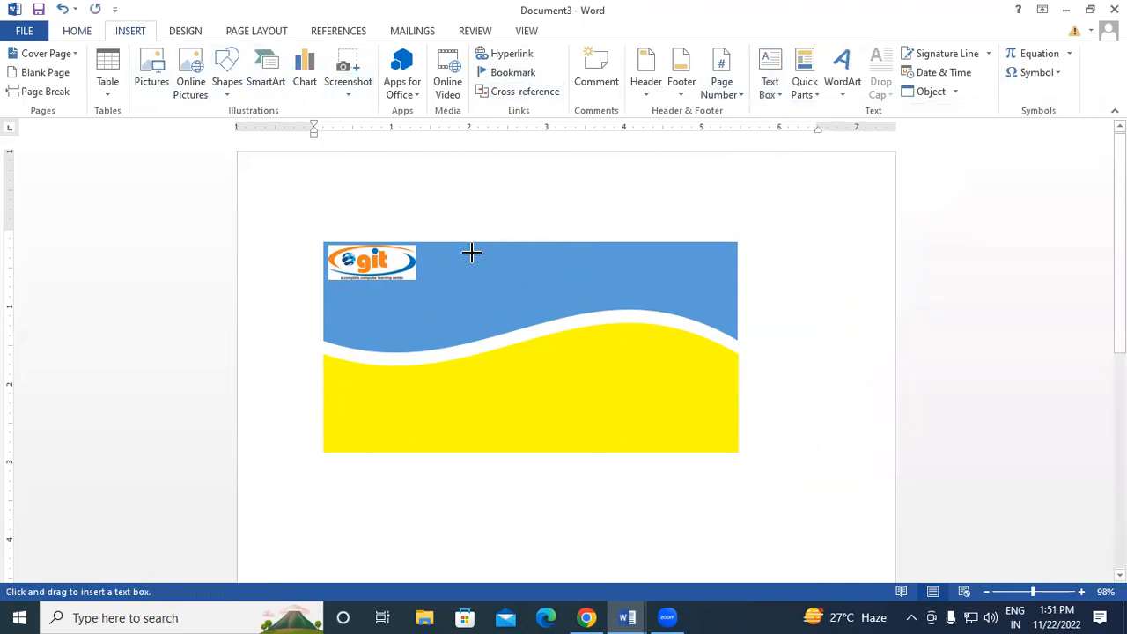
{"action": "left_click_drag", "start_coordinate": [445, 194], "coordinate": [673, 233]}
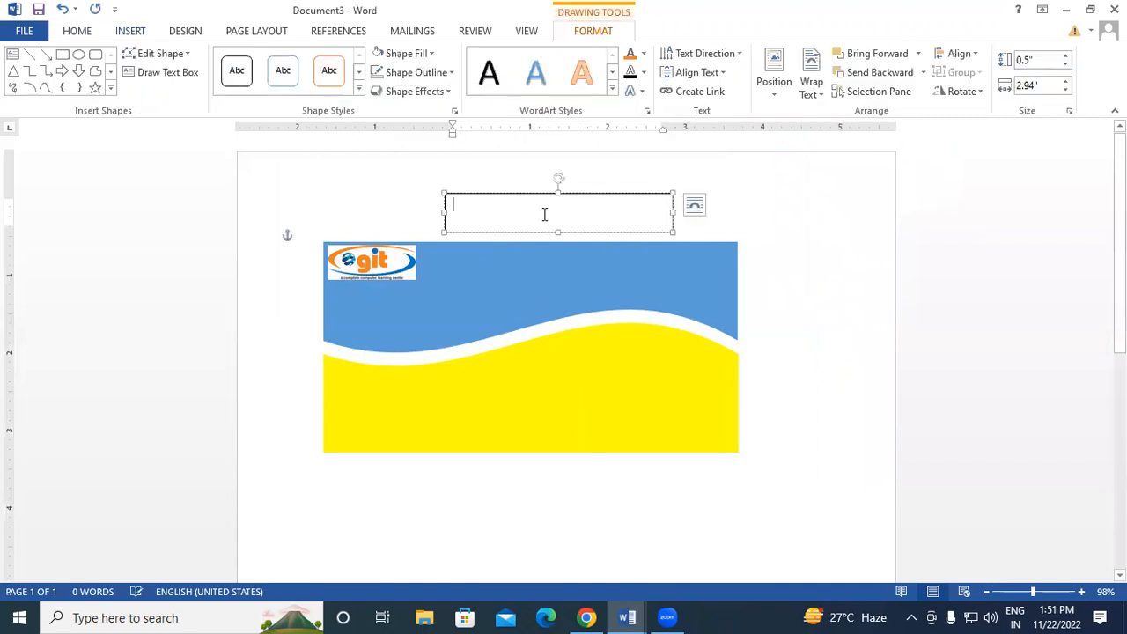
Enter "Gayatri Institute of Technology" in the new text box.
{"action": "type", "text": "g"}
{"action": "type", "text": "GA"}
{"action": "key", "text": "BackSpace"}
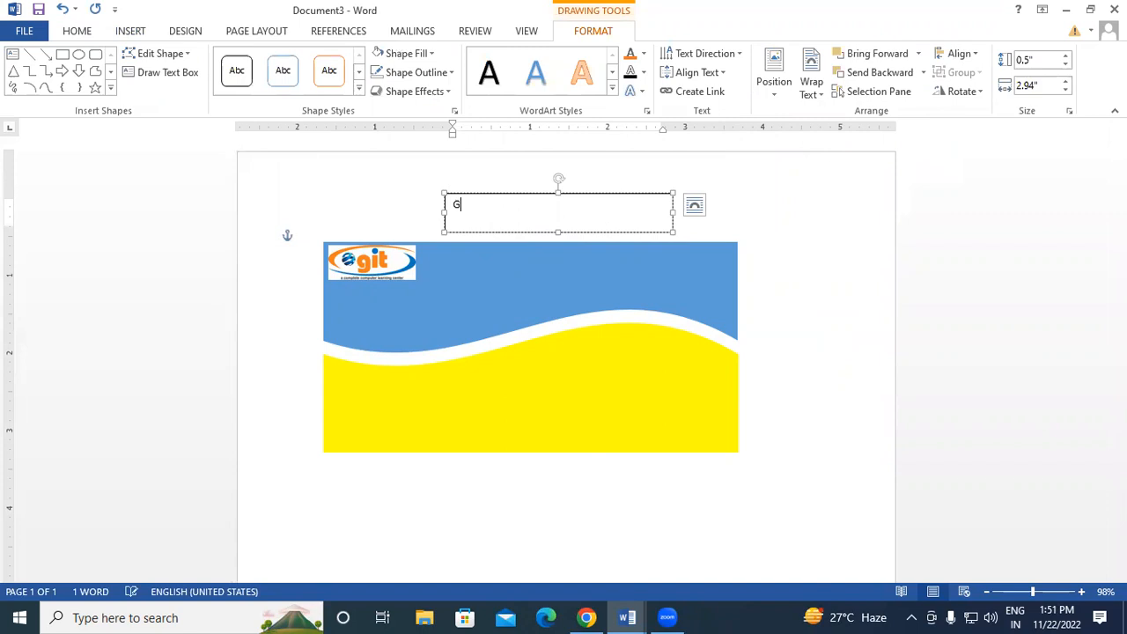
{"action": "type", "text": "ayatri INs"}
{"action": "key", "text": "BackSpace"}
{"action": "key", "text": "BackSpace"}
{"action": "type", "text": "nstiutute"}
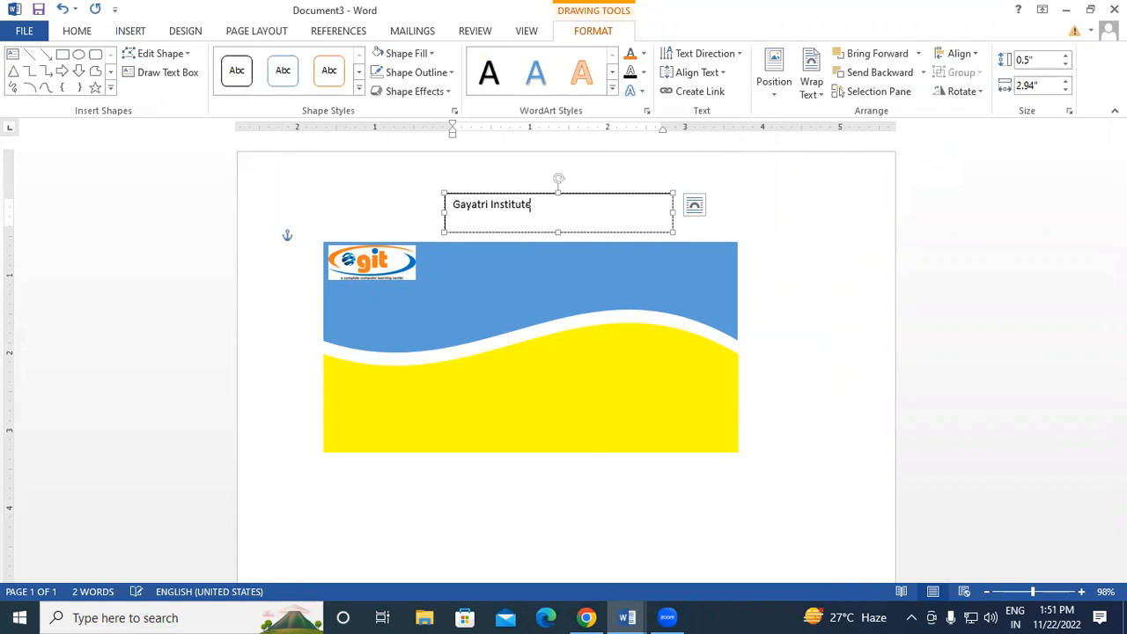
{"action": "type", "text": " of tTechnology"}
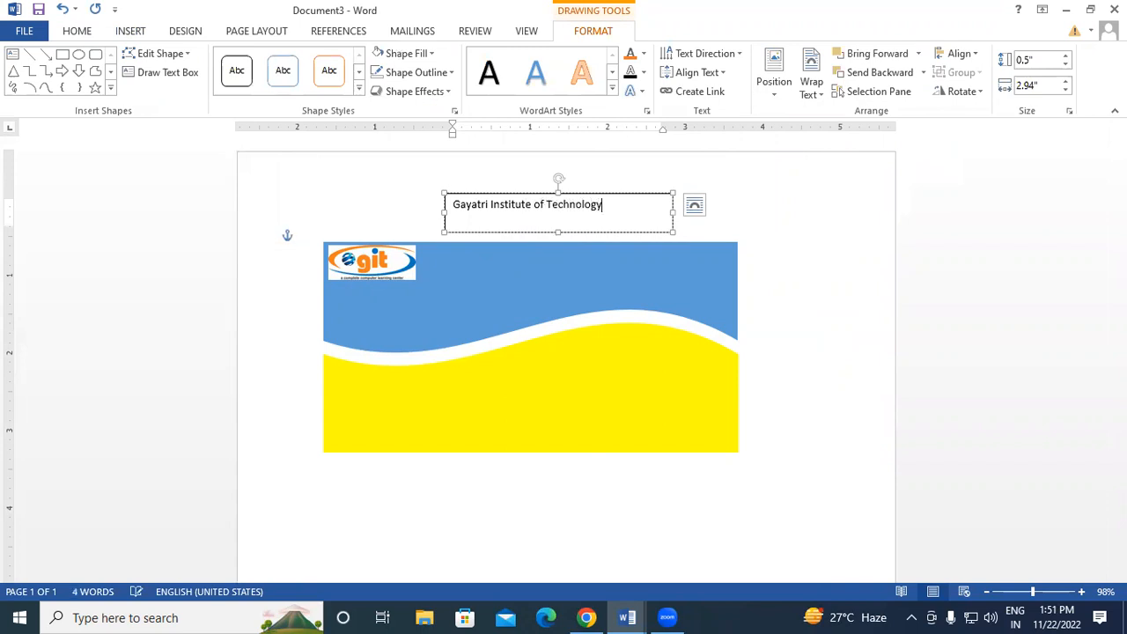
Make all the text in the title text box bold and set its font size to 16.
{"action": "key", "text": "ctrl+a"}
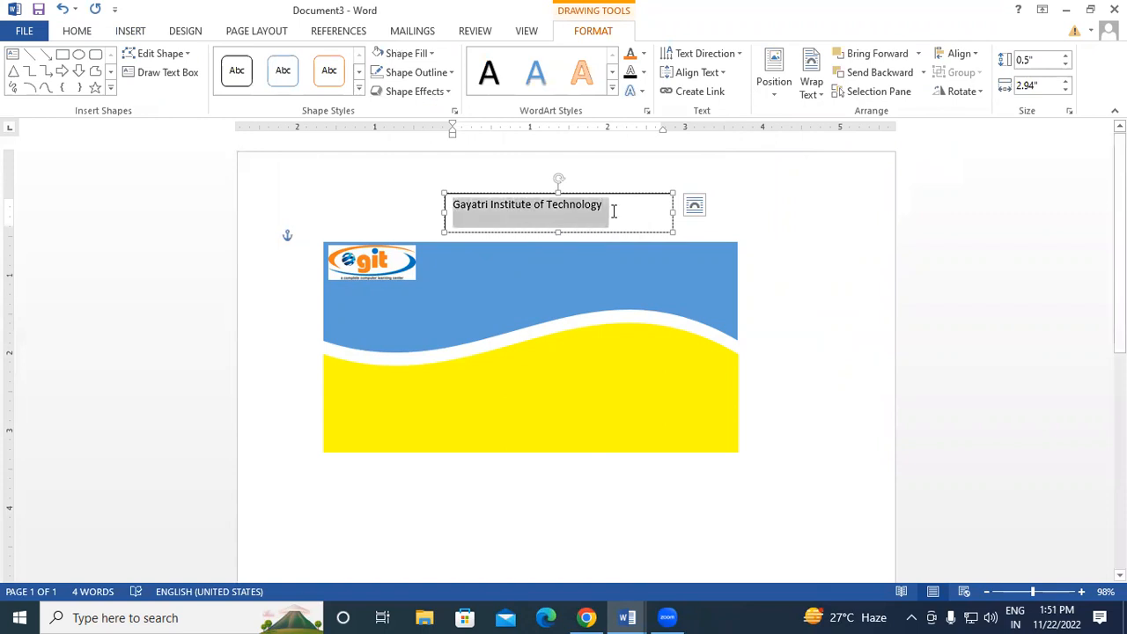
{"action": "left_click", "coordinate": [77, 31]}
{"action": "left_click", "coordinate": [142, 86]}
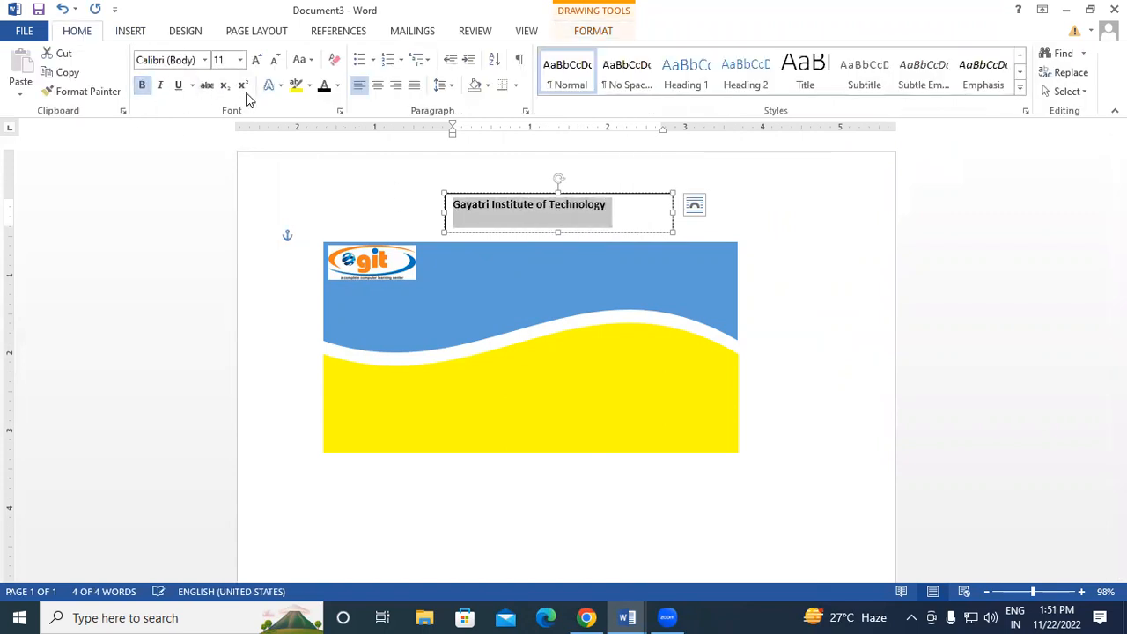
{"action": "left_click", "coordinate": [256, 60]}
{"action": "left_click", "coordinate": [256, 60]}
{"action": "left_click", "coordinate": [256, 60]}
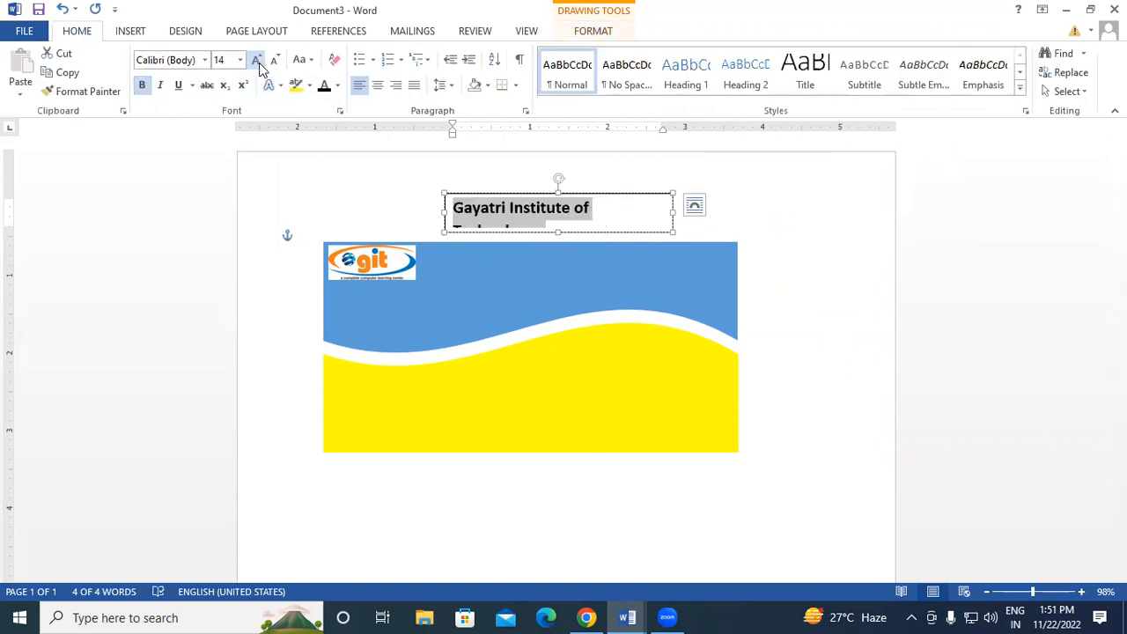
Widen the title text box to about 3.88 inches and place it beside the logo on the blue rectangle.
{"action": "left_click_drag", "start_coordinate": [669, 213], "coordinate": [746, 213]}
{"action": "left_click_drag", "start_coordinate": [635, 234], "coordinate": [611, 286]}
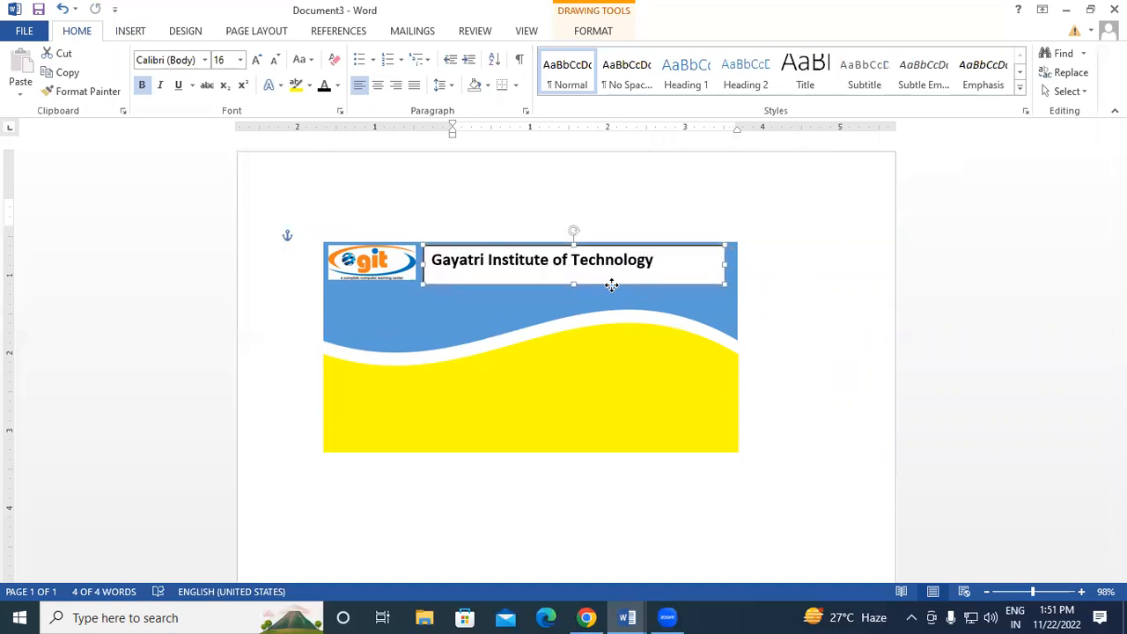
Try a taller size for the title text box and return its height to 0.5 inch.
{"action": "left_click", "coordinate": [656, 261]}
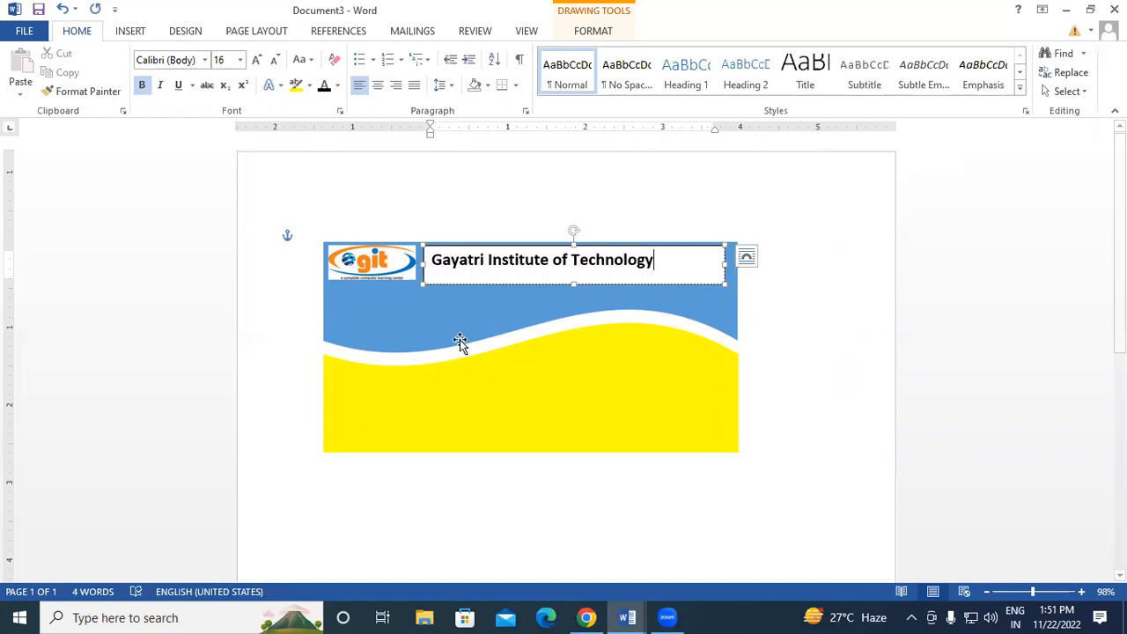
{"action": "left_click_drag", "start_coordinate": [574, 284], "coordinate": [575, 295]}
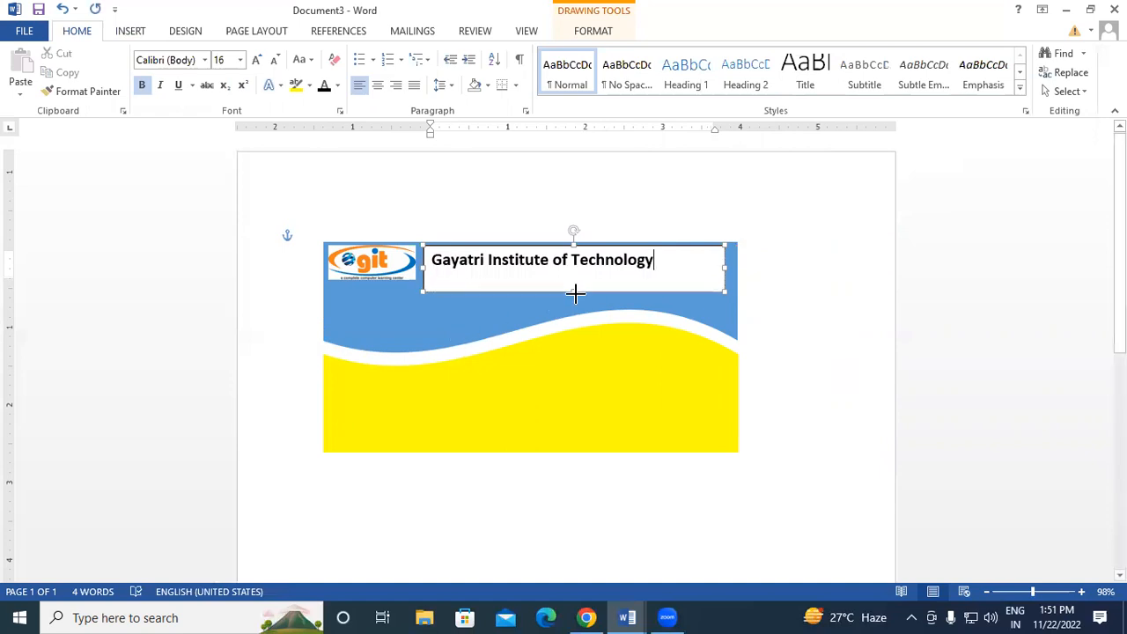
{"action": "left_click", "coordinate": [636, 277]}
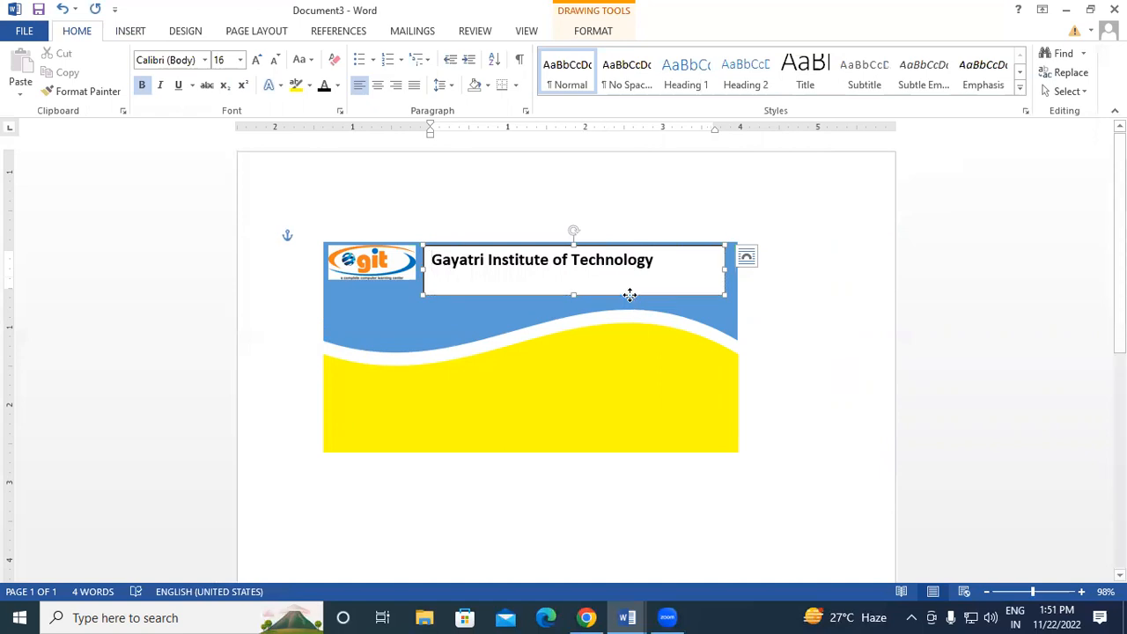
{"action": "left_click", "coordinate": [629, 295]}
{"action": "left_click_drag", "start_coordinate": [571, 293], "coordinate": [594, 287]}
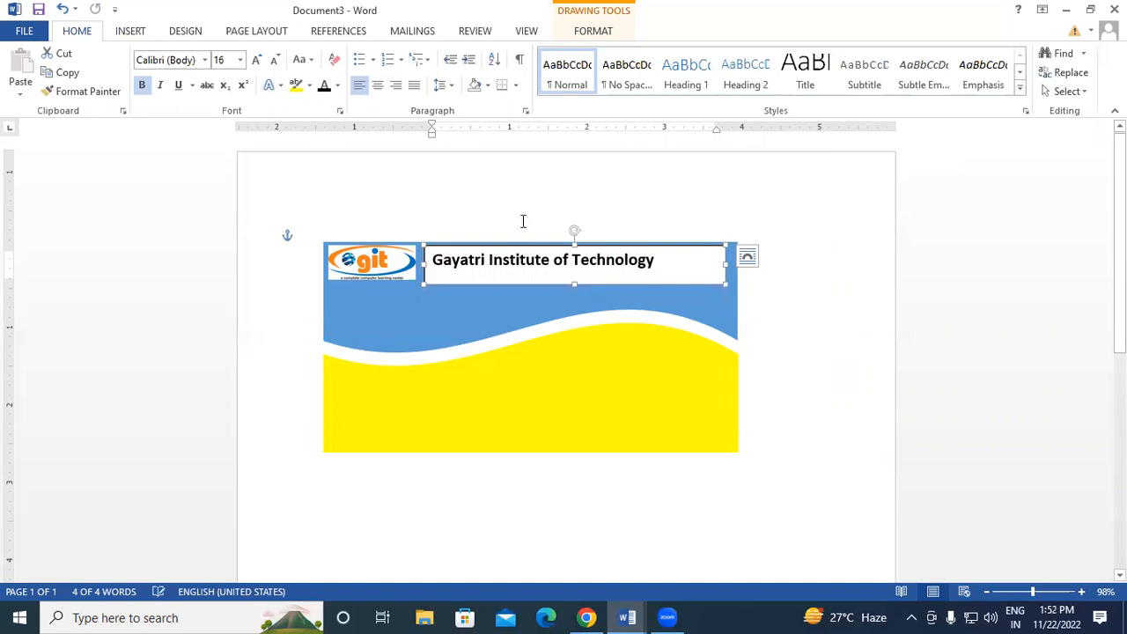
Remove the outline and the white fill from the title text box and deselect it.
{"action": "left_click", "coordinate": [595, 33]}
{"action": "left_click", "coordinate": [449, 74]}
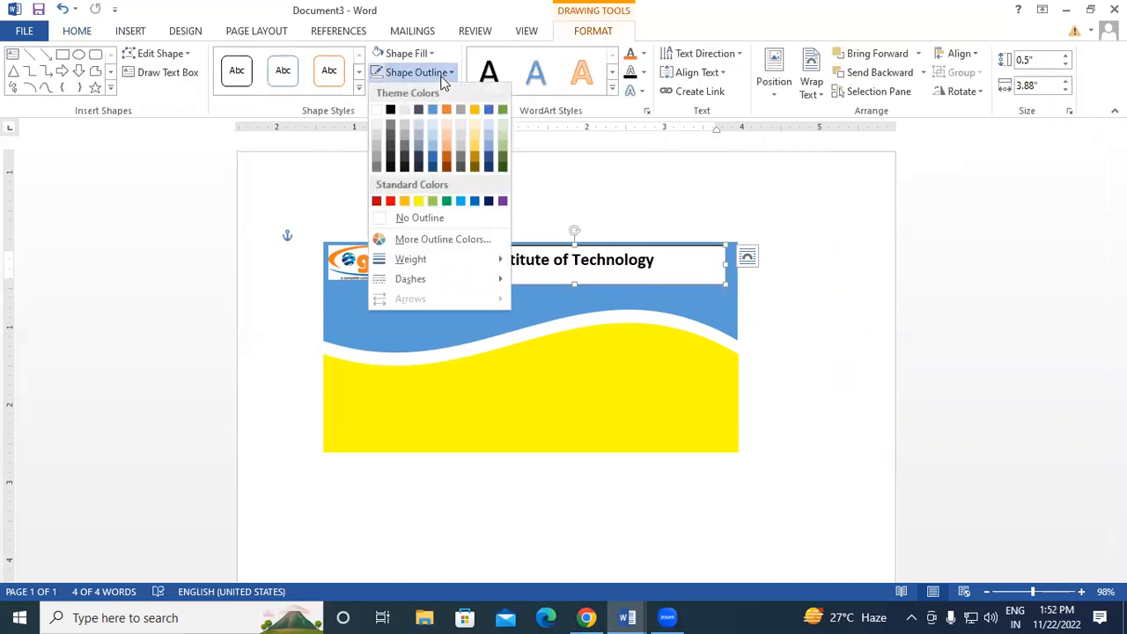
{"action": "left_click", "coordinate": [482, 225]}
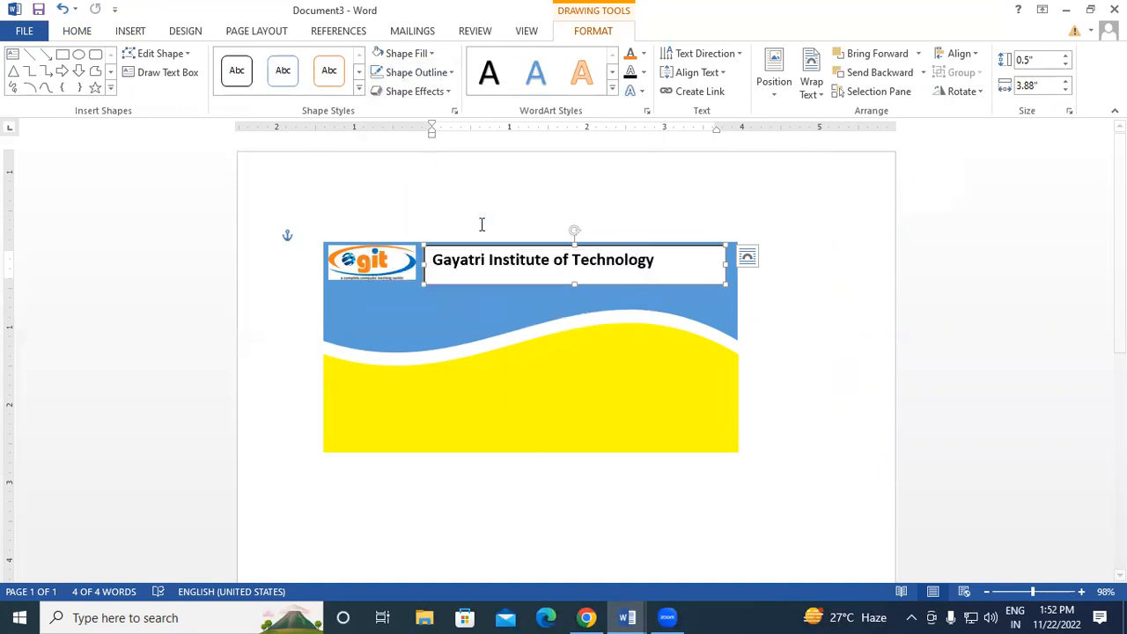
{"action": "left_click", "coordinate": [430, 54]}
{"action": "left_click", "coordinate": [424, 201]}
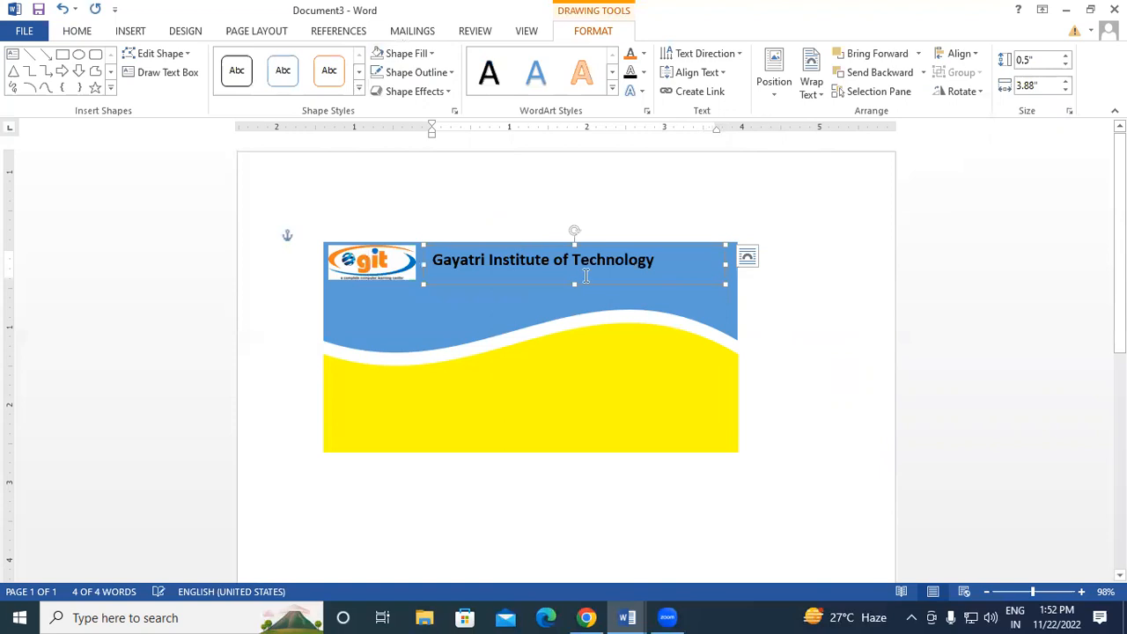
{"action": "left_click", "coordinate": [858, 305]}
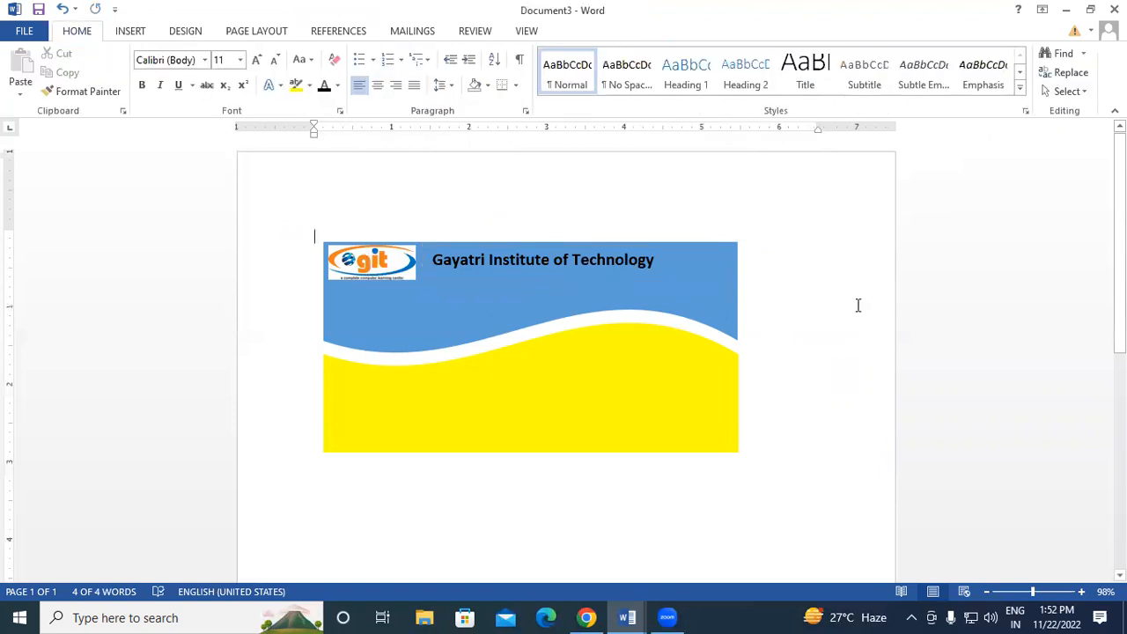
Color the title text yellow, enlarge it to font size 20 and deselect the text box.
{"action": "left_click", "coordinate": [447, 262]}
{"action": "left_click_drag", "start_coordinate": [432, 261], "coordinate": [687, 265]}
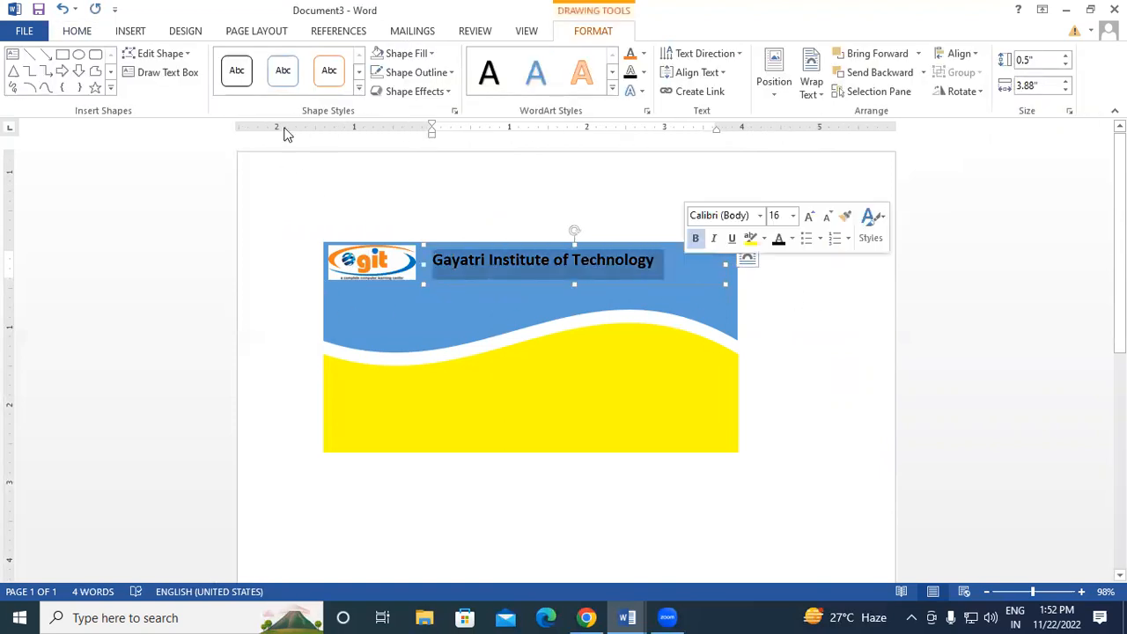
{"action": "left_click", "coordinate": [77, 31]}
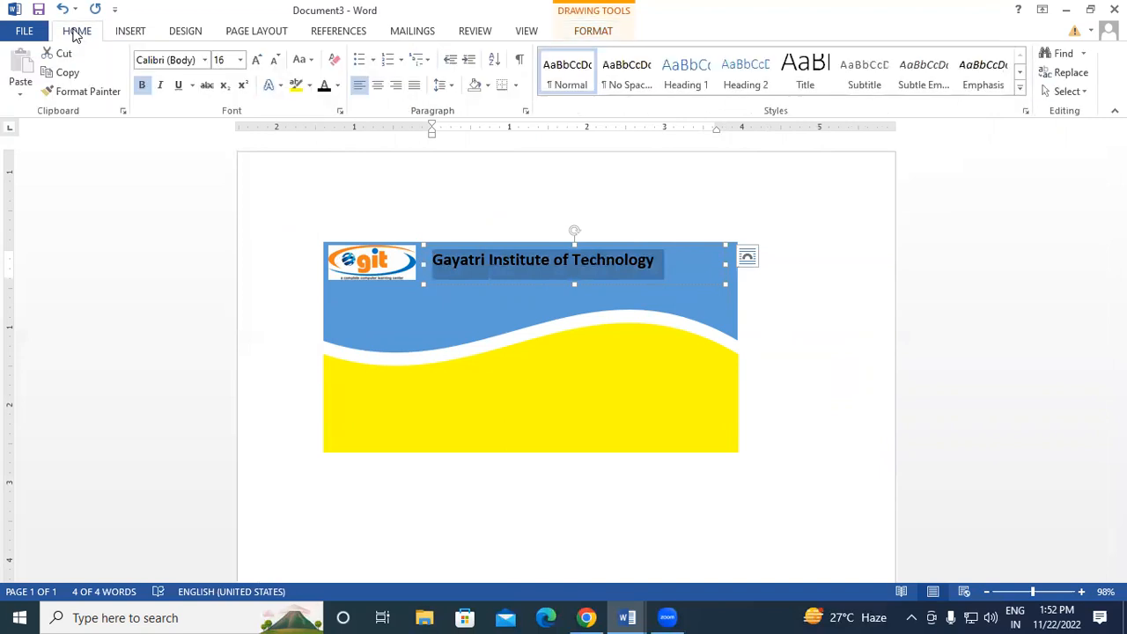
{"action": "left_click", "coordinate": [337, 85]}
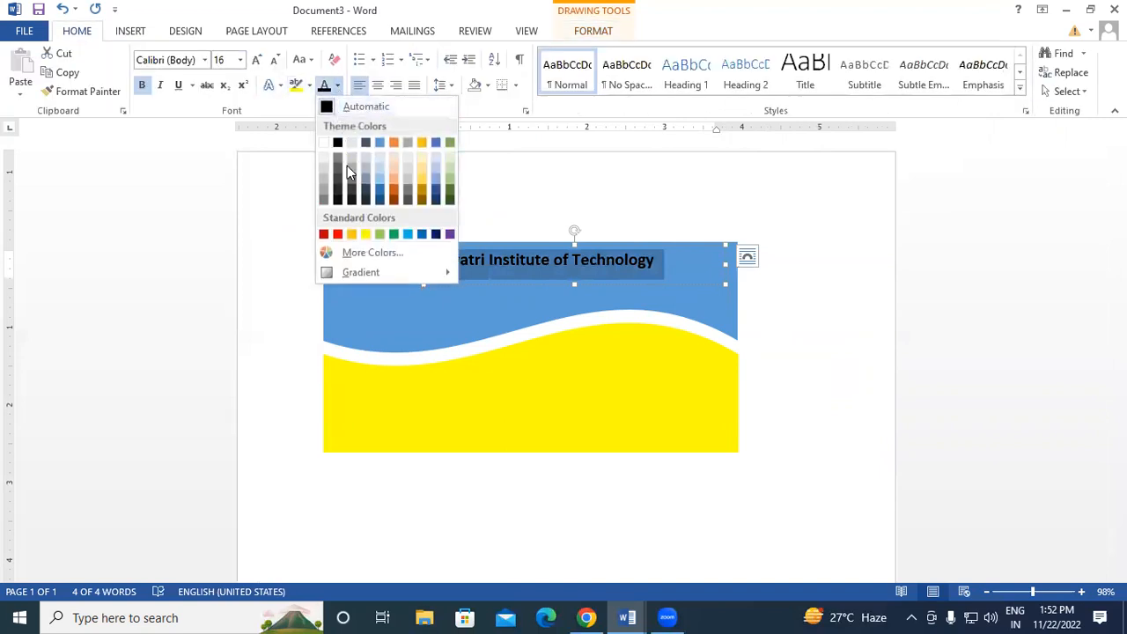
{"action": "left_click", "coordinate": [366, 233]}
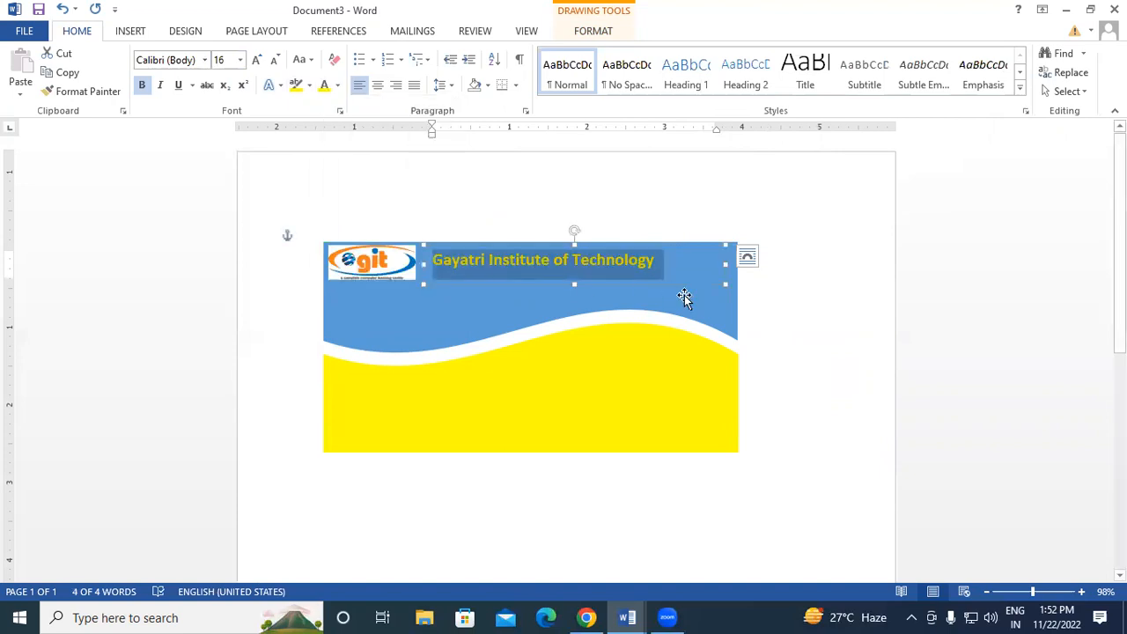
{"action": "left_click", "coordinate": [257, 59]}
{"action": "left_click", "coordinate": [257, 60]}
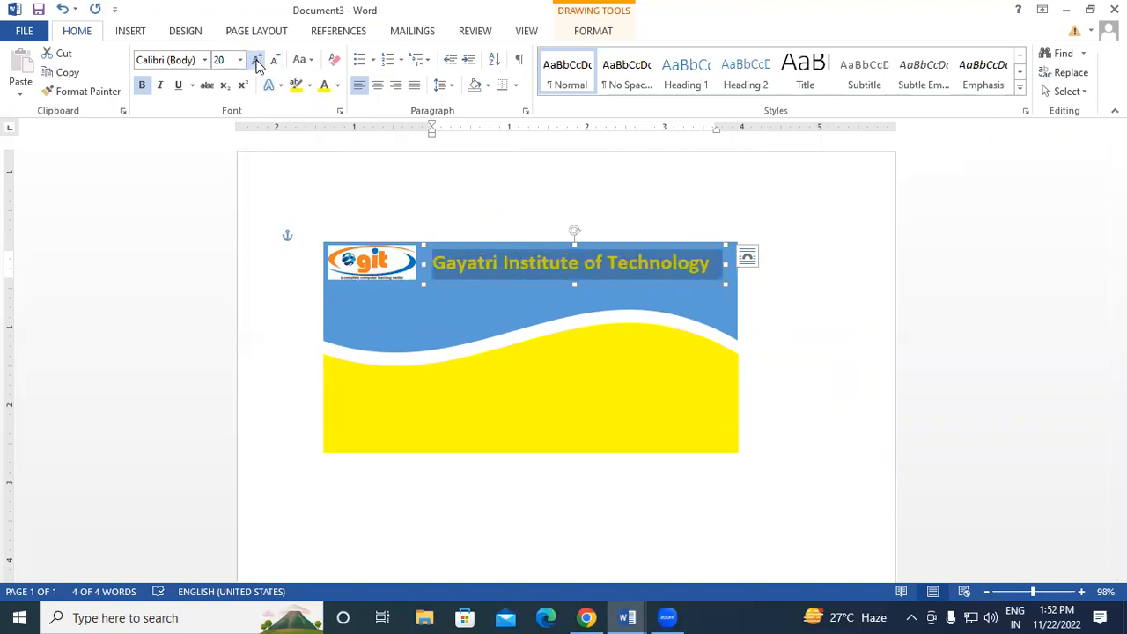
{"action": "left_click", "coordinate": [836, 349]}
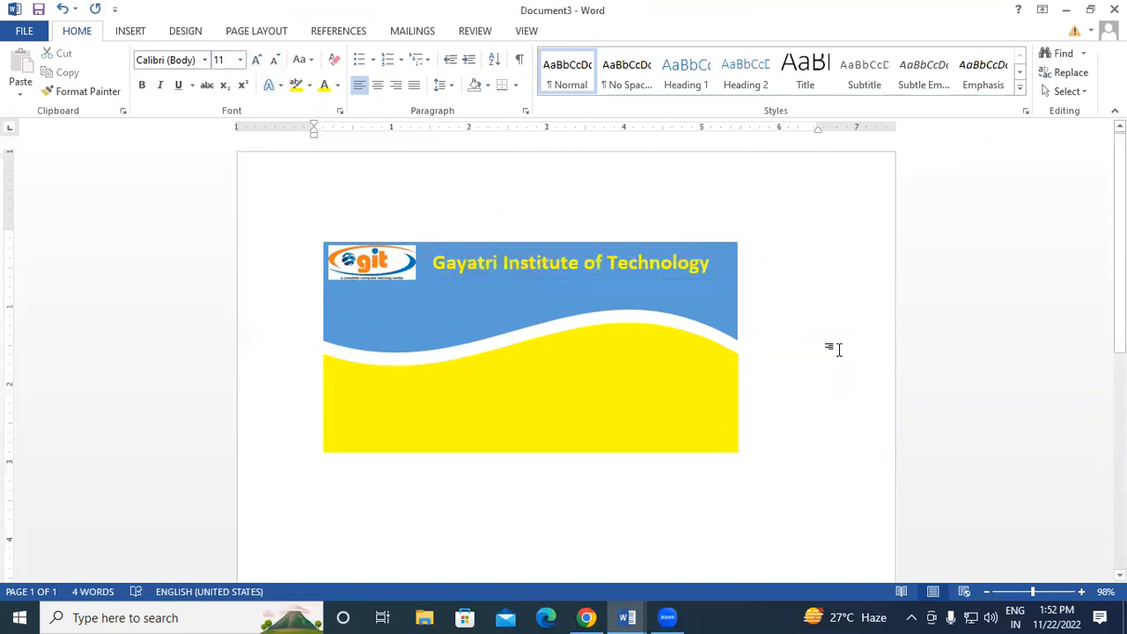